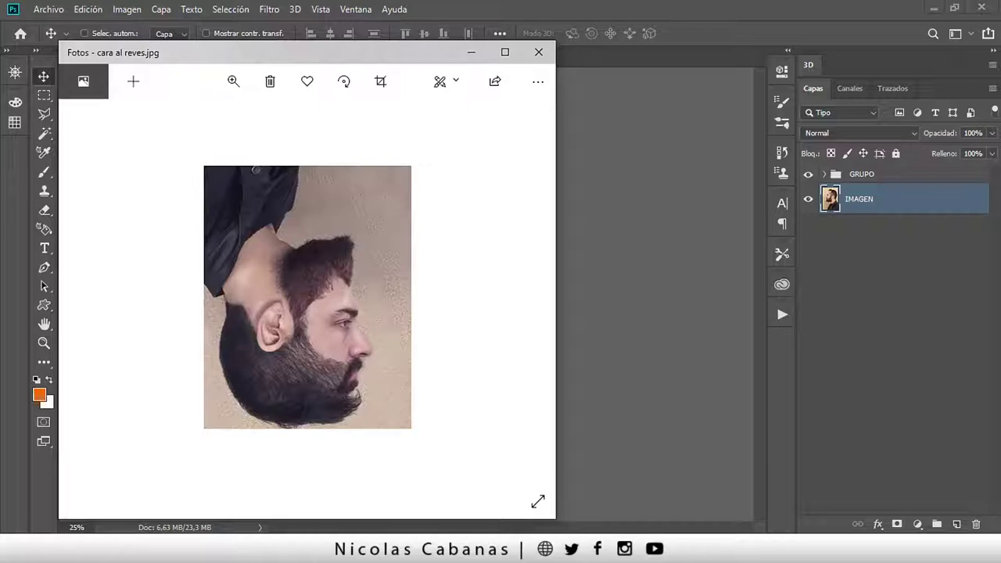
Move aside and minimize the comment screenshot and upside-down photo viewers in Microsoft Photos
click(813, 107)
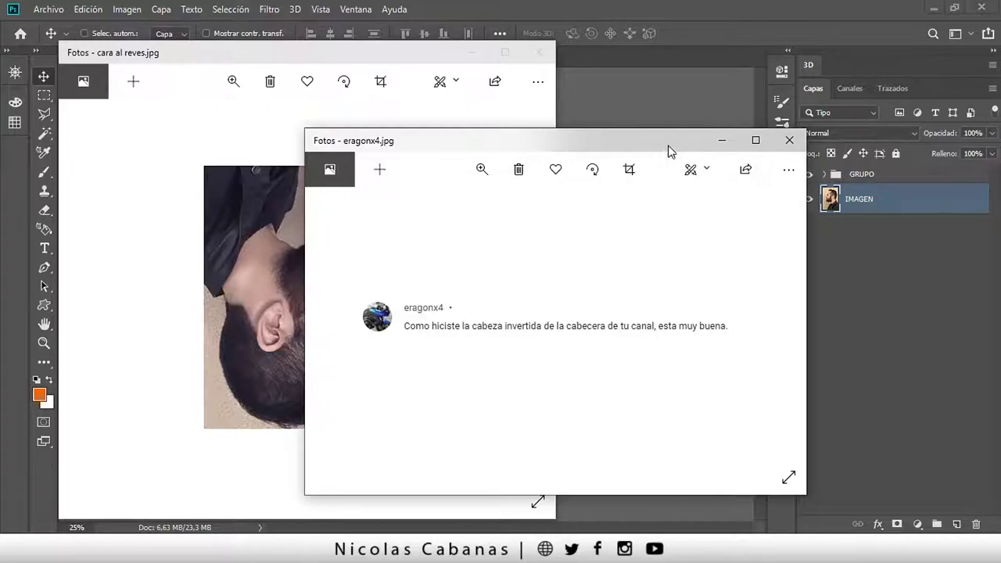
drag(668, 149, 681, 97)
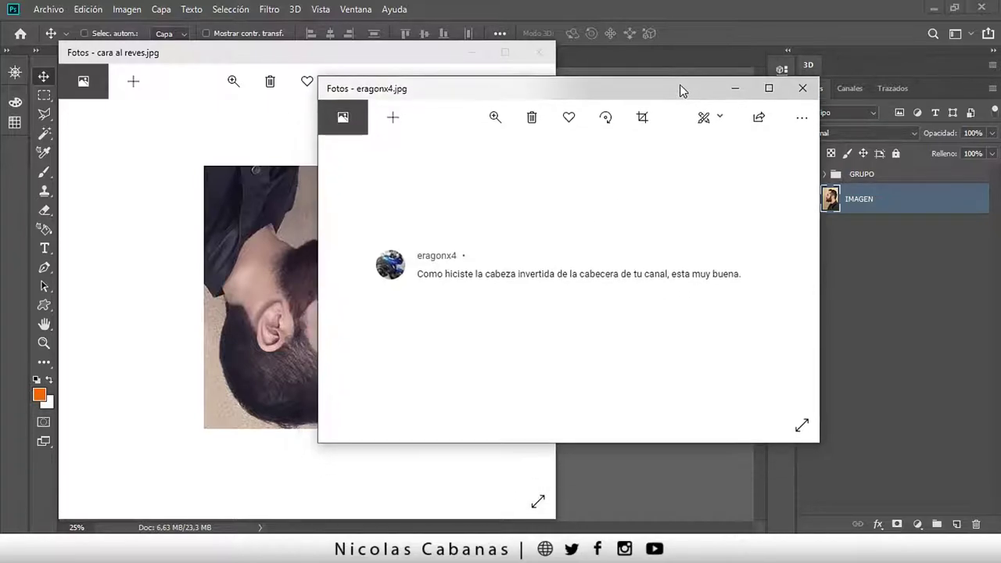
click(733, 89)
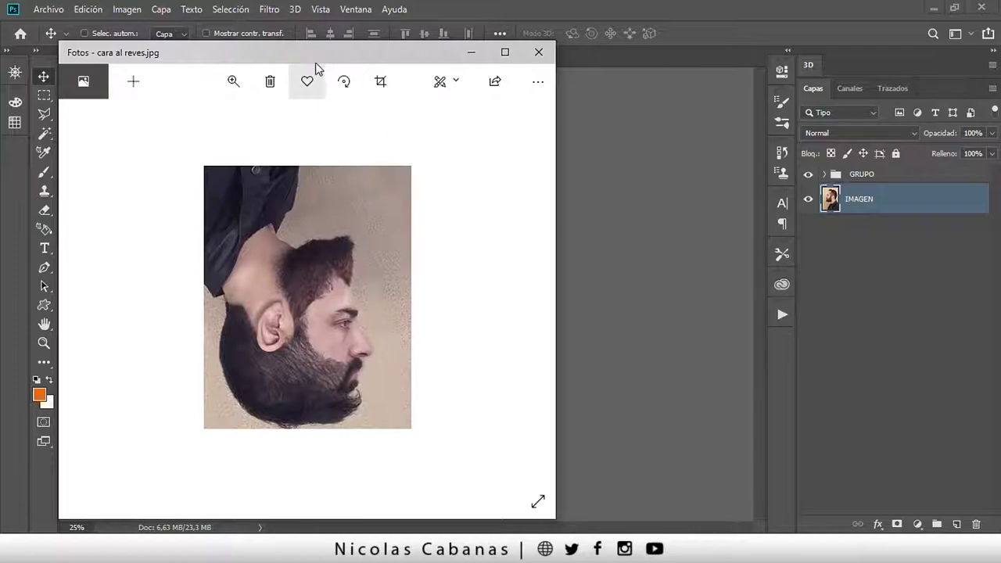
mouse_move(315, 54)
mouse_down()
mouse_move(399, 57)
mouse_move(420, 46)
mouse_up()
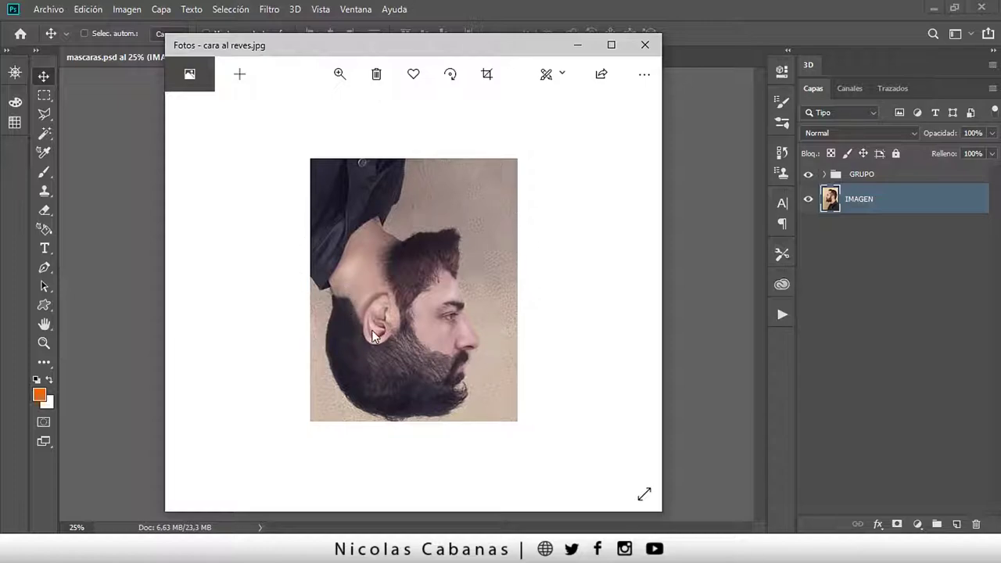
click(576, 48)
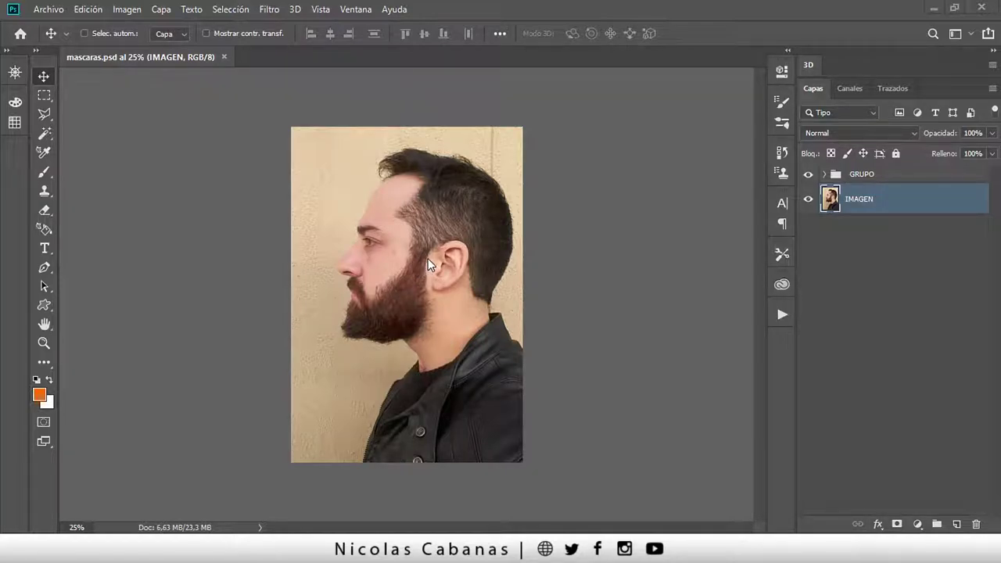
Zoom in on the bearded profile photo and pan it slightly so it fills the workspace
key(z)
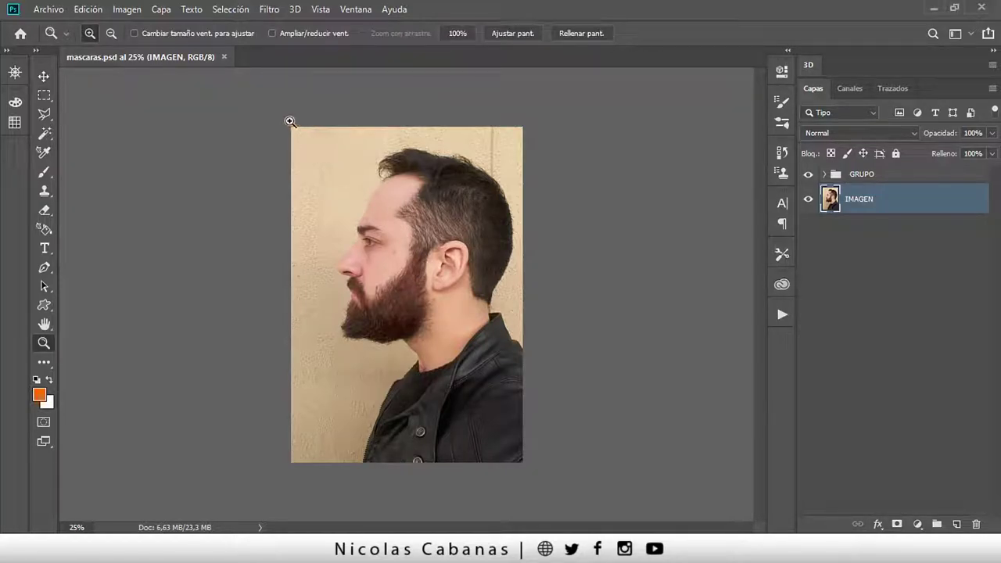
drag(289, 121, 553, 474)
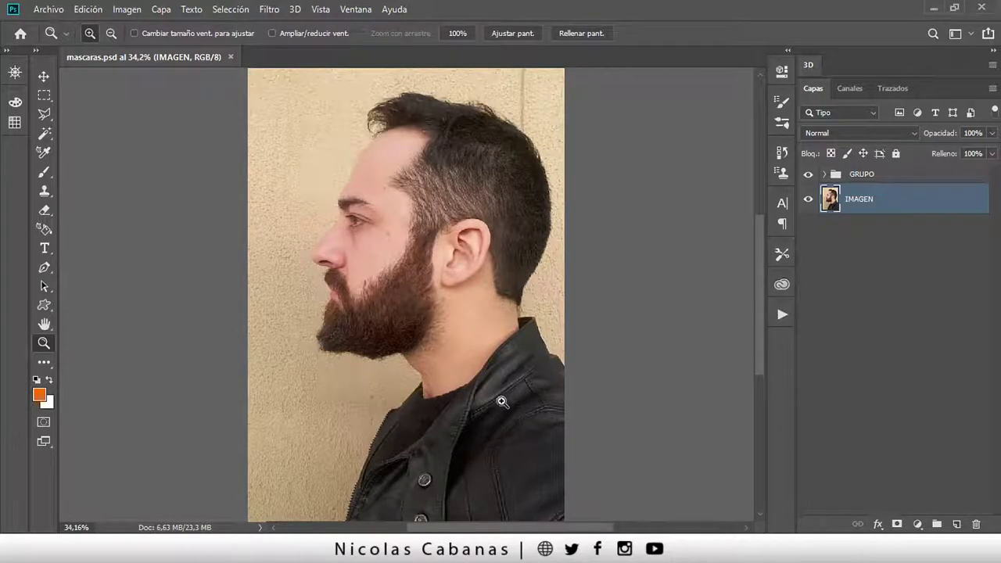
alt+click(480, 337)
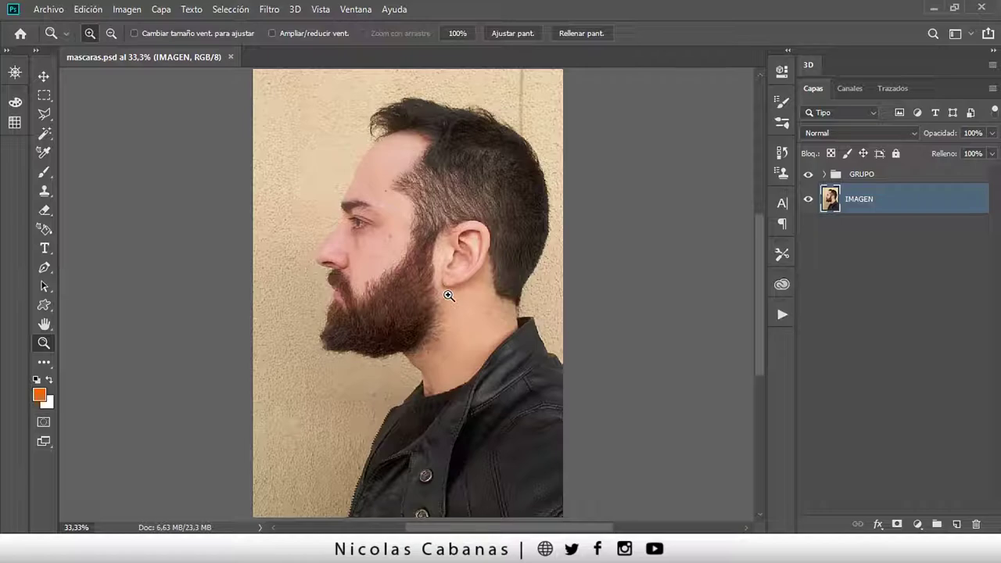
drag(447, 283, 428, 301)
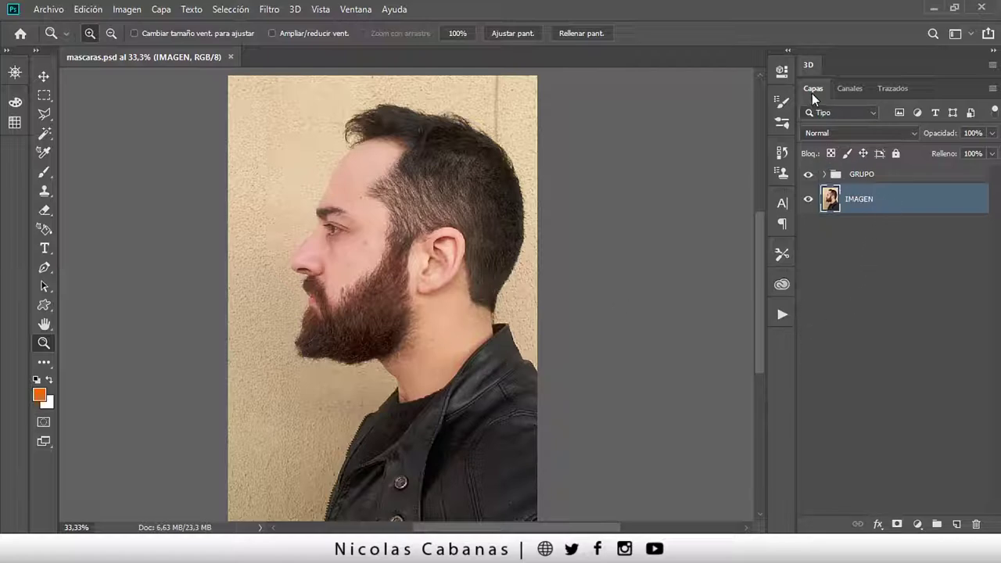
Select the IMAGEN layer in the Layers panel
click(353, 9)
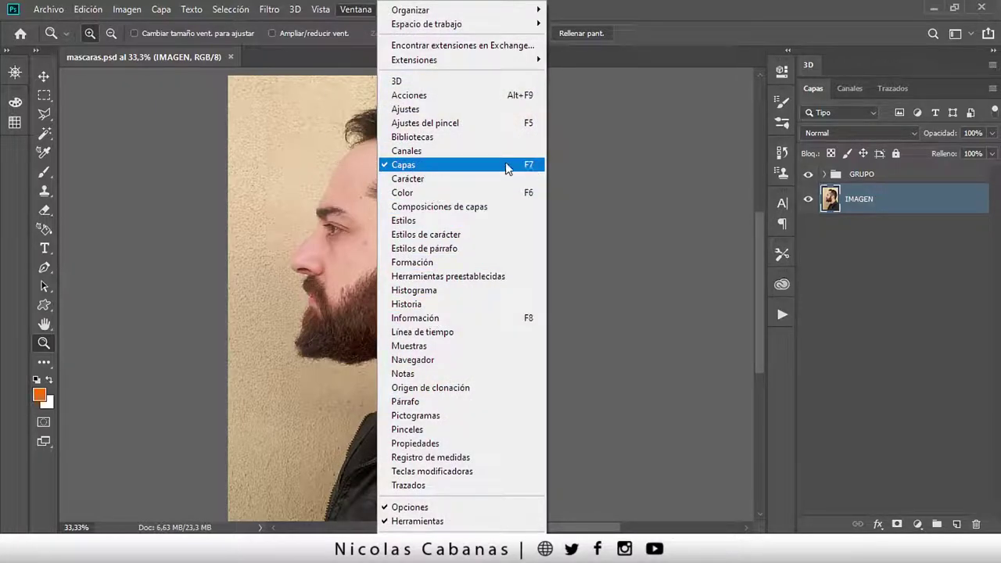
click(974, 301)
click(872, 199)
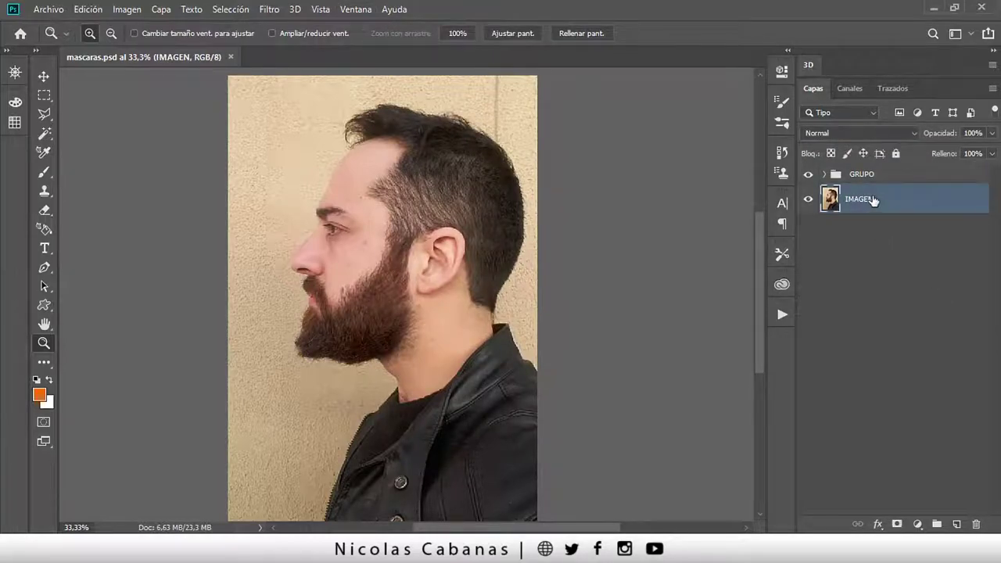
Set the largest layer thumbnail size showing the whole document, and widen the Layers panel
click(993, 87)
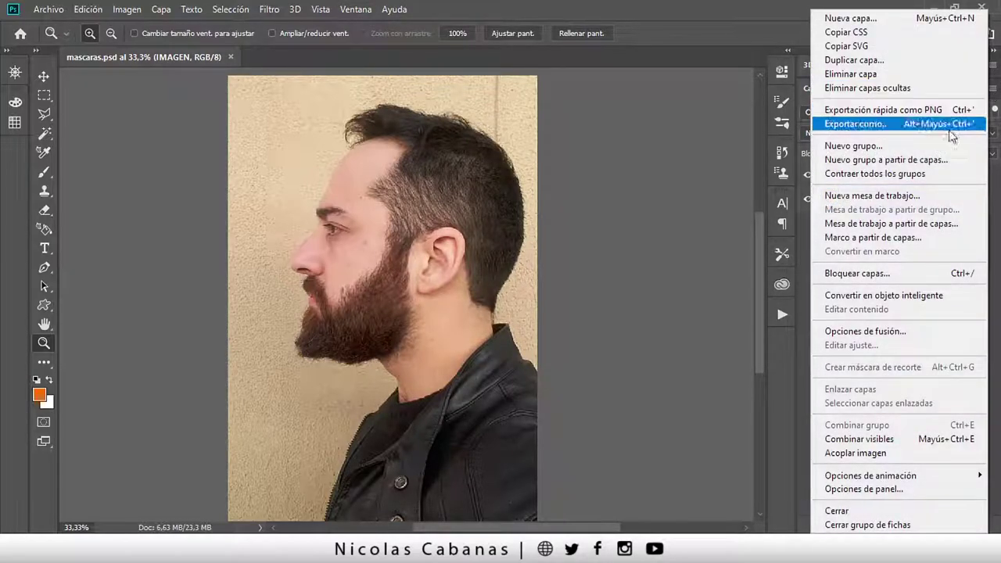
click(864, 490)
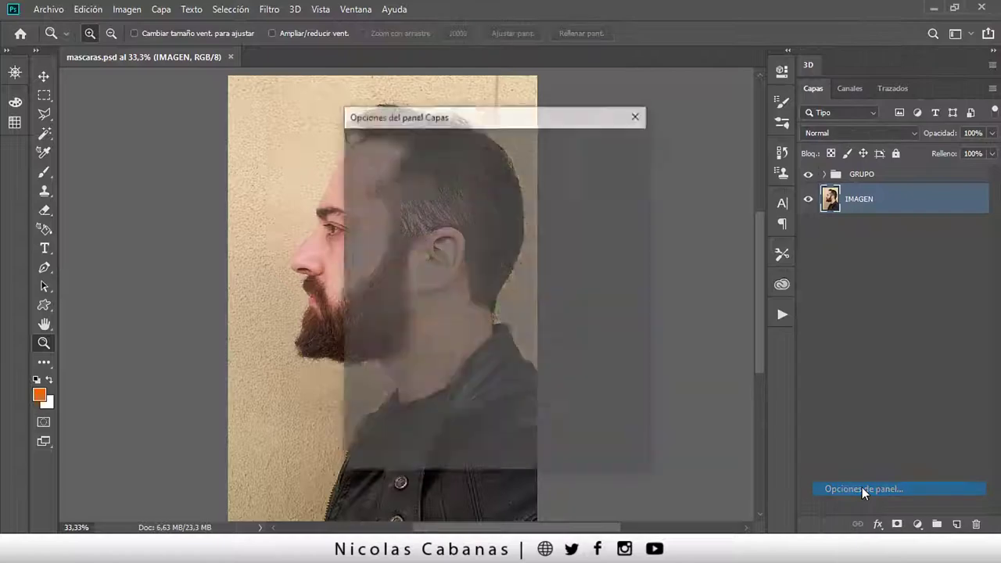
click(372, 285)
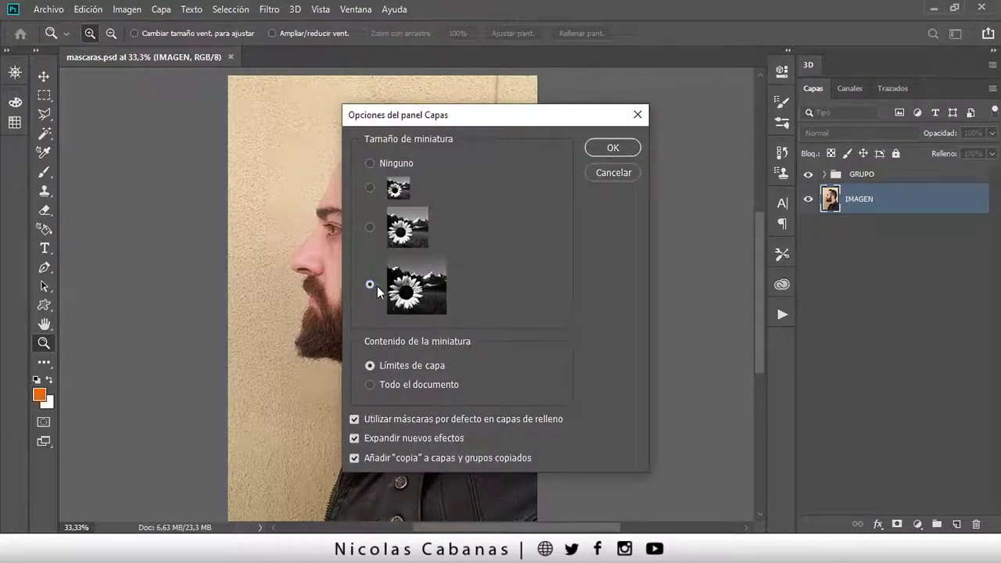
click(391, 384)
click(611, 148)
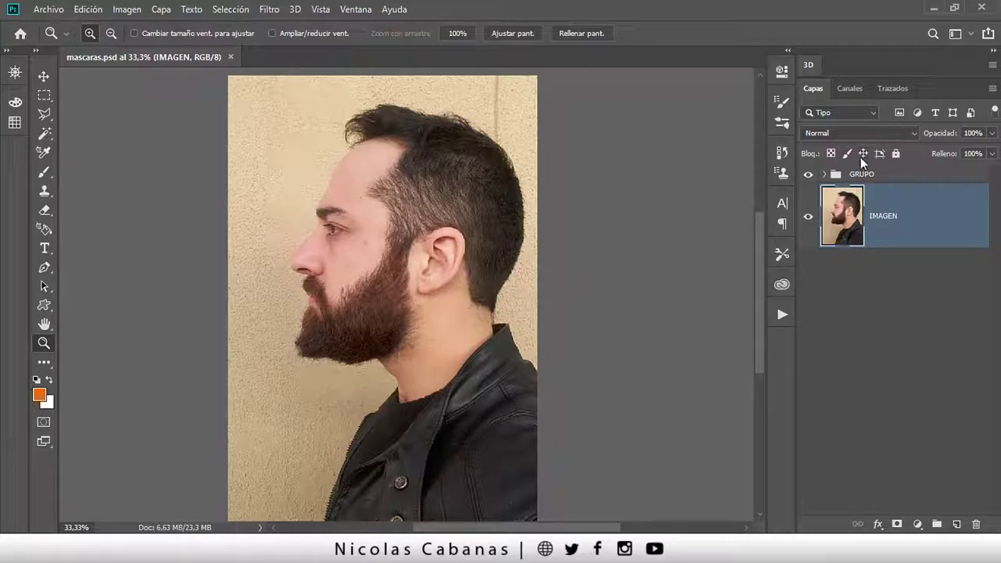
drag(795, 230, 654, 239)
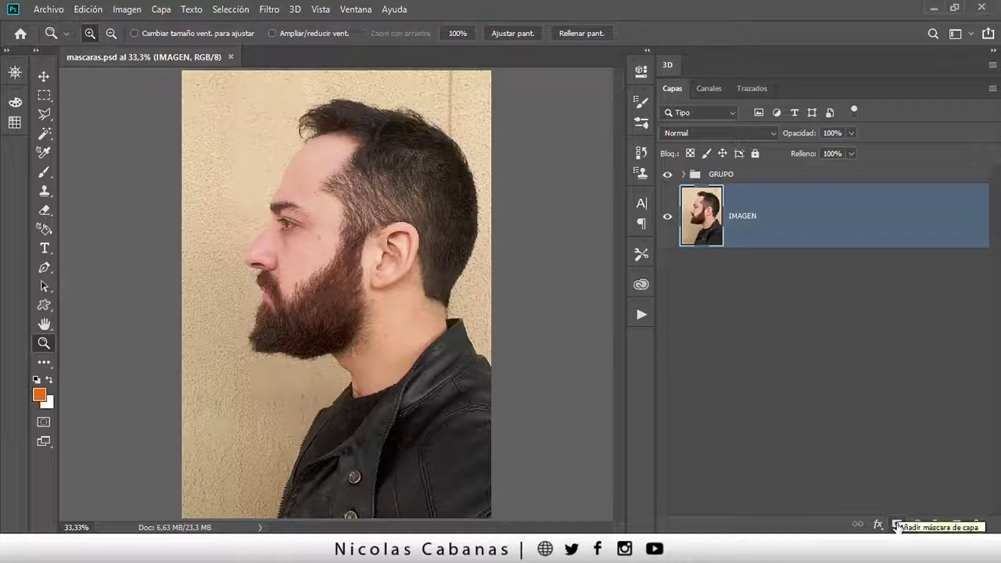
Attach a white, fully revealing mask to IMAGEN and choose the Brush tool
click(897, 524)
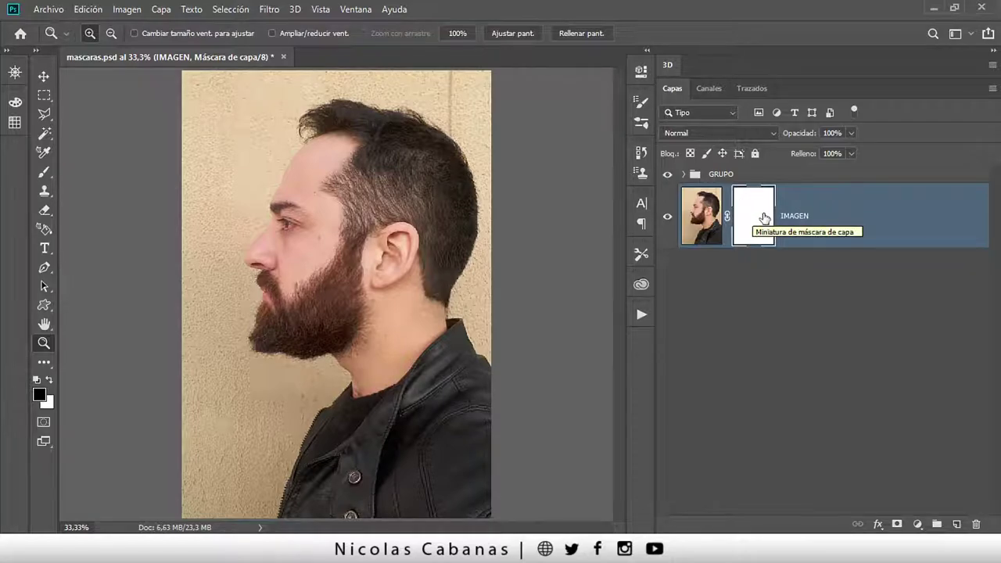
click(44, 172)
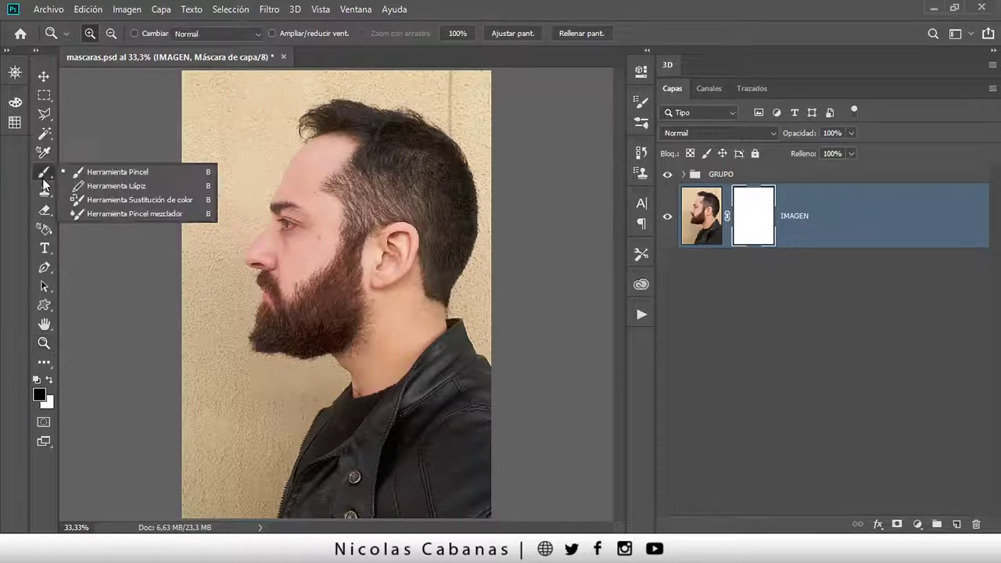
Set a 163 px standard brush with black as the painting colour
click(100, 174)
right_click(333, 137)
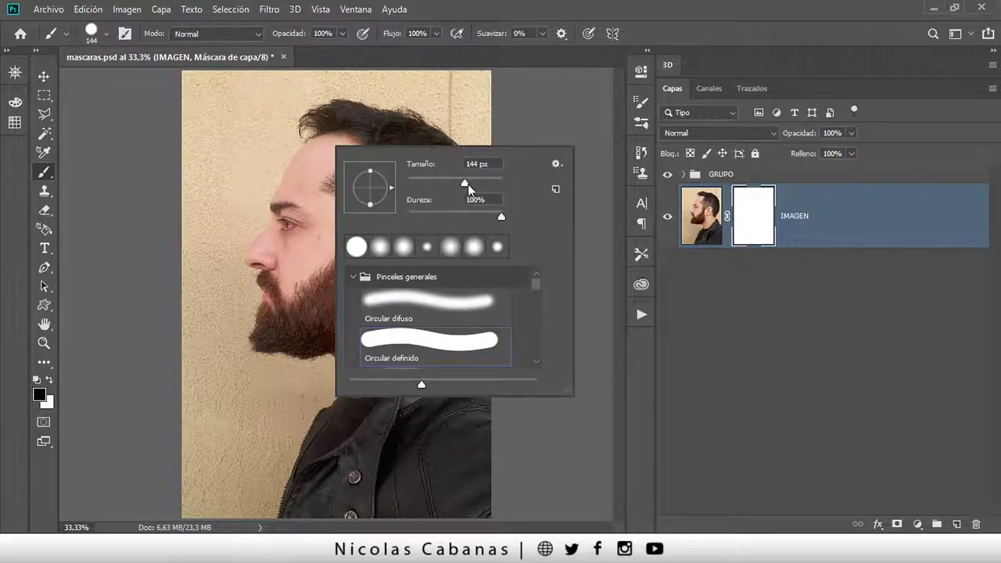
drag(466, 184, 470, 184)
click(503, 216)
click(50, 382)
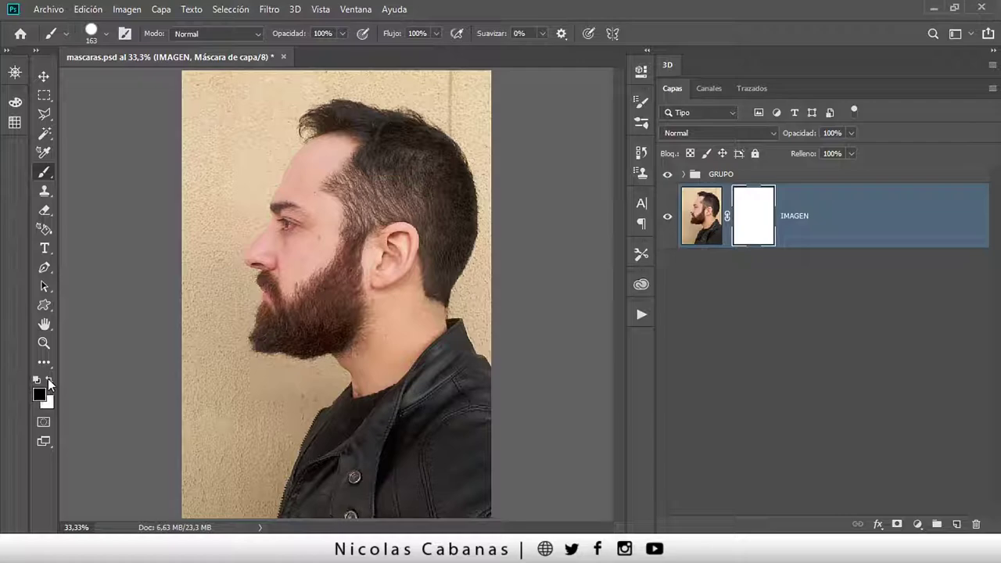
click(49, 383)
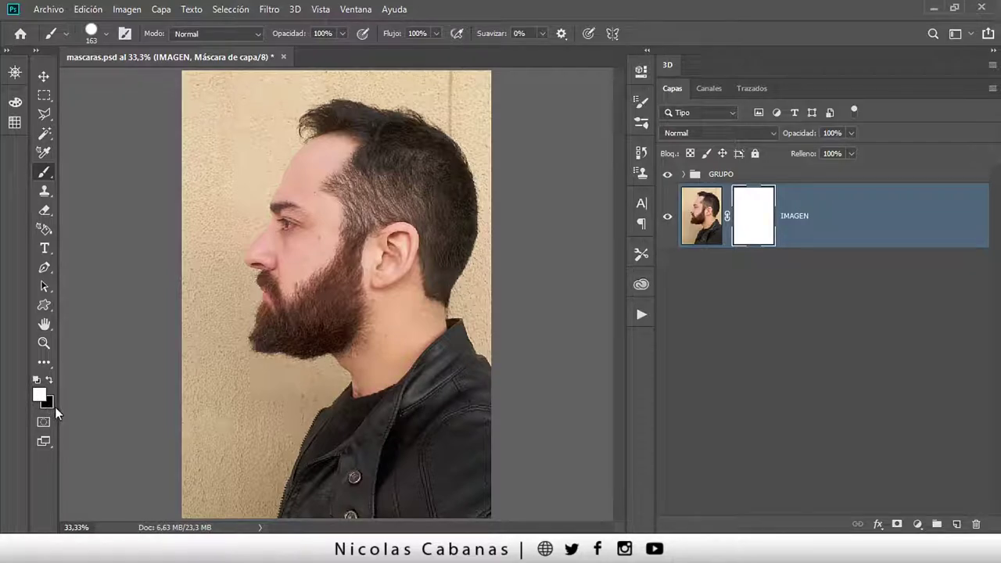
click(49, 381)
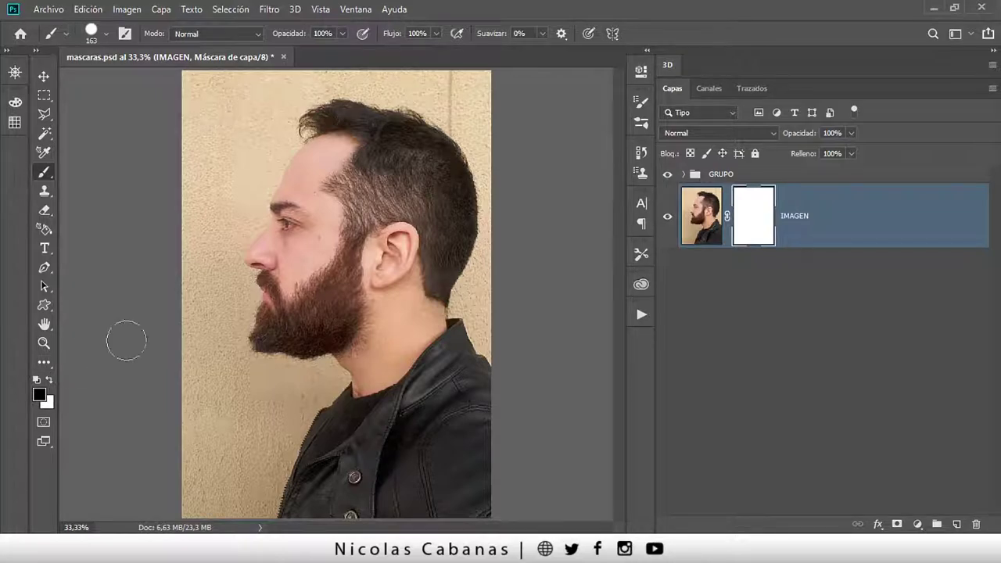
key(x)
click(50, 381)
Paint black over the eye band on the mask, then repaint it white to restore
drag(248, 214, 328, 221)
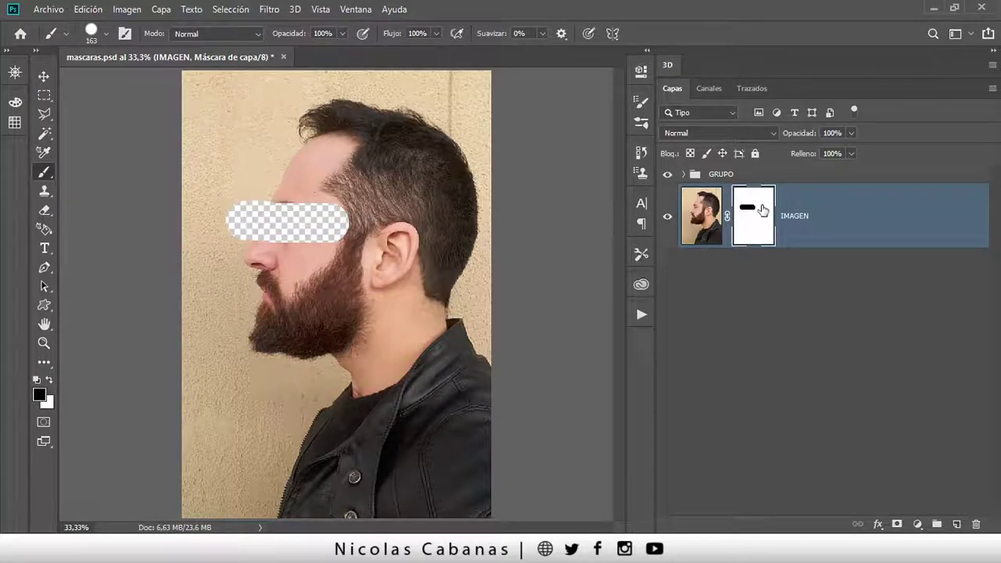
mouse_move(254, 214)
mouse_down()
mouse_move(354, 216)
mouse_move(324, 222)
mouse_move(235, 202)
mouse_up()
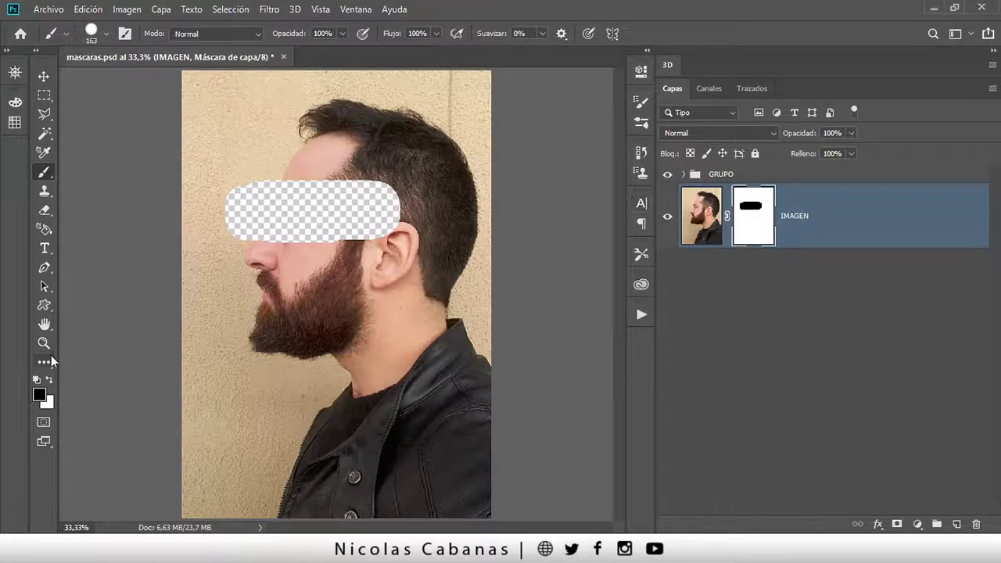
click(48, 380)
mouse_move(219, 230)
mouse_down()
mouse_move(391, 234)
mouse_move(367, 205)
mouse_move(313, 215)
mouse_move(223, 190)
mouse_move(358, 188)
mouse_move(327, 172)
mouse_up()
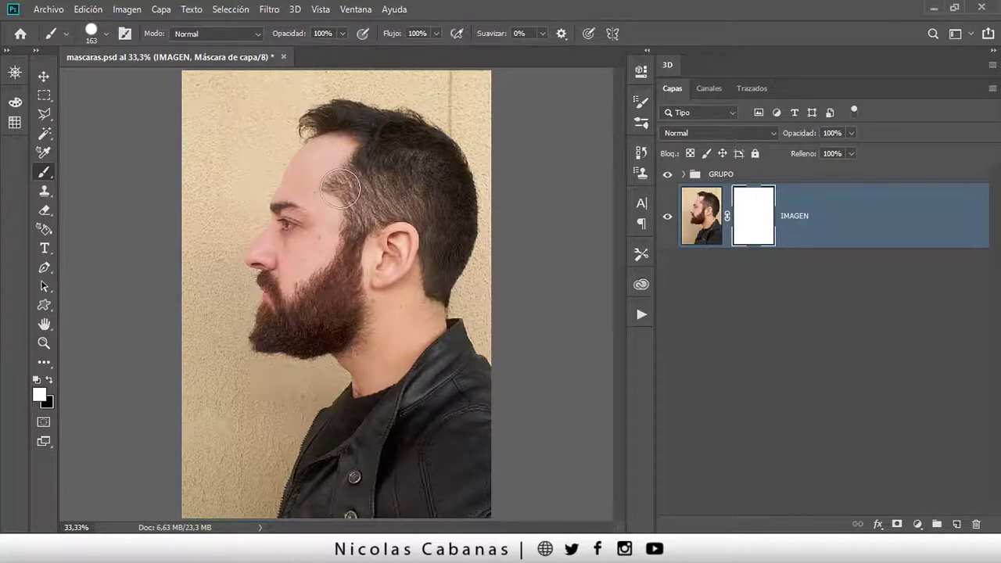
drag(340, 188, 356, 176)
click(696, 218)
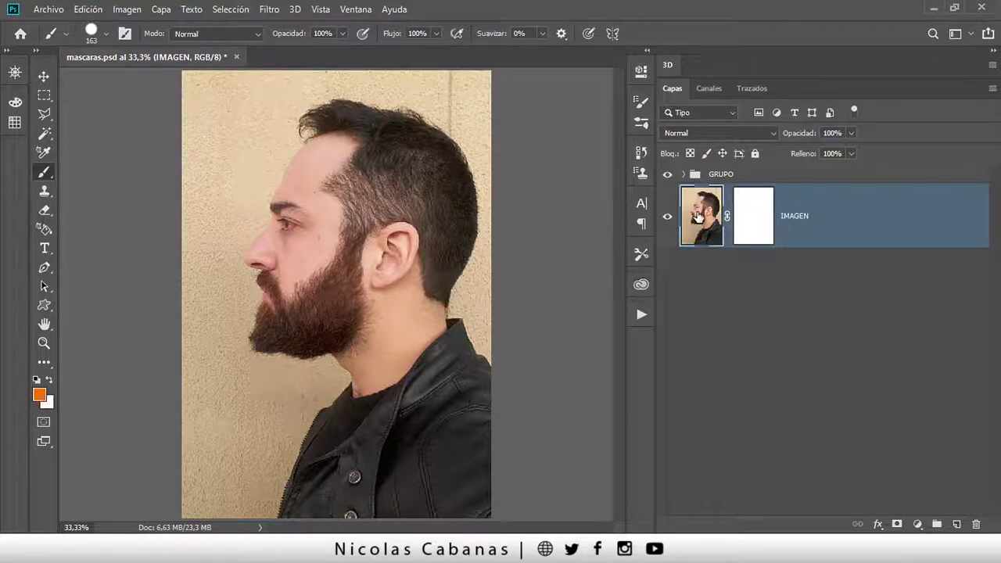
click(745, 216)
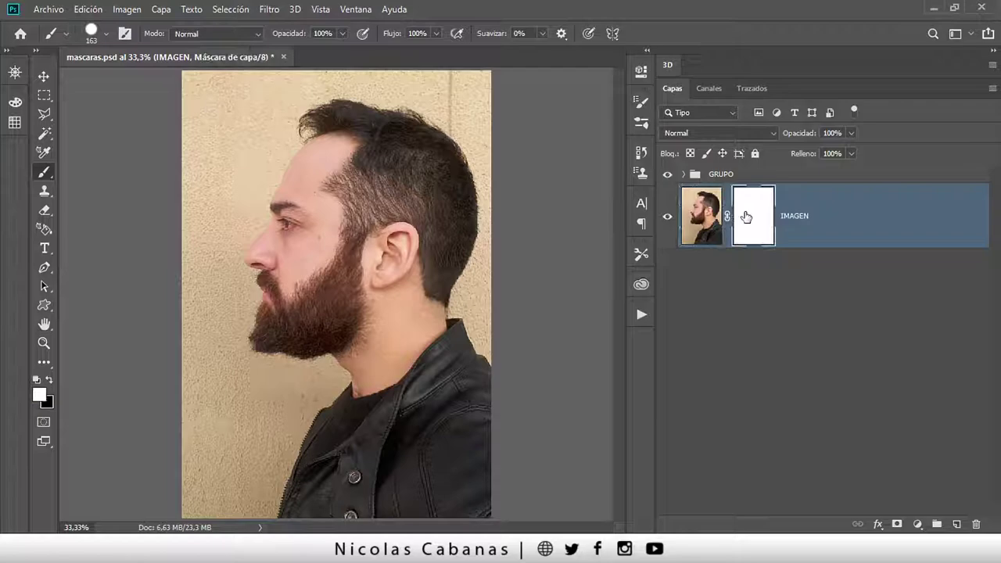
click(699, 205)
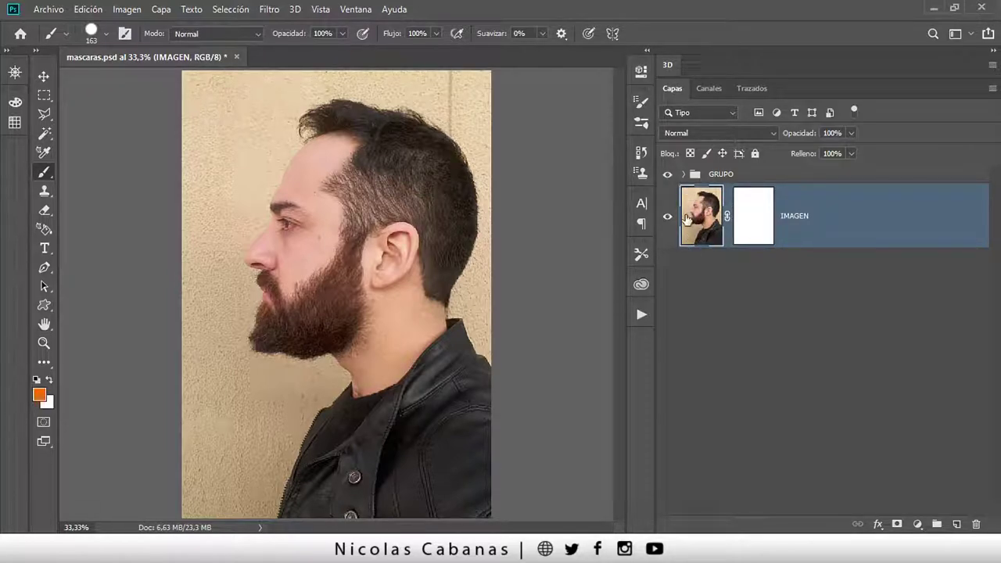
click(747, 213)
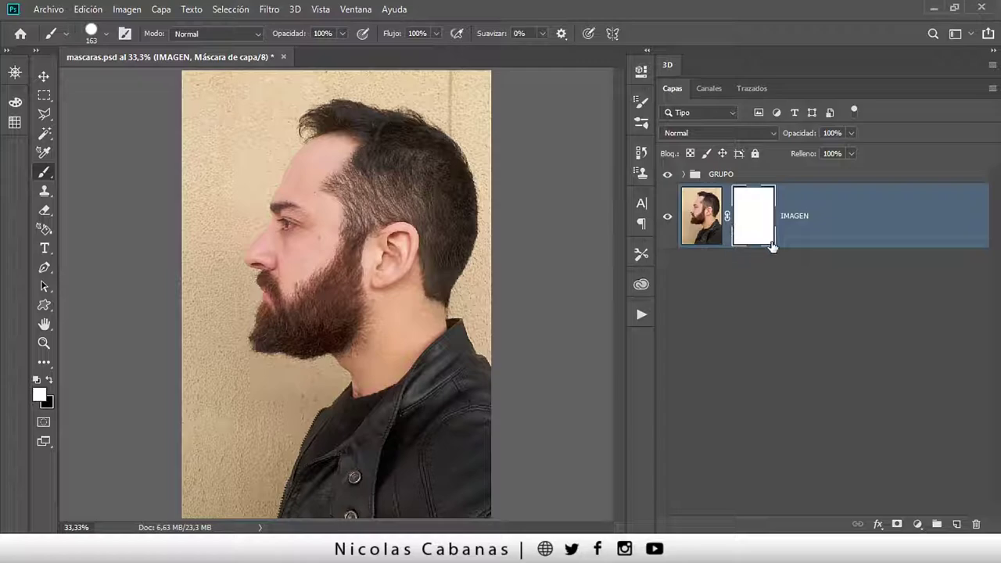
click(704, 219)
click(747, 216)
click(738, 212)
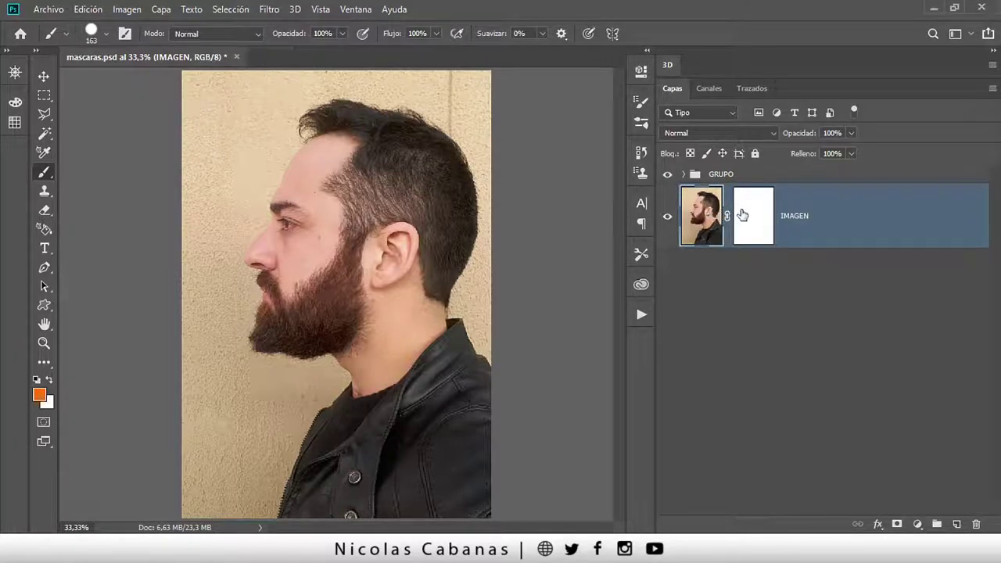
click(744, 215)
click(714, 217)
click(743, 211)
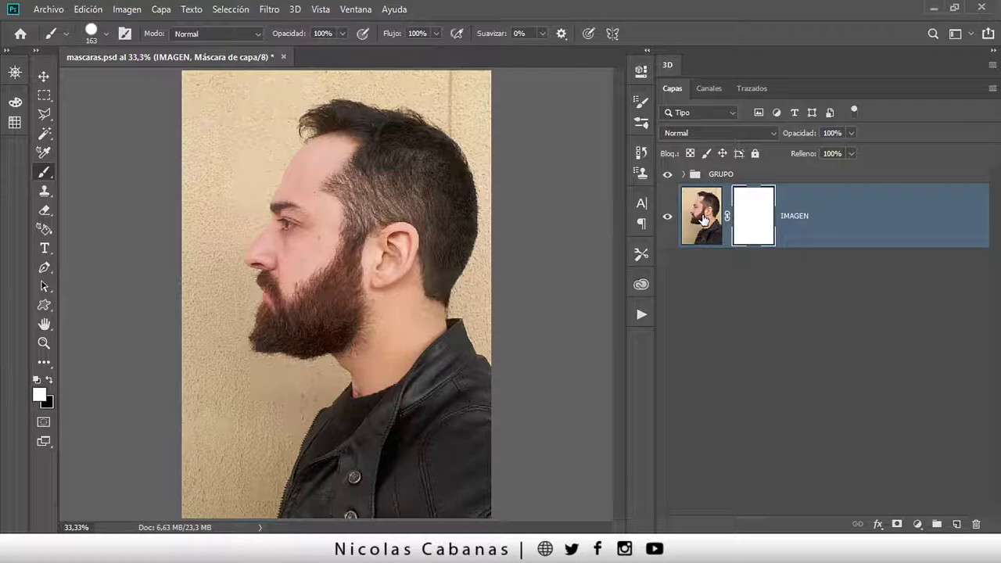
click(704, 219)
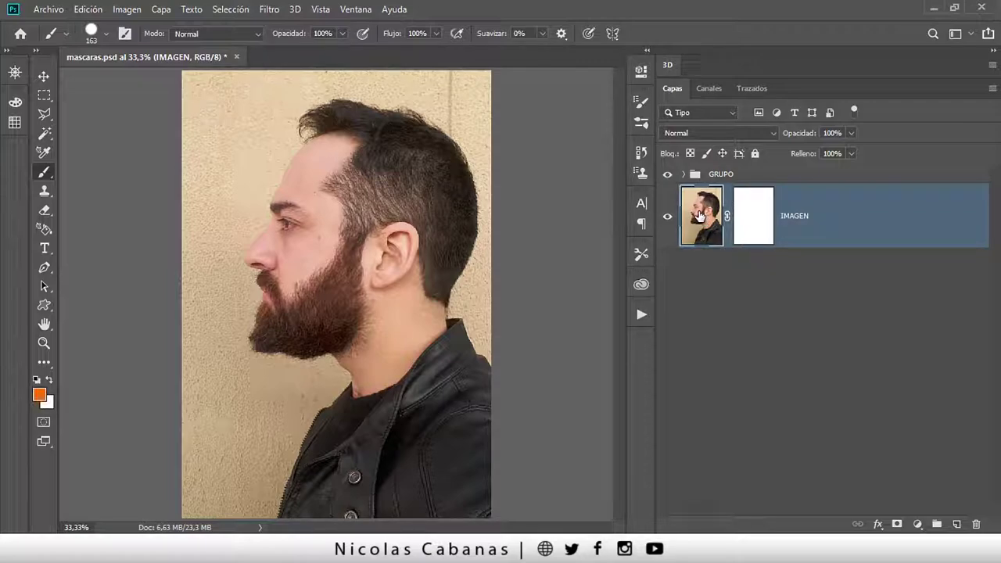
mouse_move(272, 213)
mouse_down()
mouse_move(375, 211)
mouse_move(335, 235)
mouse_move(266, 246)
mouse_move(388, 249)
mouse_move(253, 268)
mouse_move(370, 240)
mouse_up()
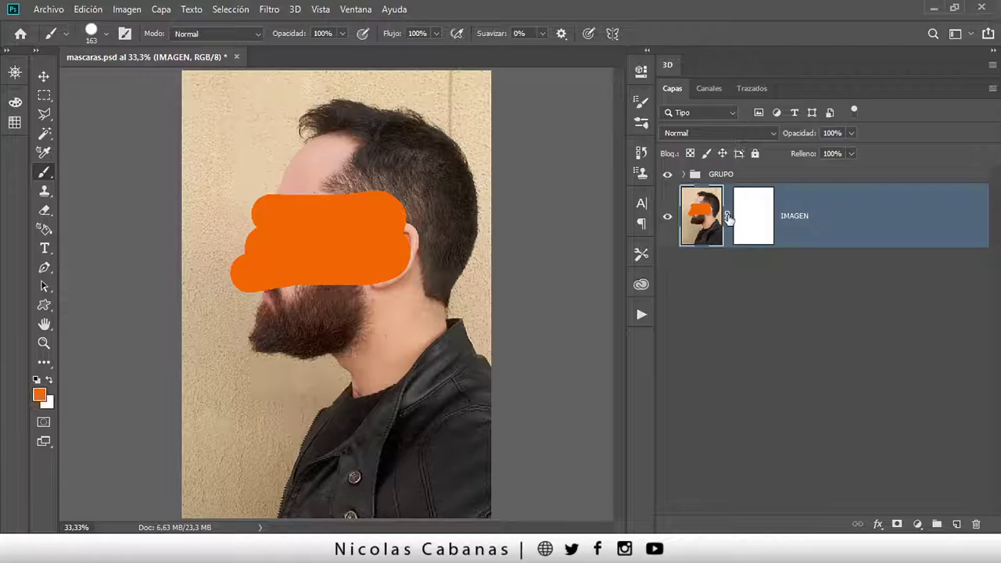
key(ctrl+z)
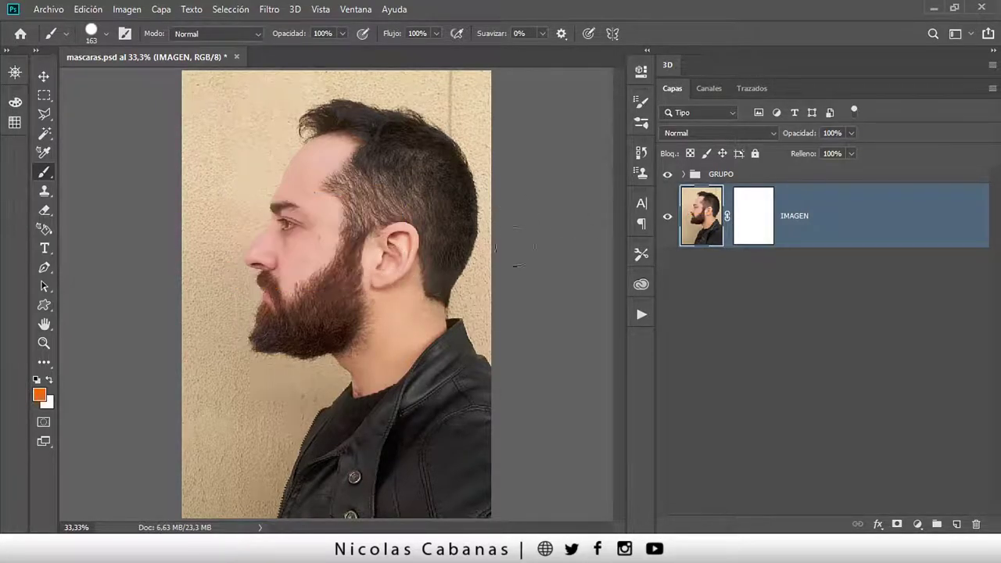
Paint a black band across the eyes and ear on the IMAGEN mask, then drag the mask toward the trash
click(753, 216)
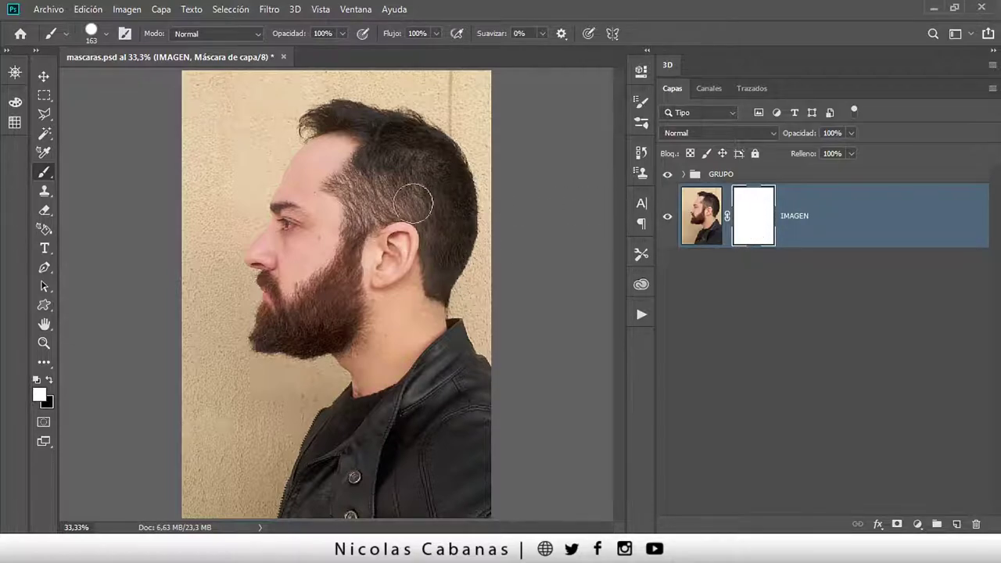
click(50, 381)
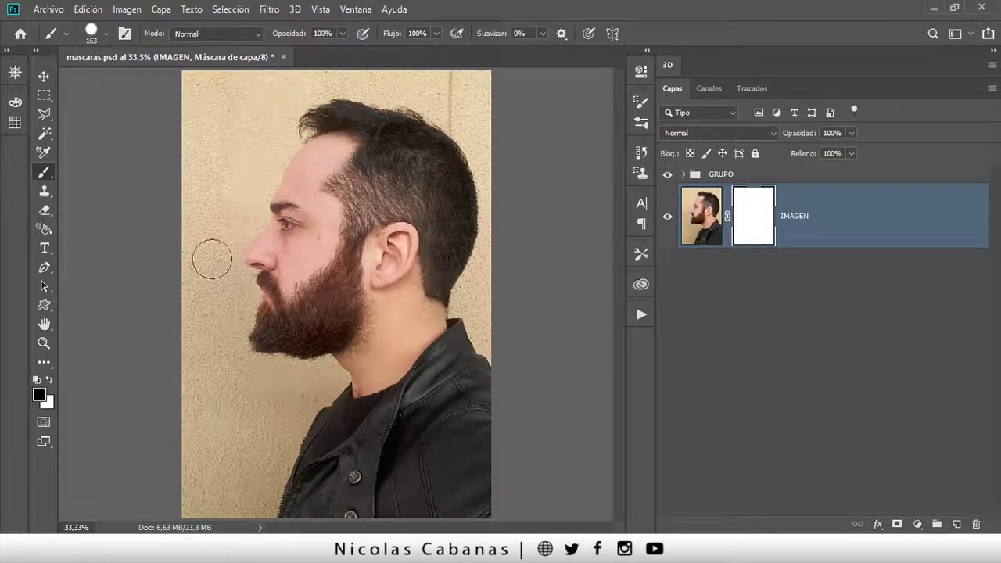
drag(244, 228, 432, 274)
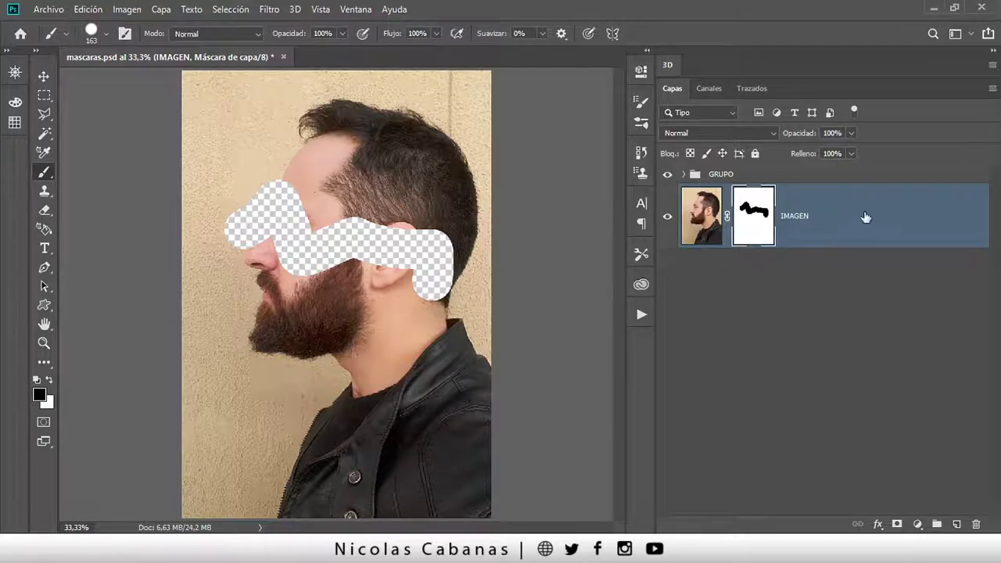
drag(775, 224, 844, 397)
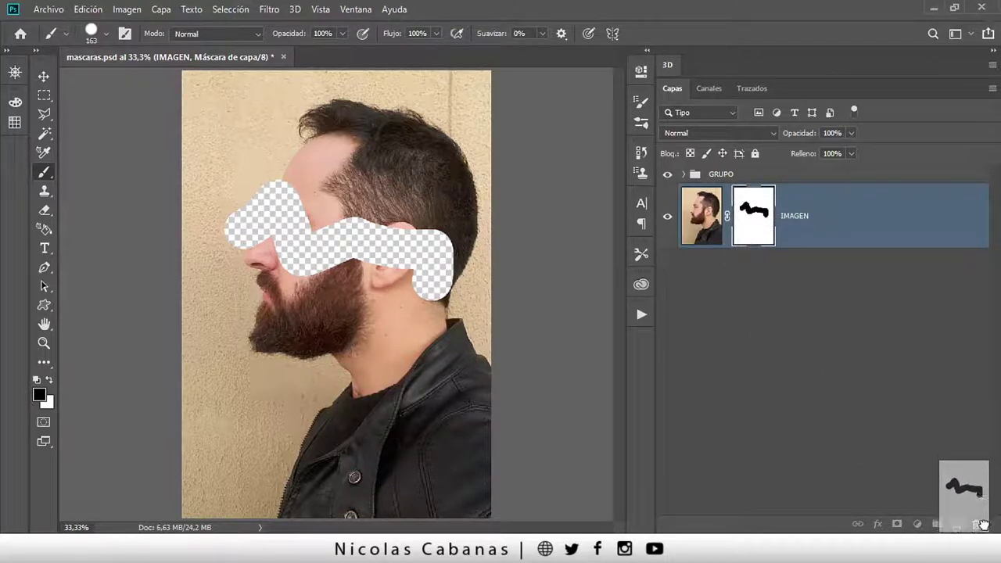
drag(844, 397, 977, 525)
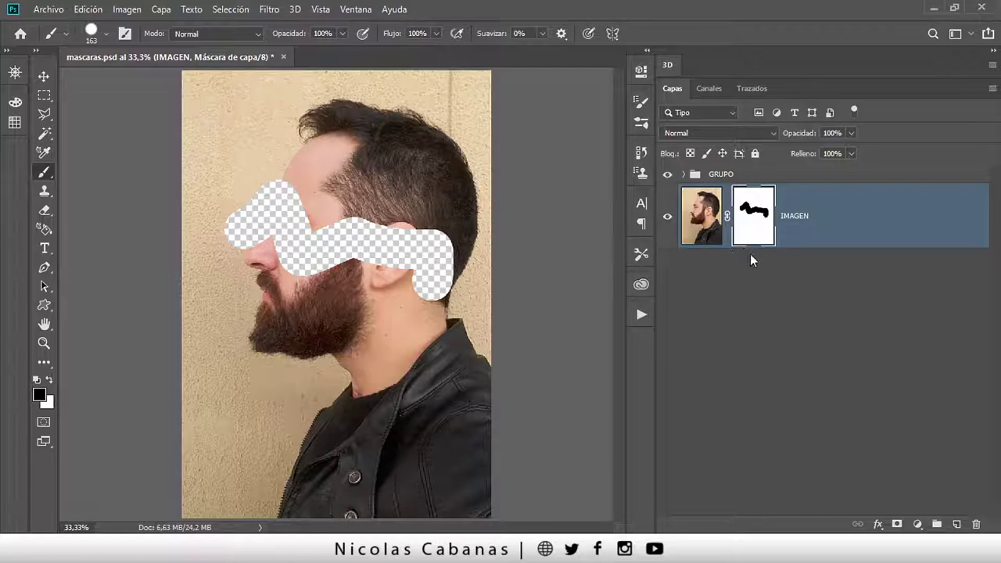
Delete the IMAGEN layer mask using the Layers panel trash icon
right_click(764, 215)
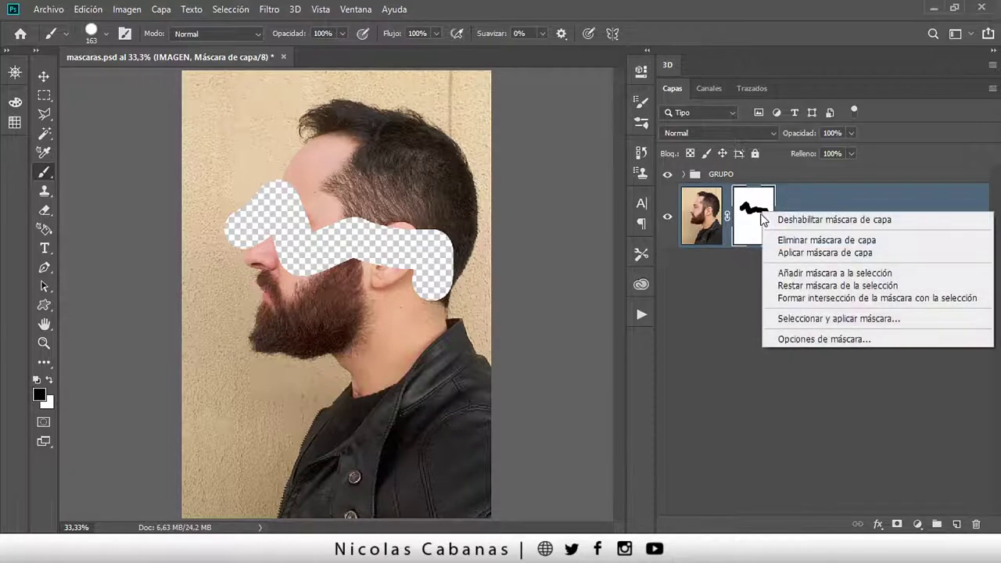
click(824, 244)
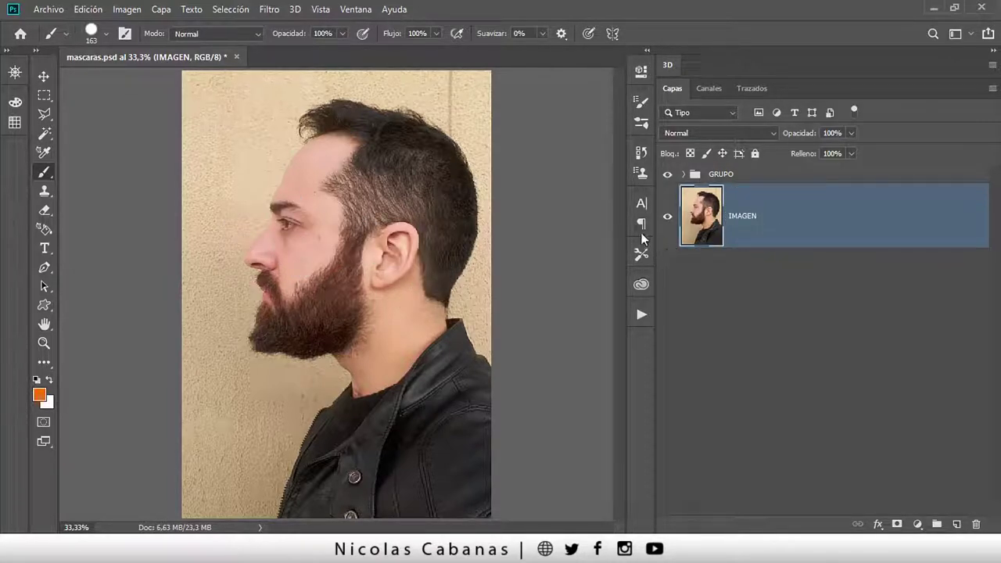
key(ctrl+z)
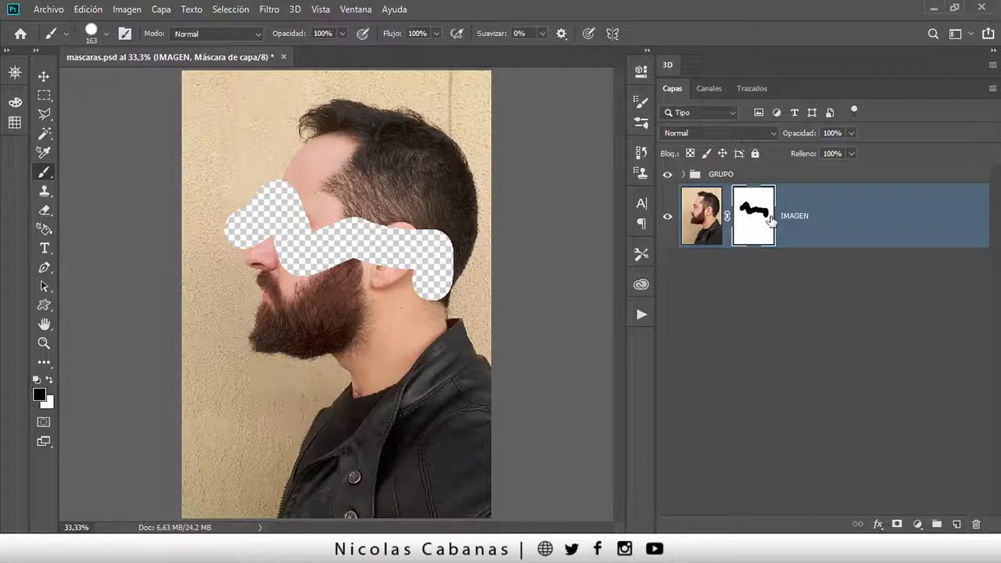
click(975, 528)
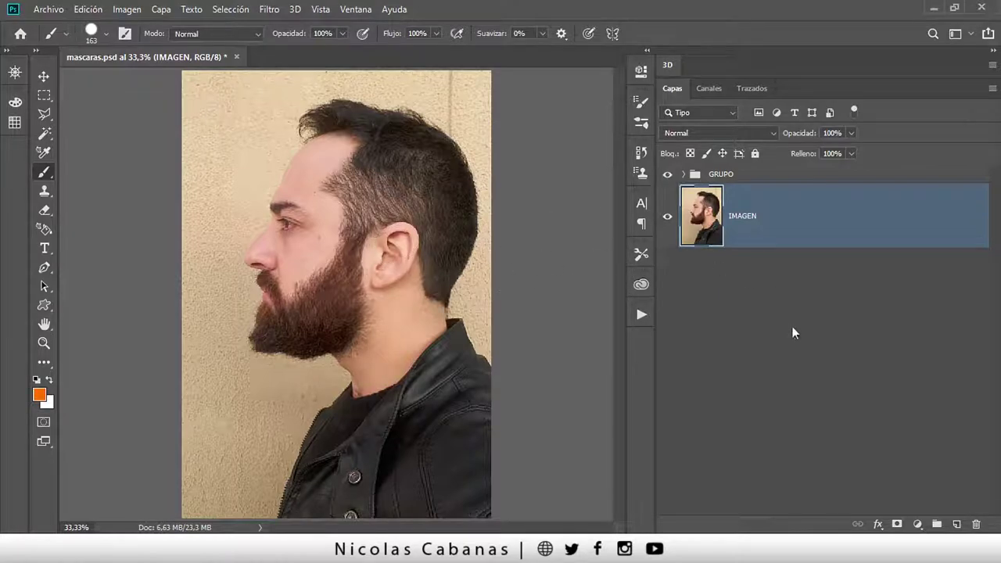
Replace a white mask with a black hide-all mask on IMAGEN
click(896, 525)
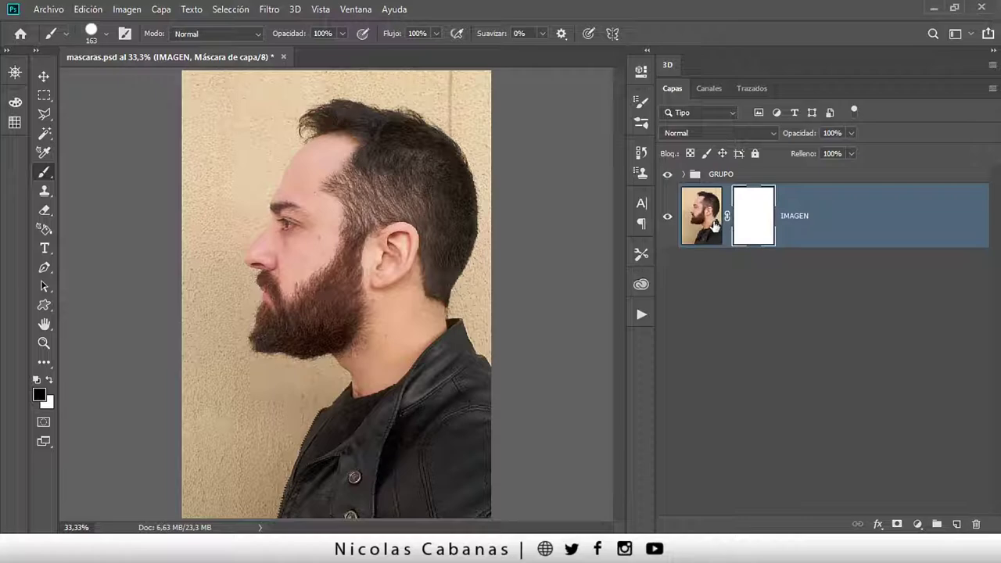
key(ctrl+z)
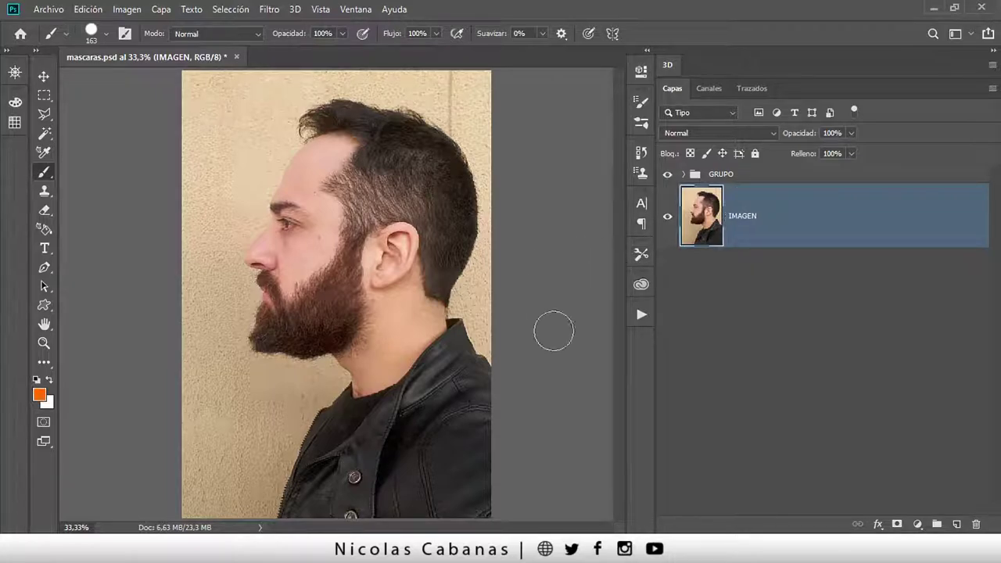
alt+click(898, 525)
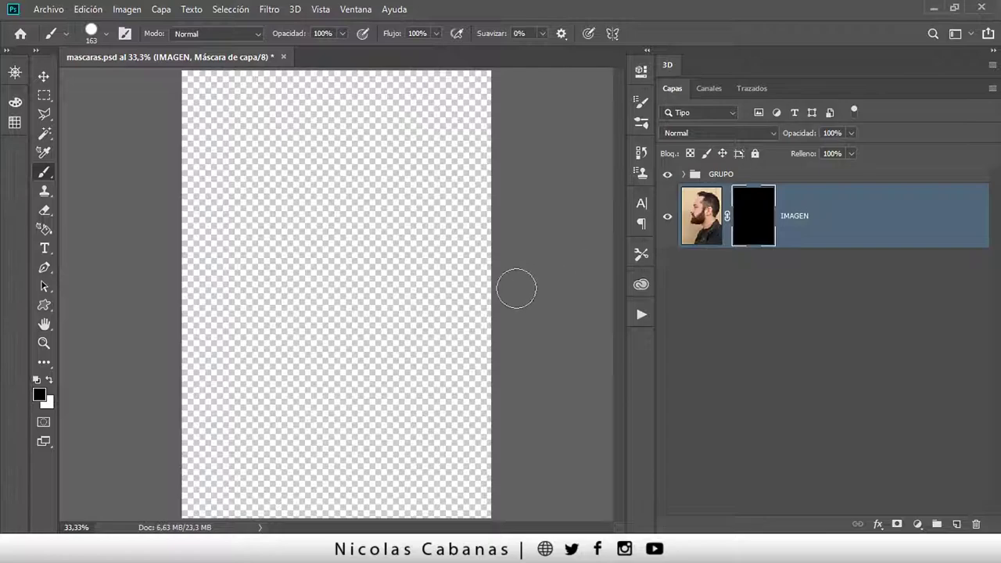
Paint white on the mask to reveal the face, hair and ear
click(49, 381)
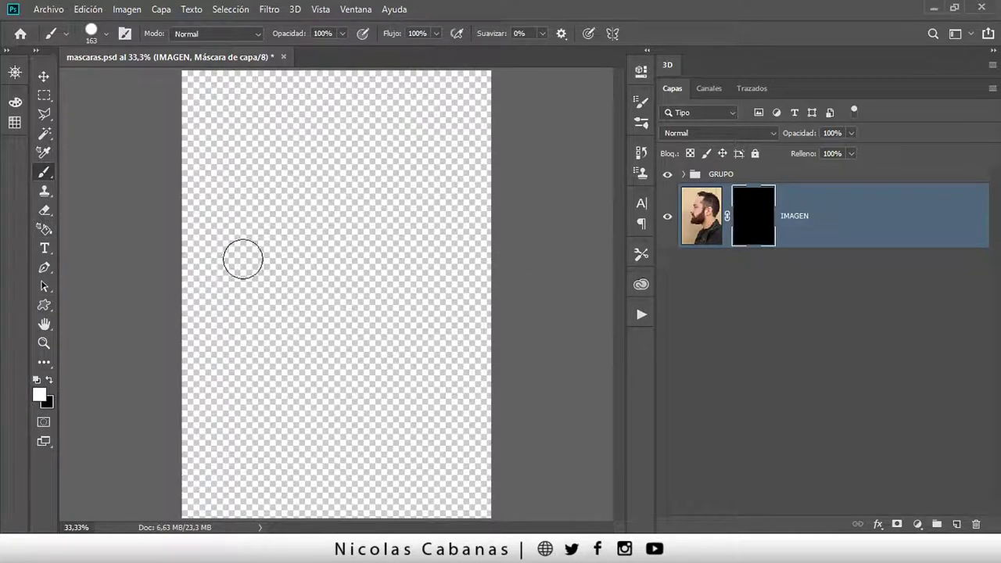
mouse_move(339, 231)
mouse_down()
mouse_move(369, 233)
mouse_move(345, 140)
mouse_up()
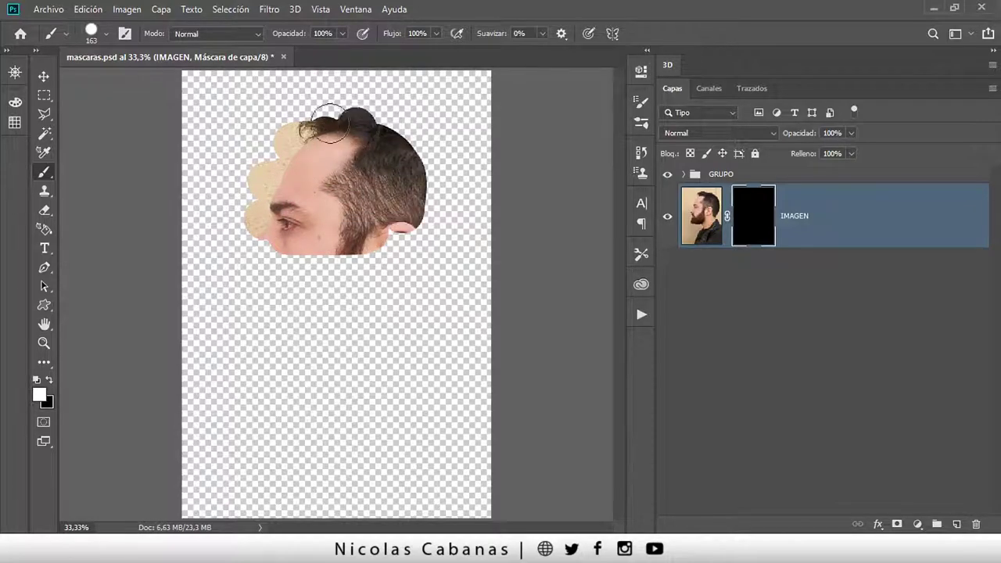
drag(345, 139, 313, 125)
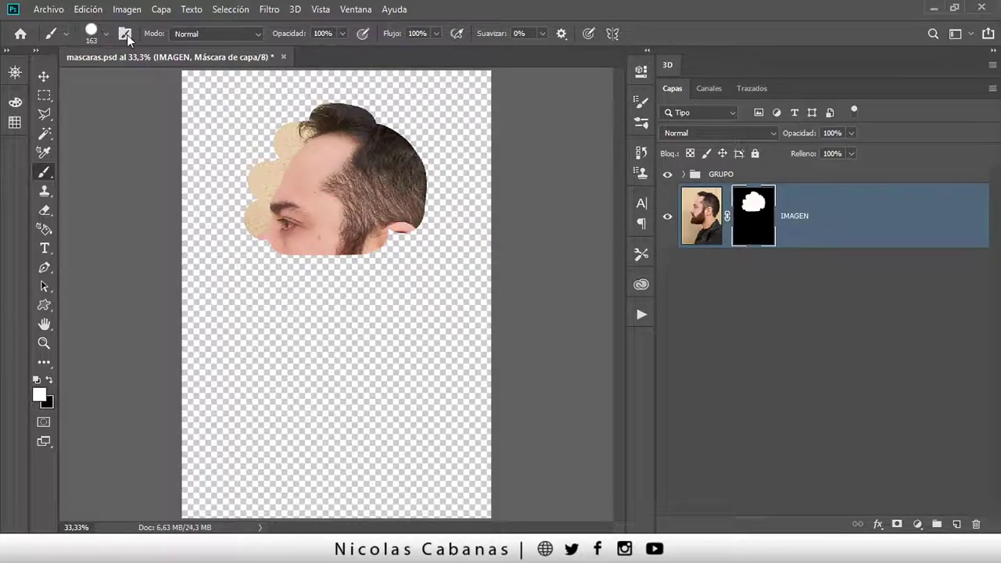
Partially reveal the beard at 81% opacity and 68% flow, then reveal the neck at 100%
drag(296, 39, 280, 39)
drag(392, 40, 377, 40)
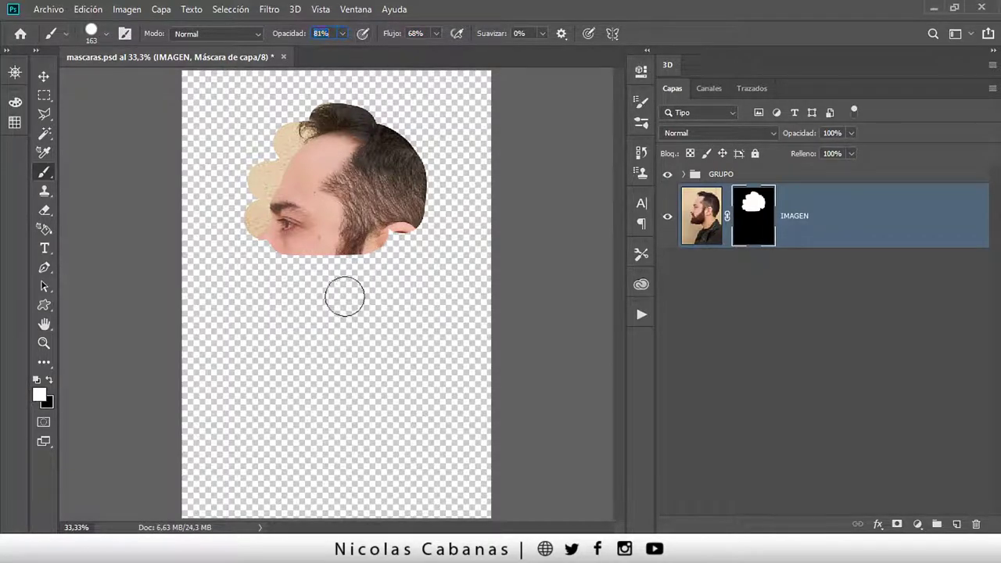
mouse_move(342, 295)
mouse_down()
mouse_move(293, 305)
mouse_move(260, 283)
mouse_move(264, 337)
mouse_up()
click(279, 39)
text(100)
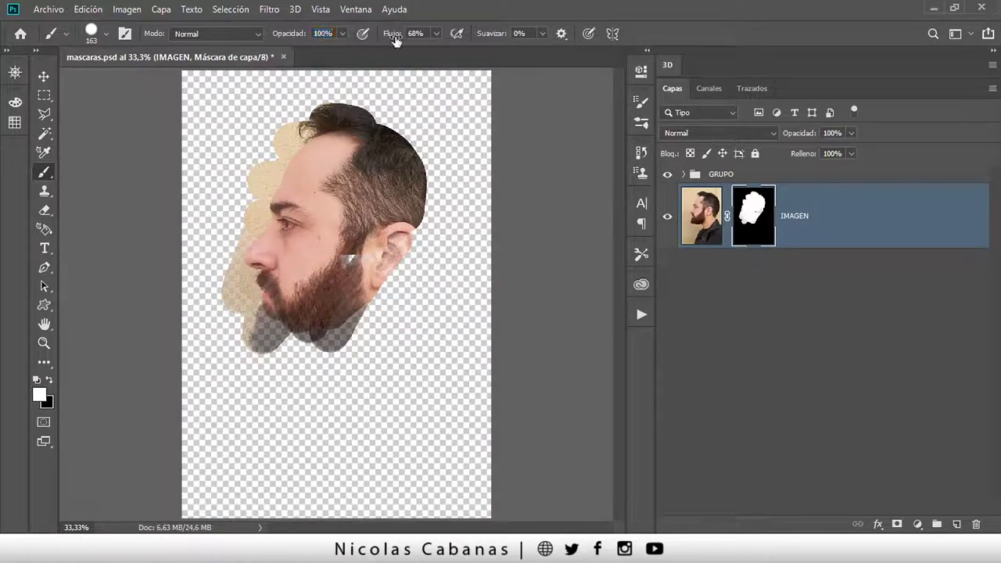
click(395, 37)
text(100)
drag(285, 286, 219, 320)
drag(324, 266, 395, 317)
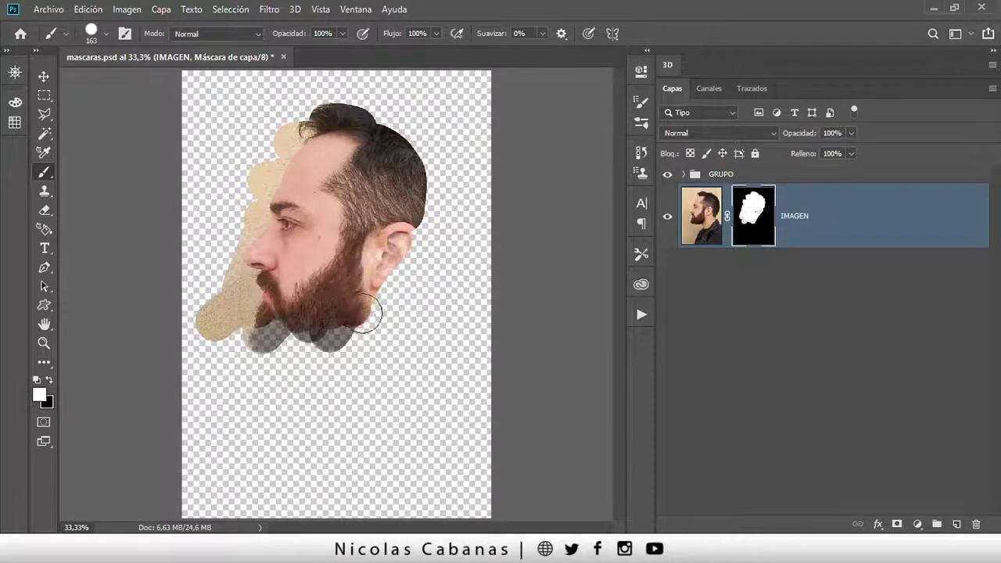
Delete the IMAGEN layer mask after undoing an accidental apply
right_click(770, 218)
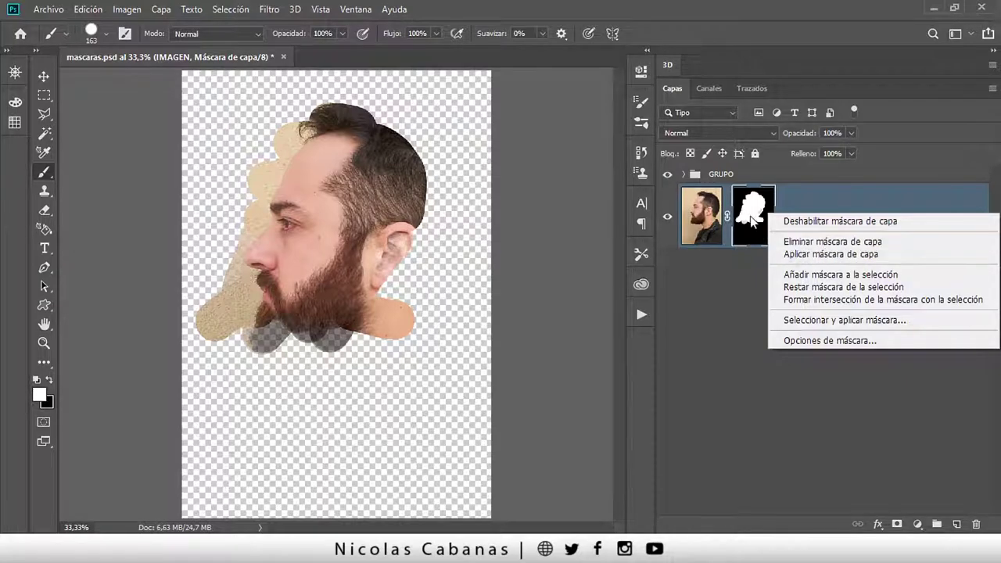
click(806, 255)
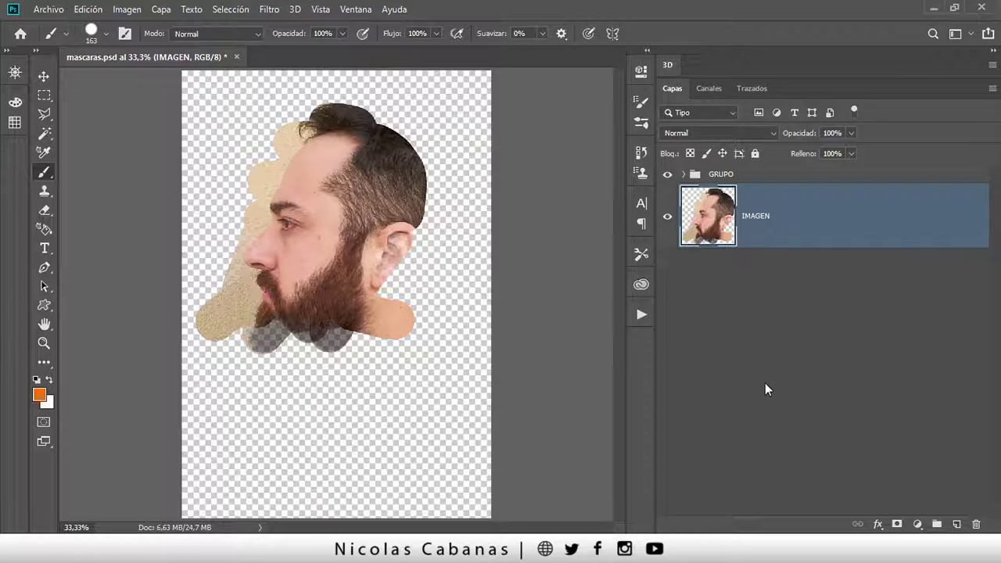
key(ctrl+z)
right_click(764, 218)
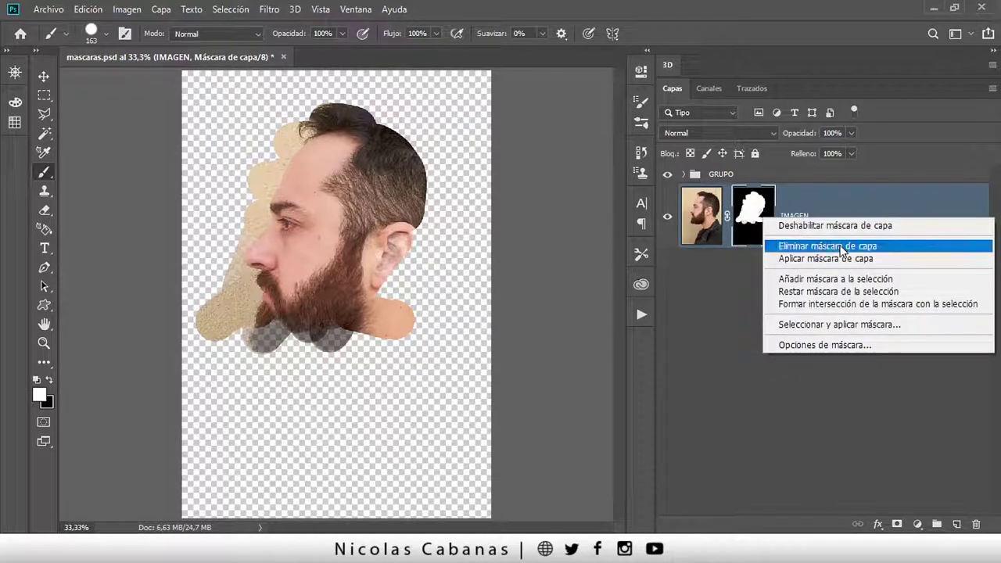
click(752, 216)
drag(753, 217, 977, 526)
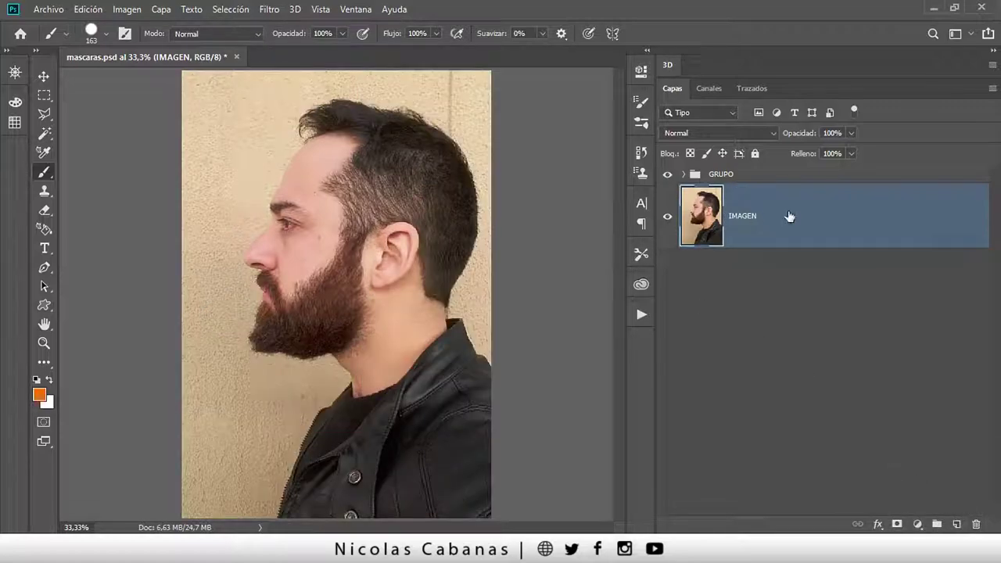
Zoom the view out to 25% and back to 33.3%
key(z)
alt+click(343, 279)
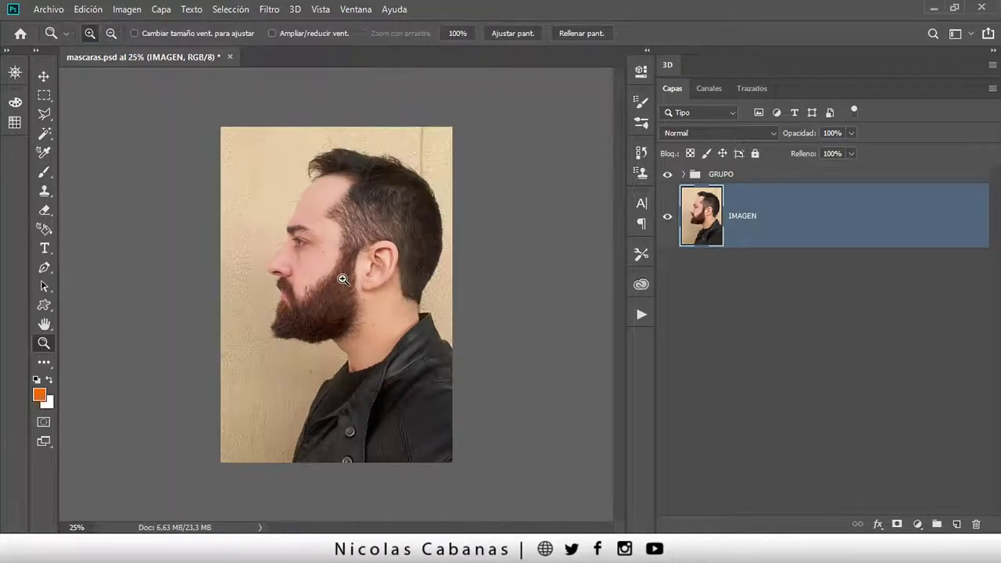
click(325, 291)
key(v)
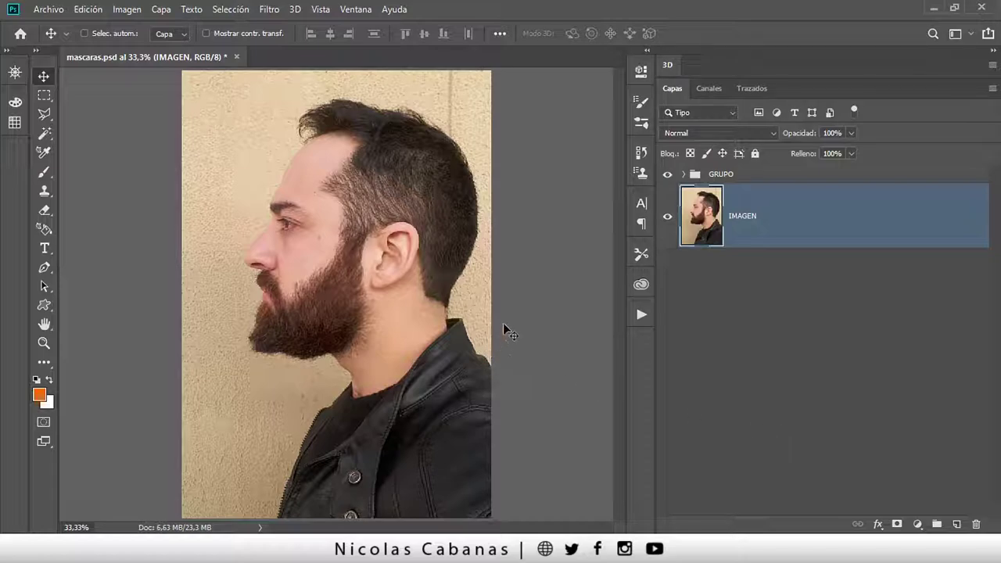
Add a white layer mask to IMAGEN and target it for painting
click(897, 524)
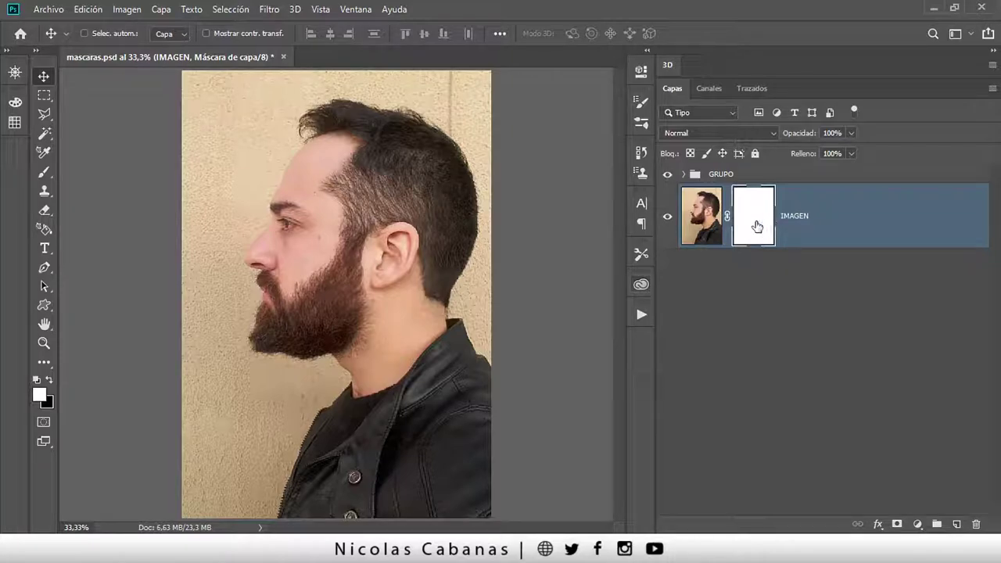
click(700, 213)
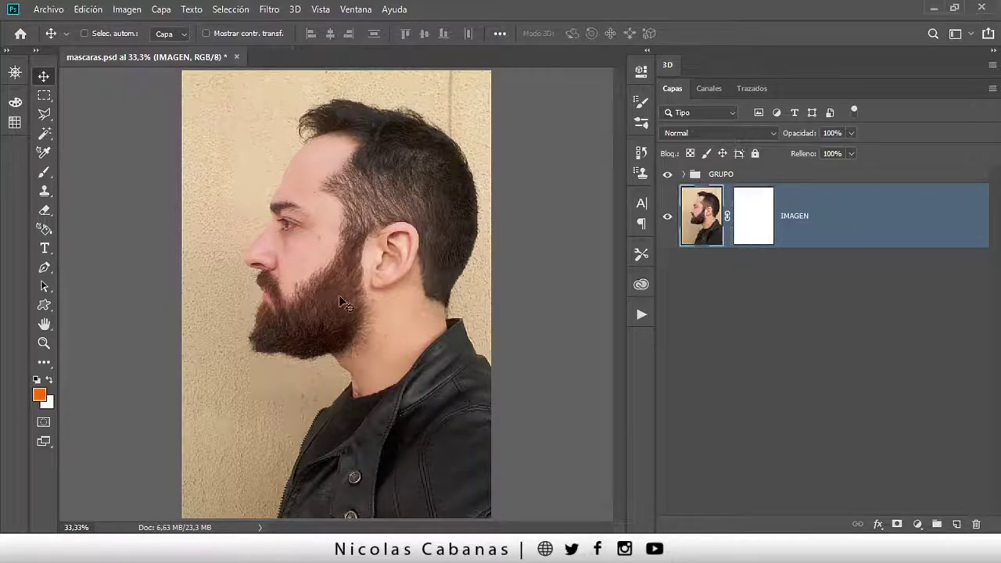
click(48, 380)
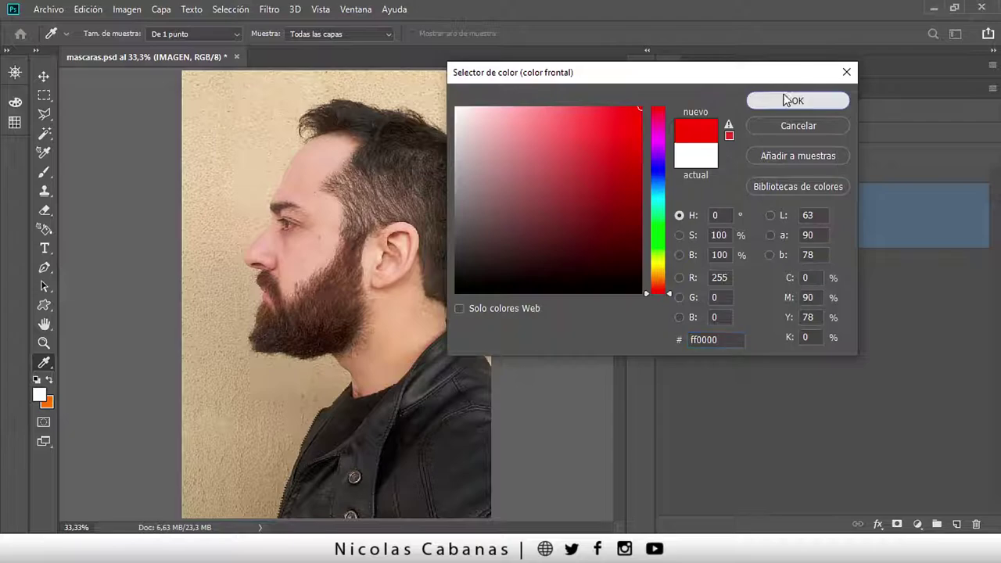
click(790, 101)
click(49, 382)
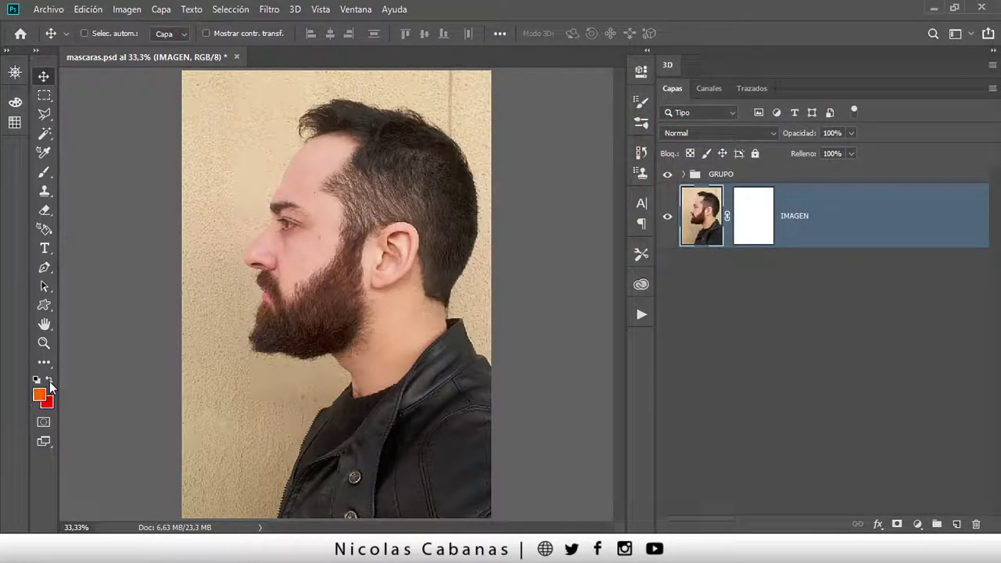
click(758, 219)
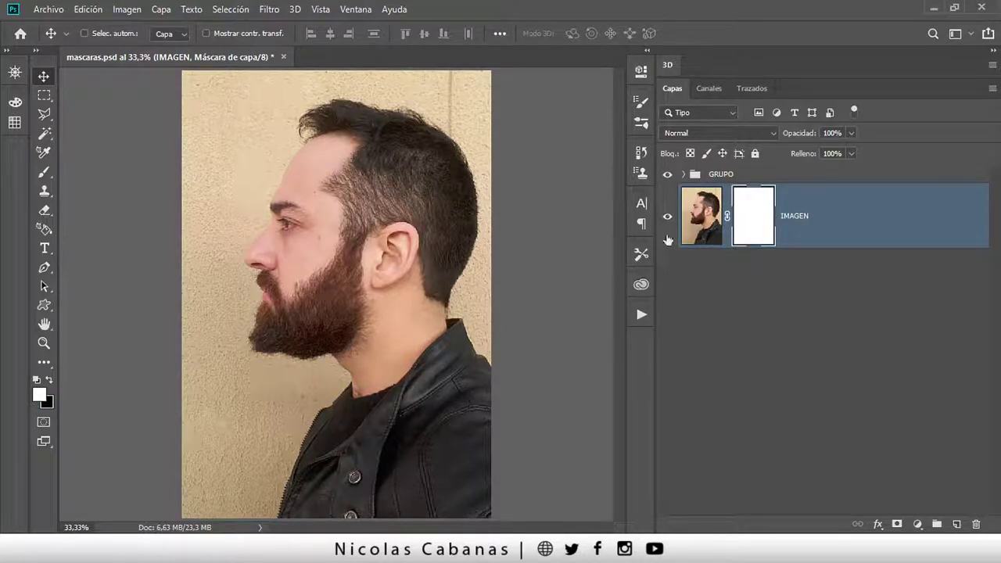
click(706, 216)
click(753, 205)
Brush mid grey 747474 over the forehead on the mask
click(41, 398)
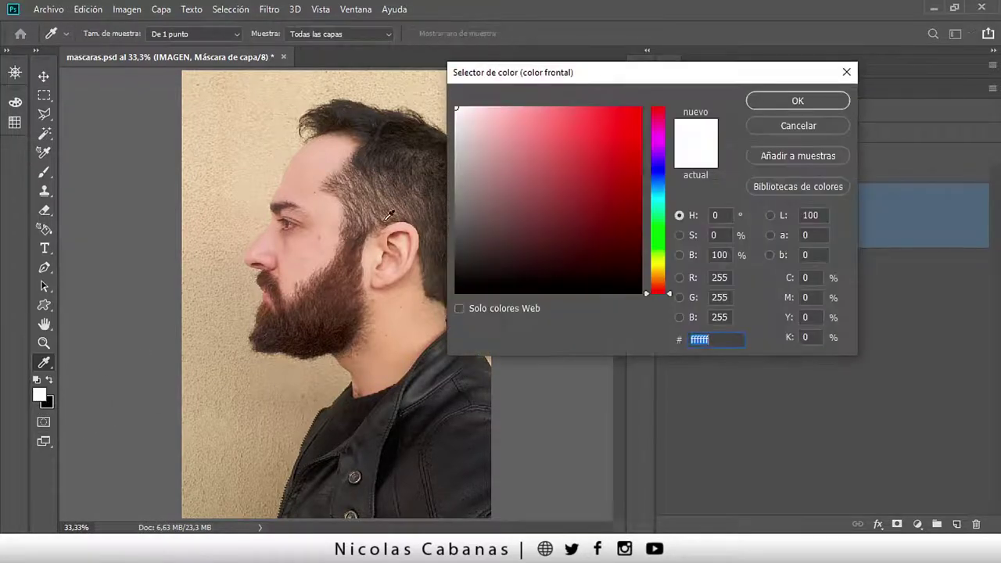
click(457, 208)
click(776, 100)
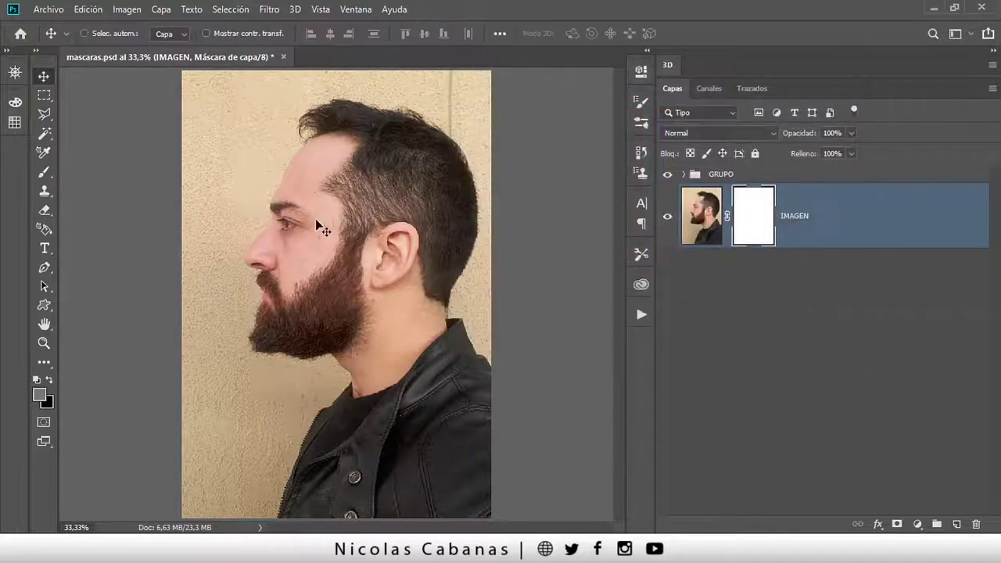
drag(44, 171, 173, 183)
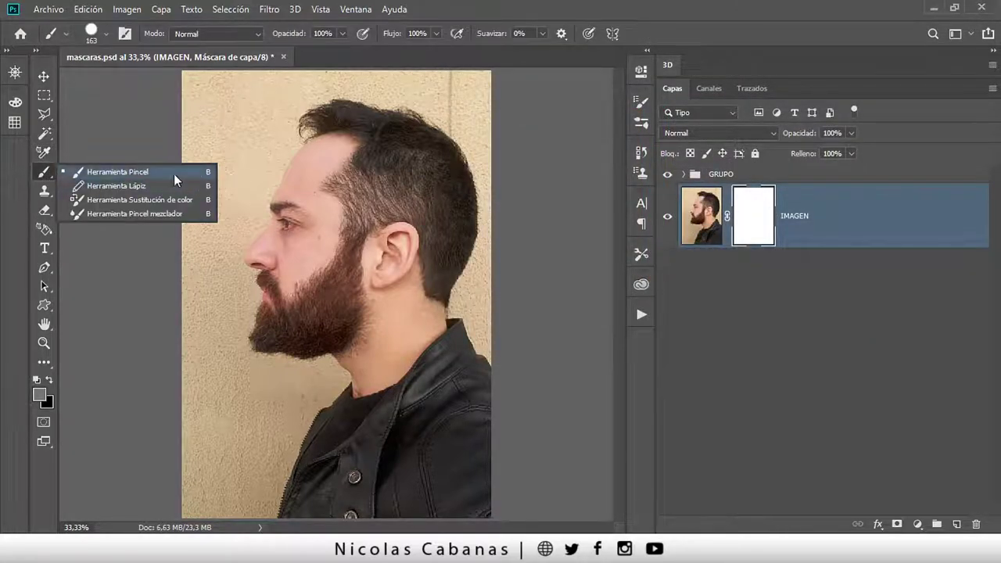
click(172, 172)
mouse_move(324, 160)
mouse_down()
mouse_move(297, 223)
mouse_move(276, 223)
mouse_up()
Brush light grey d1d1d1 over the cheek and beard on the mask
click(38, 397)
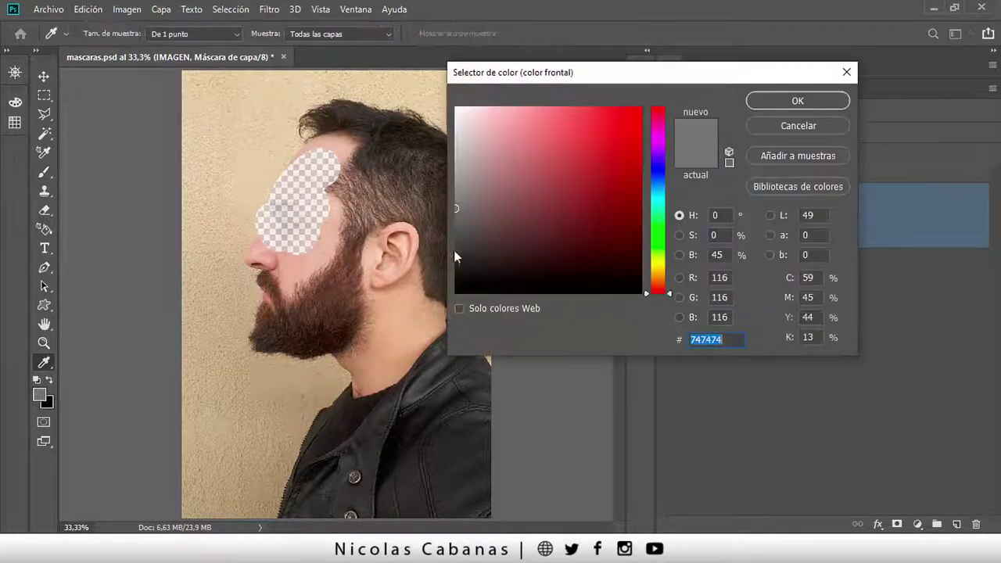
drag(469, 199, 454, 140)
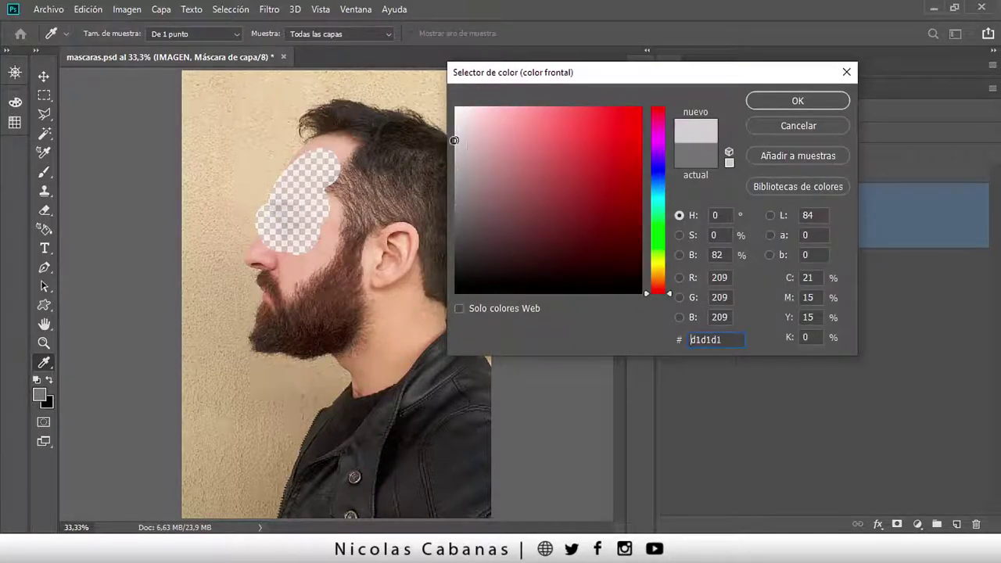
click(788, 100)
mouse_move(337, 254)
mouse_down()
mouse_move(313, 270)
mouse_move(328, 313)
mouse_move(294, 310)
mouse_move(282, 328)
mouse_move(321, 352)
mouse_move(250, 344)
mouse_move(268, 277)
mouse_move(309, 243)
mouse_up()
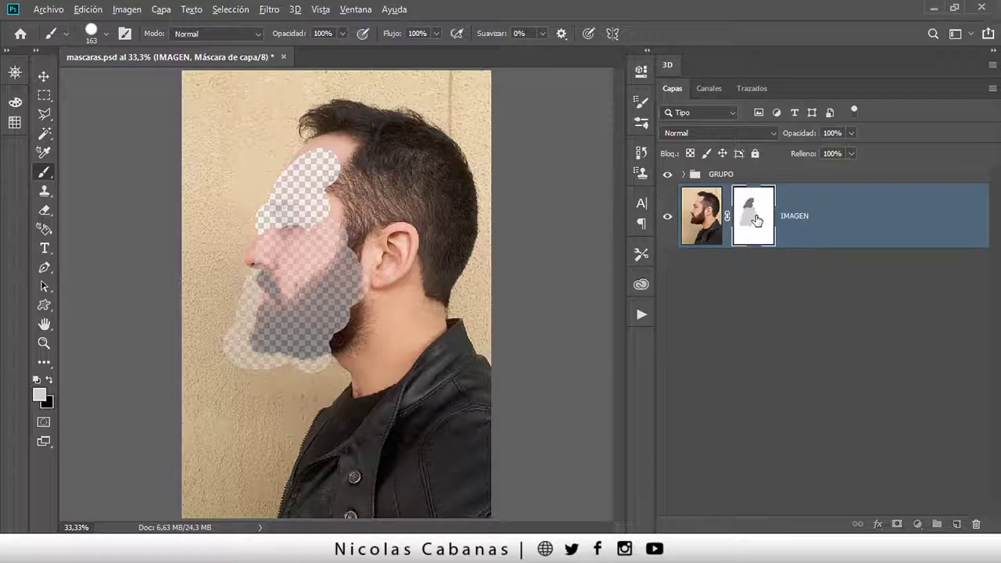
Extend the light-grey mask area upward and paint a black patch before the ear
alt+click(757, 220)
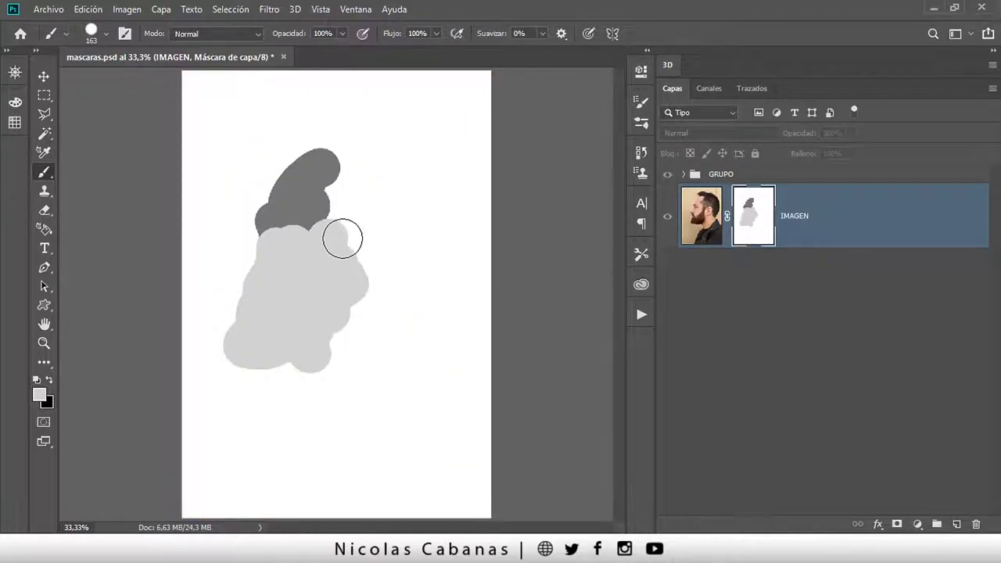
drag(341, 233, 350, 199)
click(49, 381)
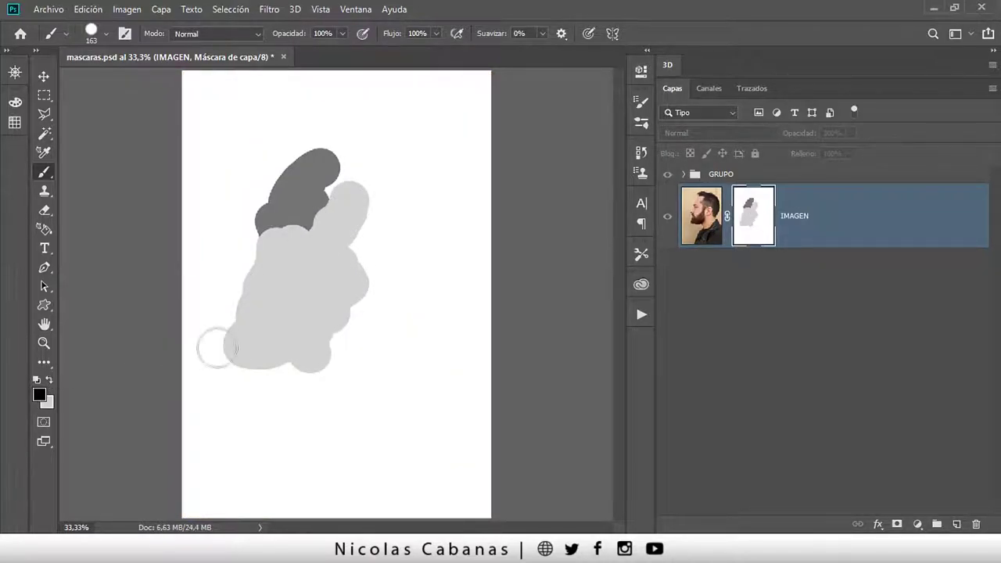
mouse_move(391, 250)
mouse_down()
mouse_move(354, 176)
mouse_move(418, 246)
mouse_up()
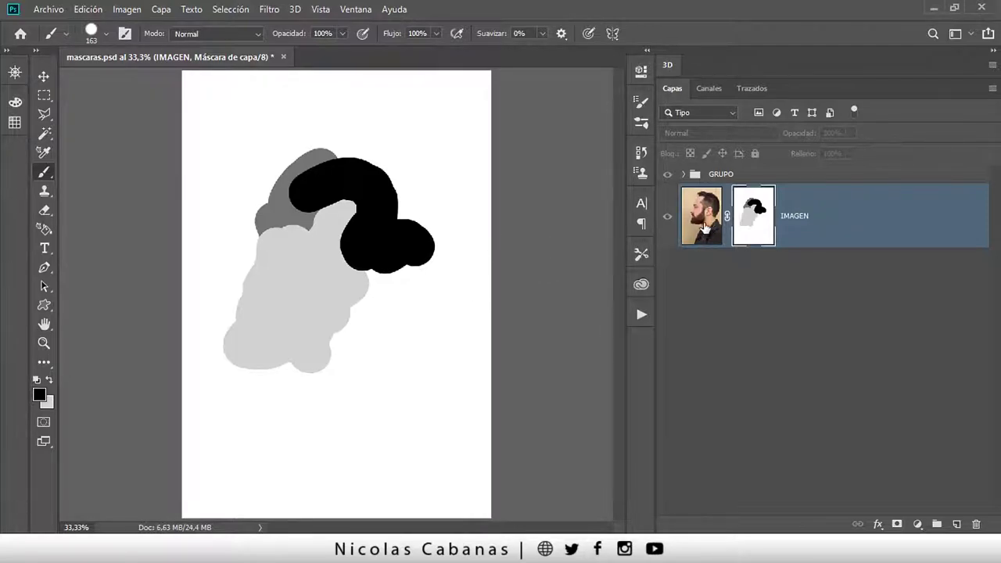
alt+click(739, 205)
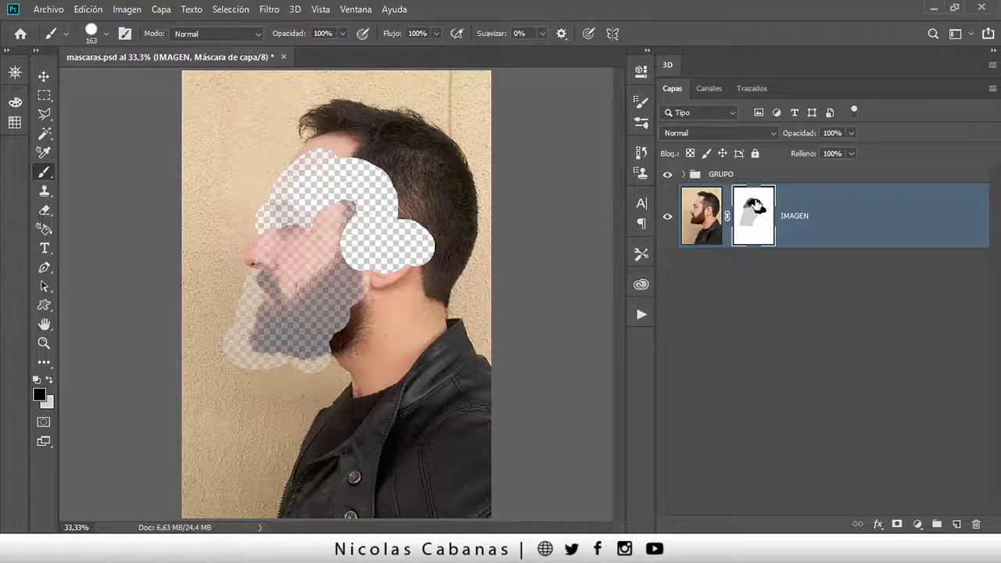
click(704, 217)
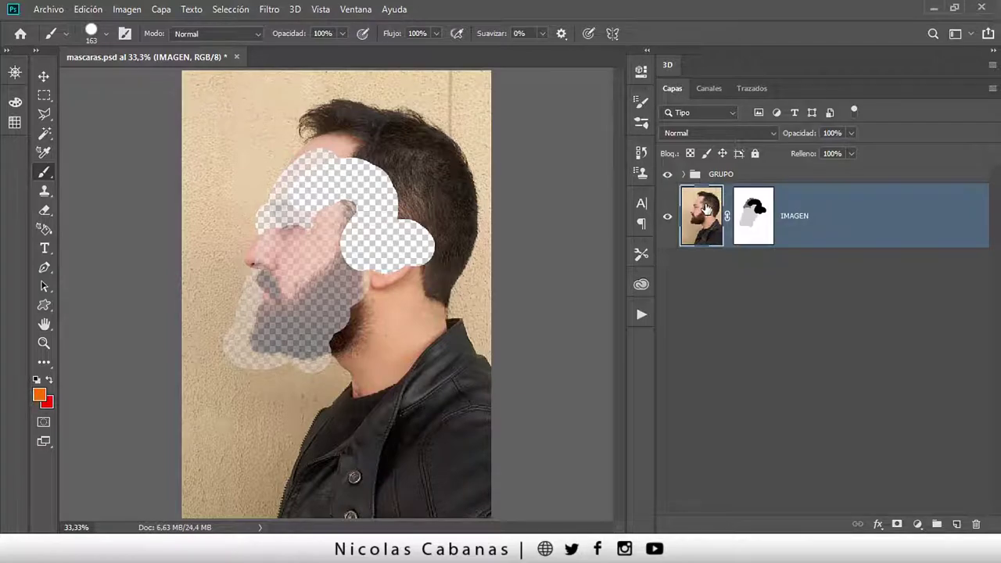
Inspect the IMAGEN mask alone in greyscale and over the photo, zooming back to 33.3%
click(748, 221)
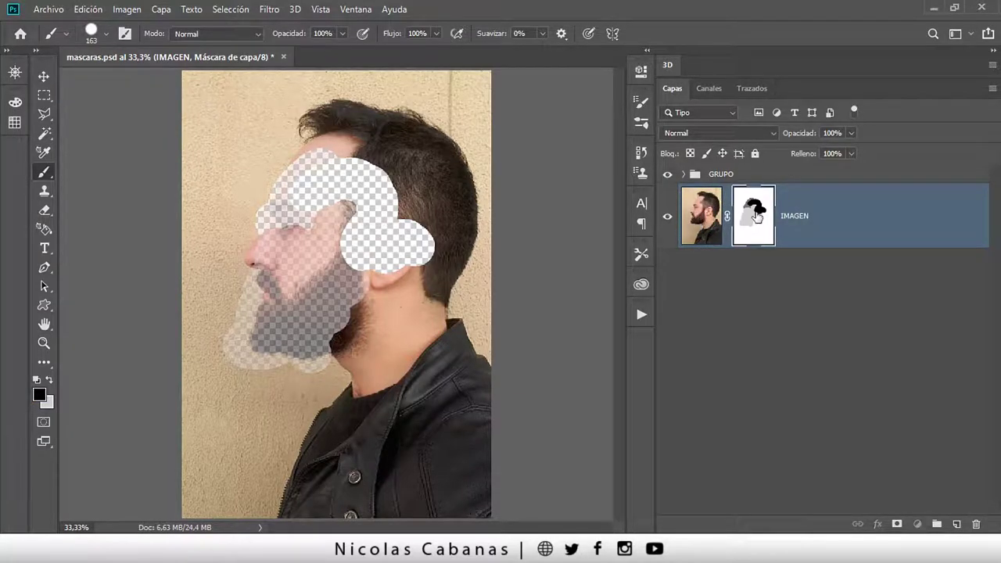
alt+click(755, 218)
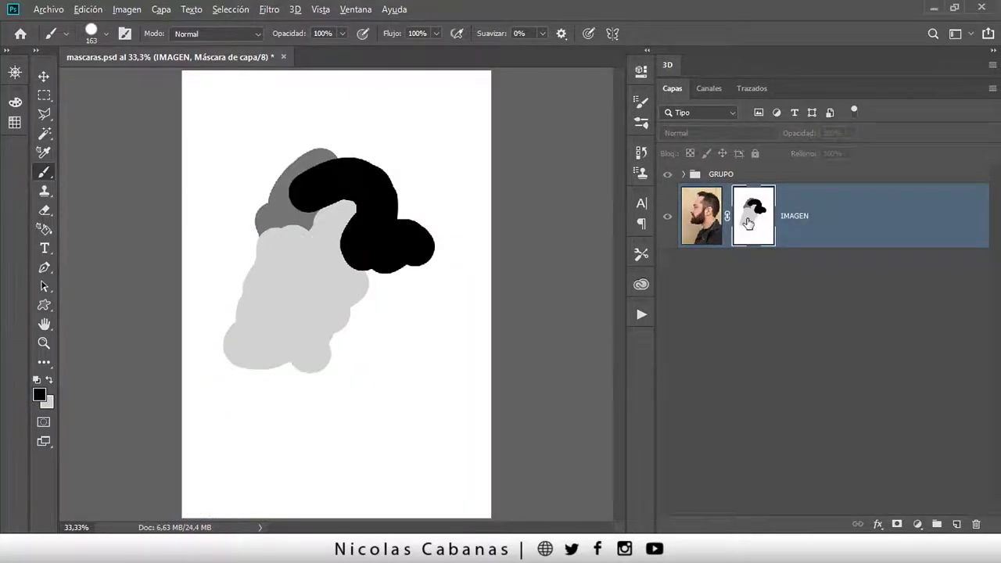
alt+click(748, 223)
alt+click(750, 223)
alt+click(751, 222)
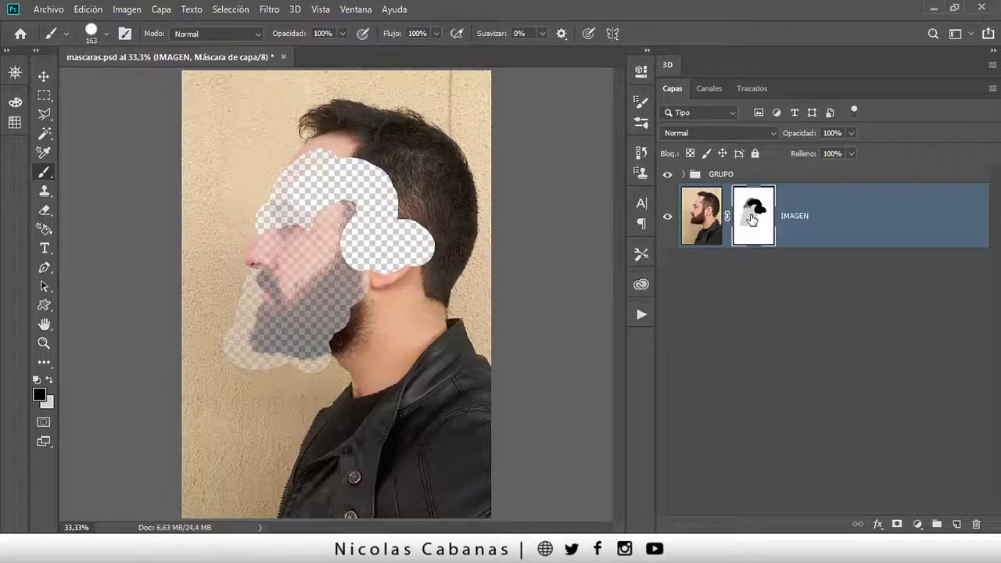
alt+click(751, 219)
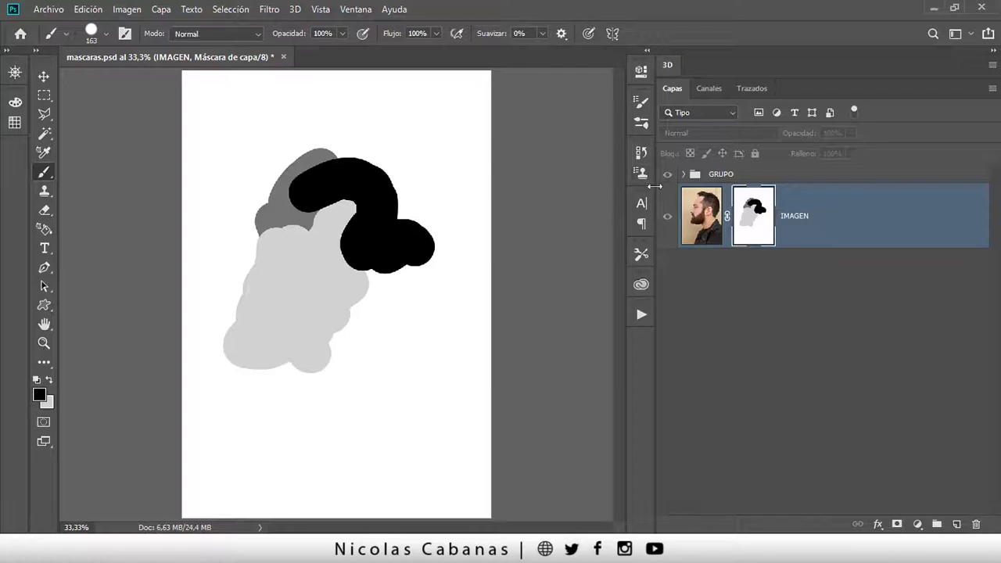
click(700, 235)
key(z)
alt+click(397, 296)
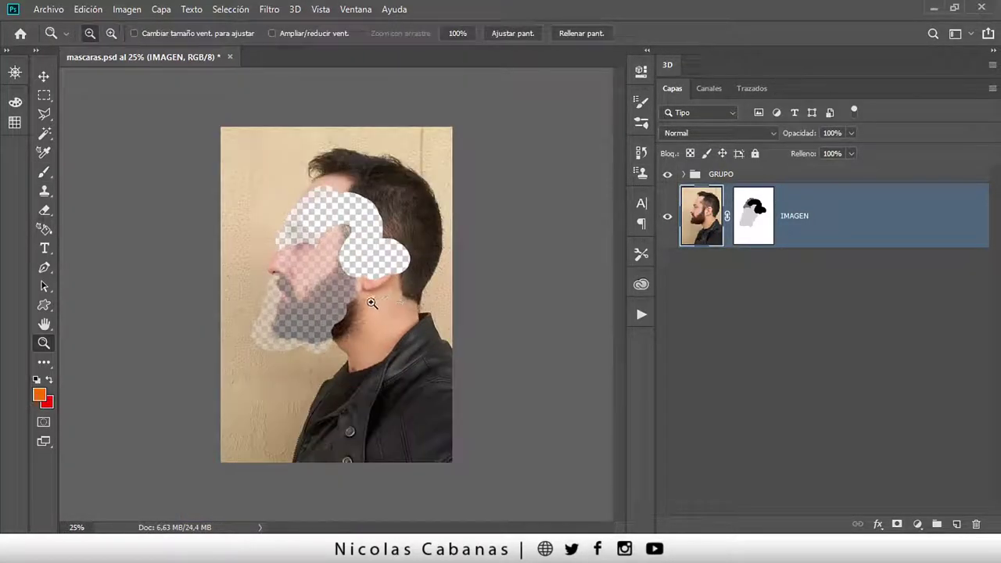
click(374, 301)
key(v)
Pick a darker grey foreground, then drag IMAGEN's mask onto the trash to delete it
click(759, 220)
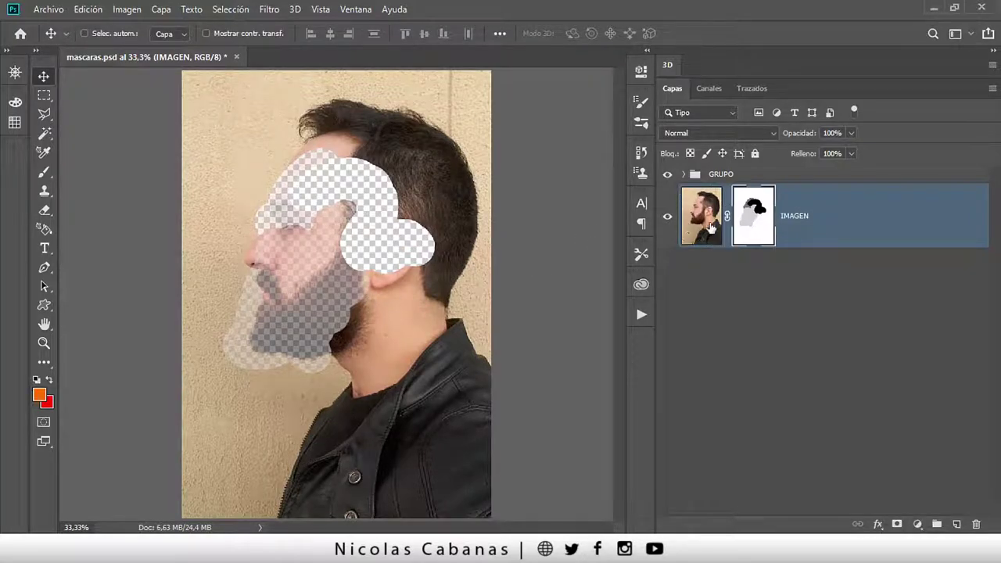
click(689, 235)
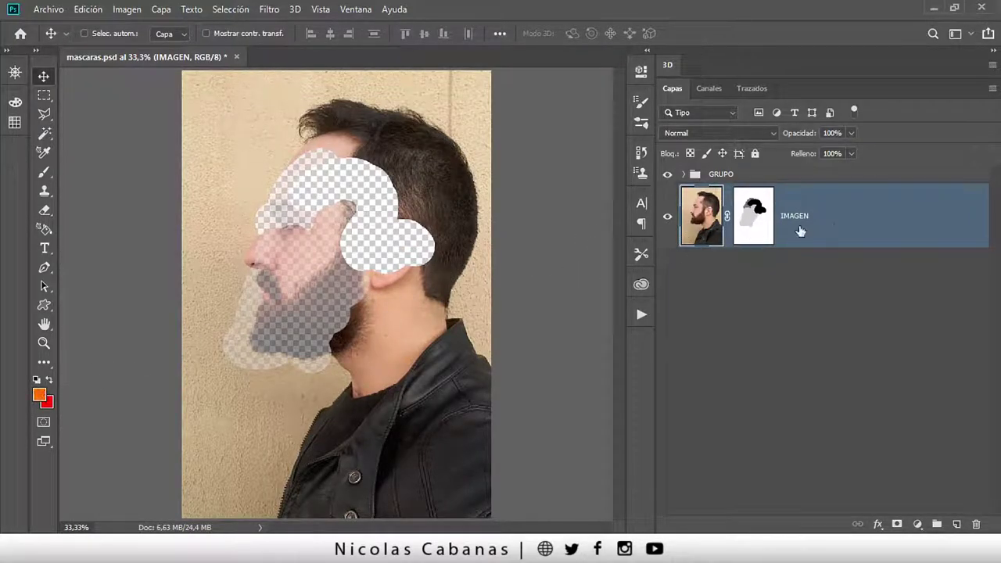
click(765, 232)
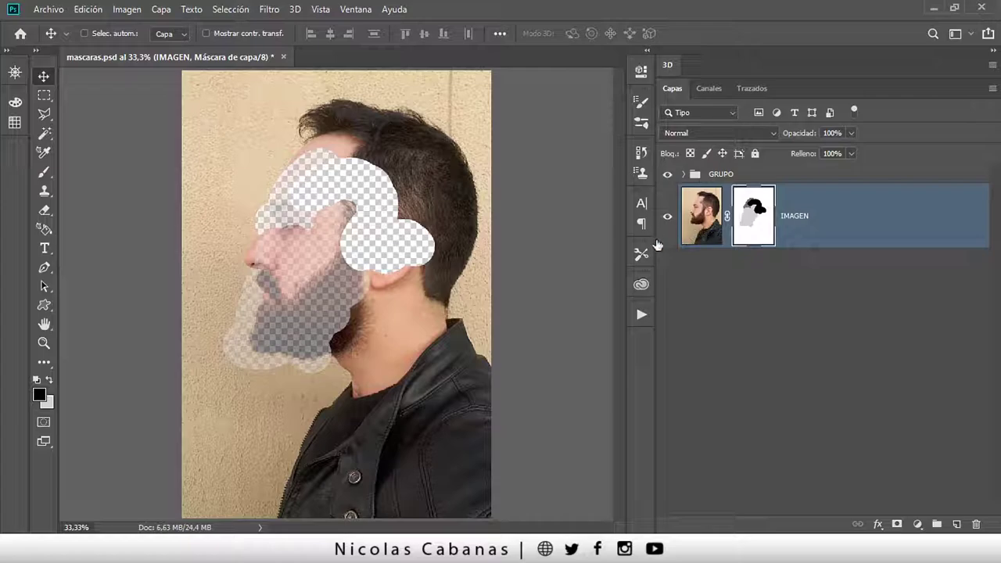
click(39, 394)
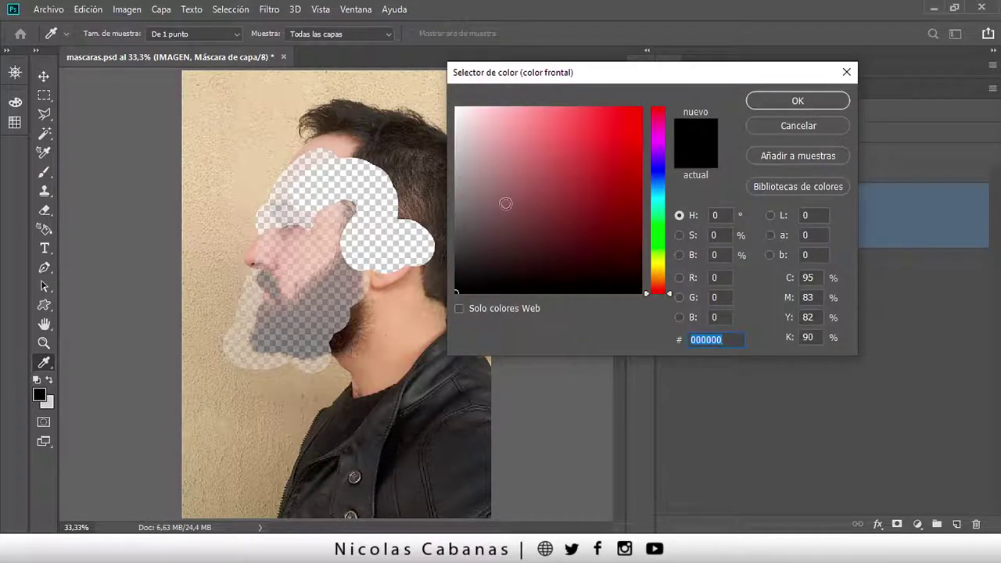
drag(492, 207, 456, 243)
click(798, 101)
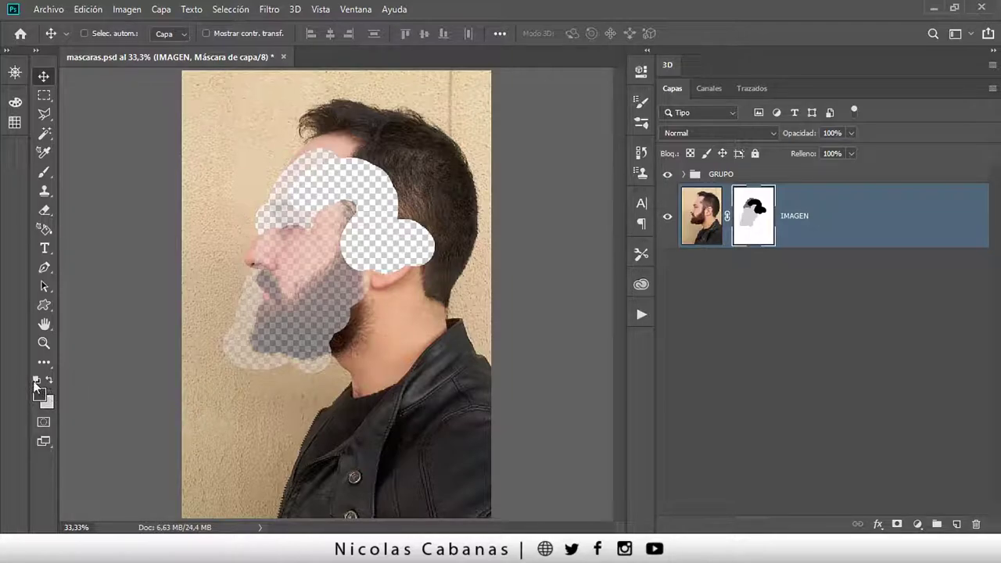
key(x)
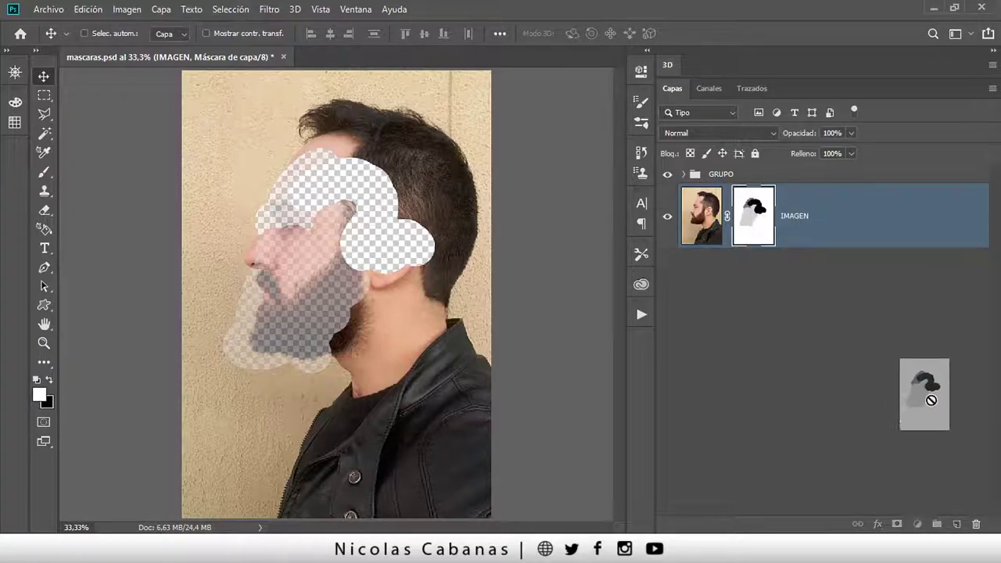
drag(759, 227, 976, 524)
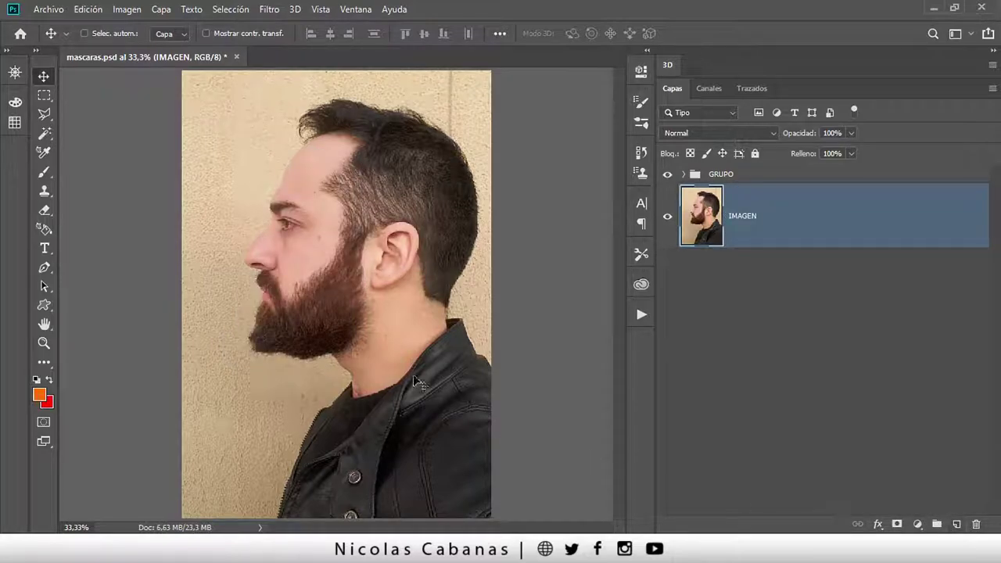
Return the zoom to 33.3%, select IMAGEN and add a fresh white layer mask
key(z)
alt+click(375, 297)
click(375, 290)
key(v)
click(160, 9)
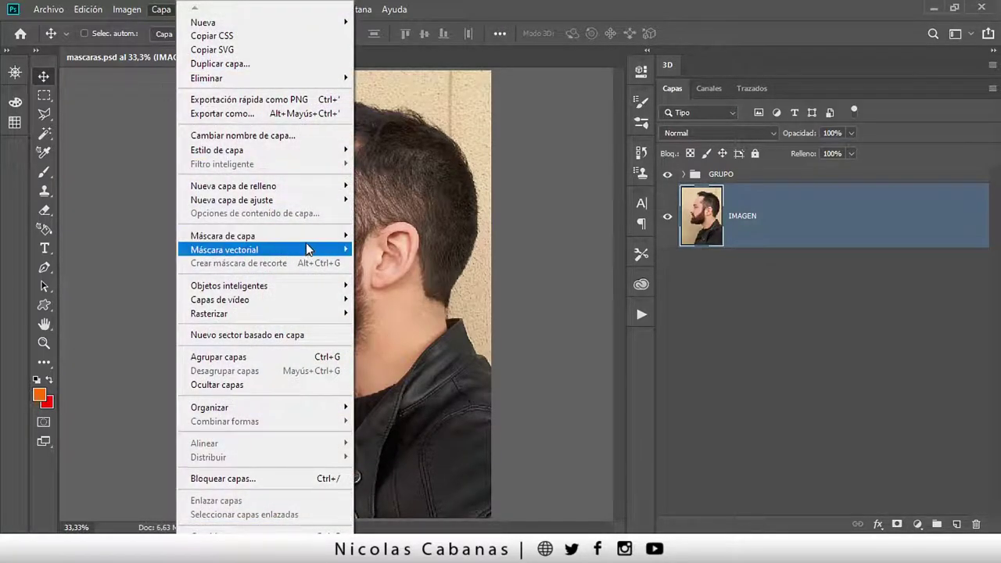
mouse_move(223, 235)
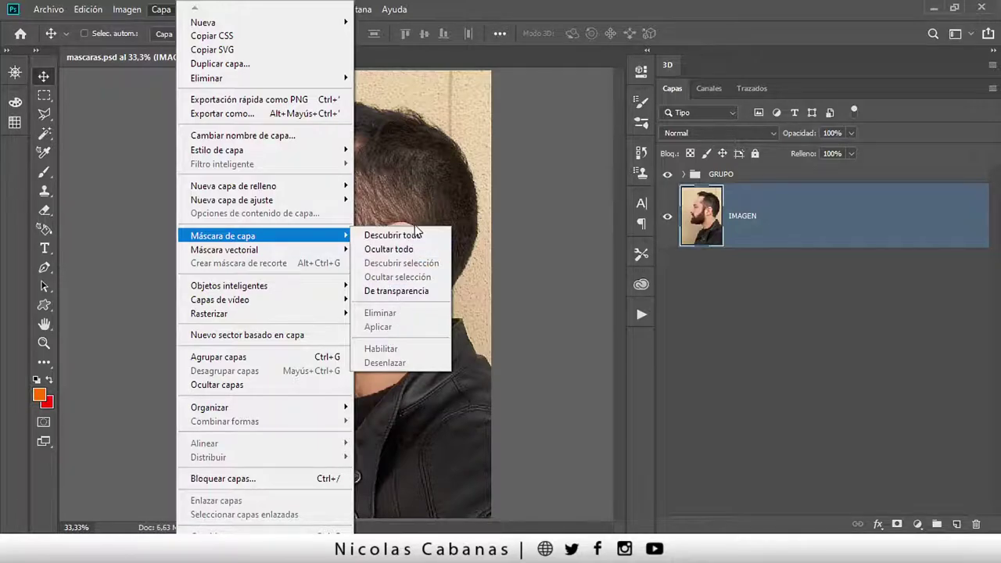
click(789, 339)
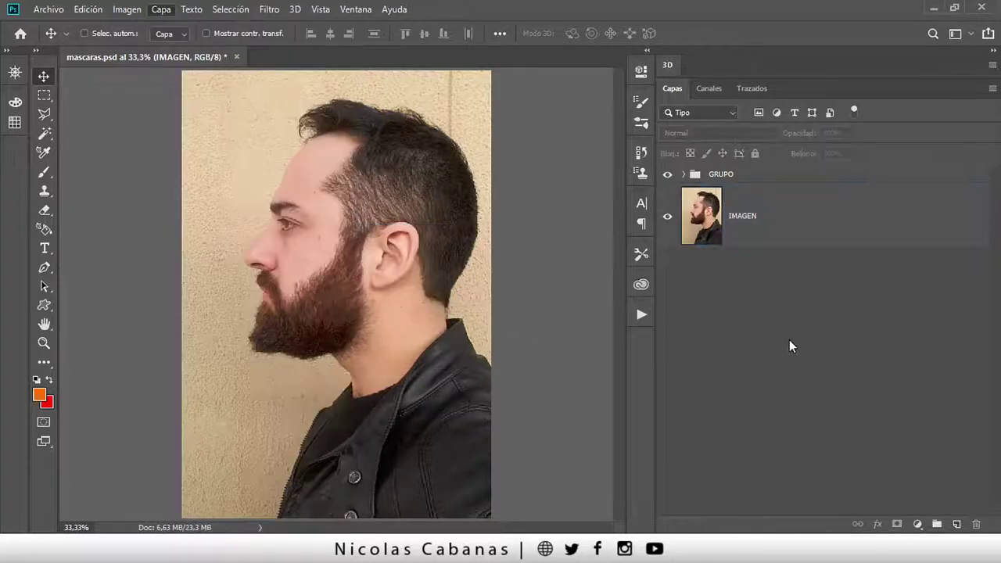
click(820, 244)
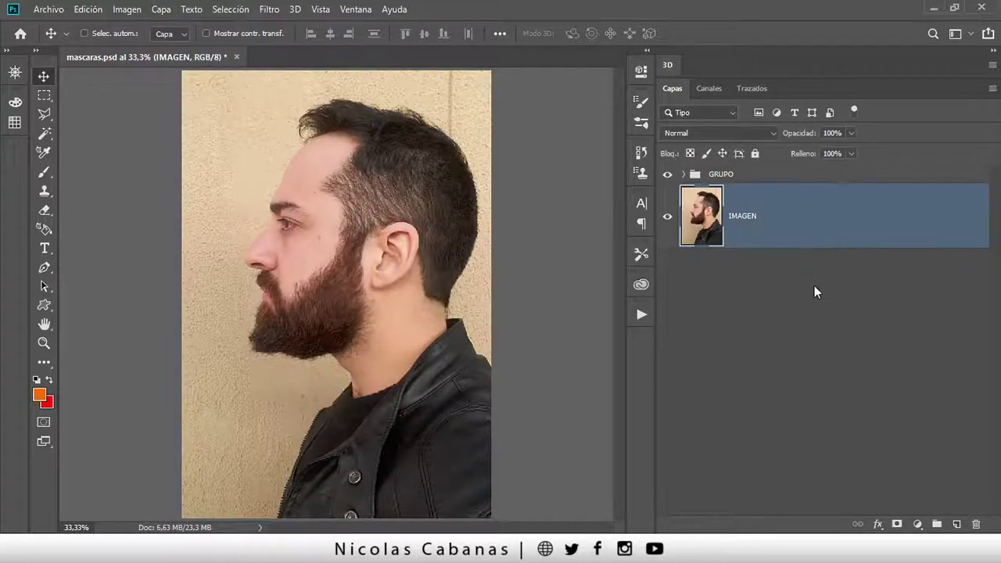
click(898, 525)
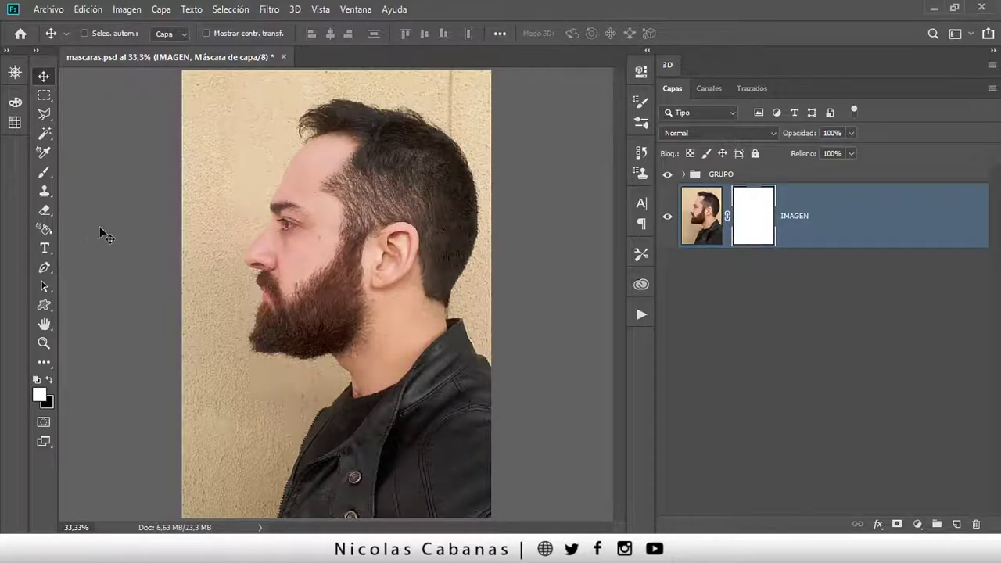
Paint black over part of the forehead on the mask and nudge the photo left
right_click(44, 172)
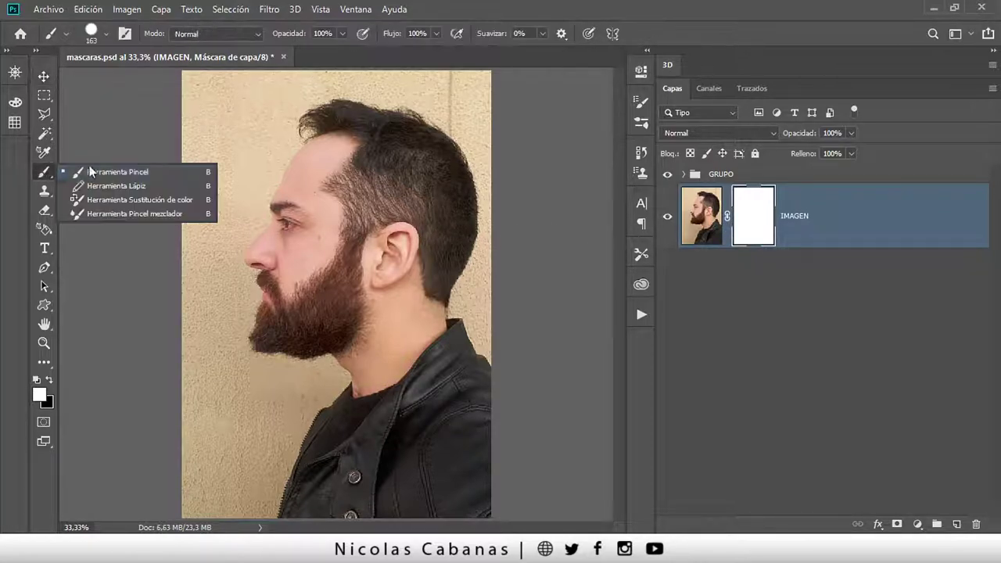
click(49, 380)
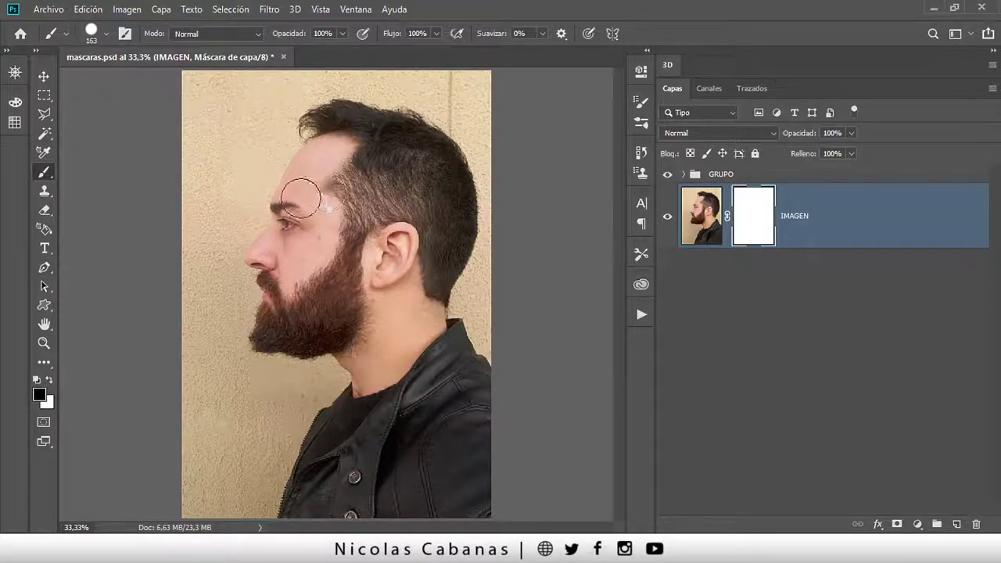
mouse_move(301, 198)
mouse_down()
mouse_move(298, 259)
mouse_move(323, 286)
mouse_up()
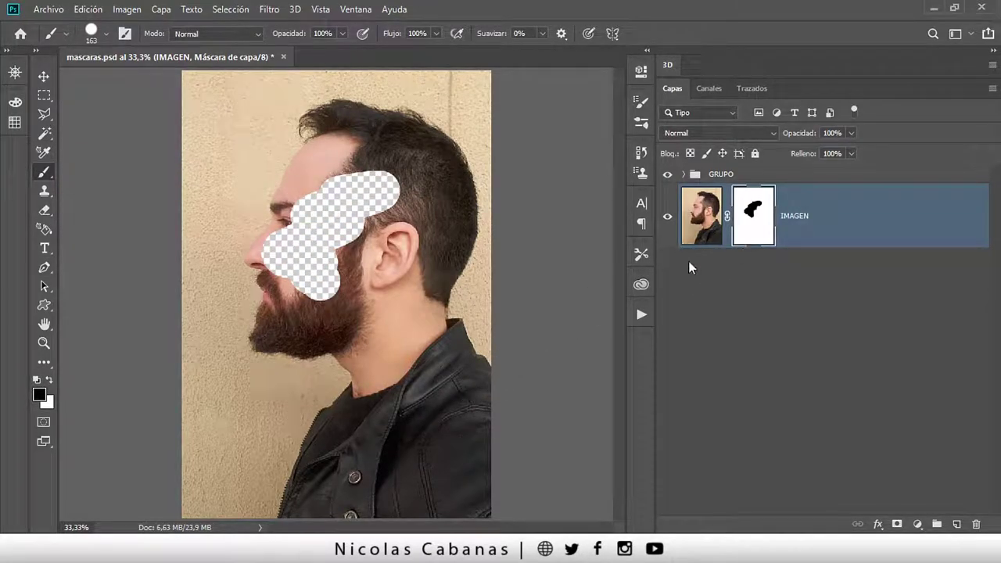
click(43, 76)
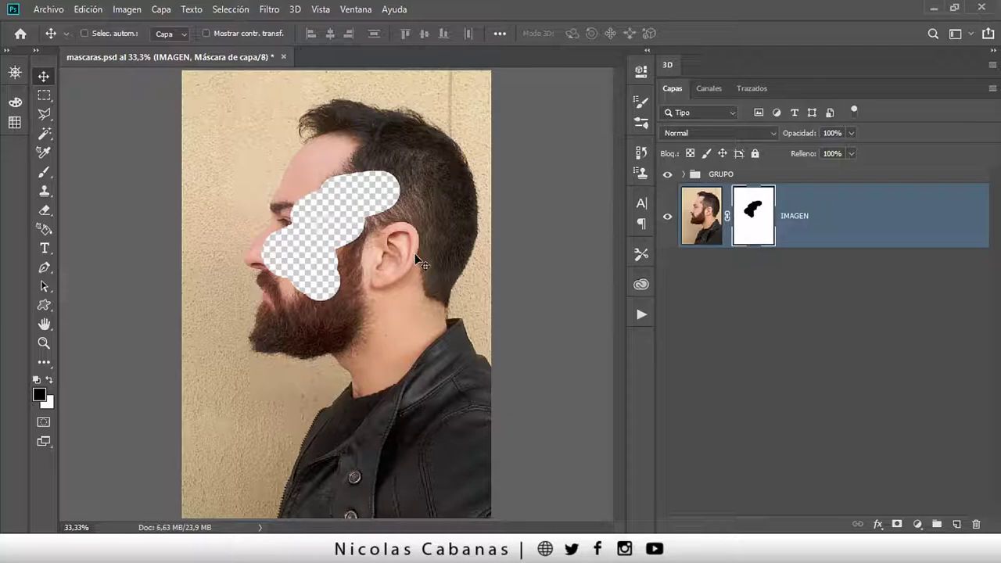
drag(421, 259, 397, 259)
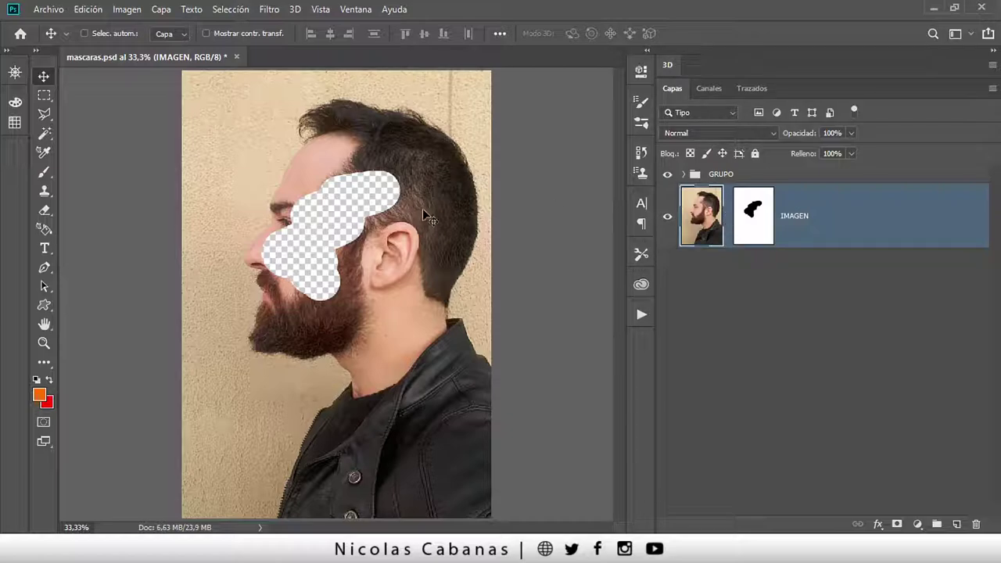
Move the mask's black hole over the cheek and ear independently of the photo, then relink
click(740, 216)
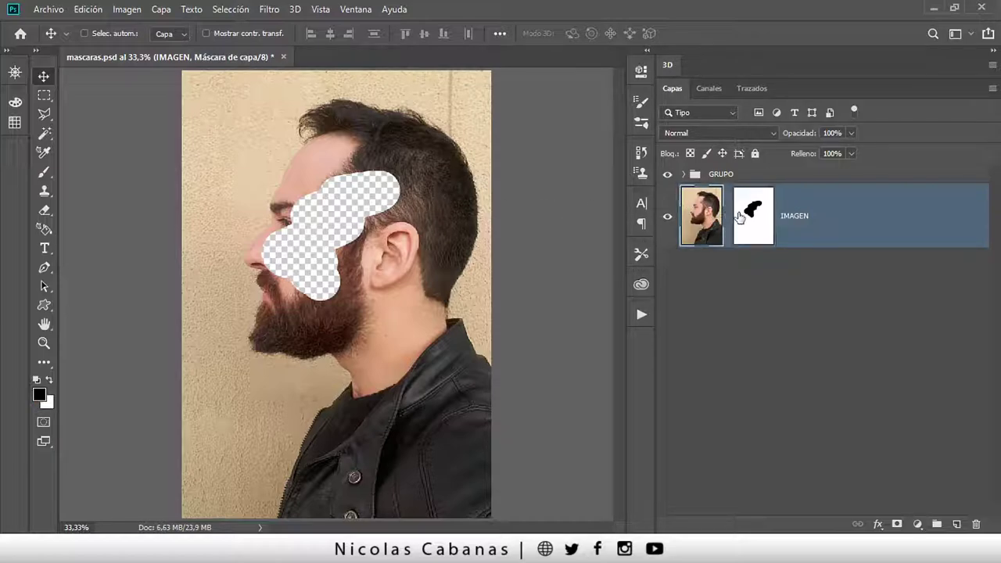
click(701, 216)
drag(463, 232, 434, 227)
key(ctrl+z)
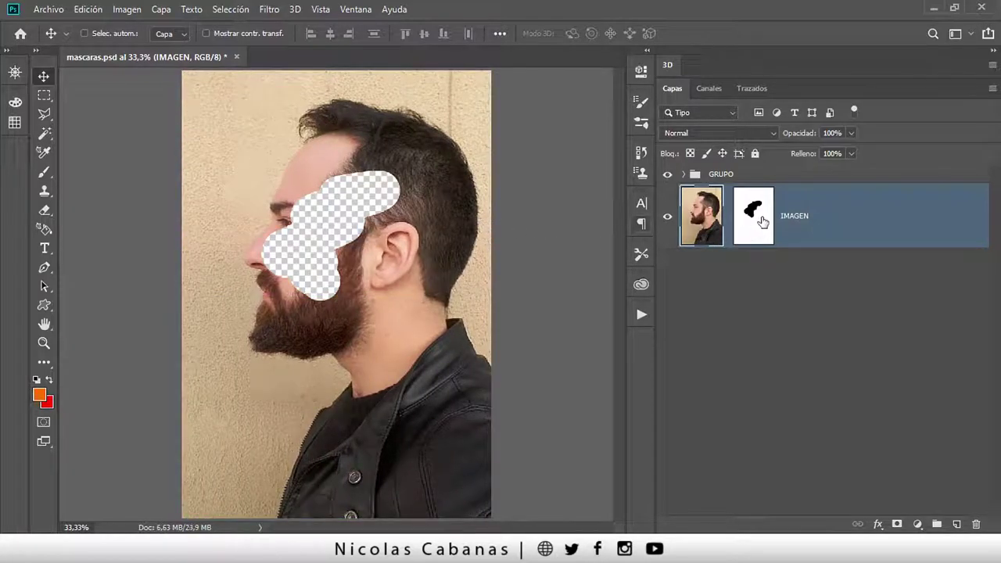
click(763, 222)
mouse_move(426, 234)
mouse_down()
mouse_move(404, 235)
mouse_move(445, 238)
mouse_move(396, 243)
mouse_move(500, 238)
mouse_up()
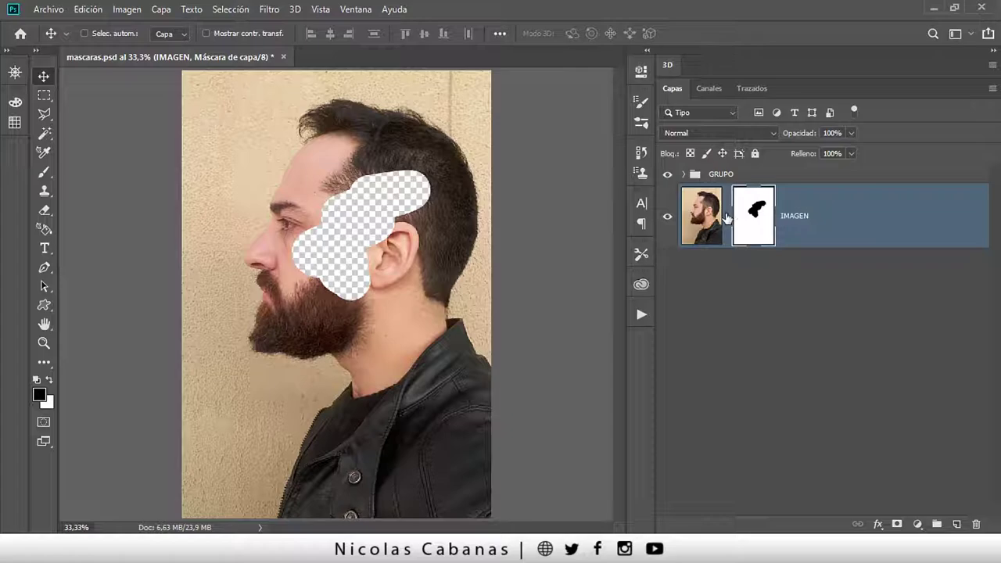
click(727, 218)
click(726, 221)
click(160, 11)
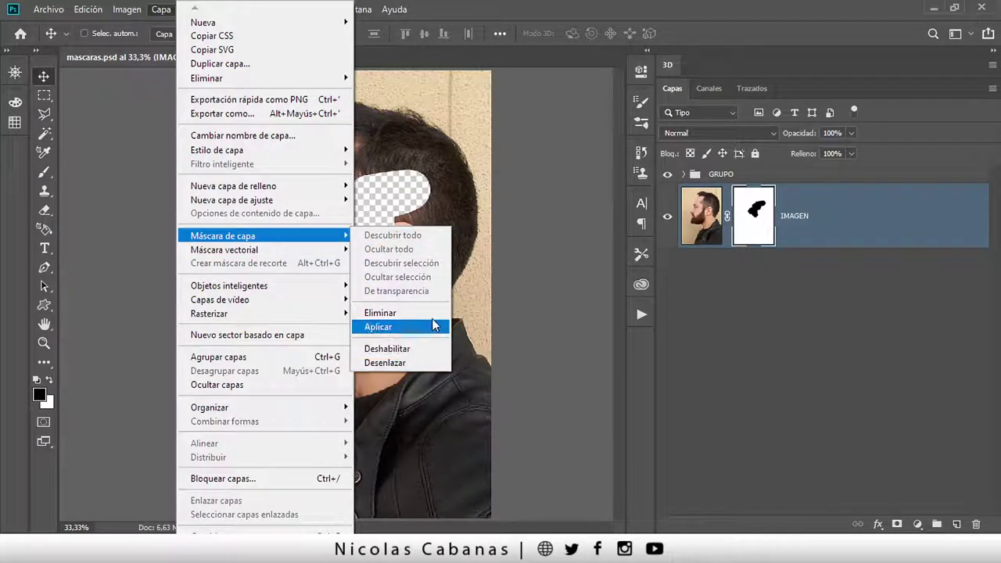
Toggle the IMAGEN mask off and on to compare the masked and full face
click(832, 290)
click(750, 222)
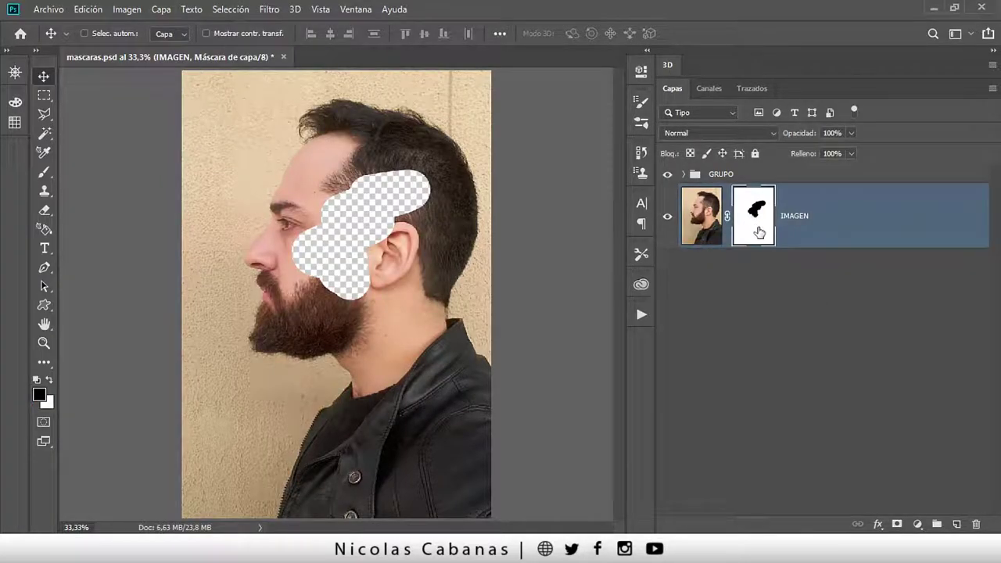
shift+click(758, 231)
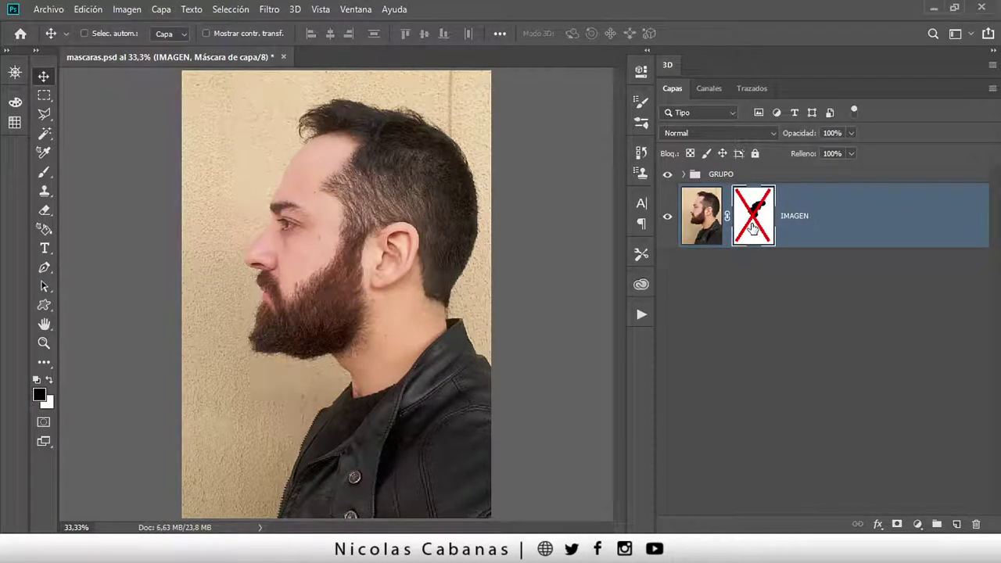
shift+click(754, 229)
shift+click(753, 229)
shift+click(753, 229)
shift+click(753, 227)
shift+click(747, 220)
shift+click(763, 219)
shift+click(763, 219)
Select IMAGEN and delete its mask via Capa > Máscara de capa > Eliminar
click(161, 10)
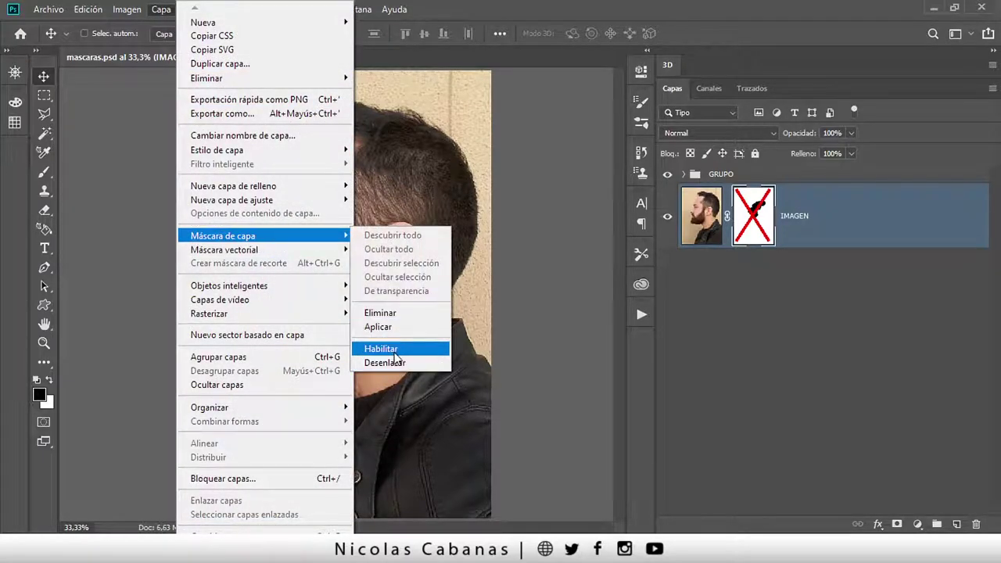
click(791, 306)
click(161, 9)
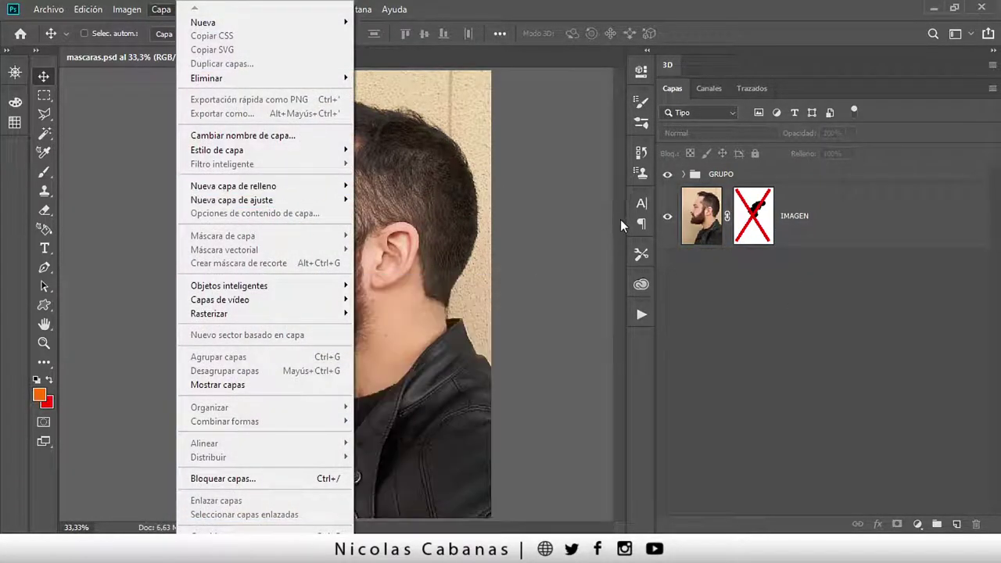
click(805, 222)
click(849, 227)
click(161, 10)
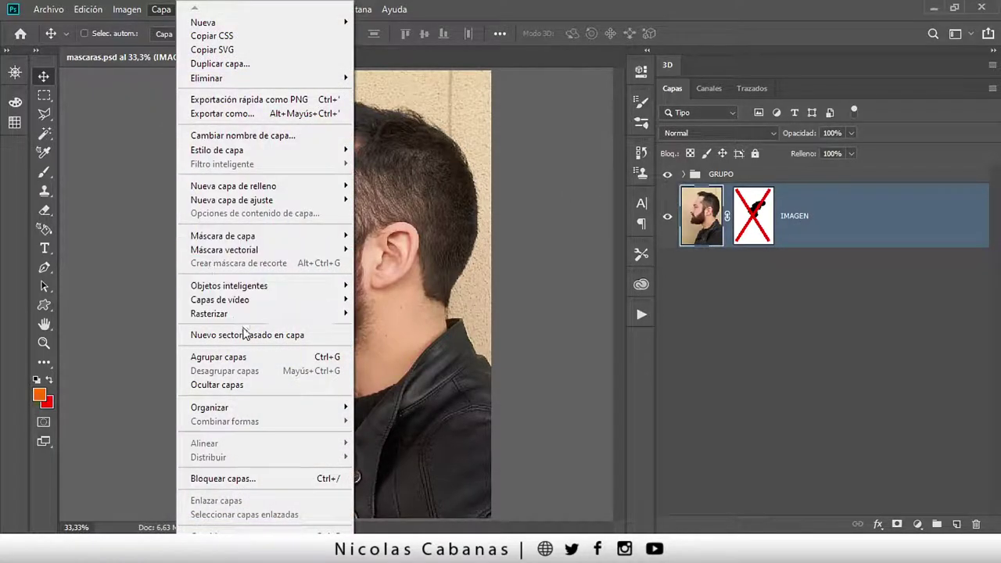
mouse_move(223, 235)
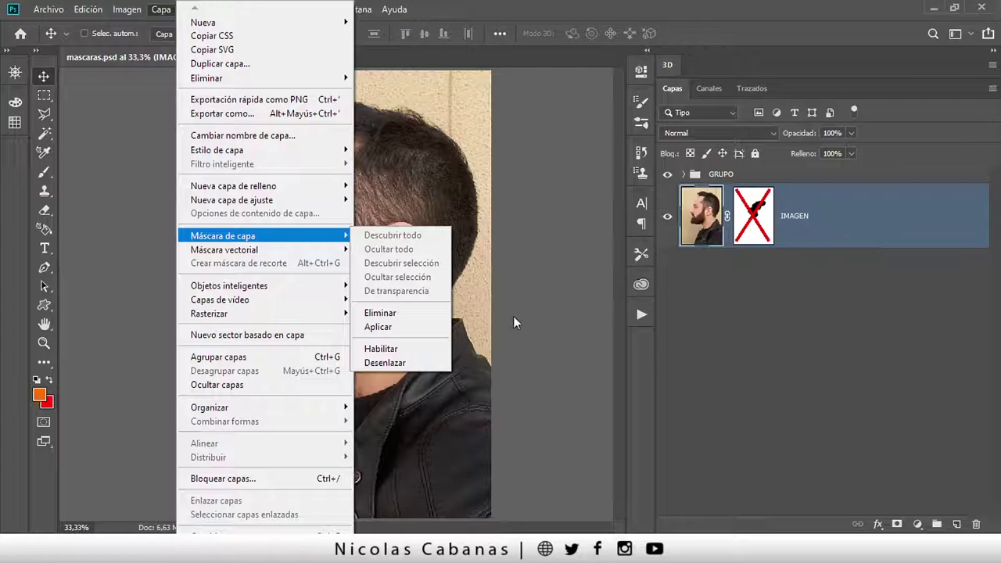
click(408, 316)
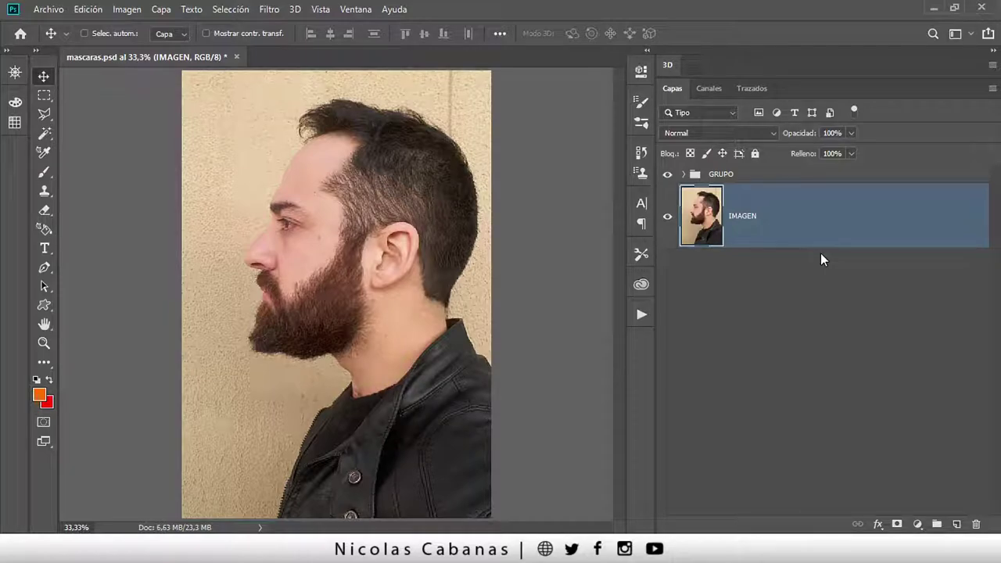
Expand GRUPO, make TEXTO visible and drag the blue MASCARAS text down across the face
click(722, 177)
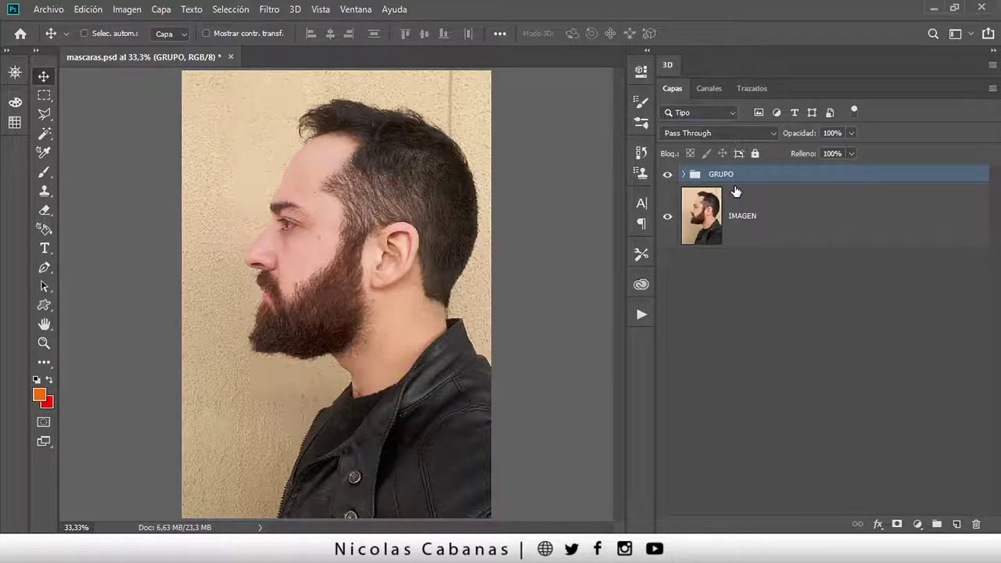
click(685, 175)
scroll(818, 423, down, 2)
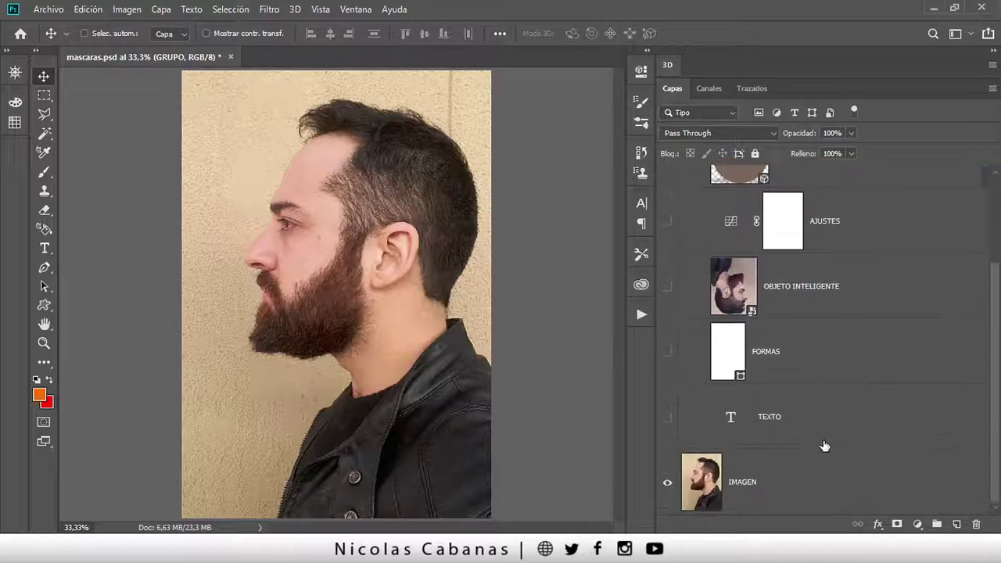
click(783, 417)
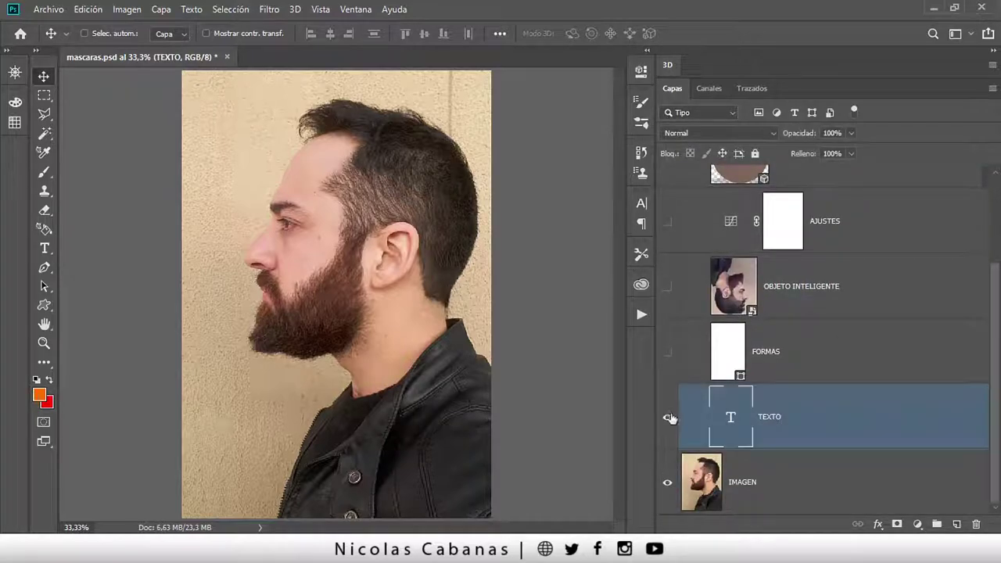
click(667, 417)
drag(324, 155, 327, 225)
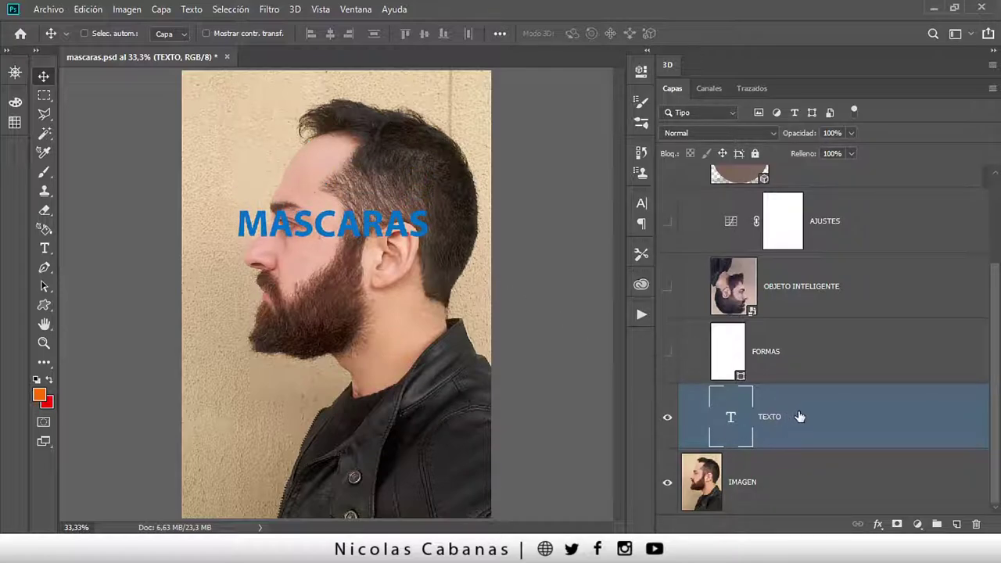
Add a layer mask to TEXTO and paint out the RAS ending of MASCARAS
click(898, 525)
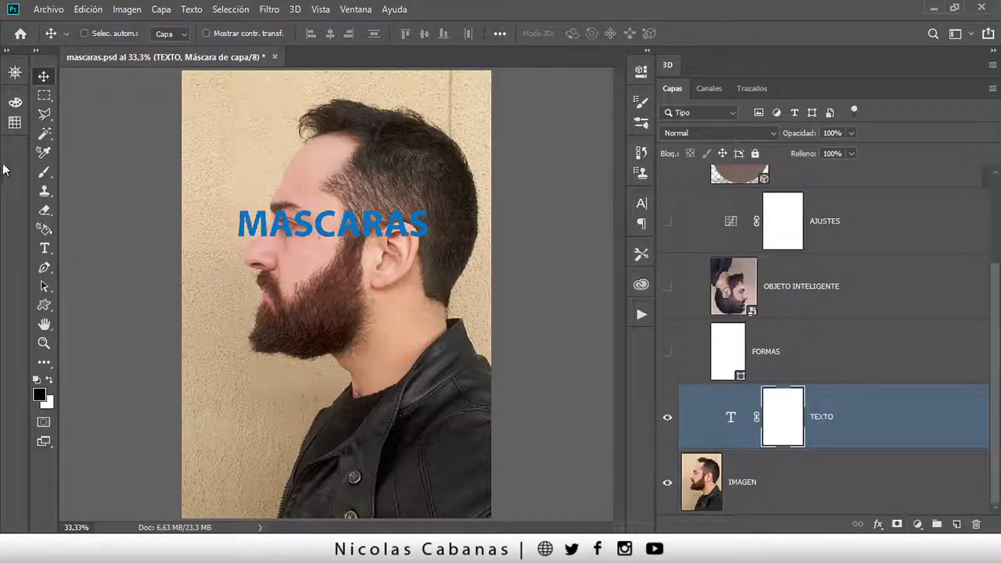
click(44, 172)
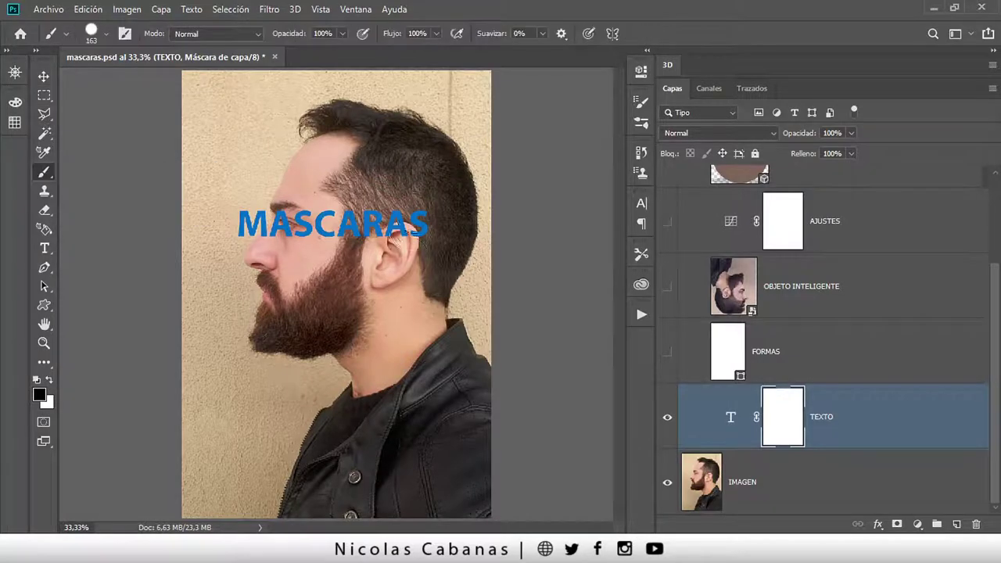
mouse_move(429, 220)
mouse_down()
mouse_move(384, 213)
mouse_move(335, 223)
mouse_up()
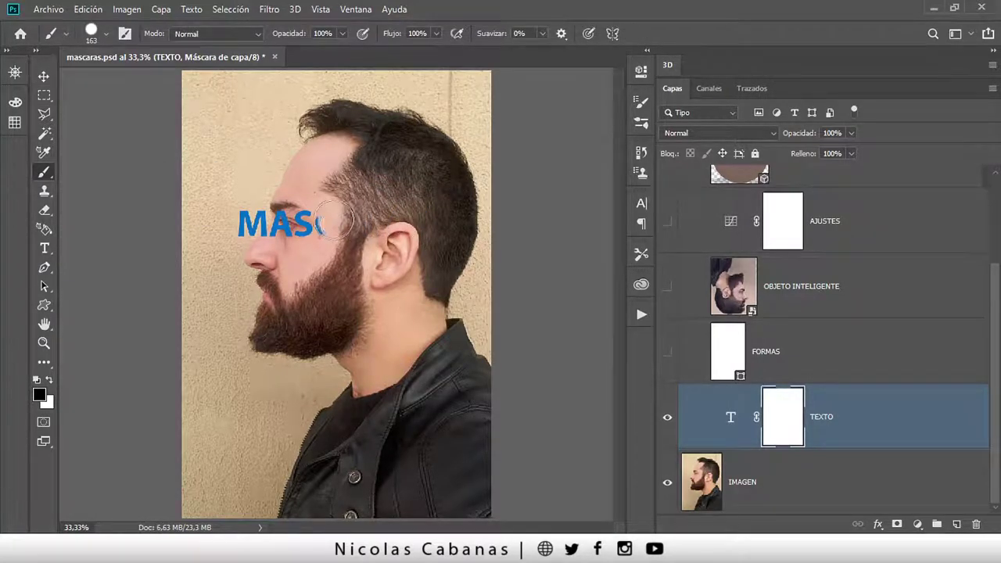
Hide the photo and create a new Capa 2 layer above IMAGEN filled with white
click(667, 482)
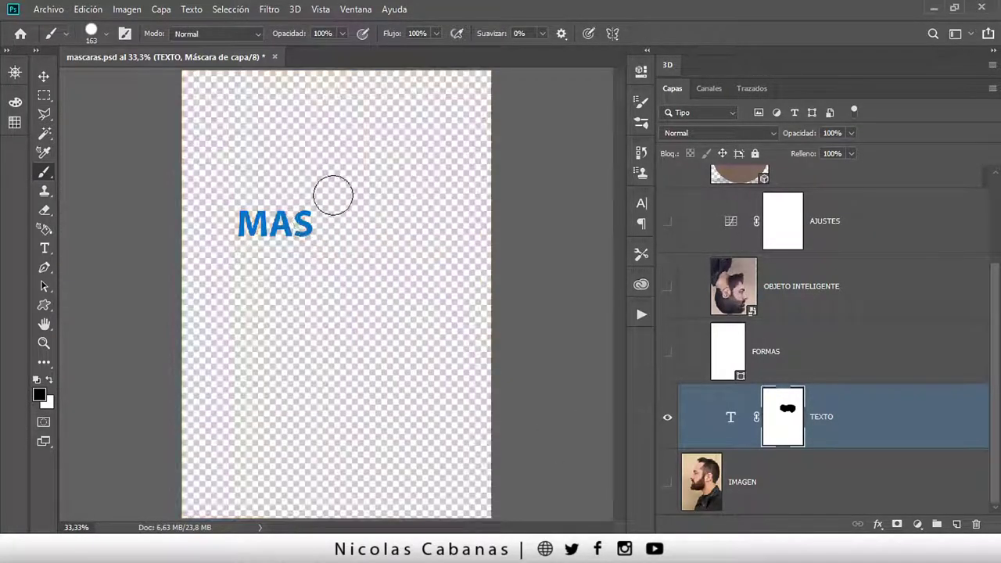
click(873, 503)
click(957, 524)
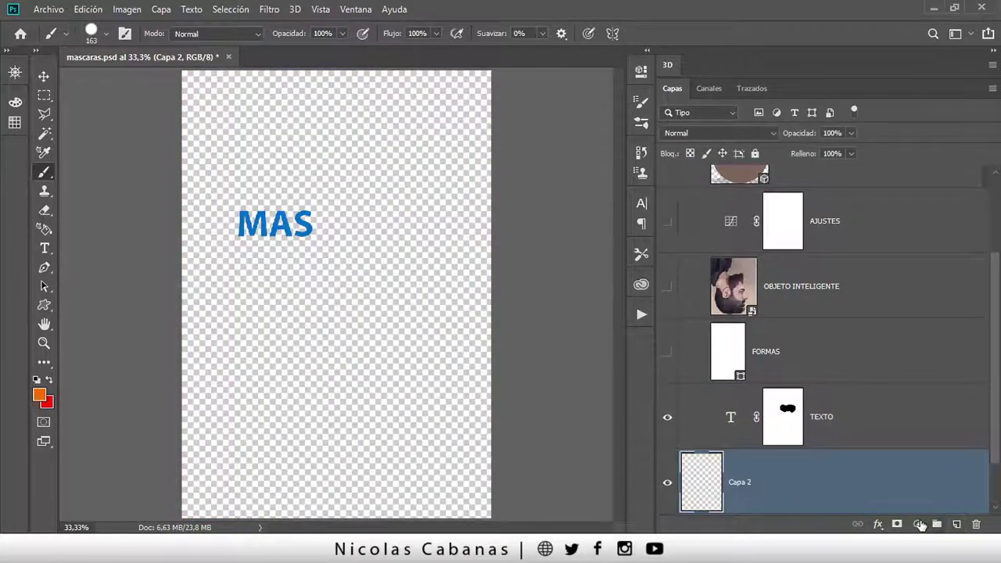
key(alt+BackSpace)
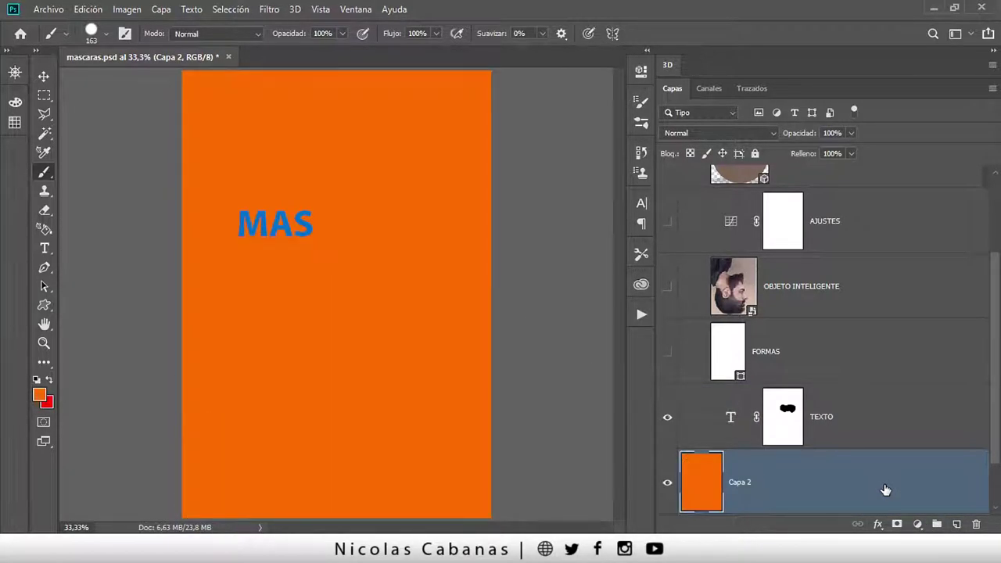
key(d)
key(alt+BackSpace)
key(ctrl+BackSpace)
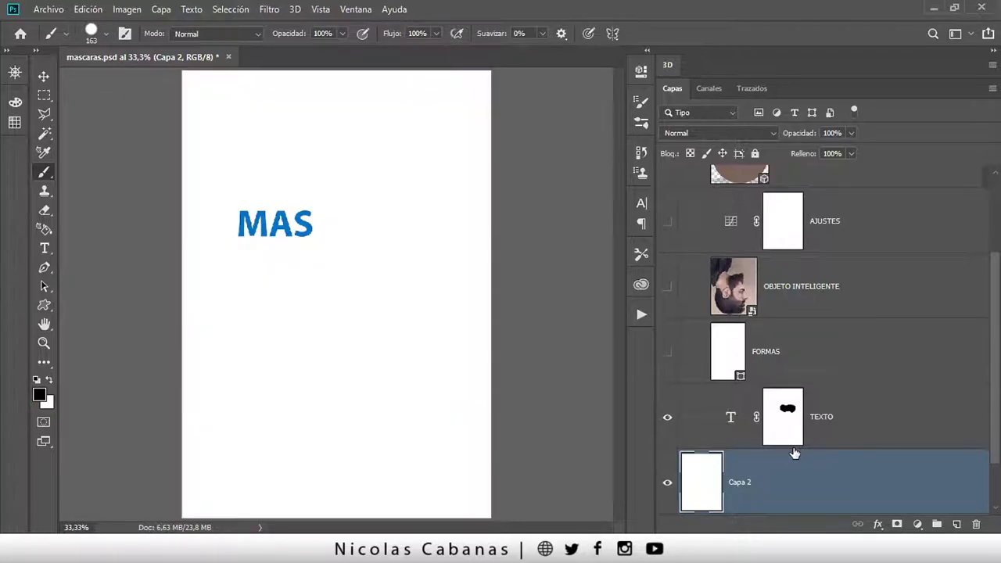
Paint out the S on TEXTO's mask, then hide the TEXTO layer
click(789, 428)
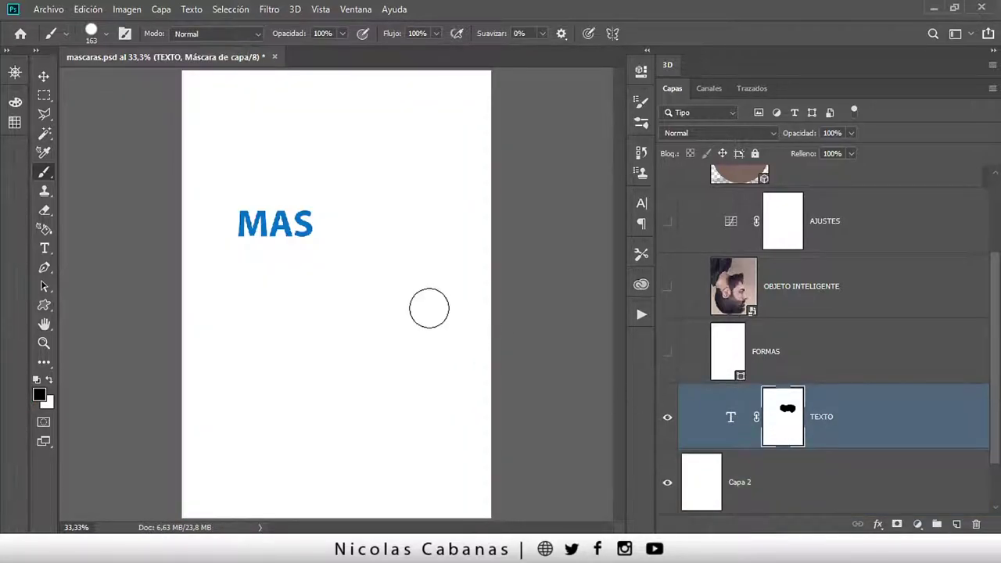
mouse_move(324, 239)
mouse_down()
mouse_move(328, 212)
mouse_move(308, 234)
mouse_up()
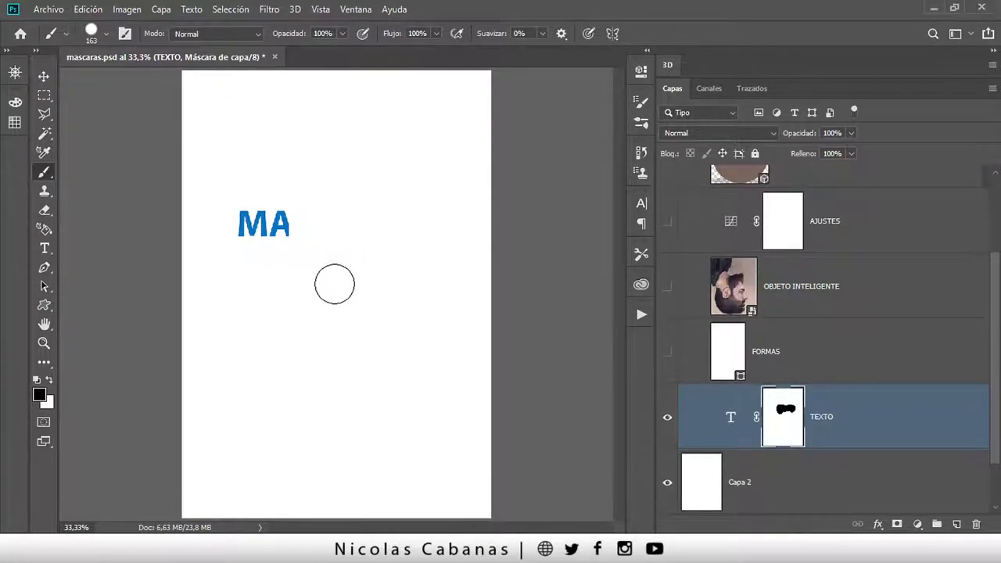
click(667, 417)
Show and select FORMAS, and set the custom shape tool to shape mode with pure red fill
click(667, 351)
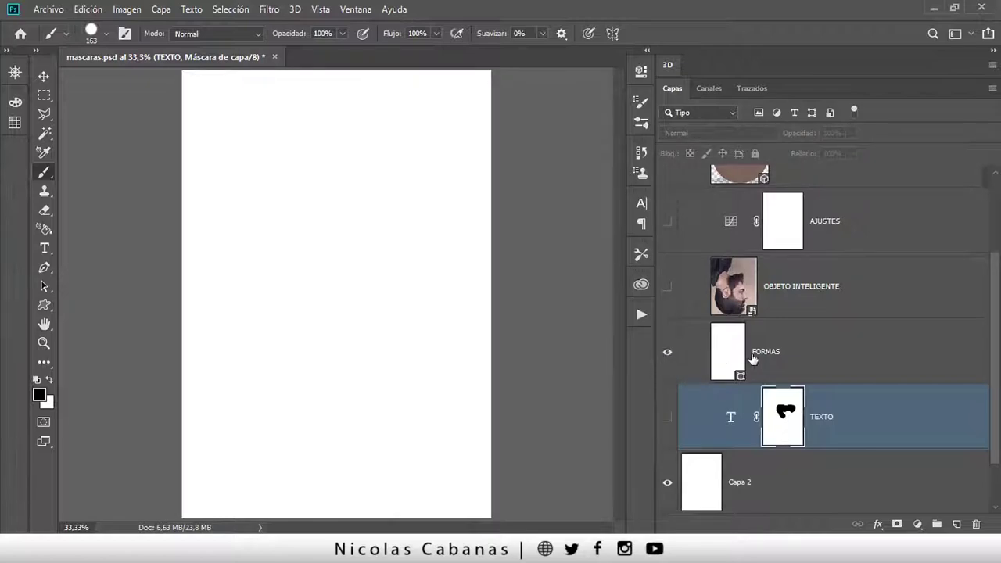
click(779, 362)
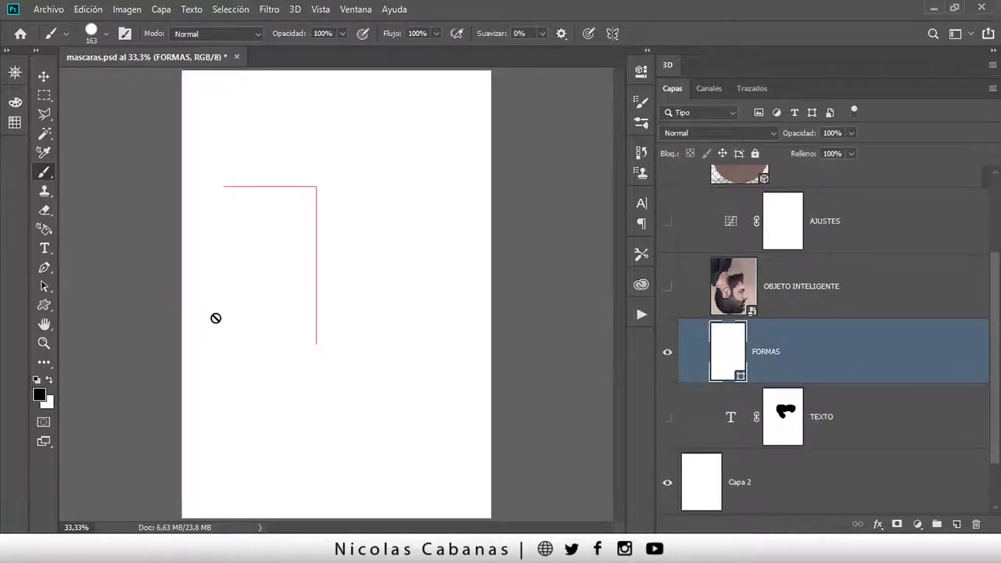
key(u)
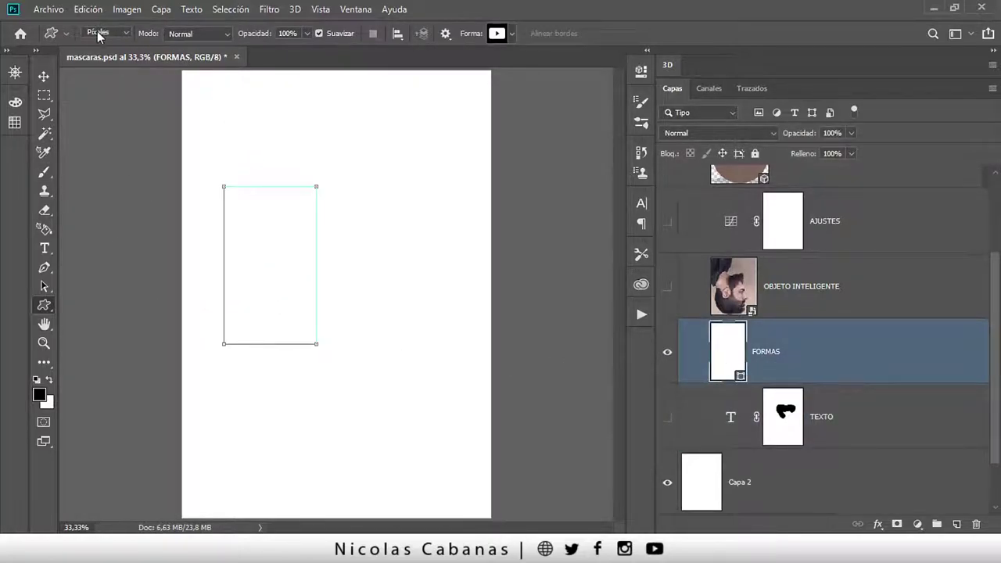
click(98, 33)
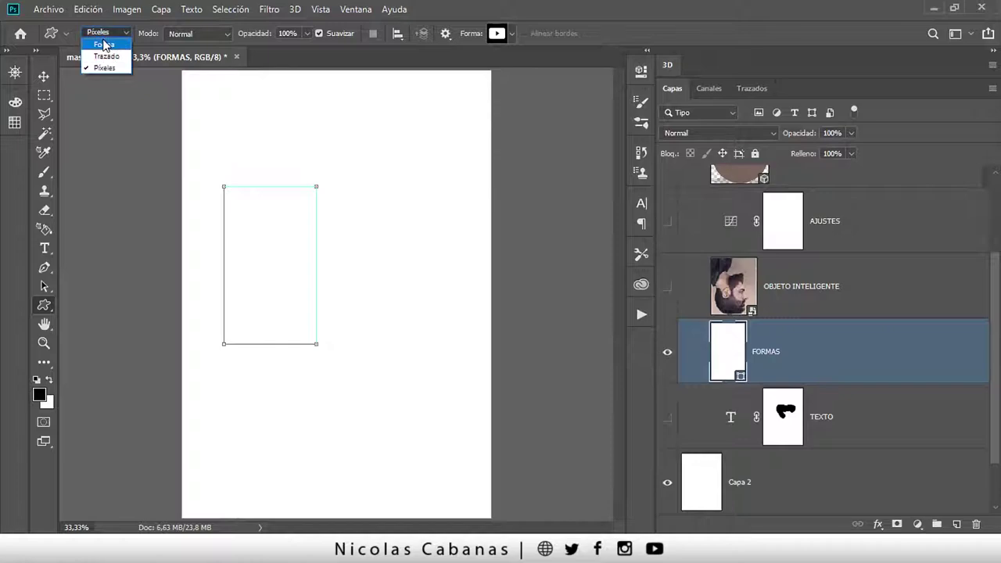
double_click(740, 378)
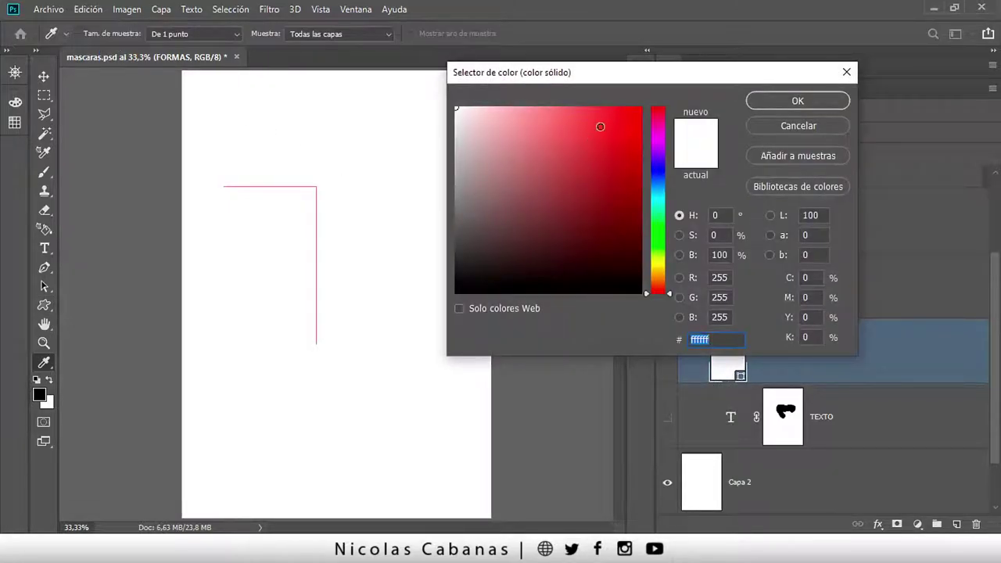
drag(600, 128, 842, 102)
key(Return)
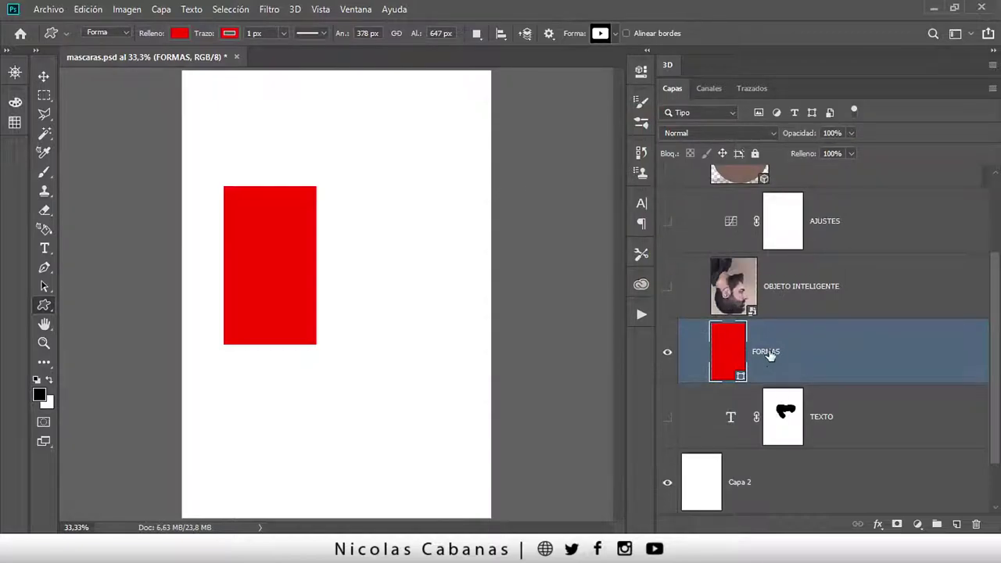
Add a mask to FORMAS and paint a curved notch out of the red rectangle's corner
click(897, 525)
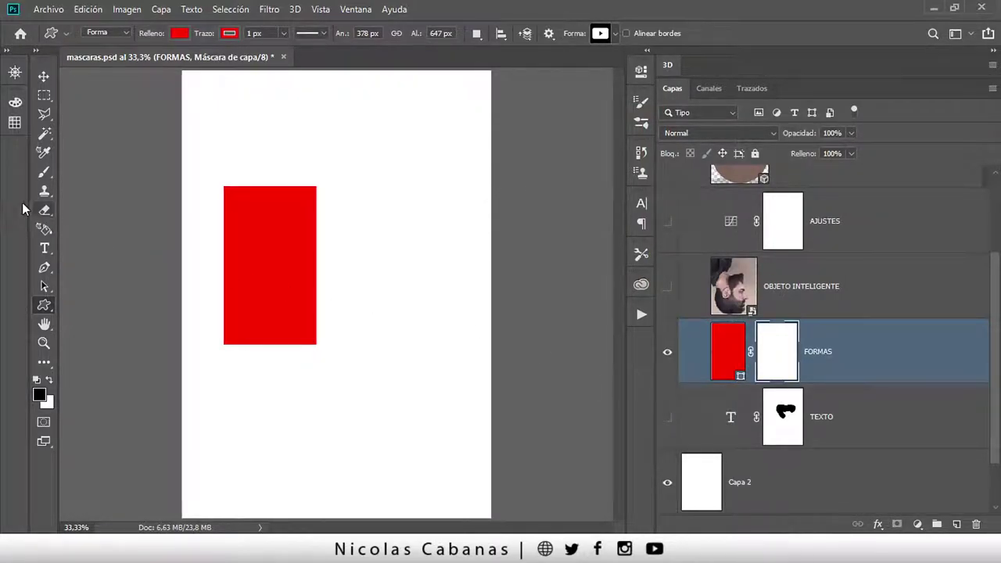
click(44, 172)
click(108, 177)
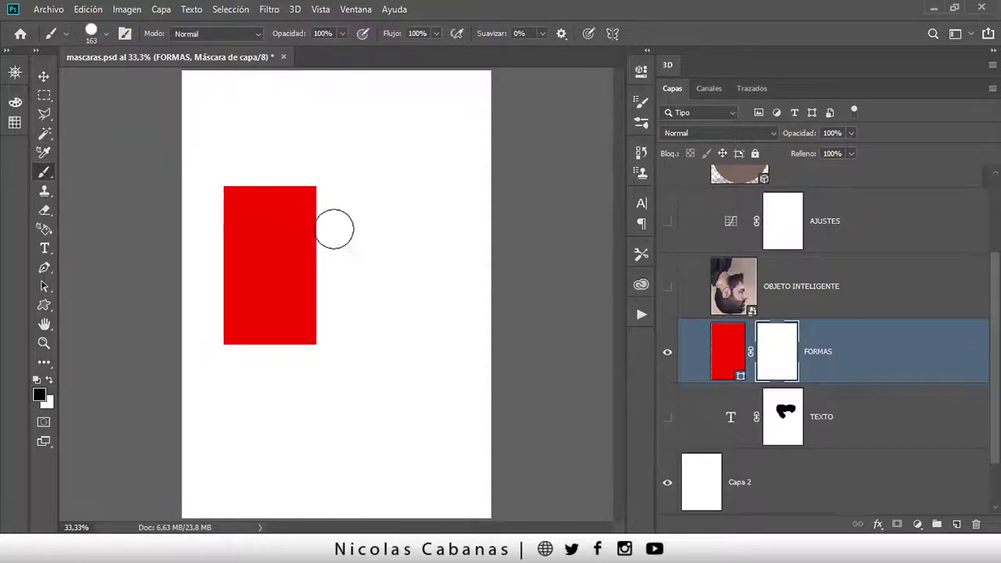
mouse_move(326, 183)
mouse_down()
mouse_move(308, 192)
mouse_move(335, 216)
mouse_up()
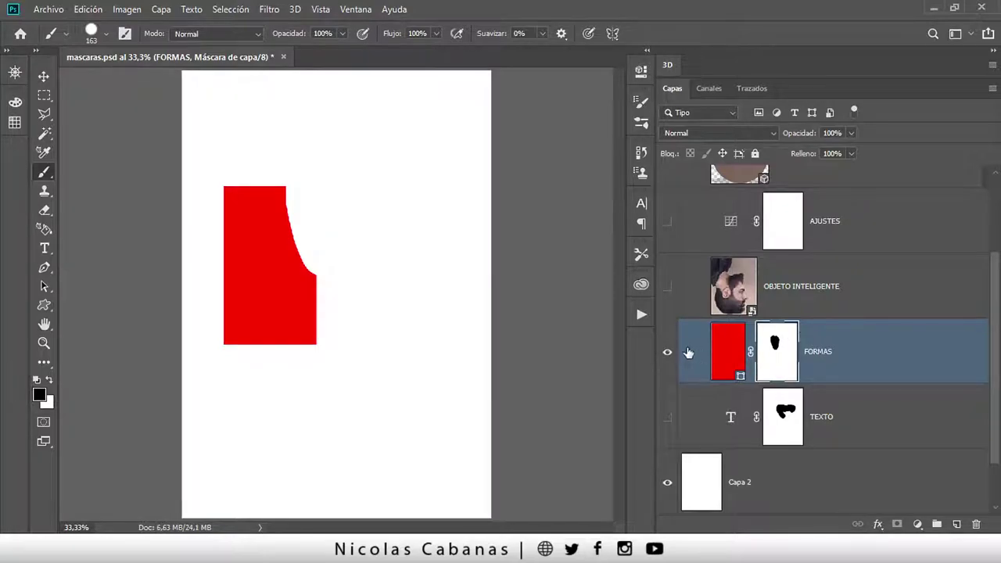
Hide FORMAS, show the upside-down OBJETO INTELIGENTE photo and give it a white mask
click(667, 352)
click(667, 286)
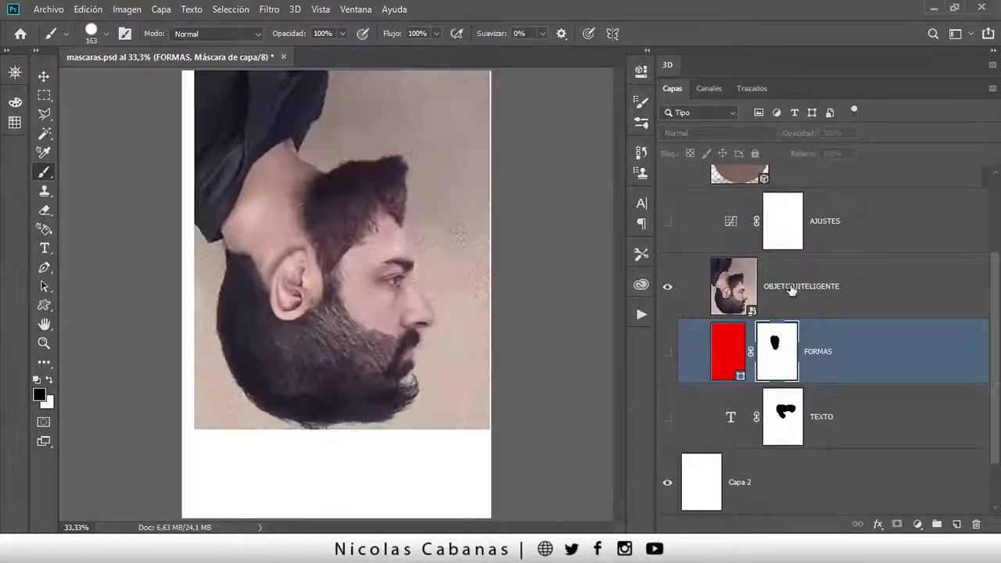
click(839, 290)
click(897, 524)
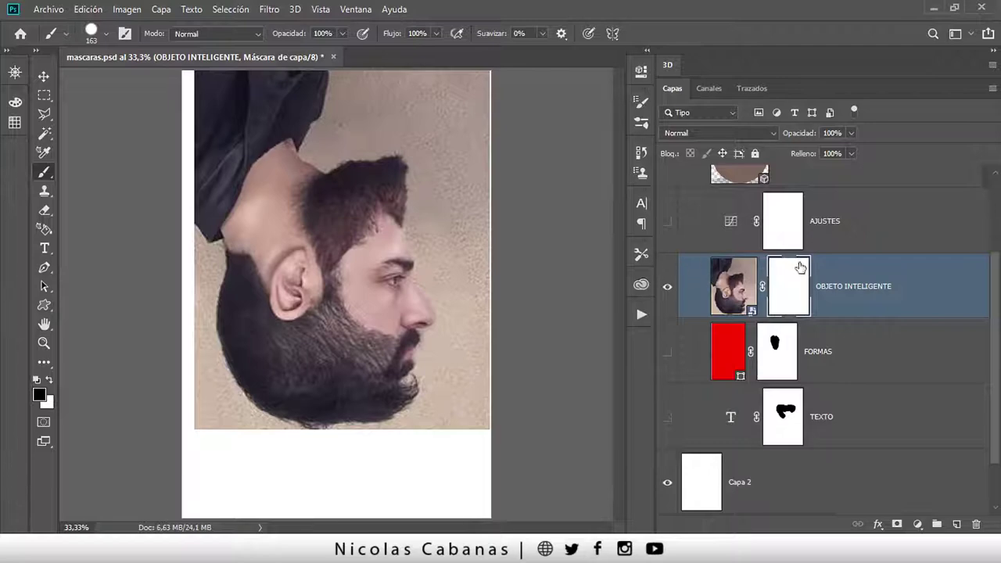
Paint a blob into OBJETO INTELIGENTE's mask, hide it, and show AJUSTES with Capa 2 hidden
drag(408, 327, 393, 250)
click(667, 286)
click(668, 221)
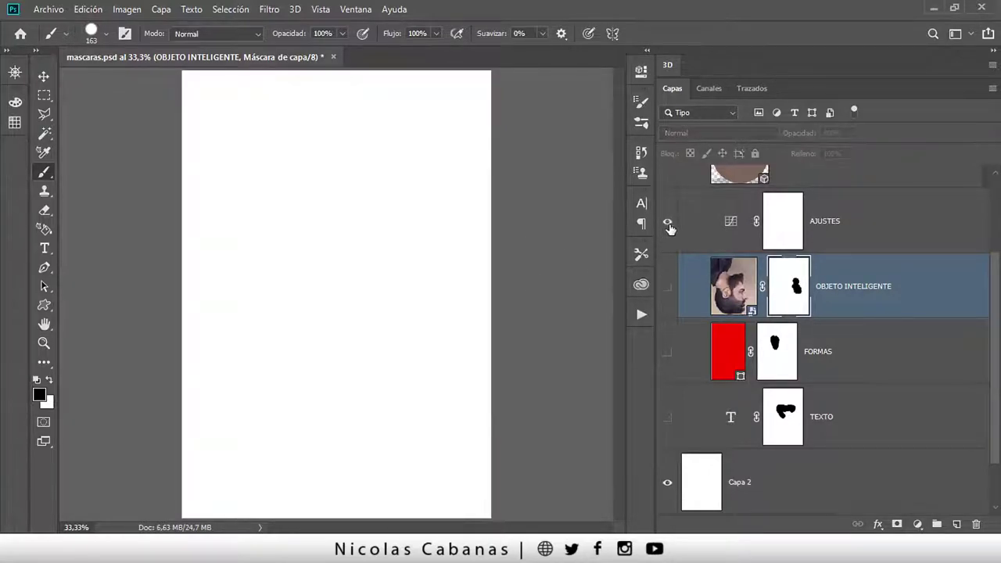
click(831, 226)
scroll(688, 491, down, 1)
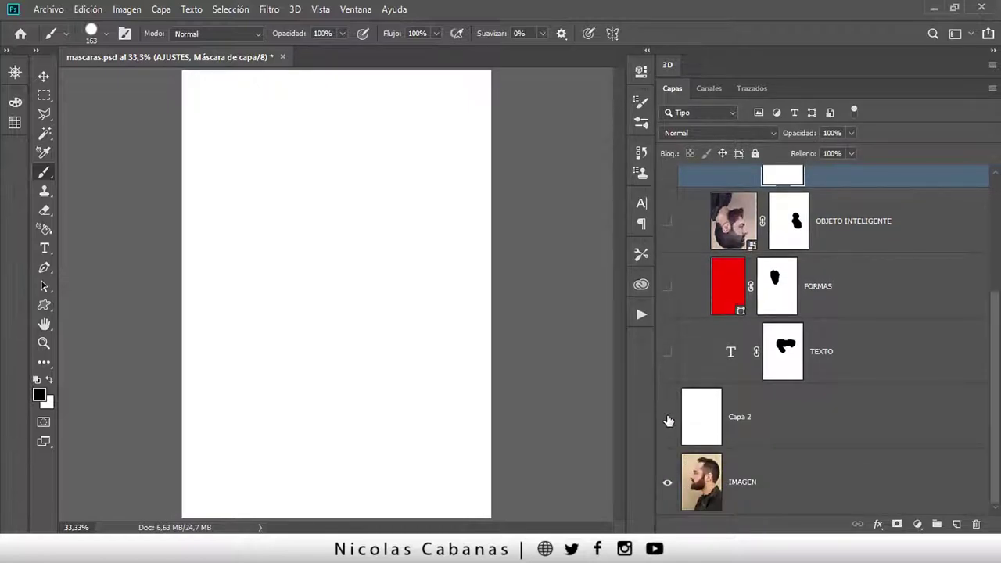
click(667, 417)
scroll(671, 416, up, 2)
scroll(704, 344, up, 1)
Pull the AJUSTES Curves point down to darken the portrait
double_click(733, 326)
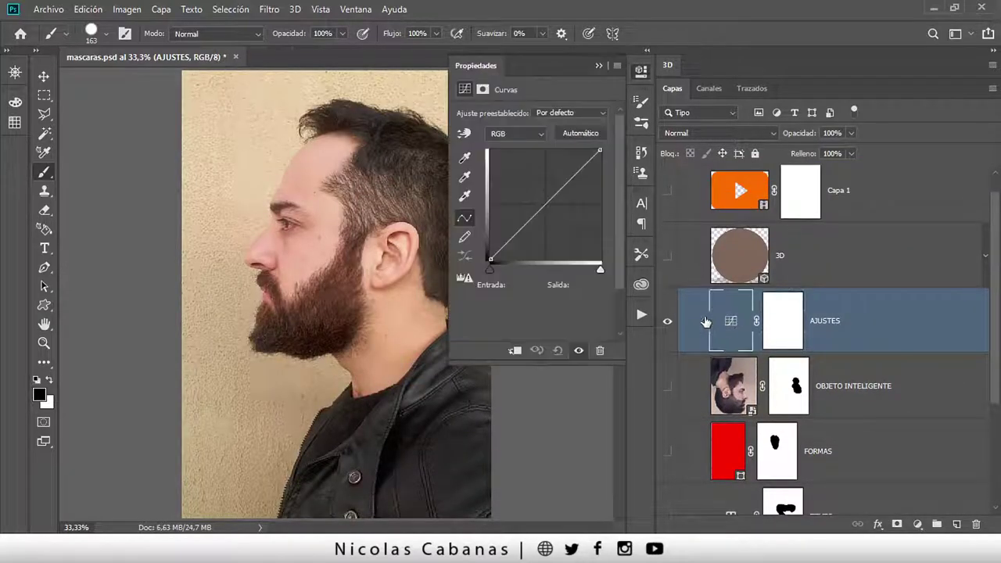
drag(550, 201, 550, 226)
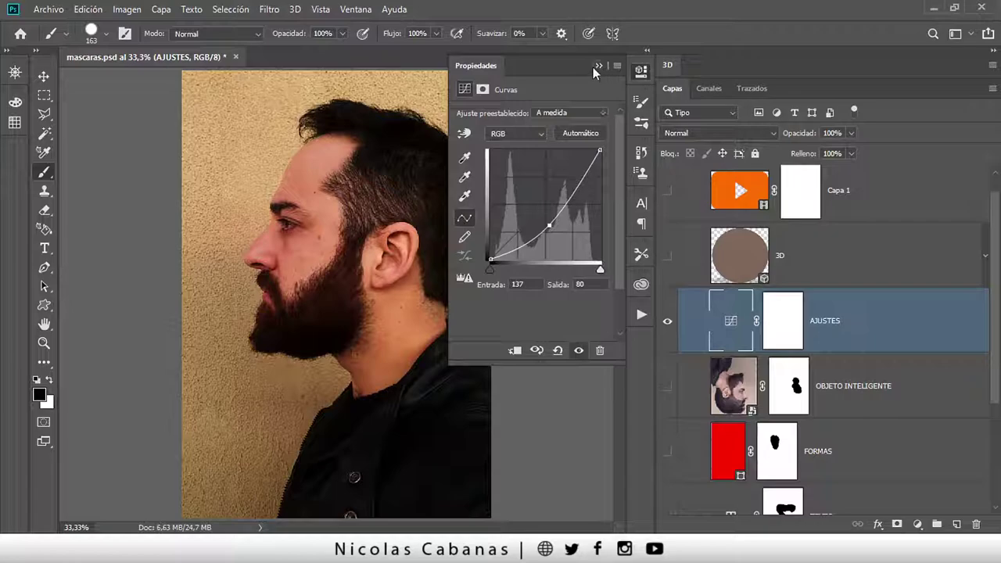
click(599, 65)
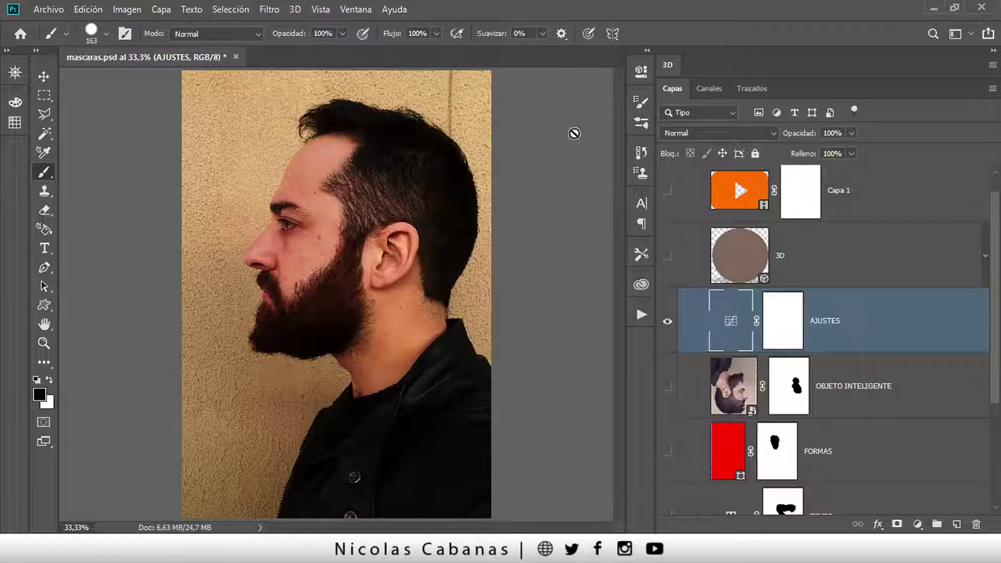
Mask the darkening off the cheek, nose and beard on AJUSTES, then hide that layer
click(779, 329)
mouse_move(331, 263)
mouse_down()
mouse_move(325, 227)
mouse_move(270, 243)
mouse_up()
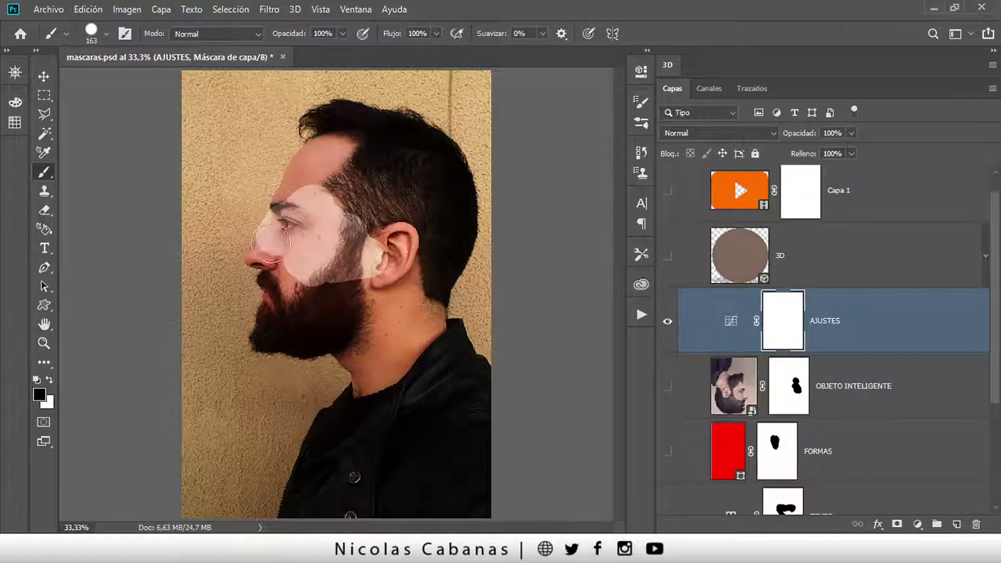
drag(271, 243, 435, 287)
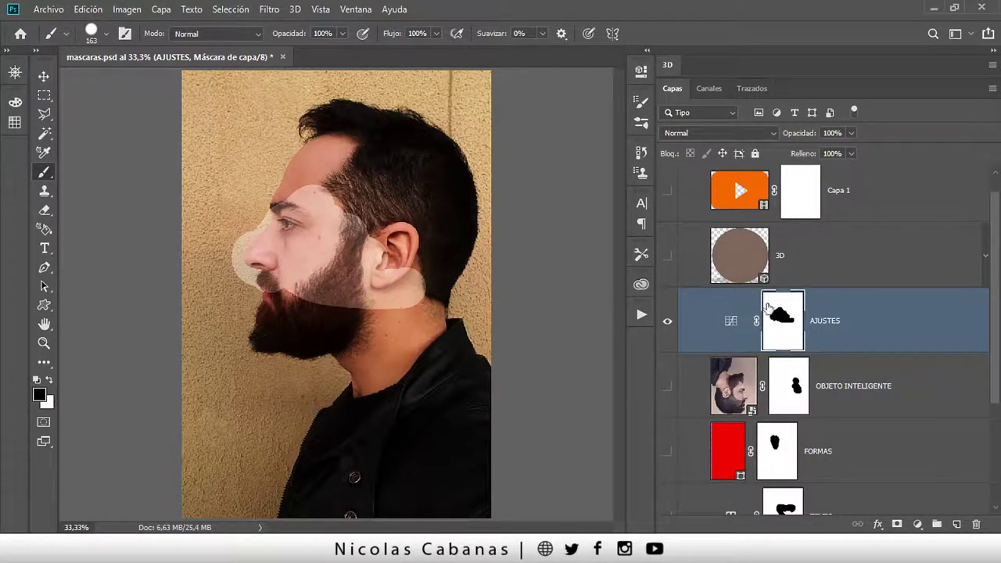
click(917, 524)
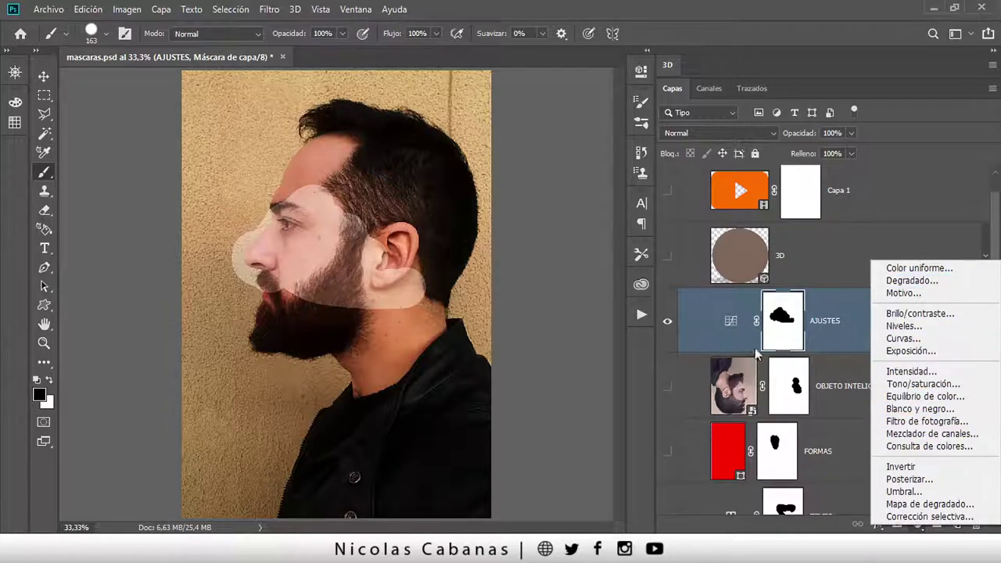
click(670, 316)
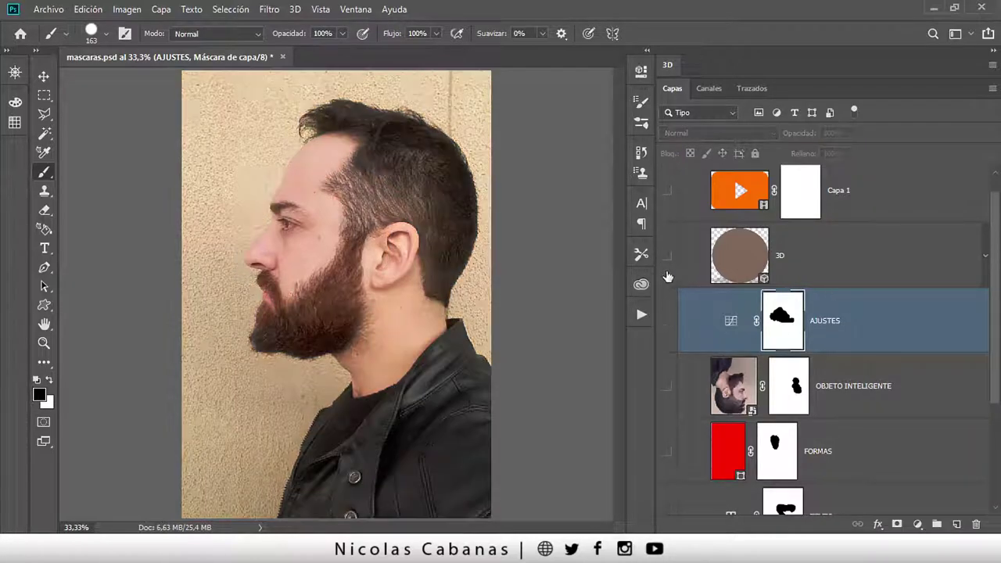
Add a layer mask to the 3D layer and paint away the brown circle near the ear
click(667, 255)
click(834, 256)
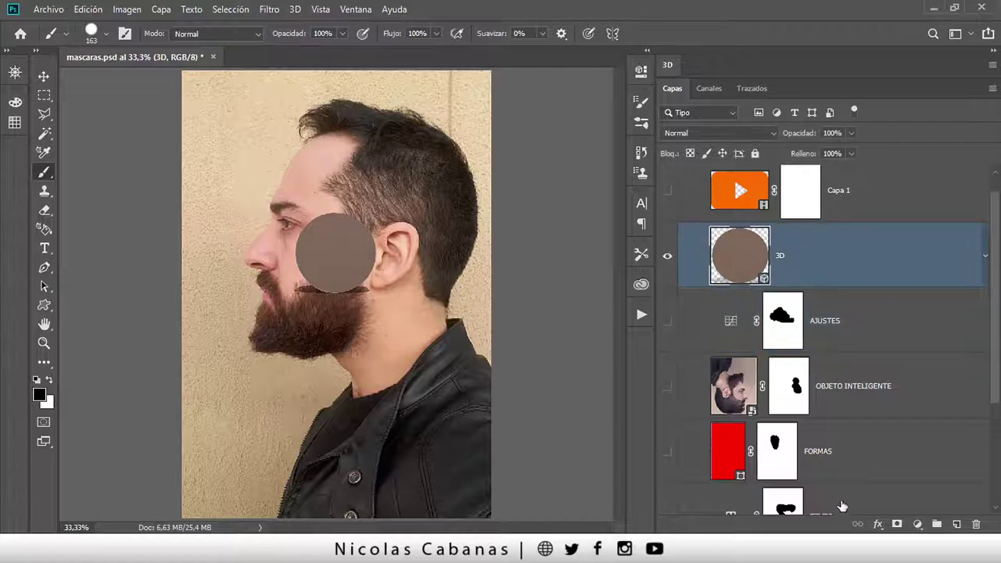
click(895, 526)
drag(391, 235, 368, 258)
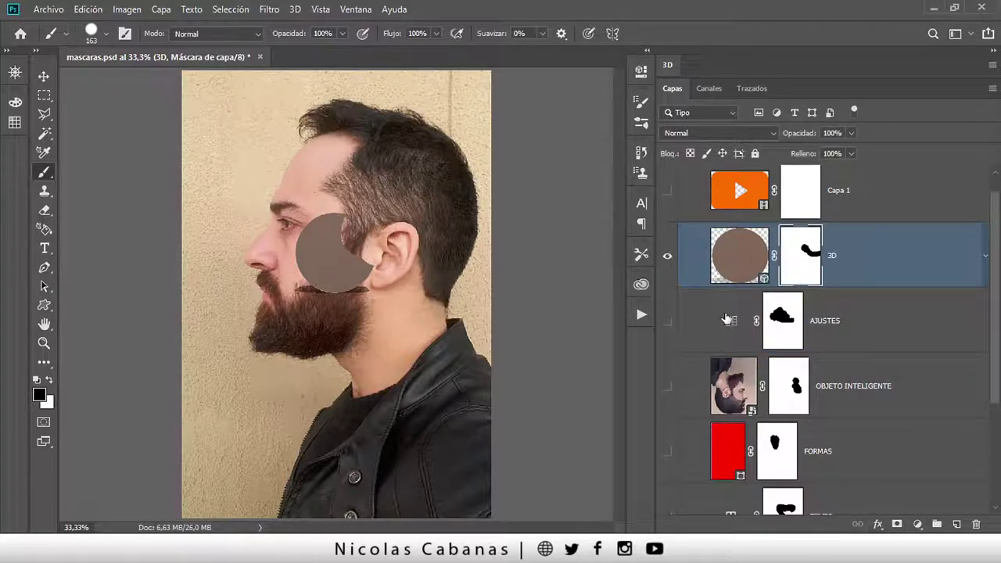
Mask a corner notch out of Capa 1's orange play logo
click(664, 261)
click(667, 191)
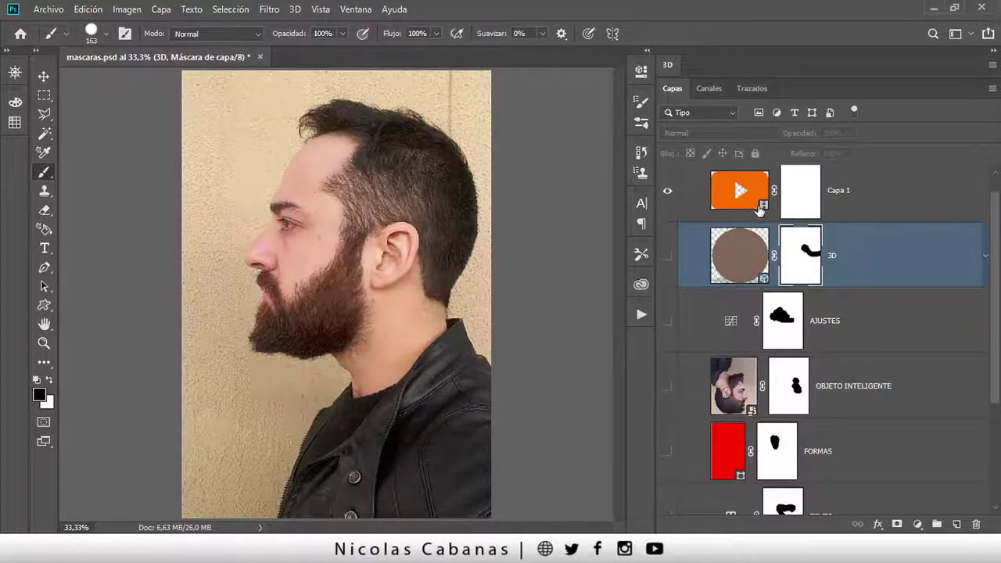
click(791, 205)
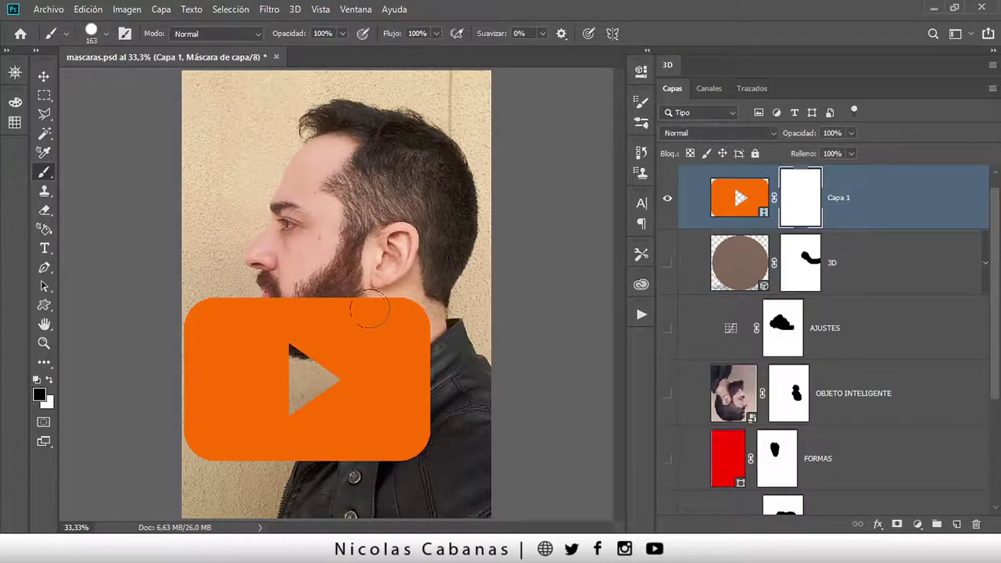
click(667, 199)
Turn all GRUPO layers back on and collapse the GRUPO group
scroll(679, 207, up, 1)
drag(668, 415, 668, 477)
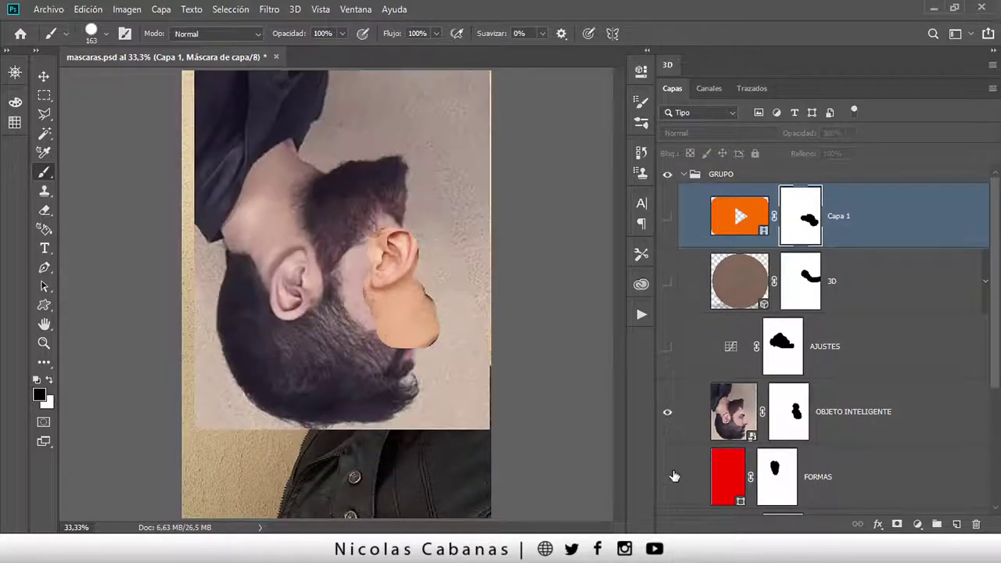
drag(667, 349, 667, 219)
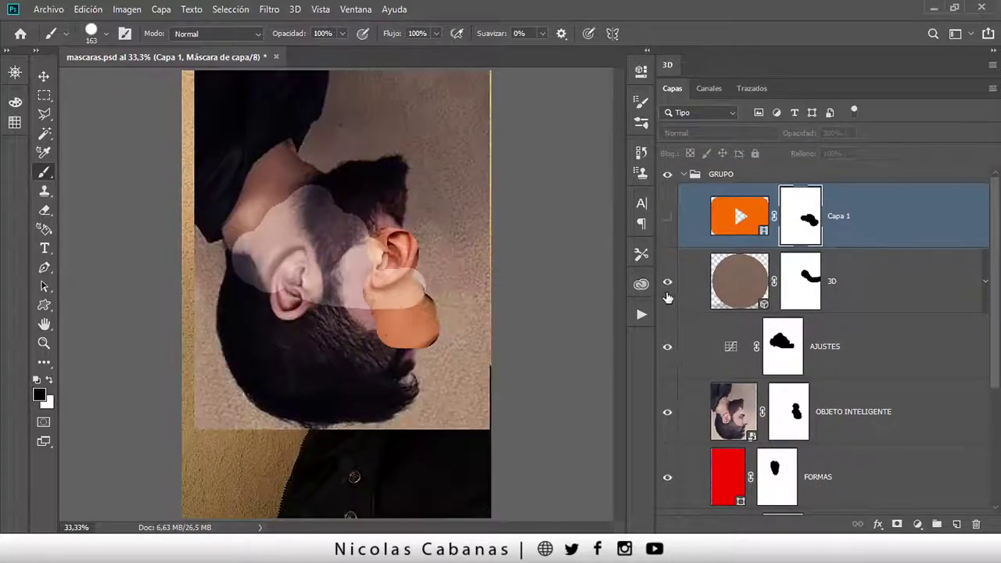
click(684, 174)
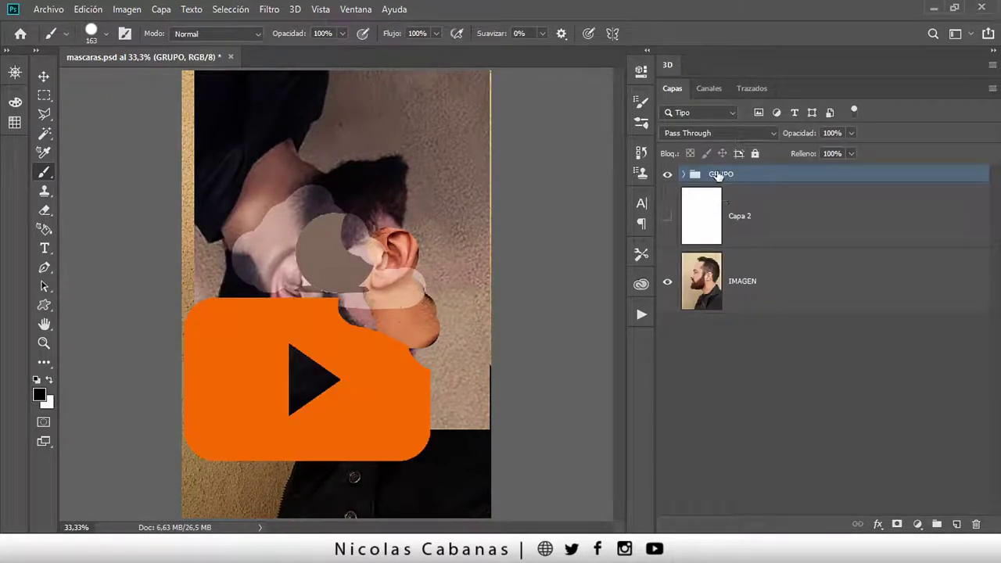
Give GRUPO a layer mask painted around the face, then hide the group
click(897, 524)
mouse_move(461, 362)
mouse_down()
mouse_move(448, 309)
mouse_move(367, 258)
mouse_move(258, 219)
mouse_move(281, 230)
mouse_move(345, 188)
mouse_move(438, 149)
mouse_move(258, 180)
mouse_move(329, 352)
mouse_move(258, 313)
mouse_move(367, 352)
mouse_move(414, 344)
mouse_up()
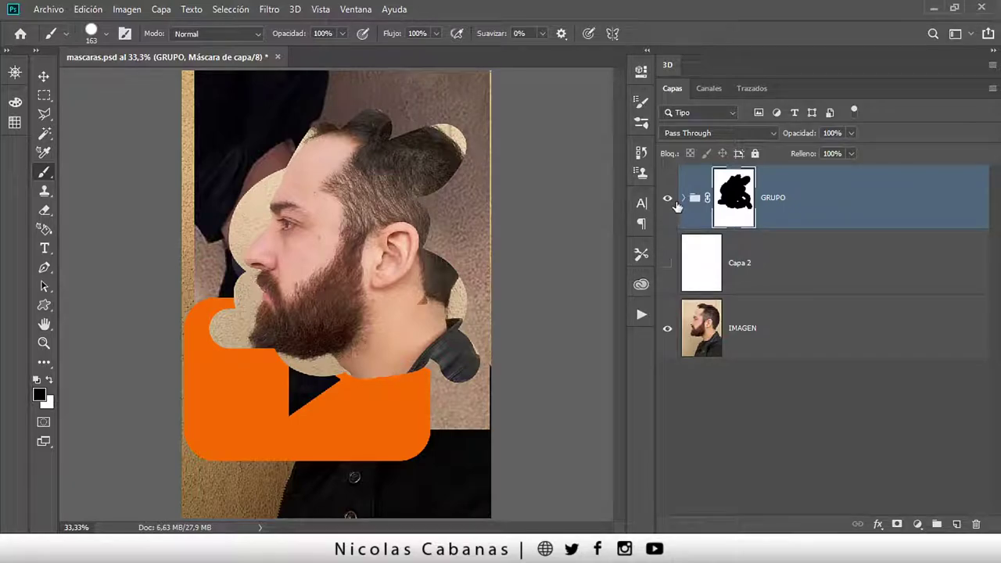
click(667, 199)
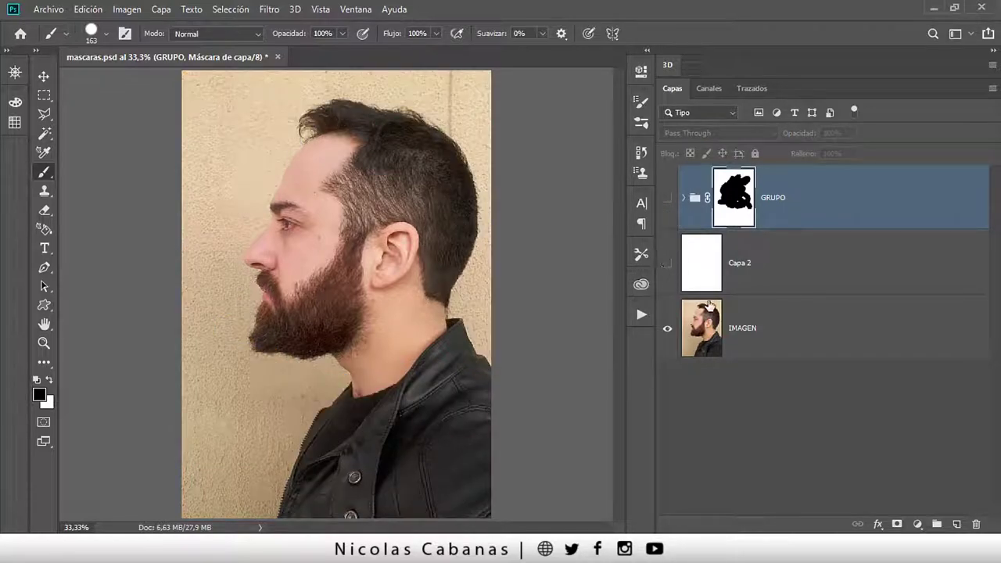
Delete the blank Capa 2 layer
click(763, 336)
click(786, 252)
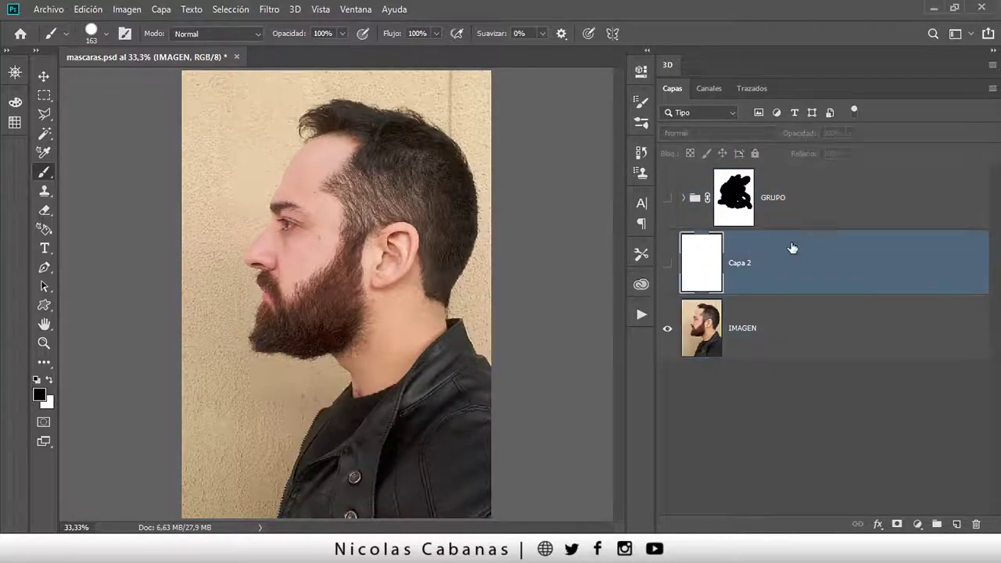
ctrl+click(838, 212)
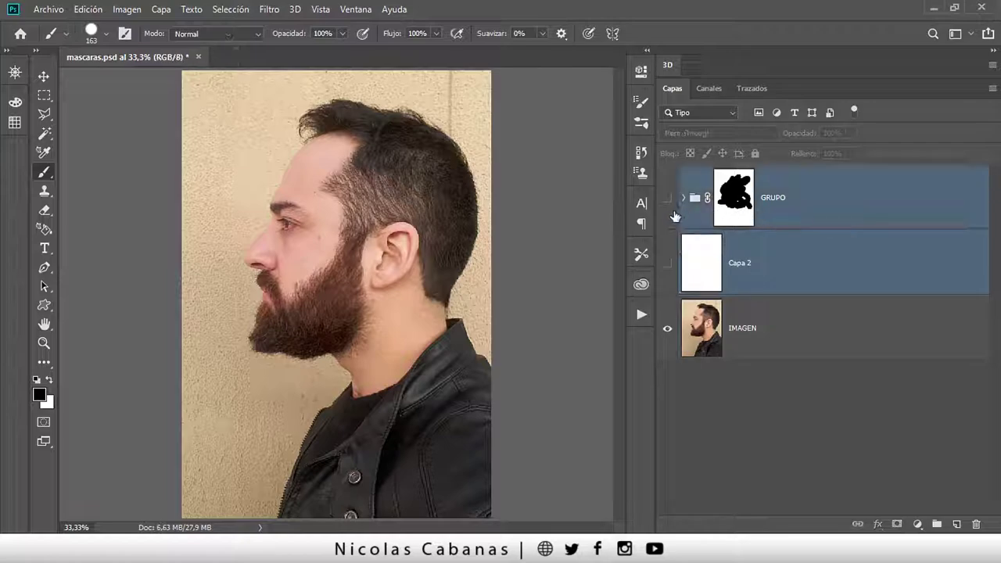
click(827, 413)
click(782, 282)
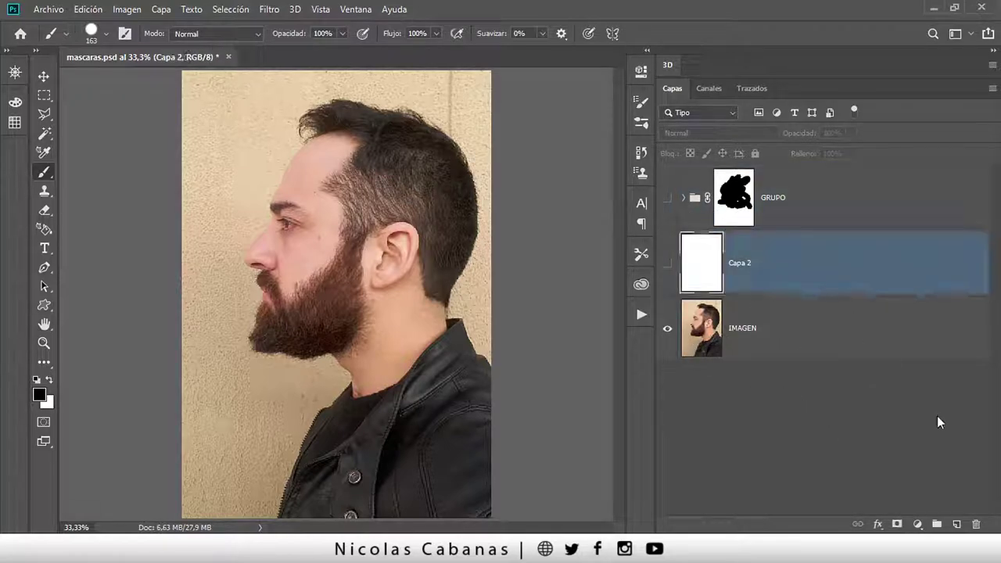
click(976, 524)
Zoom in on the bearded face and bring up the cara al reves.jpg reference
key(z)
mouse_move(384, 281)
mouse_down()
mouse_move(216, 433)
mouse_move(346, 316)
mouse_up()
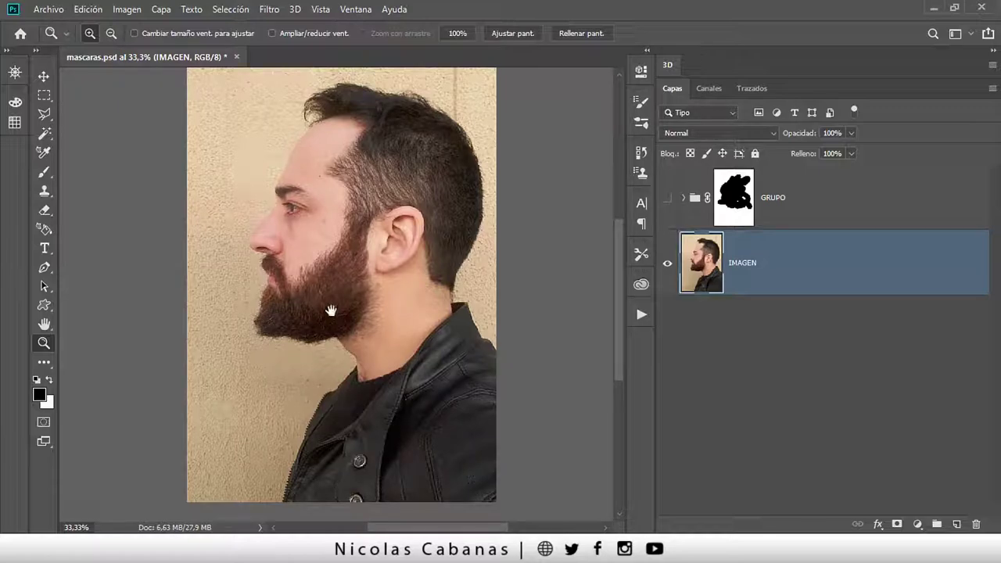
drag(331, 311, 309, 334)
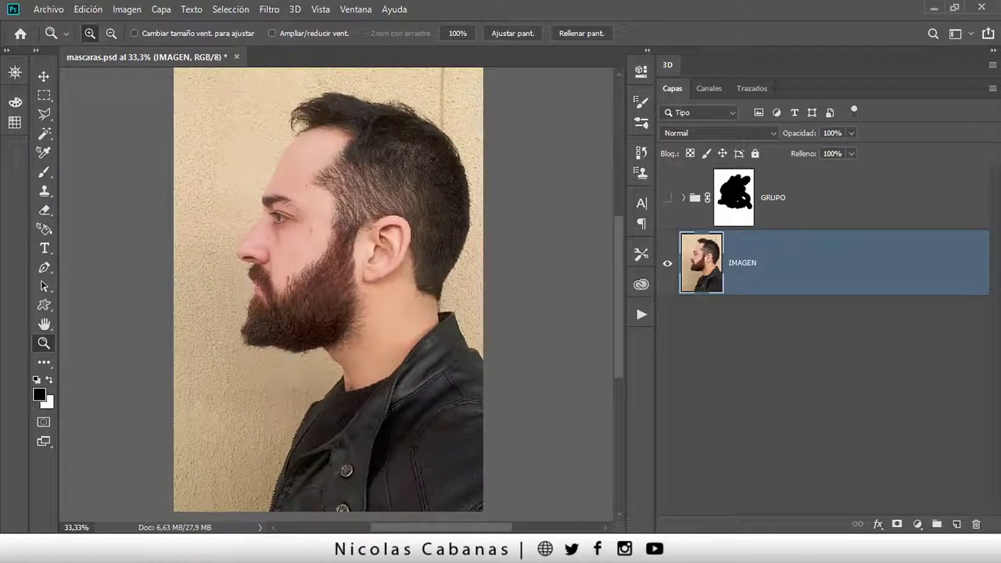
click(156, 466)
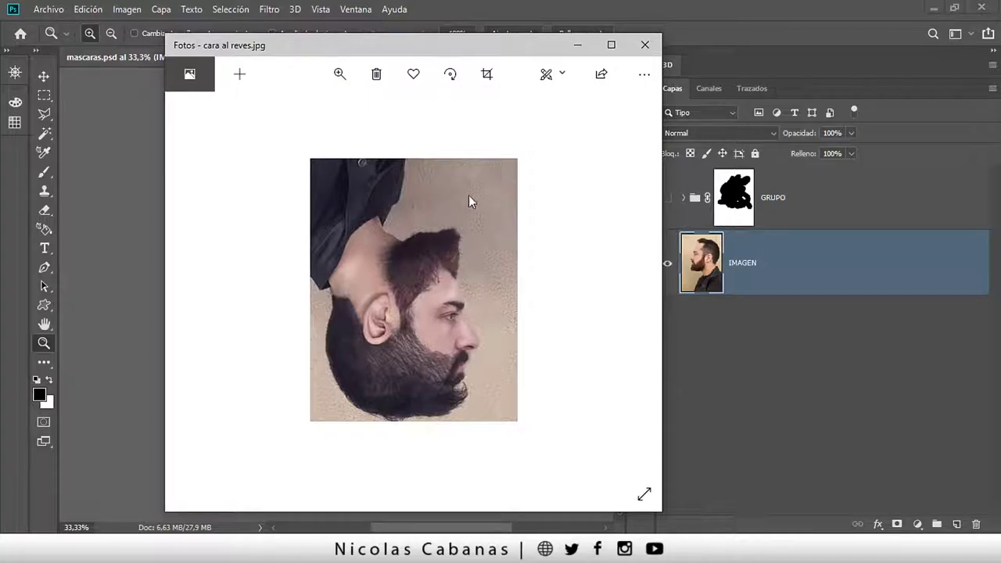
click(579, 45)
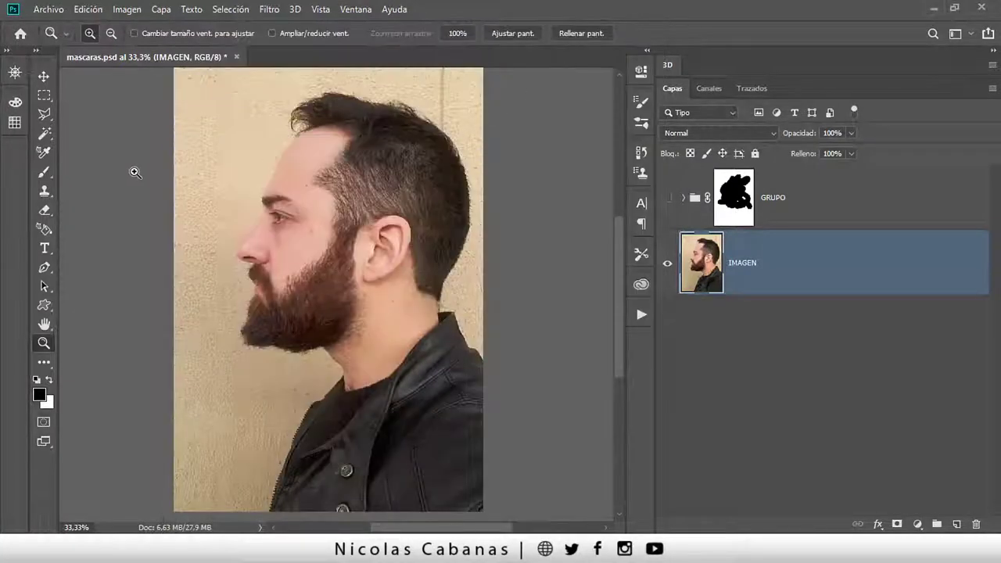
click(43, 76)
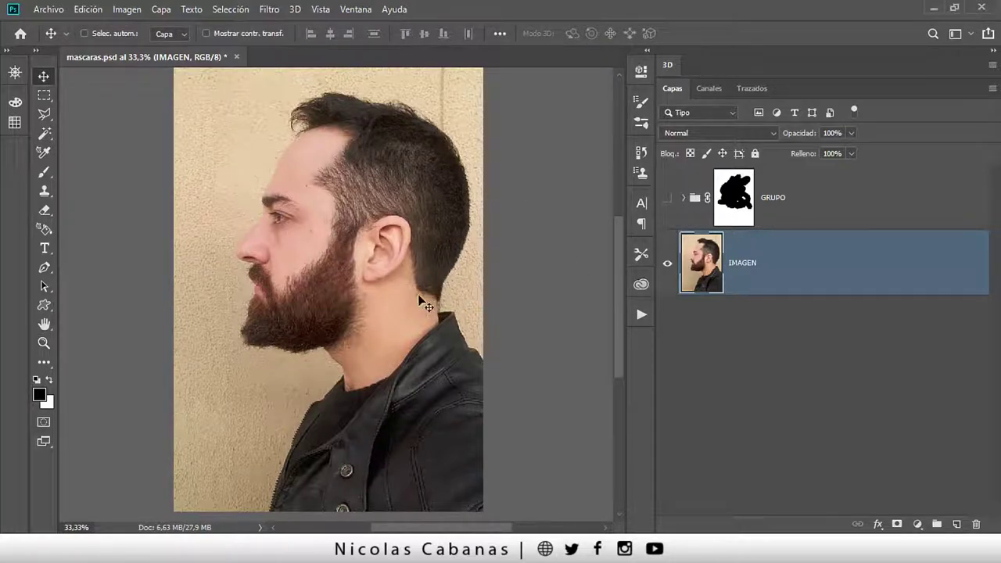
Flip the IMAGEN layer vertically and horizontally via Edición > Transformar
click(94, 10)
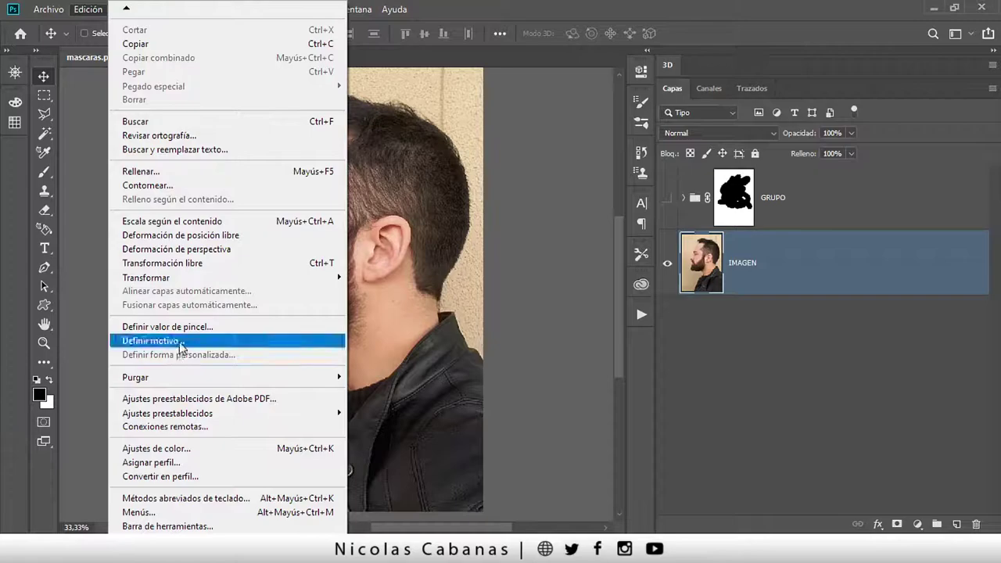
mouse_move(225, 278)
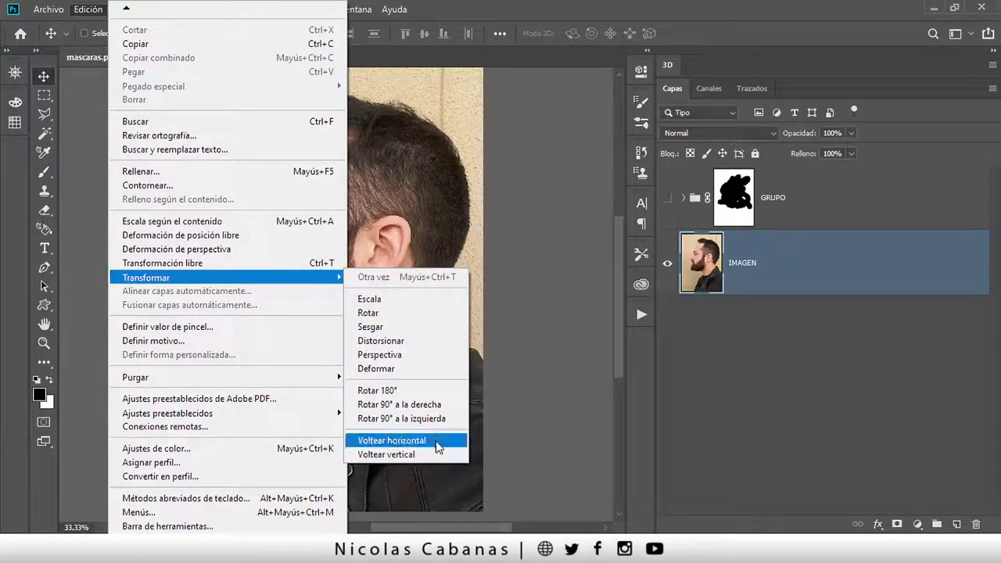
click(433, 455)
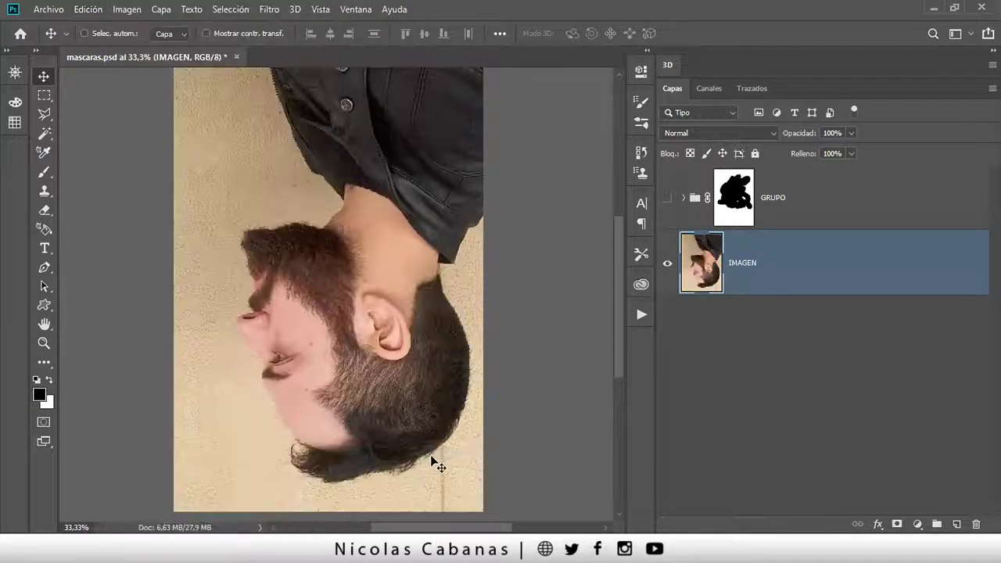
click(96, 15)
mouse_move(146, 278)
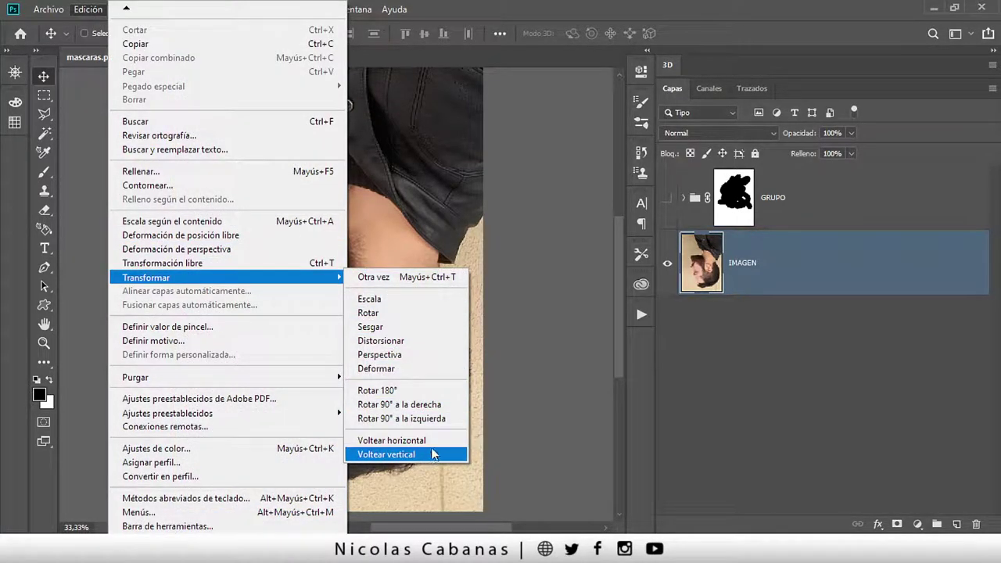
click(429, 441)
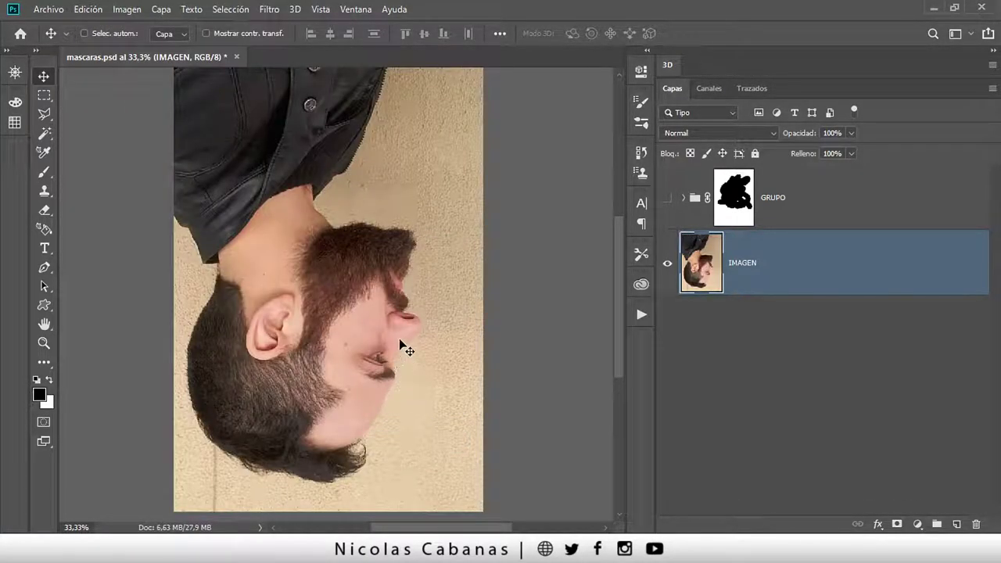
Zoom in on the ear, eye and cheek, then zoom back out to the whole face
key(z)
drag(313, 450, 312, 317)
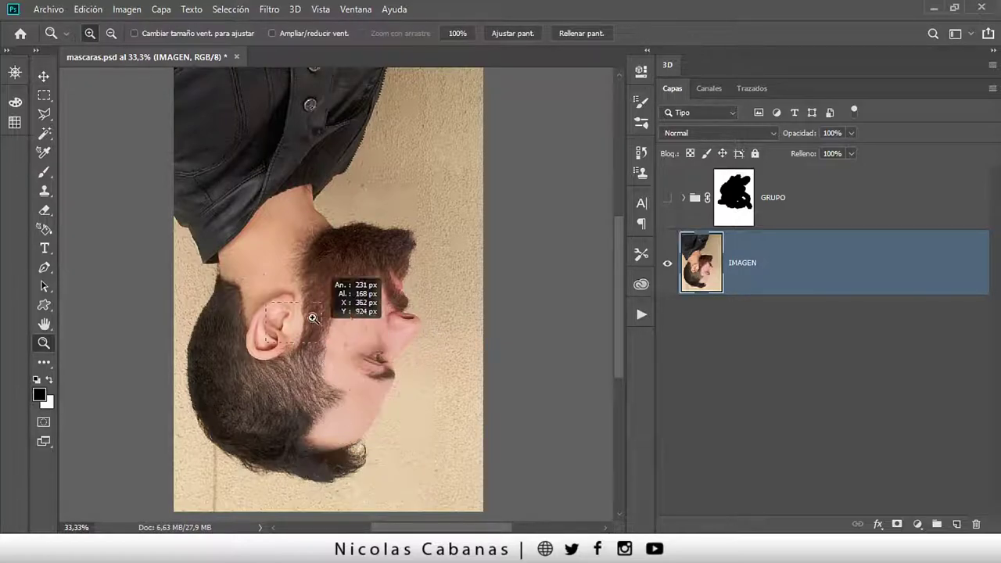
drag(312, 318, 481, 501)
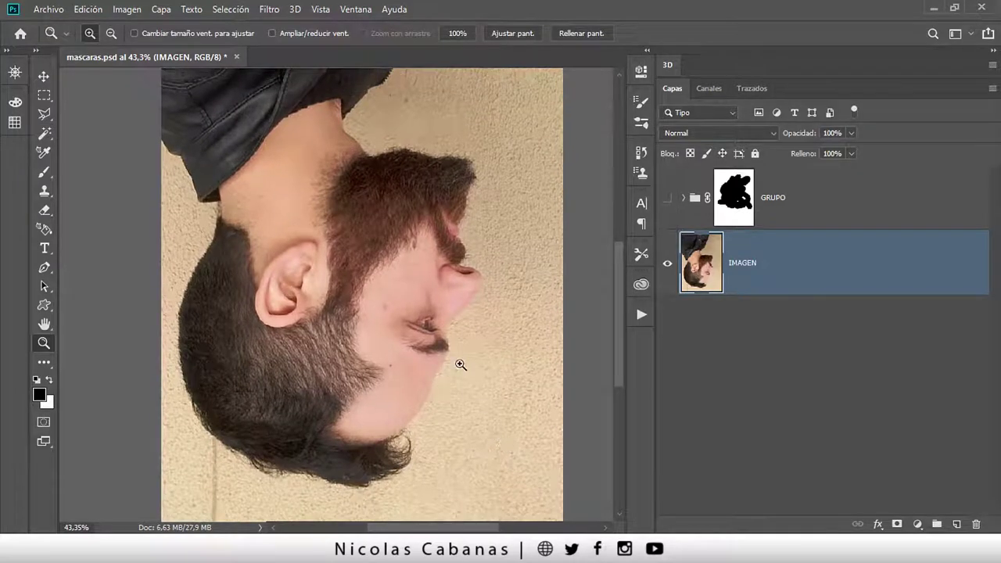
drag(344, 261, 436, 365)
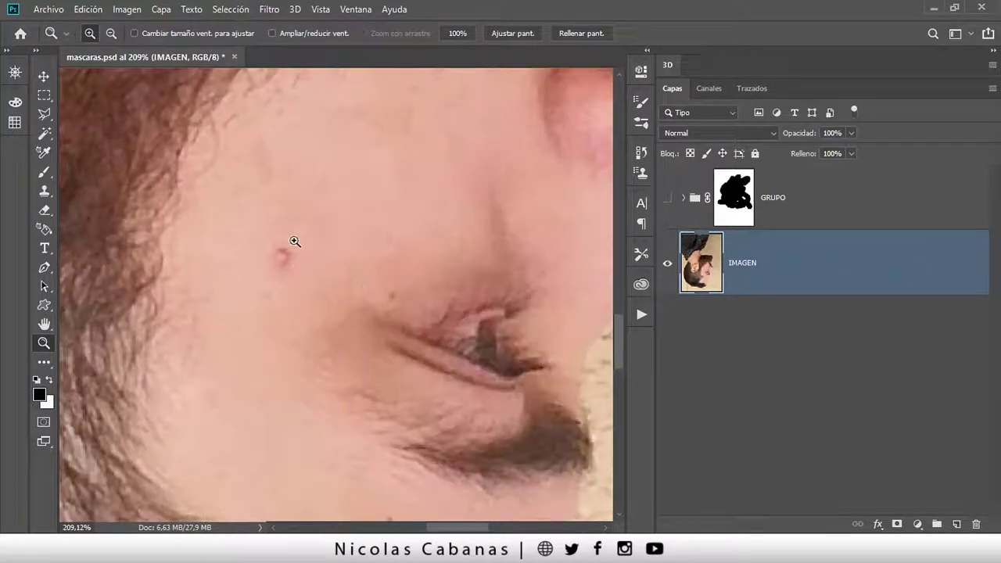
alt+click(301, 266)
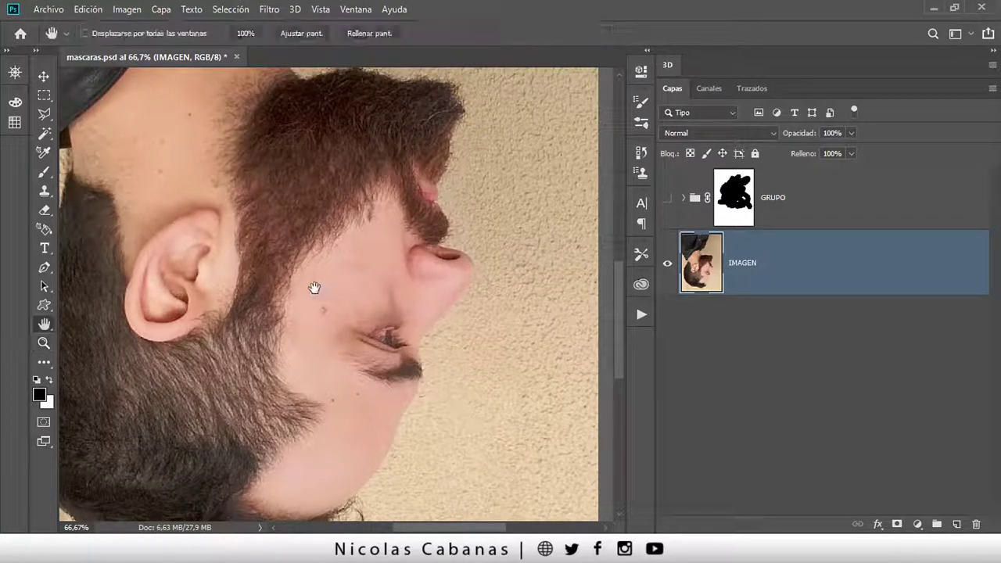
Heal the small cheek spot with the Spot Healing Brush at size 30
key(j)
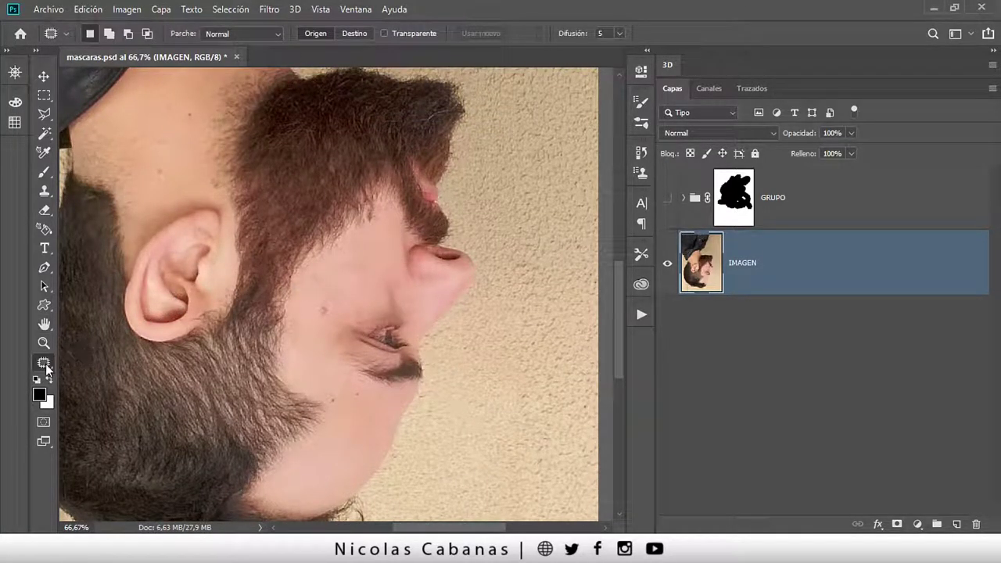
key(shift+j)
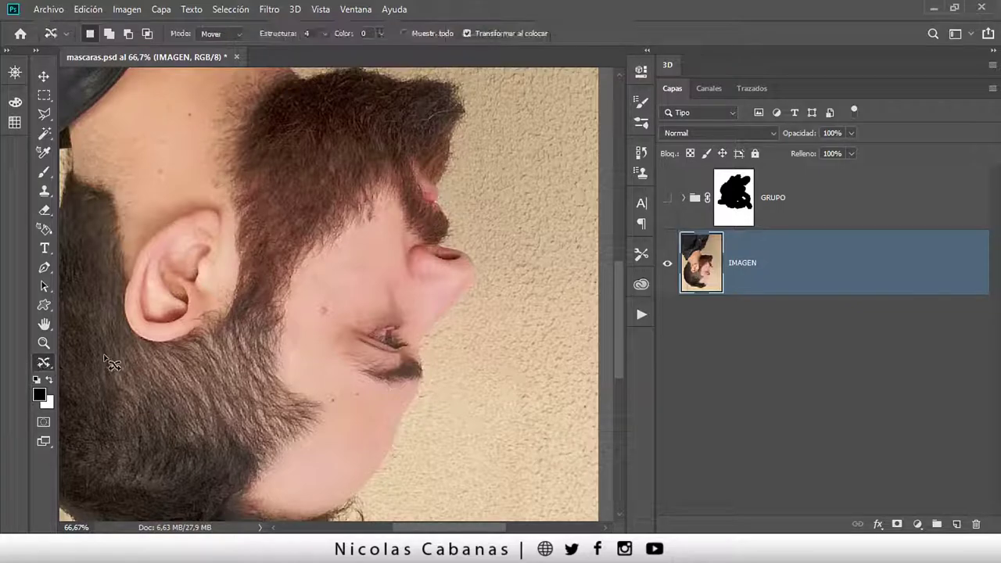
key(shift+j)
key(shift+j)
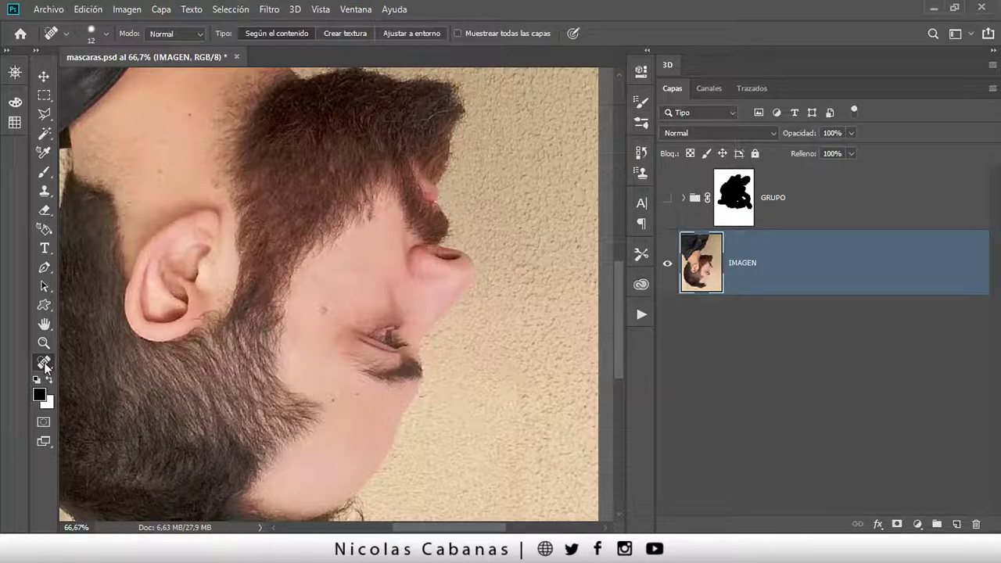
scroll(368, 301, up, 3)
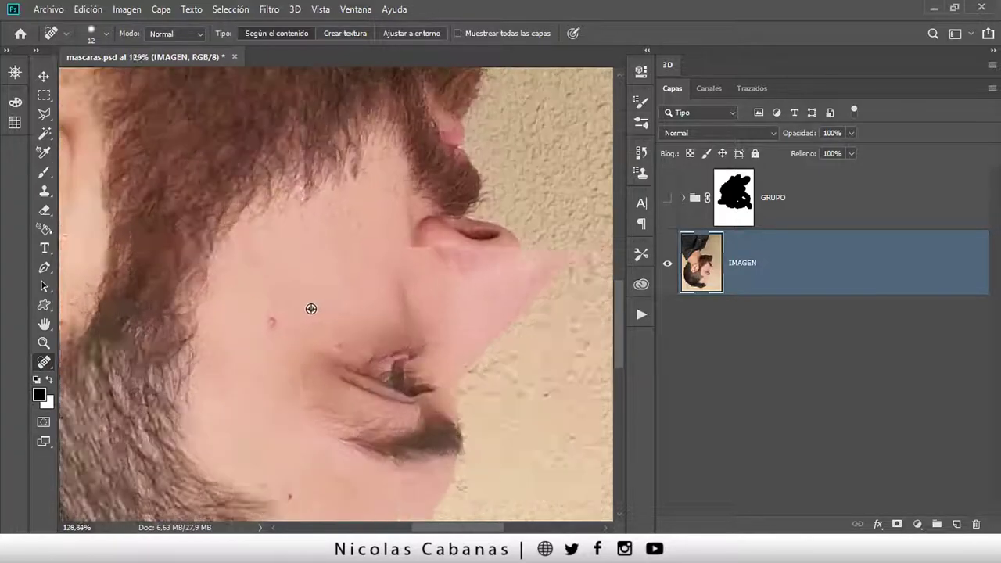
scroll(312, 309, up, 1)
alt+click(273, 290)
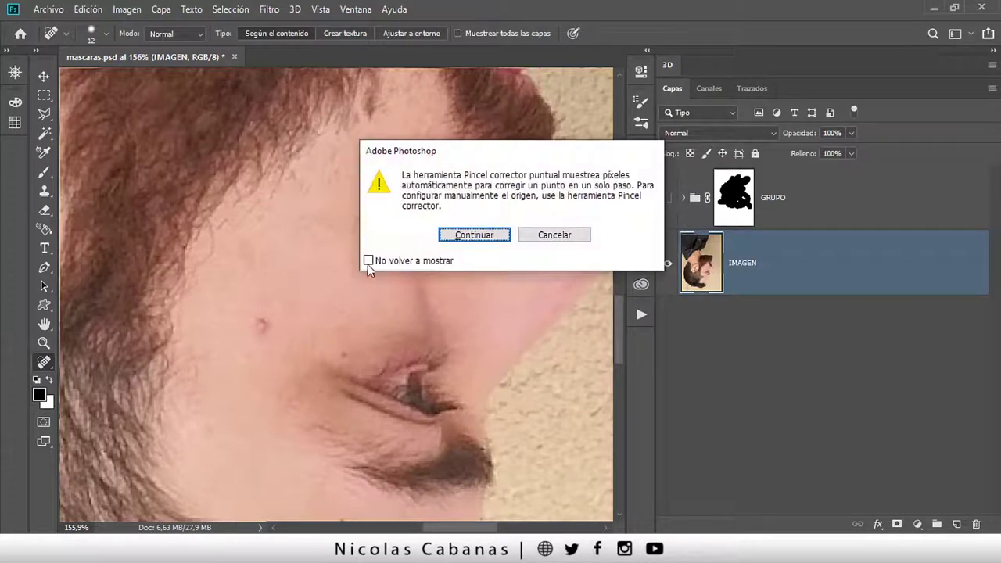
click(550, 235)
drag(254, 315, 272, 318)
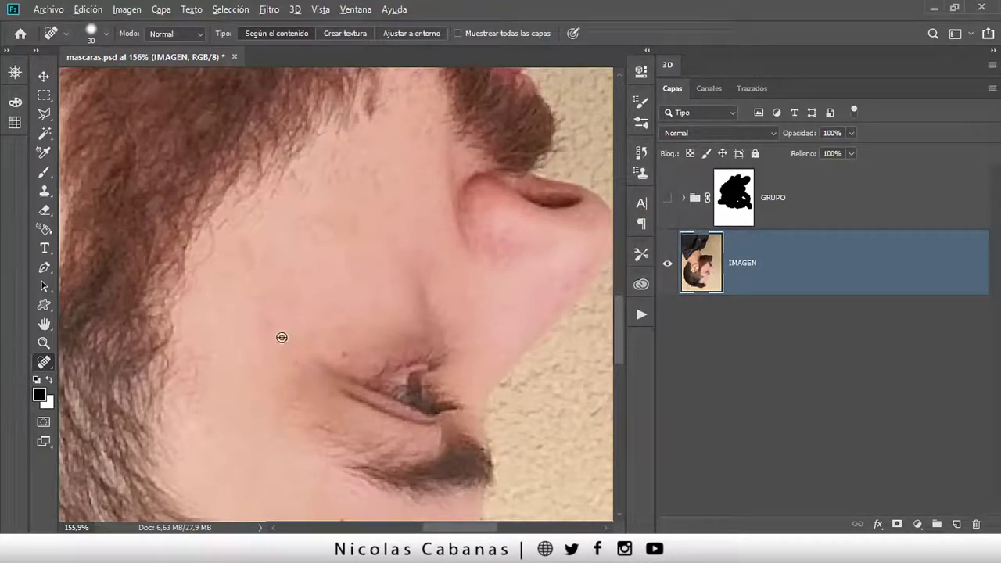
click(273, 326)
Recenter the view on the face and bring up cara al reves.jpg in Photos
scroll(248, 385, down, 1)
scroll(253, 390, down, 1)
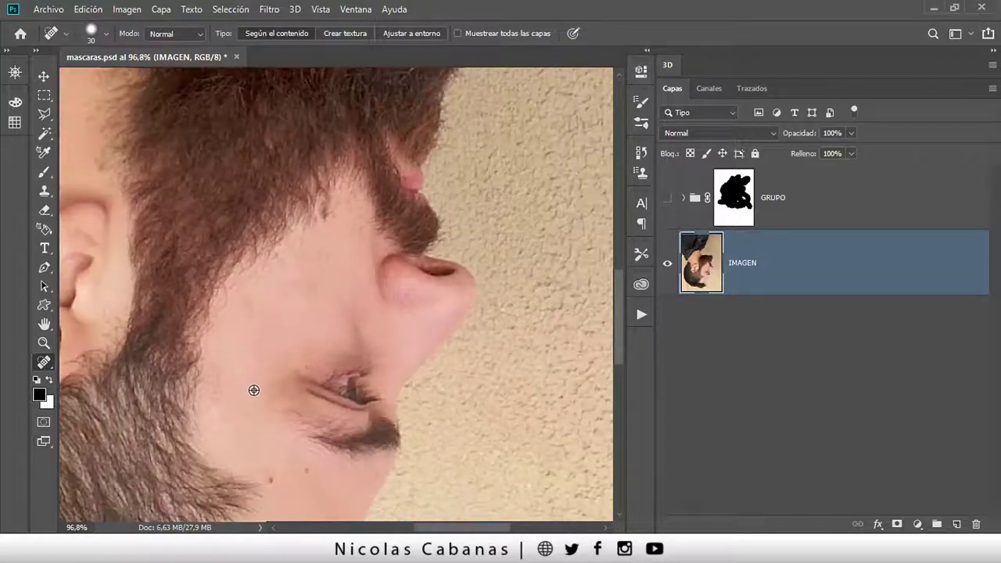
scroll(254, 391, down, 2)
drag(258, 397, 407, 284)
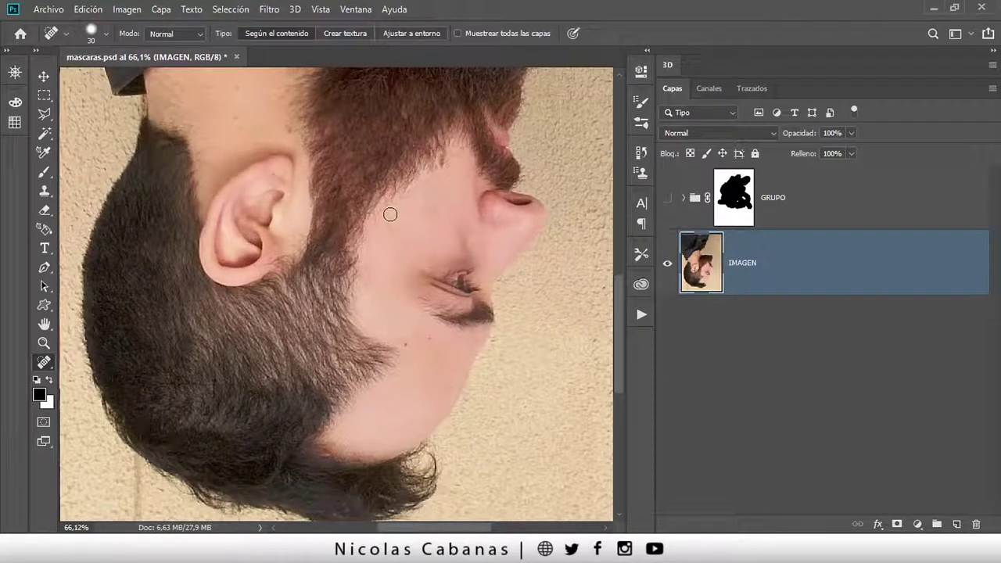
scroll(342, 264, down, 1)
scroll(346, 264, down, 2)
scroll(368, 270, down, 1)
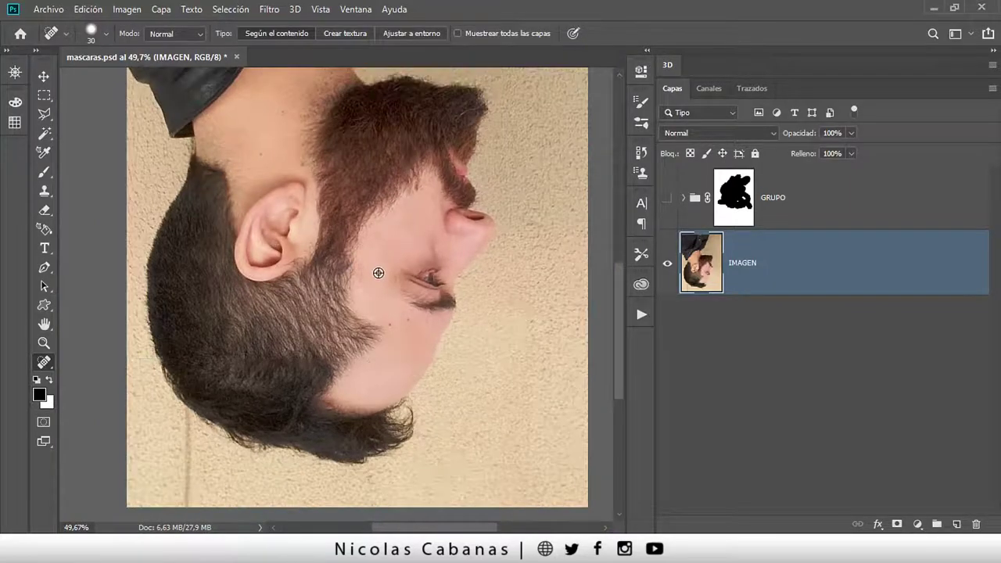
scroll(390, 281, down, 1)
scroll(399, 270, up, 2)
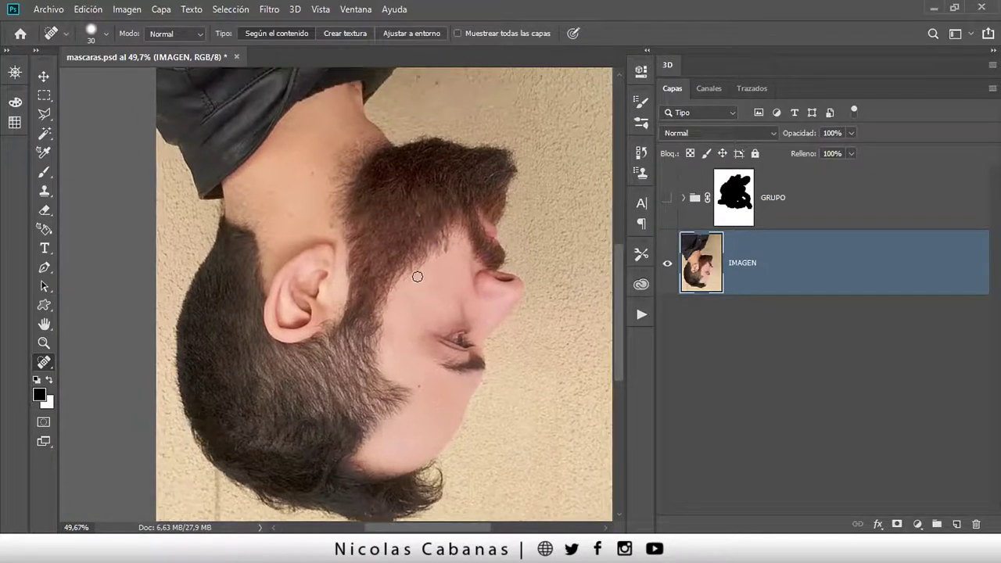
scroll(391, 280, down, 1)
scroll(331, 296, down, 1)
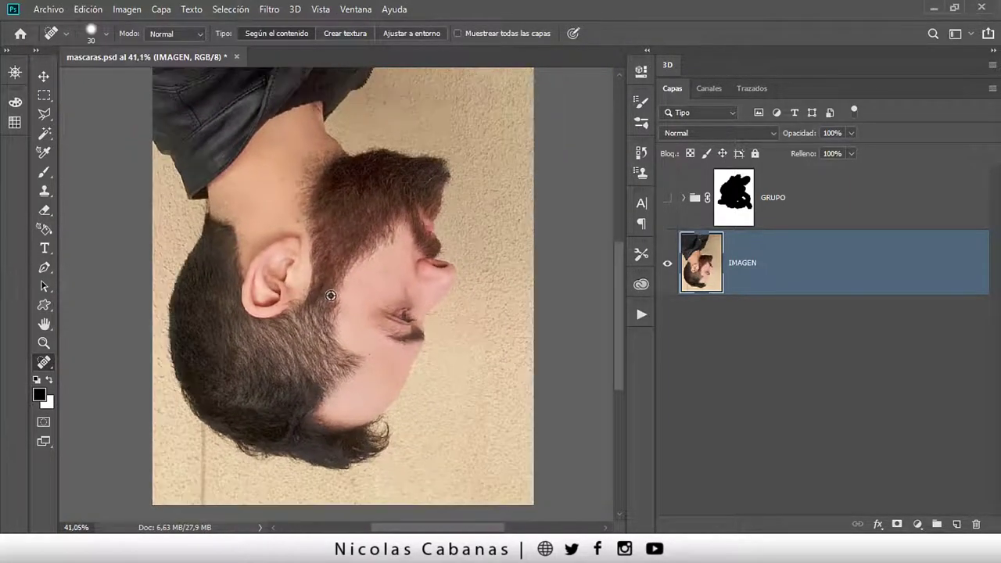
scroll(329, 293, up, 2)
scroll(339, 290, down, 1)
drag(339, 291, 384, 349)
scroll(369, 353, down, 1)
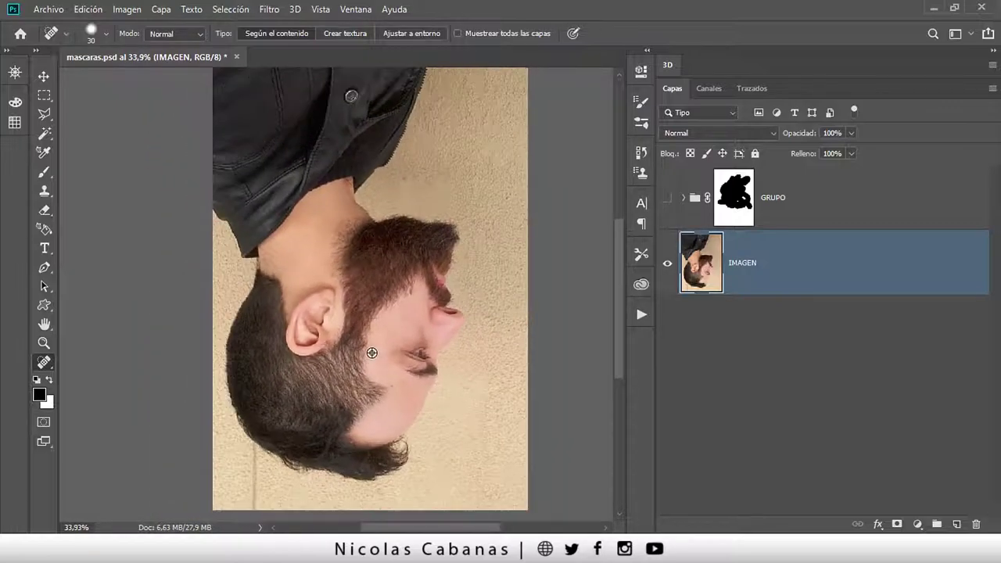
scroll(389, 382, up, 1)
scroll(389, 383, up, 1)
scroll(381, 370, up, 1)
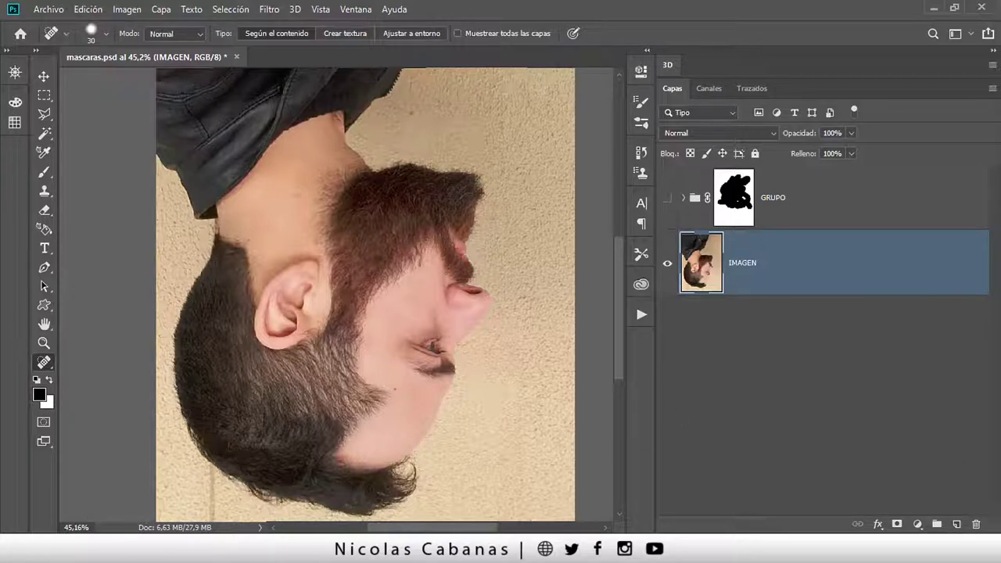
click(133, 462)
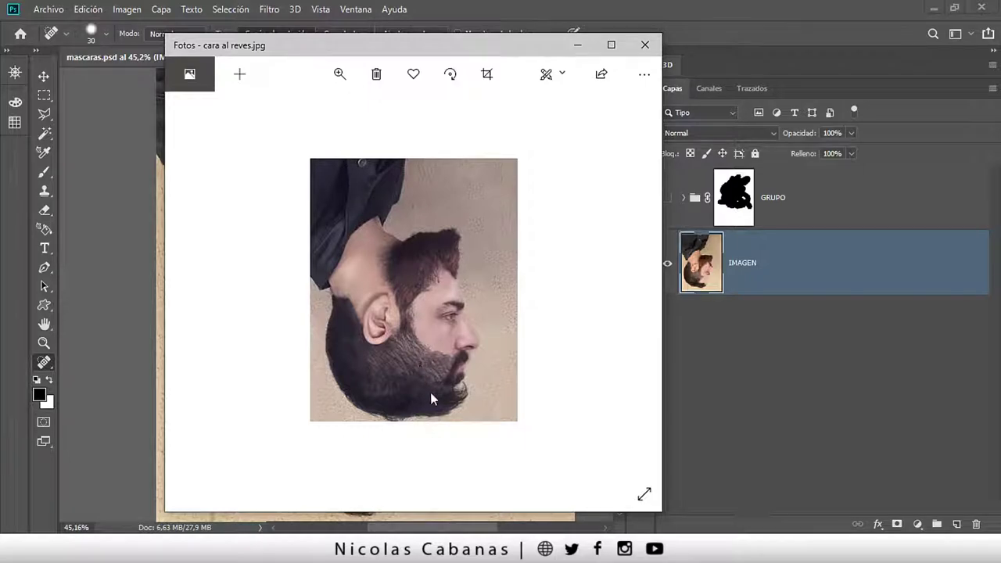
Move the cara al reves.jpg window aside and return to Photoshop
drag(254, 45, 939, 59)
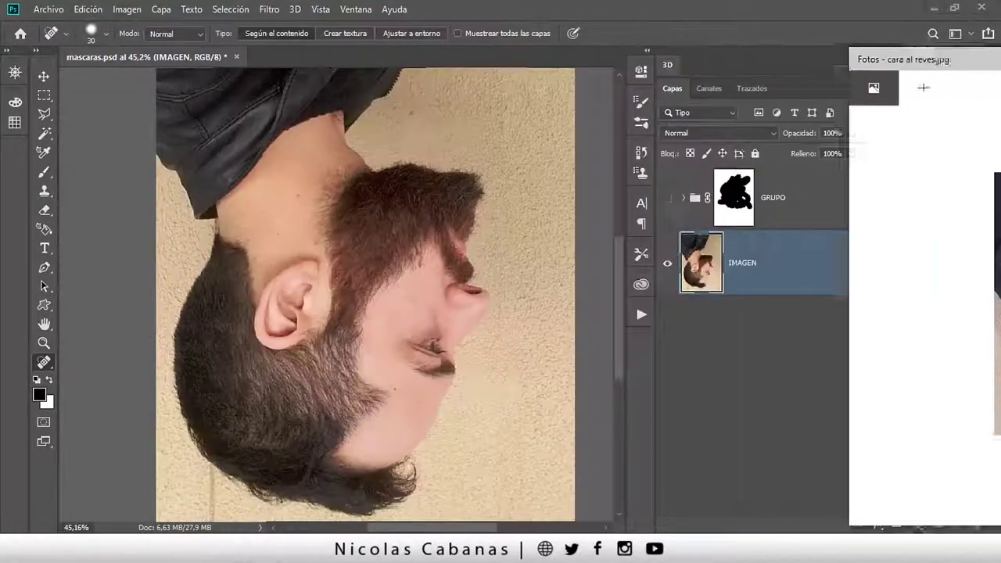
key(alt+Tab)
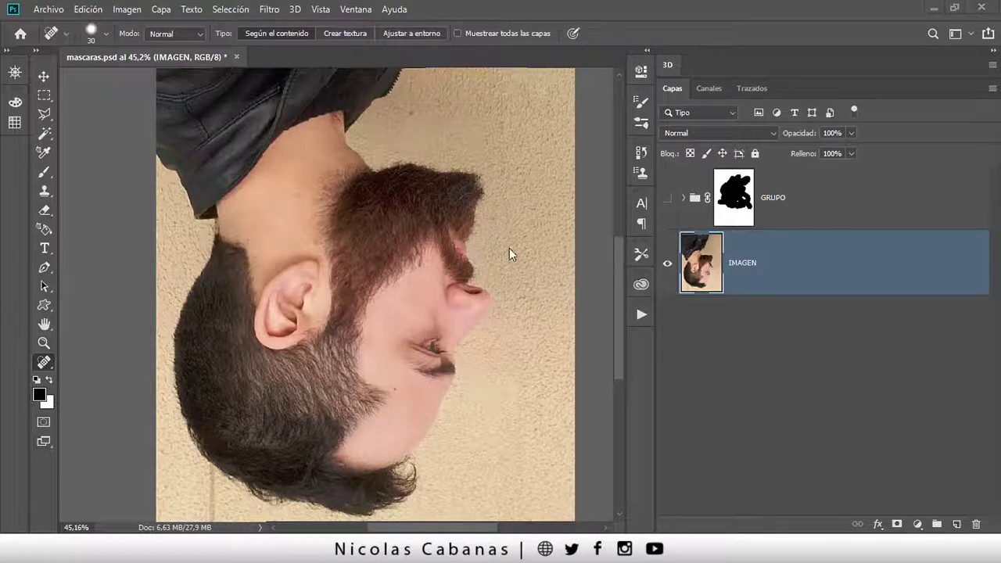
Duplicate IMAGEN, flip IMAGEN copia vertically upright, and drag it about 145 px lower
click(43, 77)
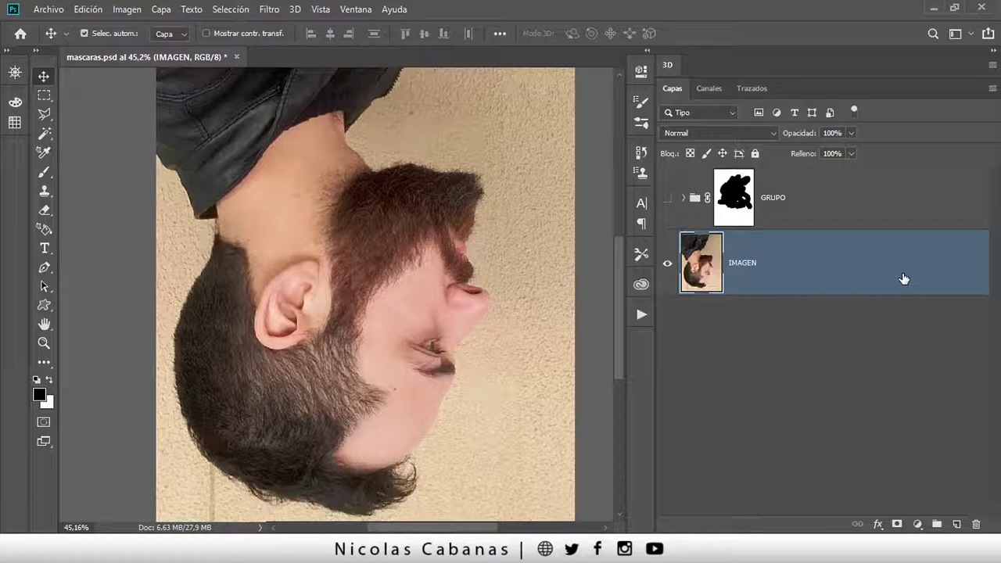
key(ctrl+j)
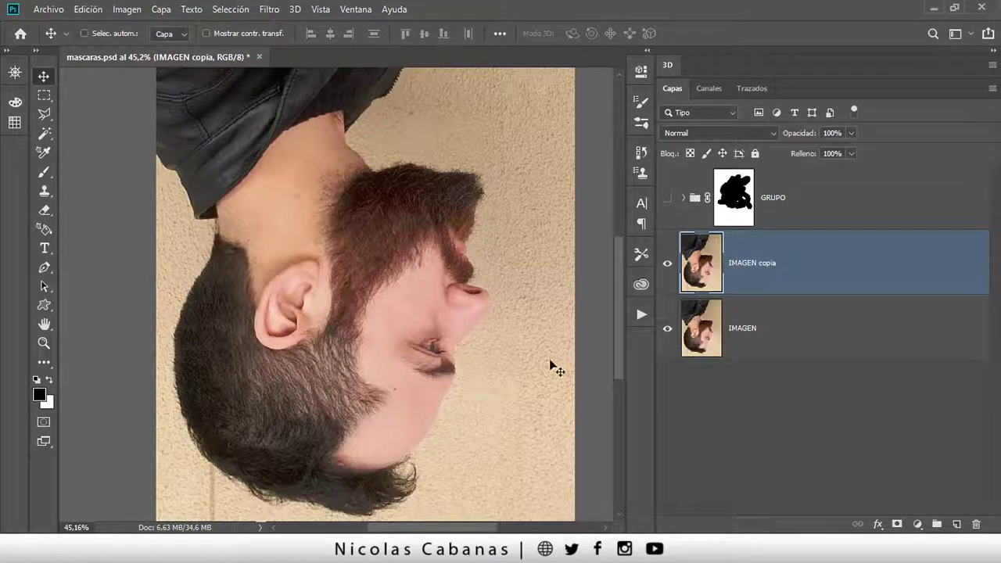
click(92, 11)
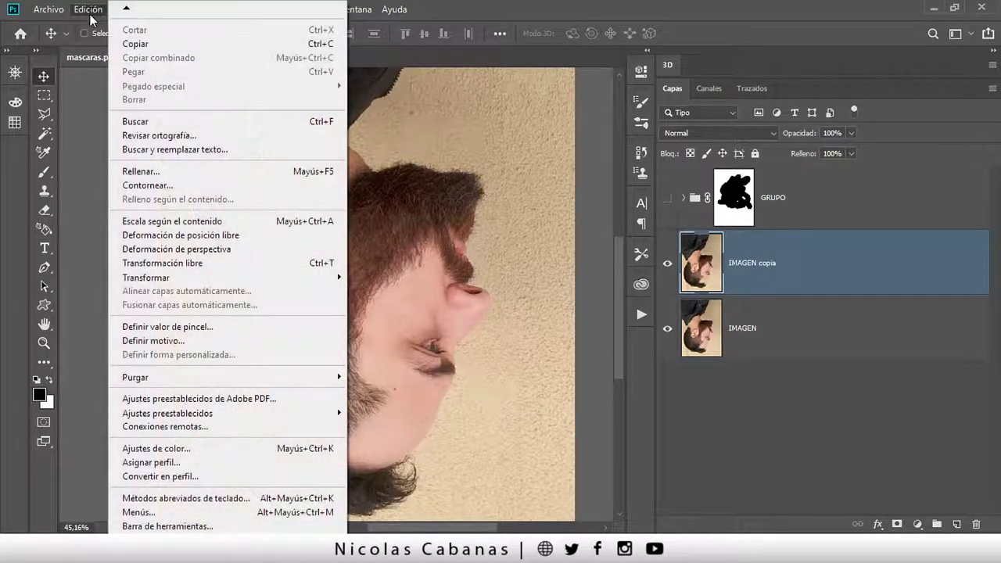
mouse_move(227, 278)
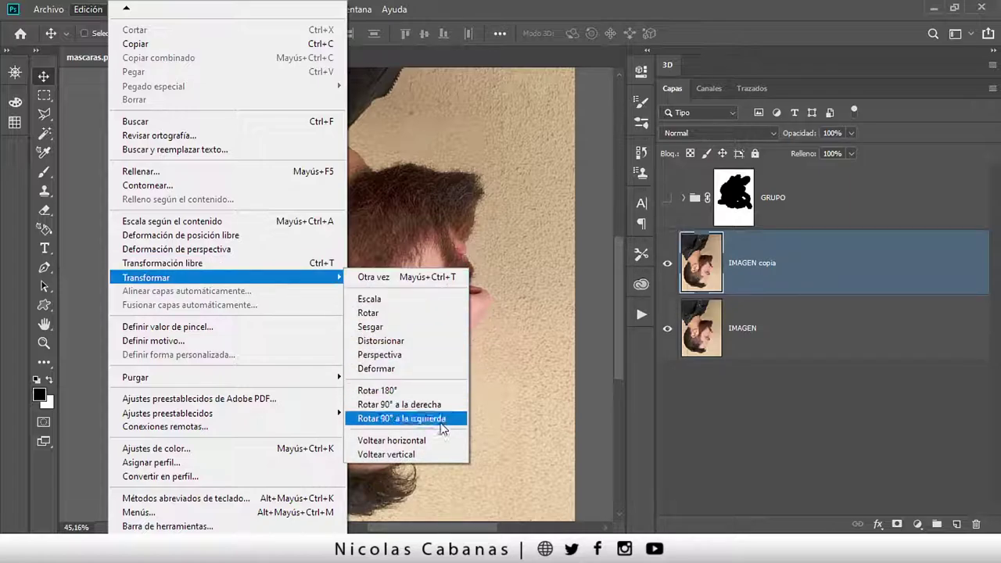
click(431, 459)
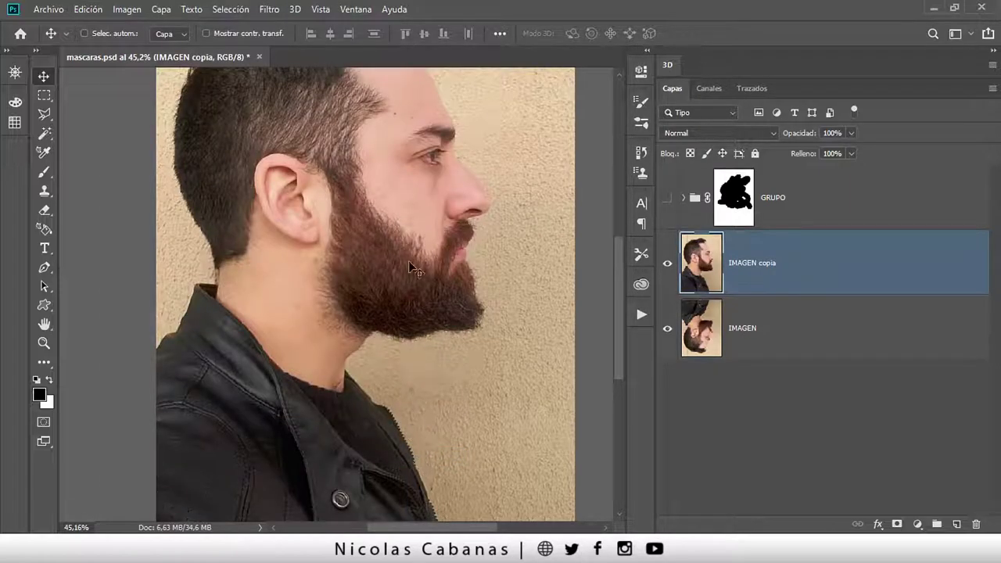
drag(417, 156, 401, 270)
text(0)
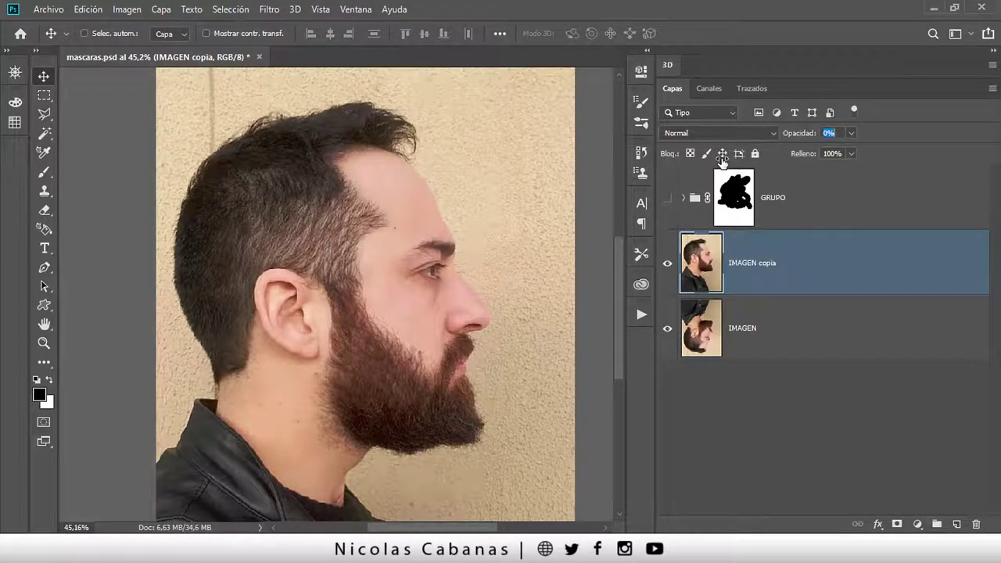
Lower IMAGEN copia's opacity to 54% and drag it up over the upside-down face
key(Return)
text(71)
key(Return)
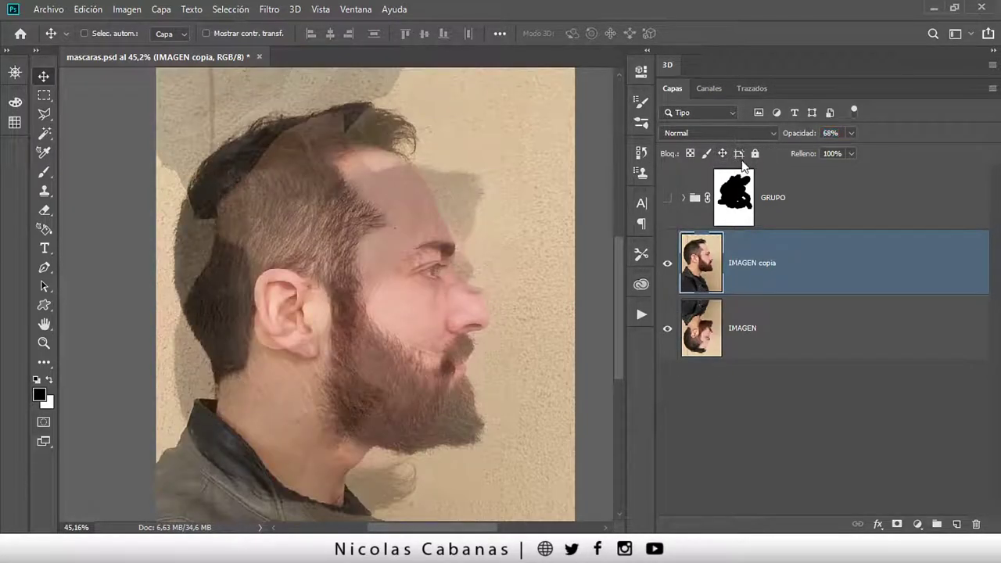
mouse_move(445, 338)
mouse_down()
mouse_move(368, 380)
mouse_move(315, 381)
mouse_move(425, 360)
mouse_move(448, 369)
mouse_move(425, 391)
mouse_move(405, 389)
mouse_move(436, 374)
mouse_move(436, 359)
mouse_move(468, 399)
mouse_move(437, 398)
mouse_move(474, 396)
mouse_move(476, 416)
mouse_move(453, 397)
mouse_move(468, 395)
mouse_up()
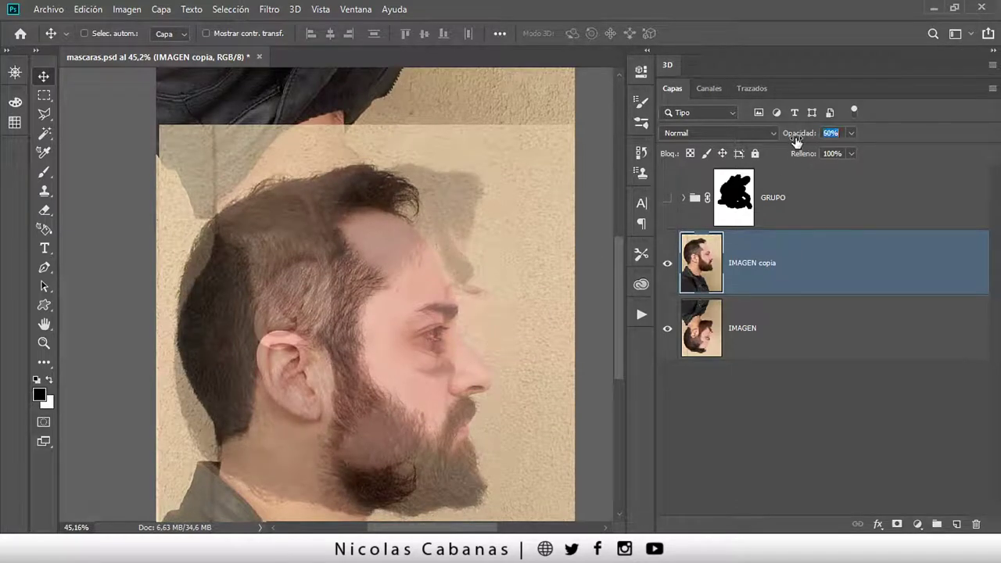
drag(796, 140, 793, 143)
mouse_move(338, 389)
mouse_down()
mouse_move(325, 344)
mouse_move(328, 302)
mouse_move(304, 360)
mouse_move(296, 358)
mouse_up()
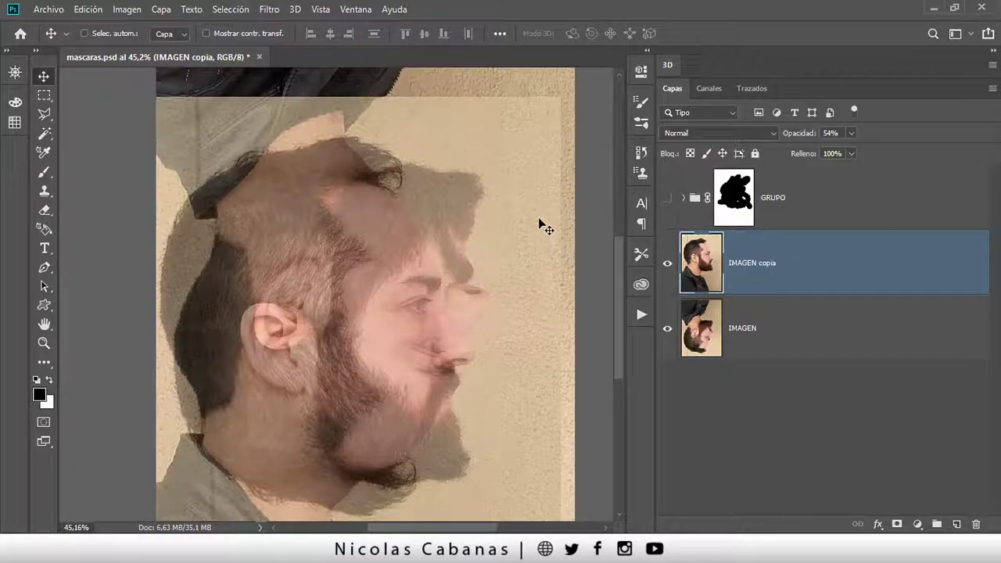
key(ctrl+t)
Rotate IMAGEN copia about 5.6°, nudge it slightly lower, commit, and zoom in on the face
drag(592, 108, 607, 127)
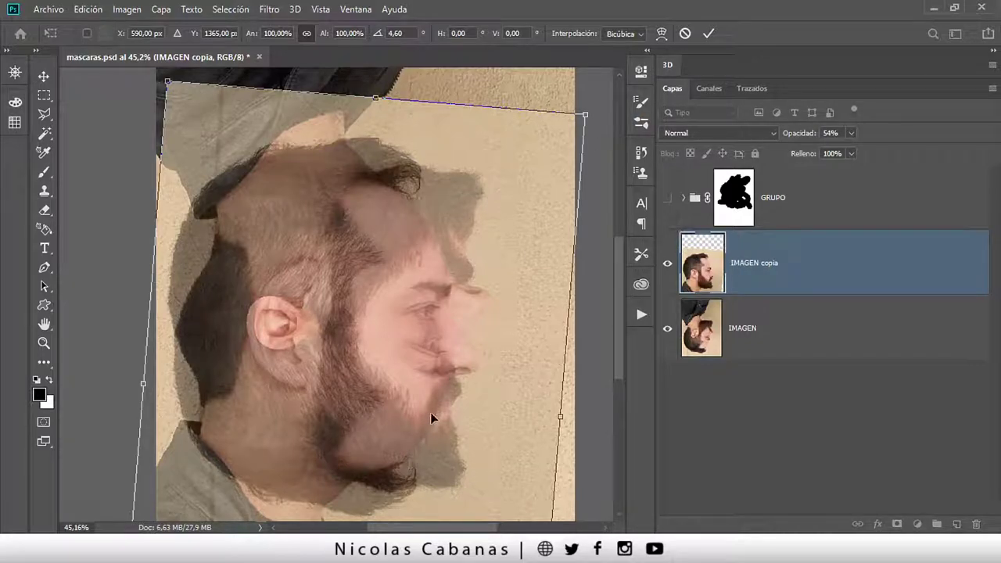
drag(591, 261, 596, 271)
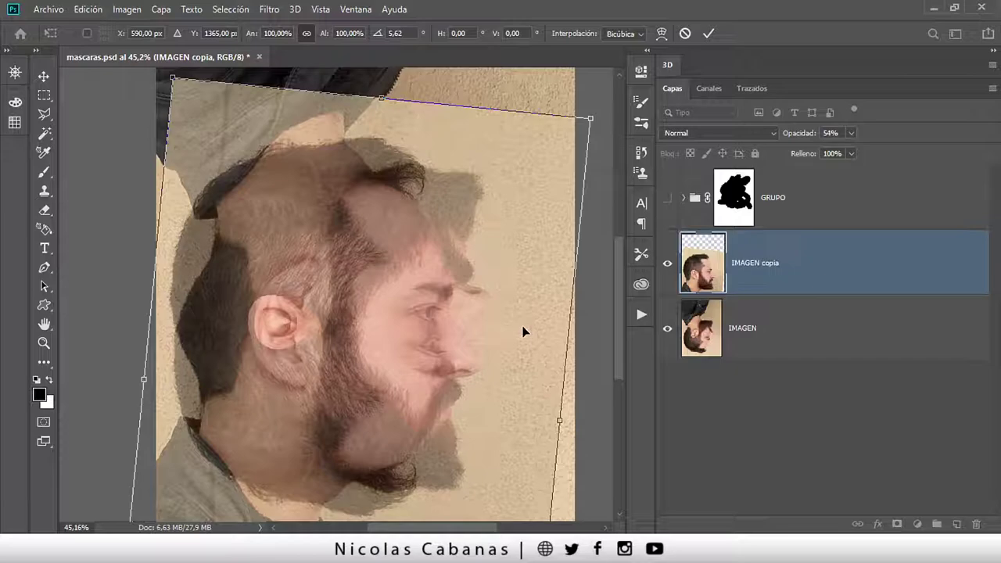
drag(522, 331, 523, 337)
key(Return)
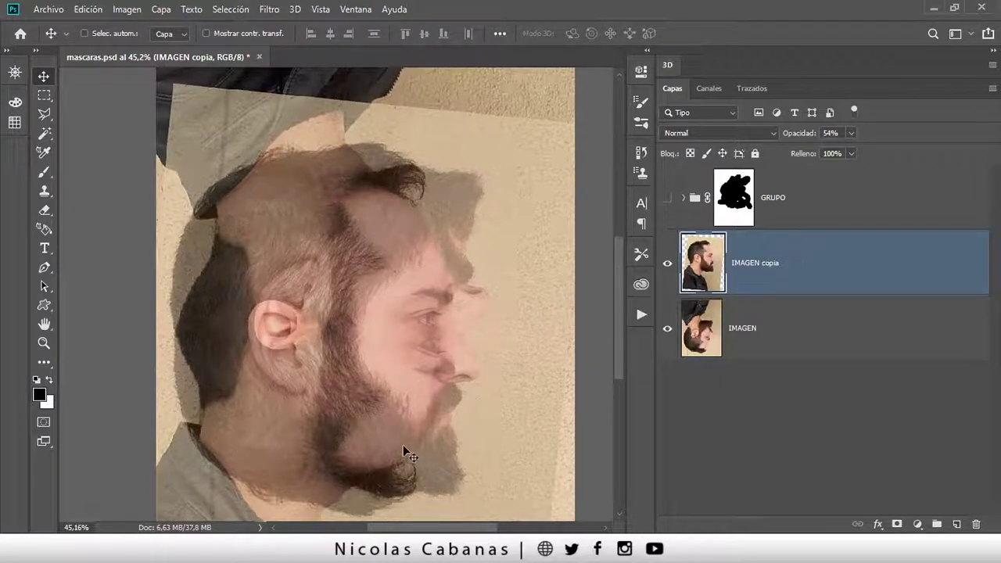
key(z)
mouse_move(395, 446)
mouse_down()
mouse_move(449, 454)
mouse_move(509, 513)
mouse_move(504, 457)
mouse_up()
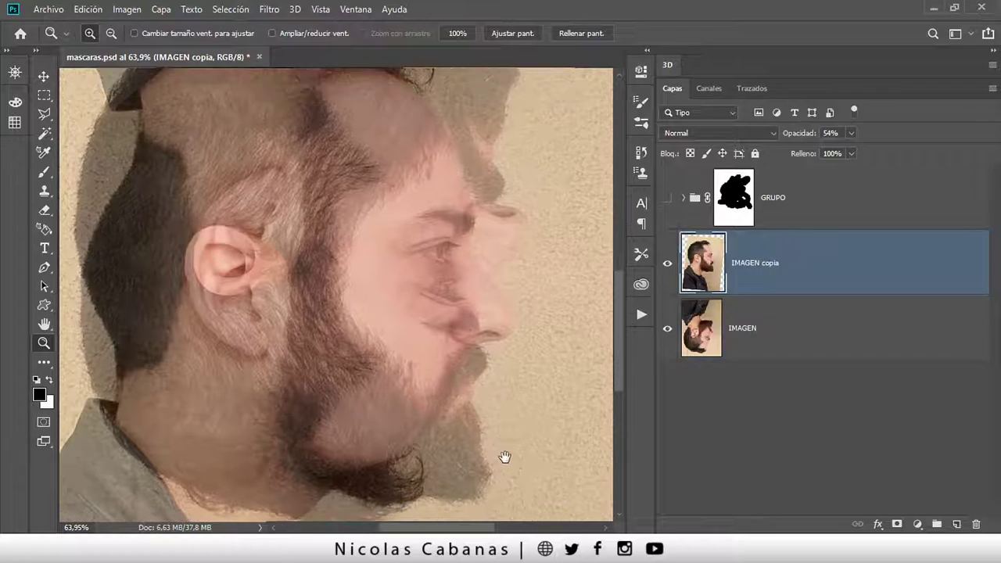
Replace IMAGEN copia's white layer mask with a black hide-all mask
click(897, 525)
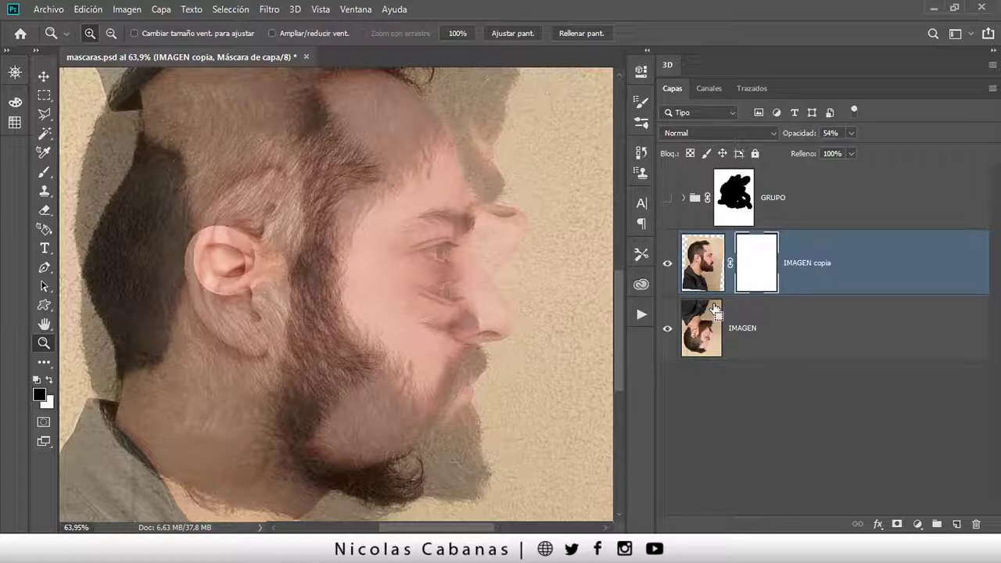
drag(713, 308, 977, 525)
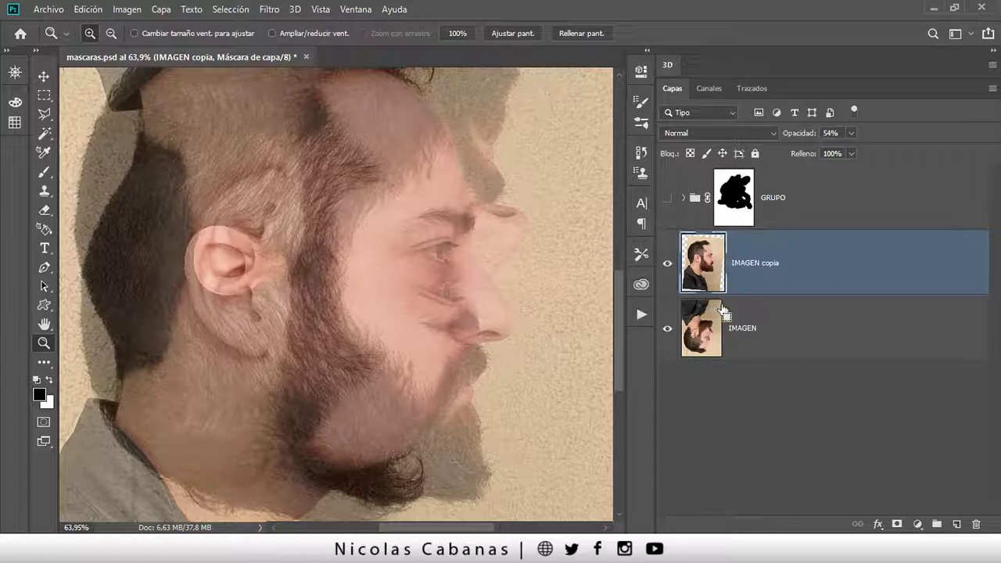
alt+click(897, 525)
key(b)
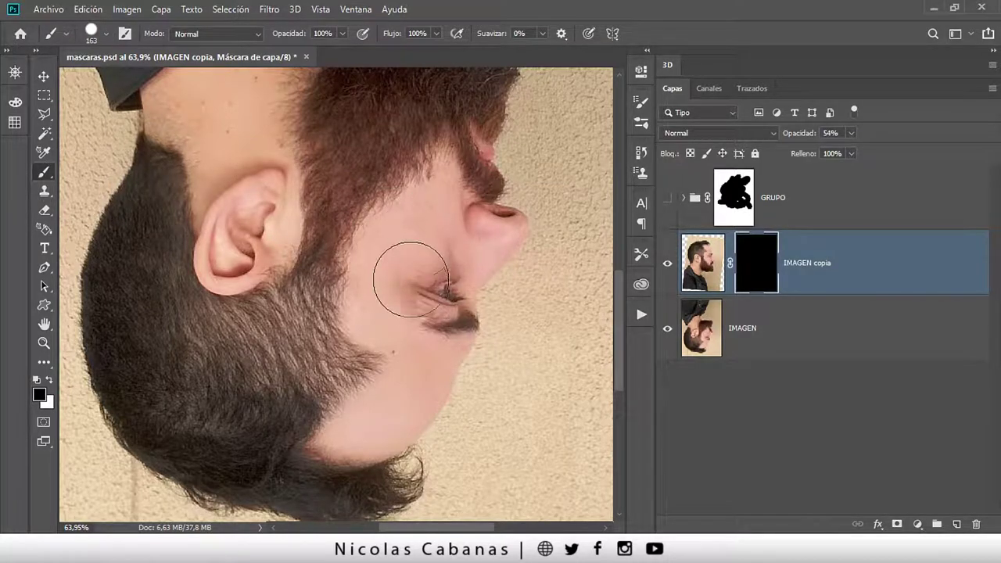
Paint white on the mask at 100% opacity to reveal the upright eye, brow and nose
click(50, 380)
mouse_move(450, 239)
mouse_down()
mouse_move(446, 269)
mouse_move(413, 291)
mouse_move(477, 272)
mouse_up()
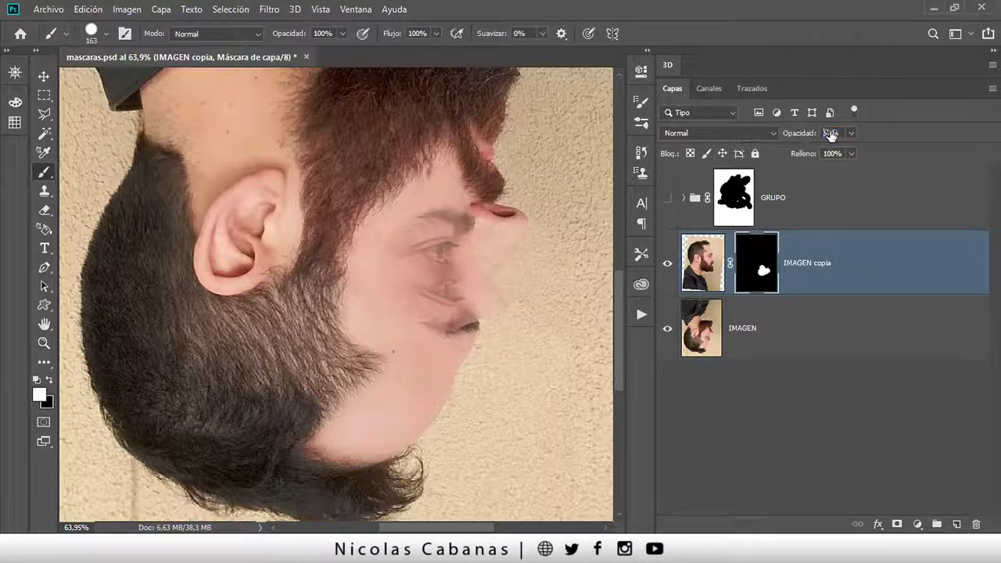
text(100)
key(Return)
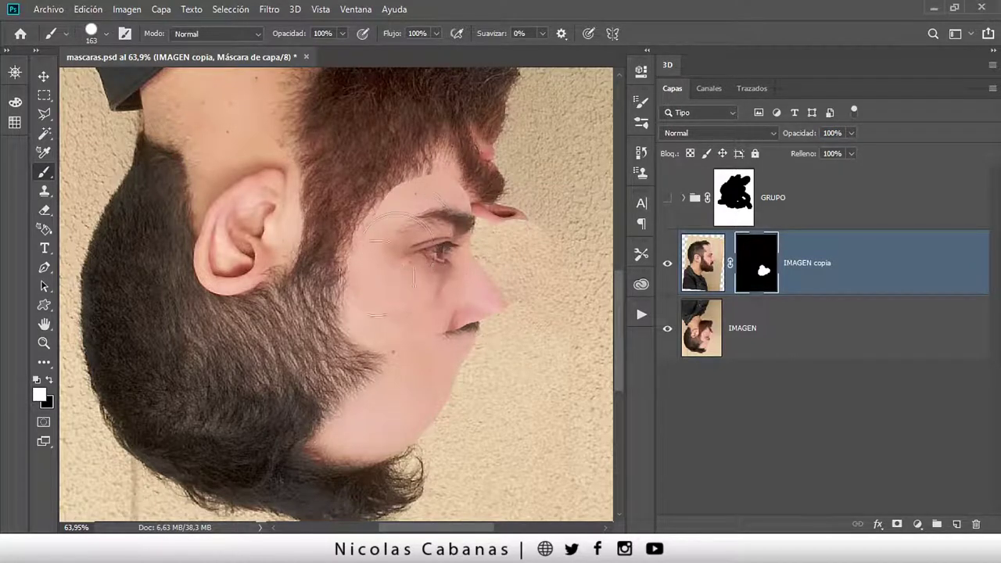
mouse_move(378, 270)
mouse_down()
mouse_move(462, 344)
mouse_move(450, 368)
mouse_move(391, 399)
mouse_move(359, 397)
mouse_move(331, 424)
mouse_move(368, 430)
mouse_move(458, 380)
mouse_move(431, 420)
mouse_move(388, 441)
mouse_move(394, 454)
mouse_move(334, 463)
mouse_move(420, 467)
mouse_move(452, 440)
mouse_move(469, 462)
mouse_move(375, 474)
mouse_move(371, 465)
mouse_move(447, 469)
mouse_move(443, 435)
mouse_up()
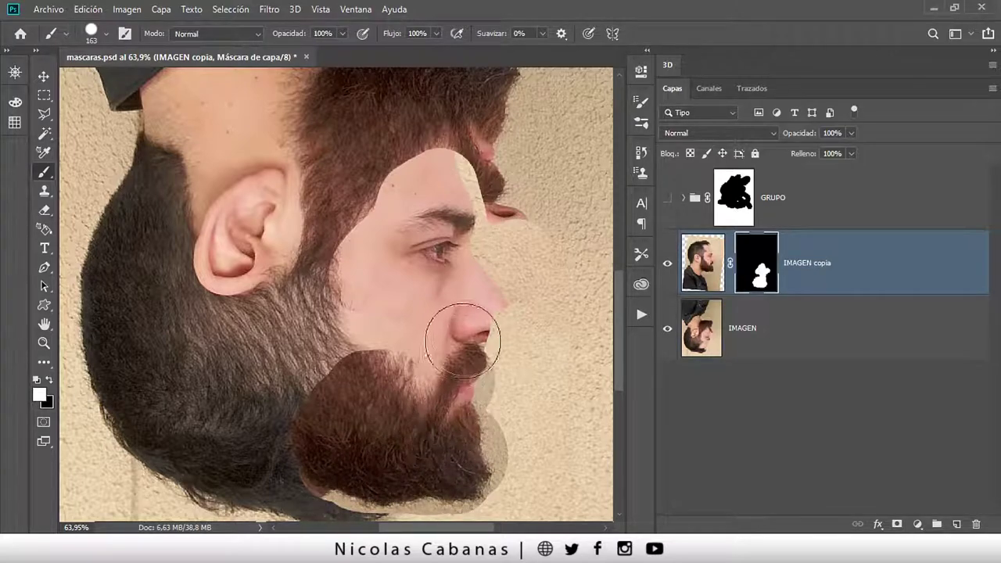
drag(462, 340, 488, 316)
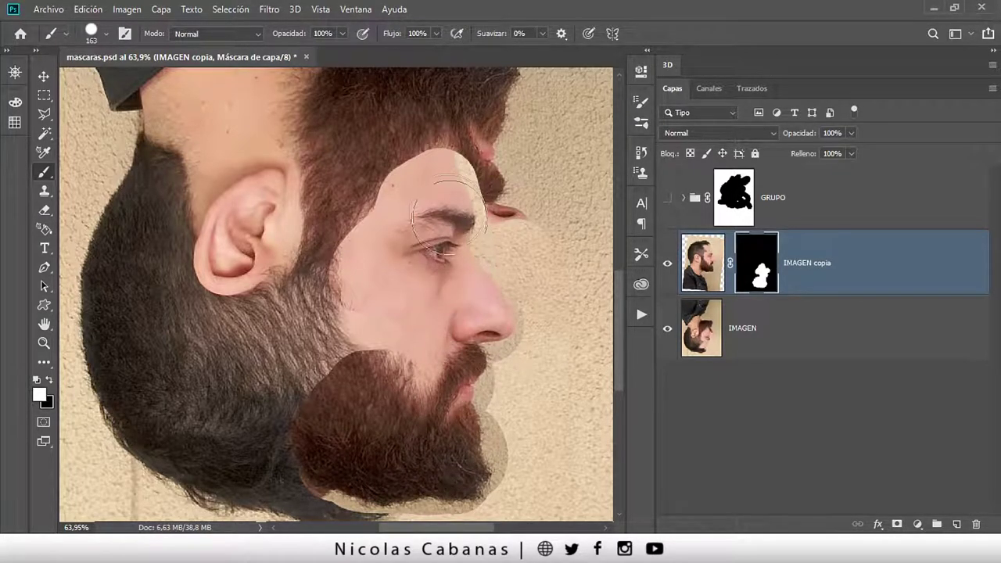
drag(448, 207, 436, 173)
Hide the copy over the upper-right forehead and touch up the brow and below the beard
key(x)
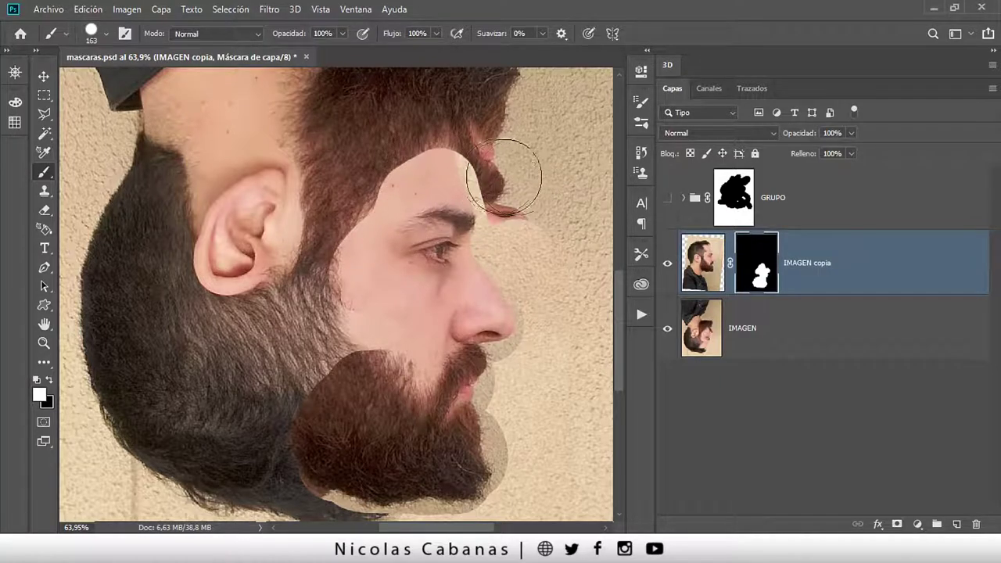
mouse_move(509, 167)
mouse_down()
mouse_move(500, 149)
mouse_move(521, 146)
mouse_move(494, 153)
mouse_move(517, 218)
mouse_up()
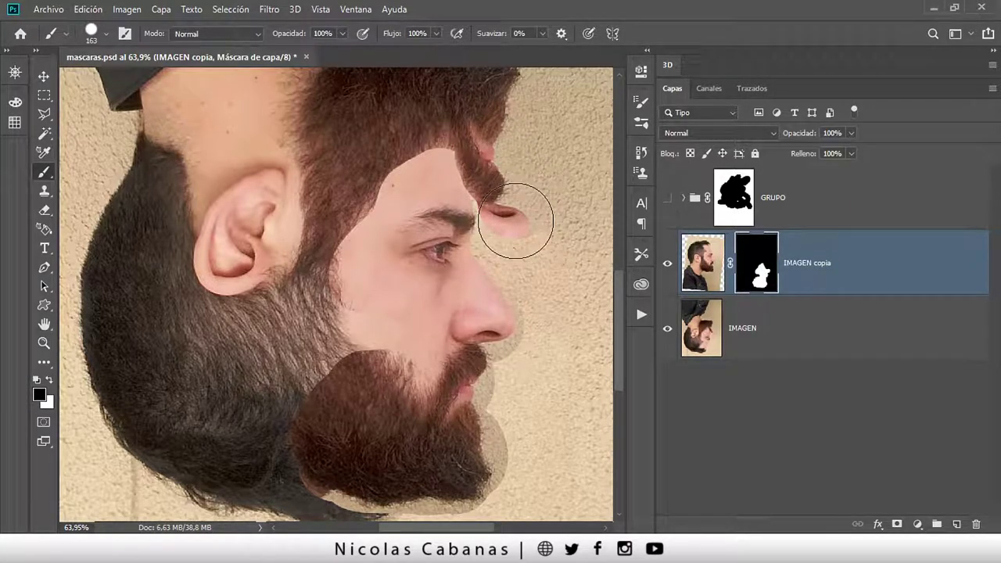
key(x)
mouse_move(515, 226)
mouse_down()
mouse_move(514, 234)
mouse_move(510, 202)
mouse_up()
drag(413, 329, 469, 235)
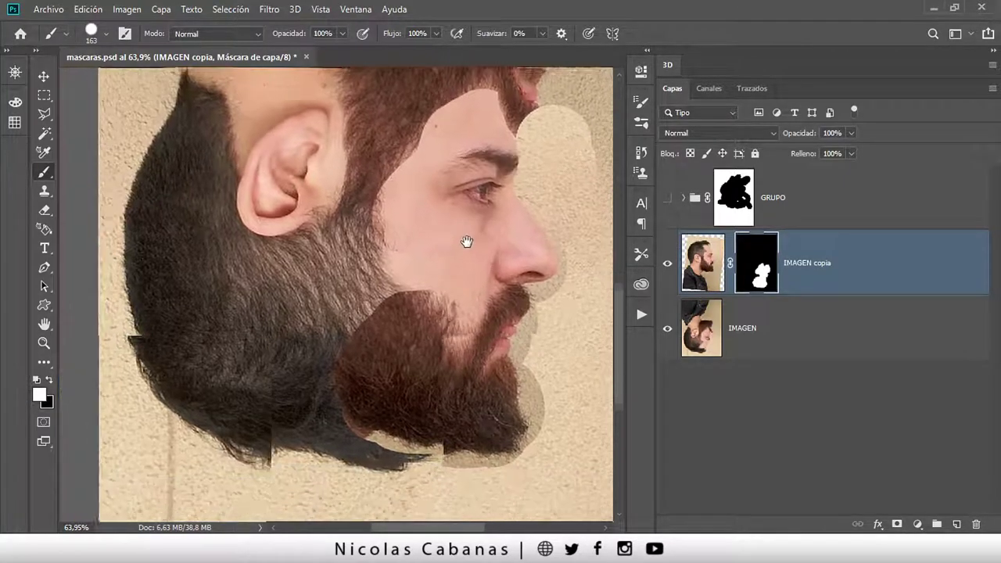
mouse_move(391, 452)
mouse_down()
mouse_move(351, 438)
mouse_move(358, 418)
mouse_move(412, 467)
mouse_move(382, 459)
mouse_move(412, 459)
mouse_move(387, 450)
mouse_move(415, 435)
mouse_move(424, 458)
mouse_move(461, 456)
mouse_up()
Paint black along the mouth and nose edge and over the pale patch, then zoom out
key(x)
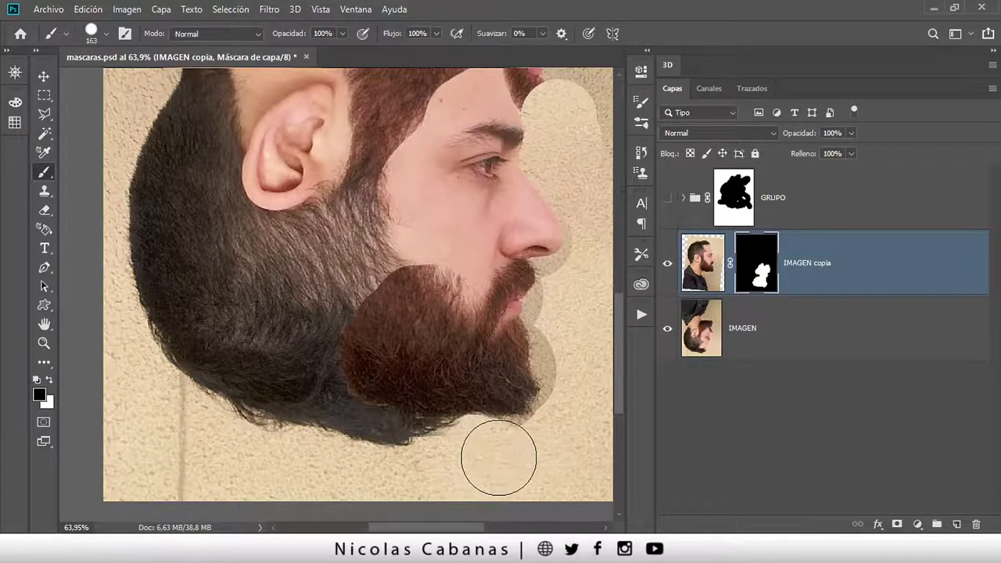
mouse_move(581, 391)
mouse_down()
mouse_move(429, 402)
mouse_move(415, 313)
mouse_up()
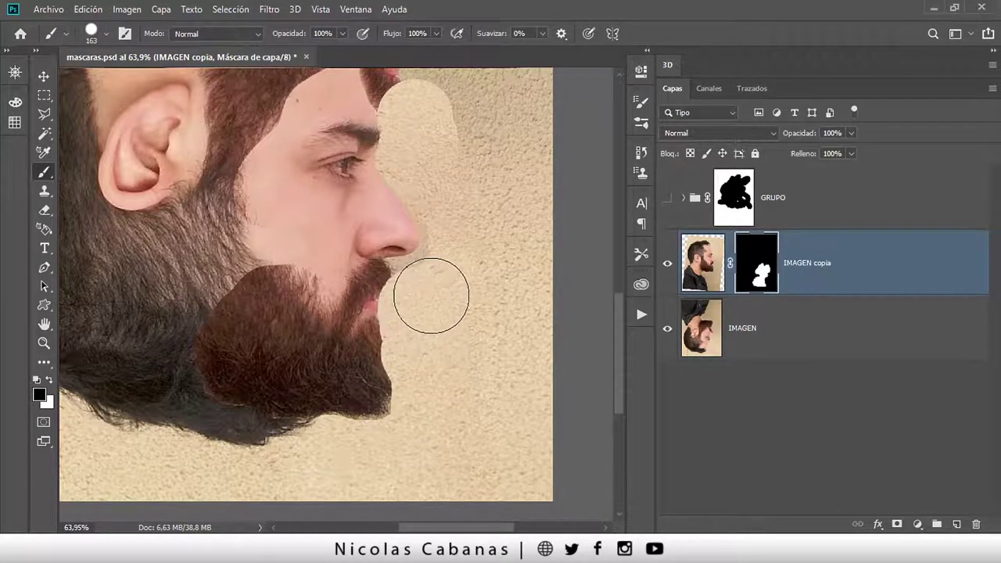
drag(416, 309, 453, 276)
scroll(469, 281, up, 3)
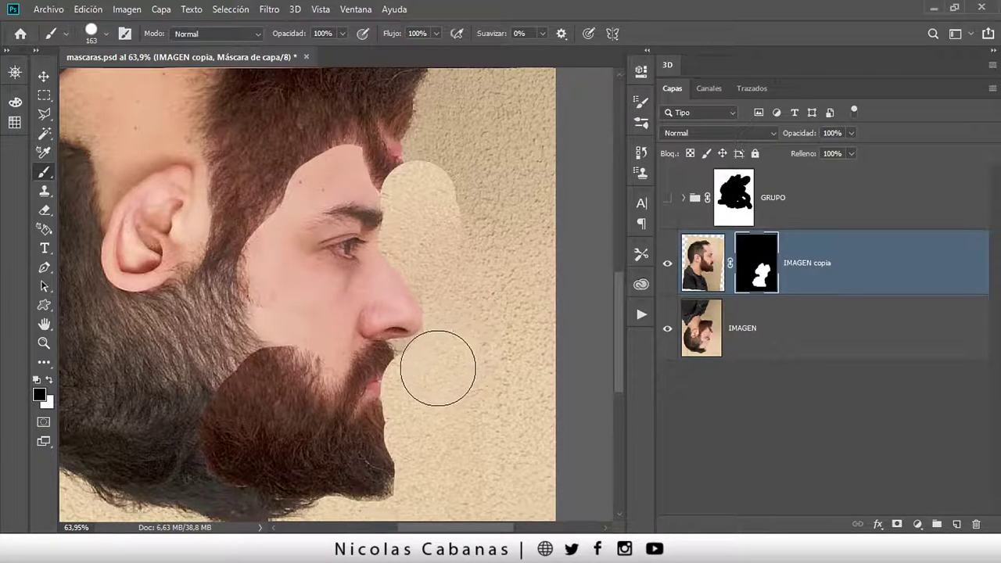
mouse_move(443, 263)
mouse_down()
mouse_move(476, 224)
mouse_move(455, 219)
mouse_up()
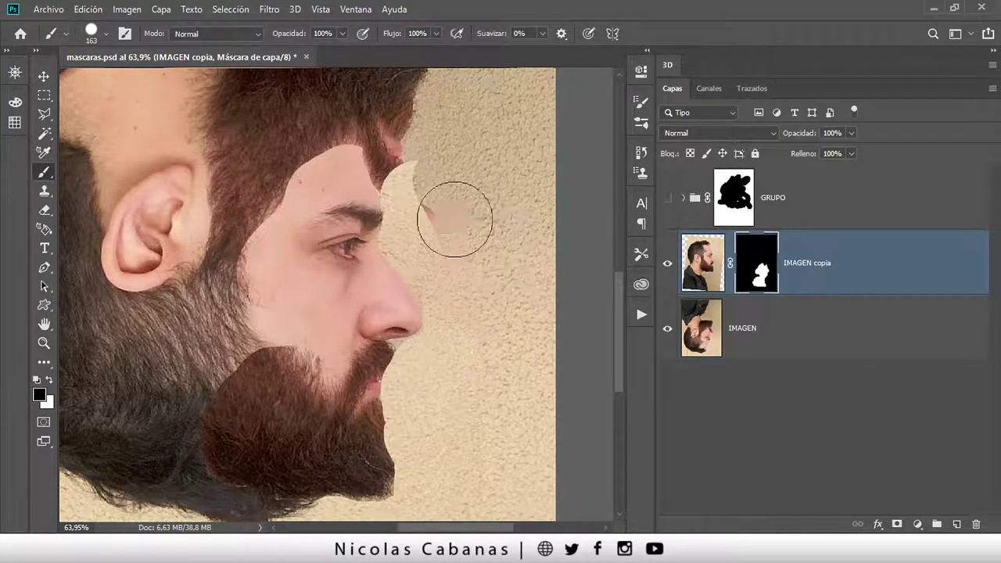
mouse_move(413, 168)
mouse_down()
mouse_move(446, 196)
mouse_move(407, 166)
mouse_move(432, 206)
mouse_move(418, 231)
mouse_move(393, 222)
mouse_move(431, 242)
mouse_up()
key(x)
key(z)
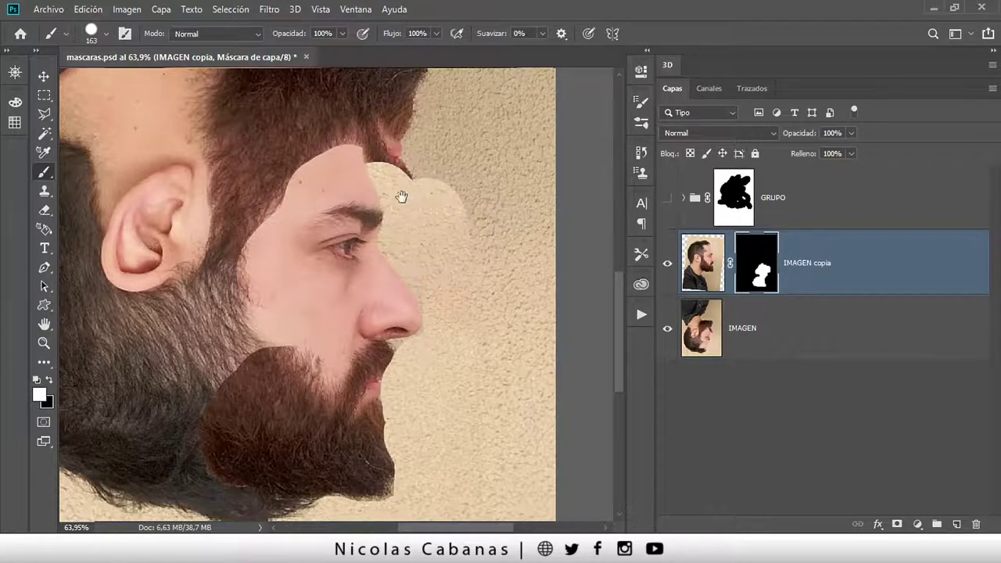
drag(402, 196, 454, 227)
alt+click(391, 340)
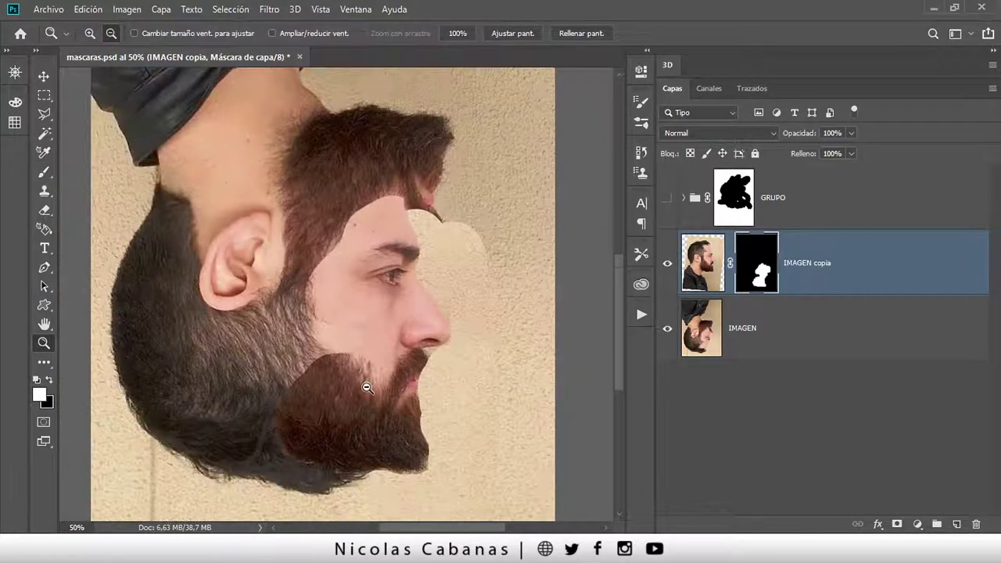
At 50% zoom, brush white onto IMAGEN copia's mask below the upright beard and chin
alt+click(362, 387)
click(388, 388)
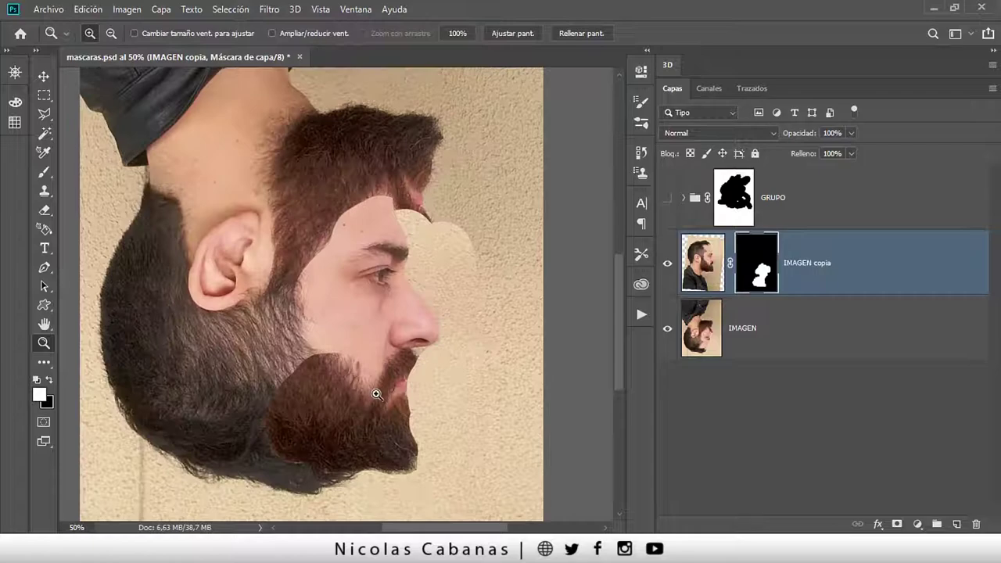
key(b)
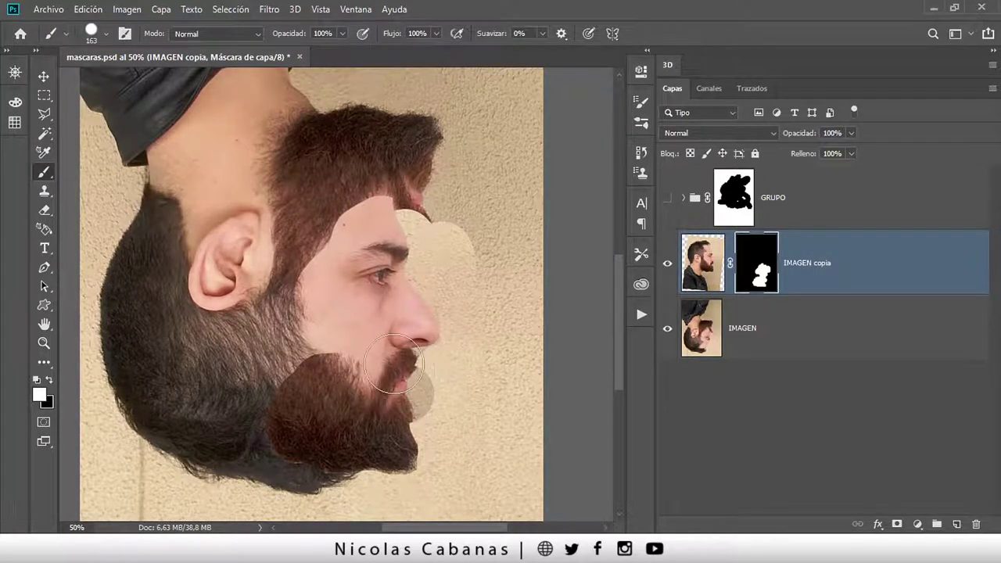
drag(384, 416, 316, 455)
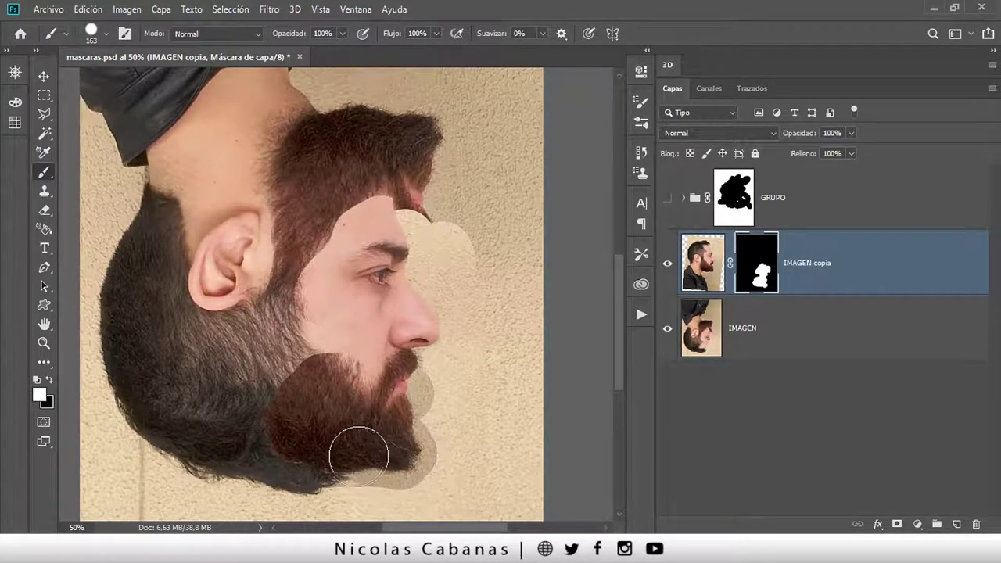
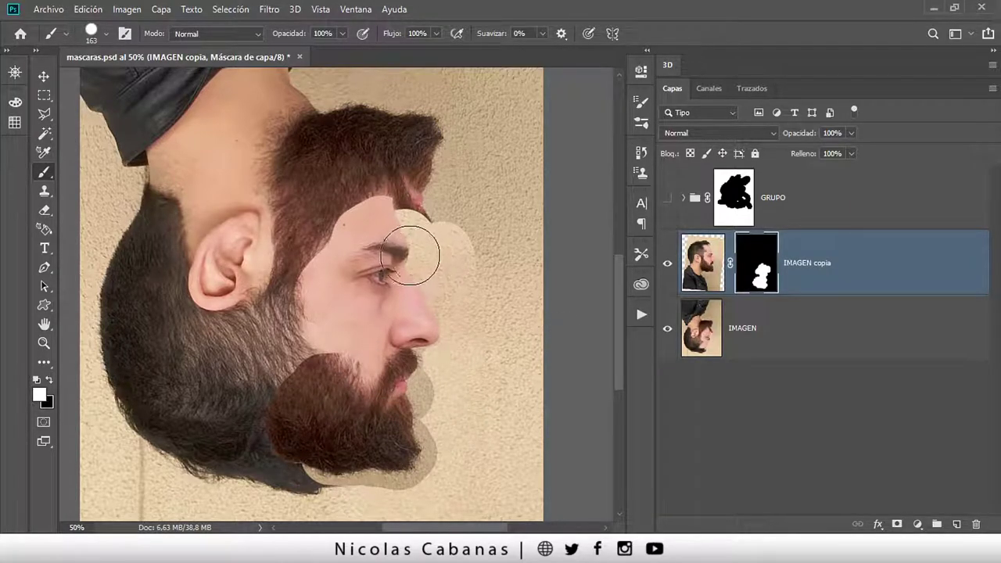
Rotate the IMAGEN copia face layer about 3.5 degrees
click(704, 266)
key(ctrl+t)
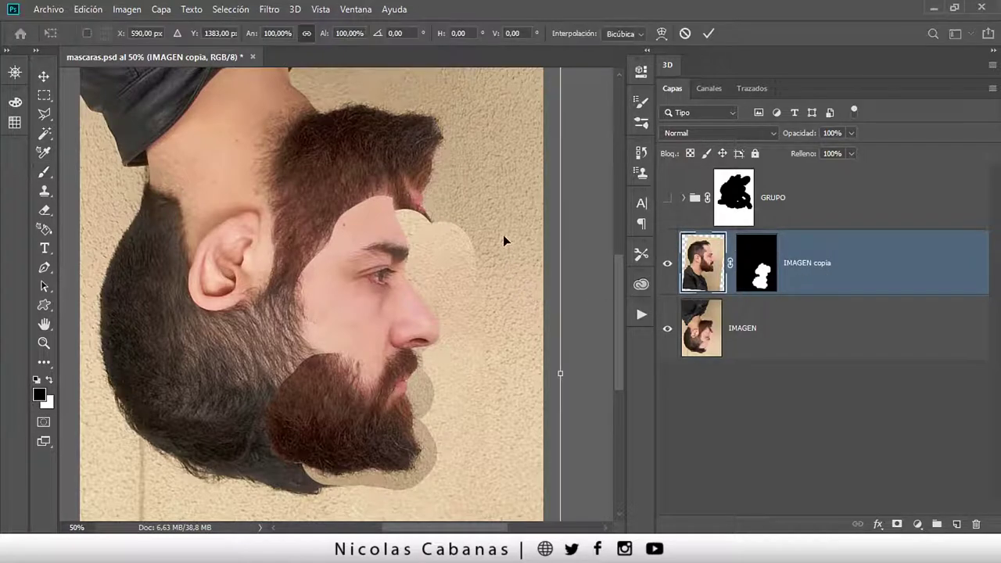
drag(589, 204, 598, 227)
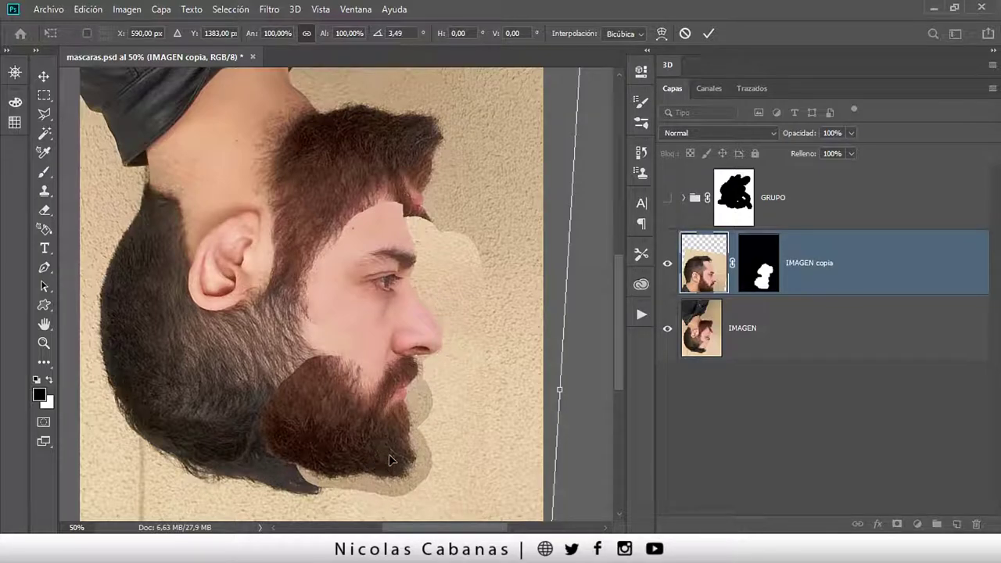
key(Return)
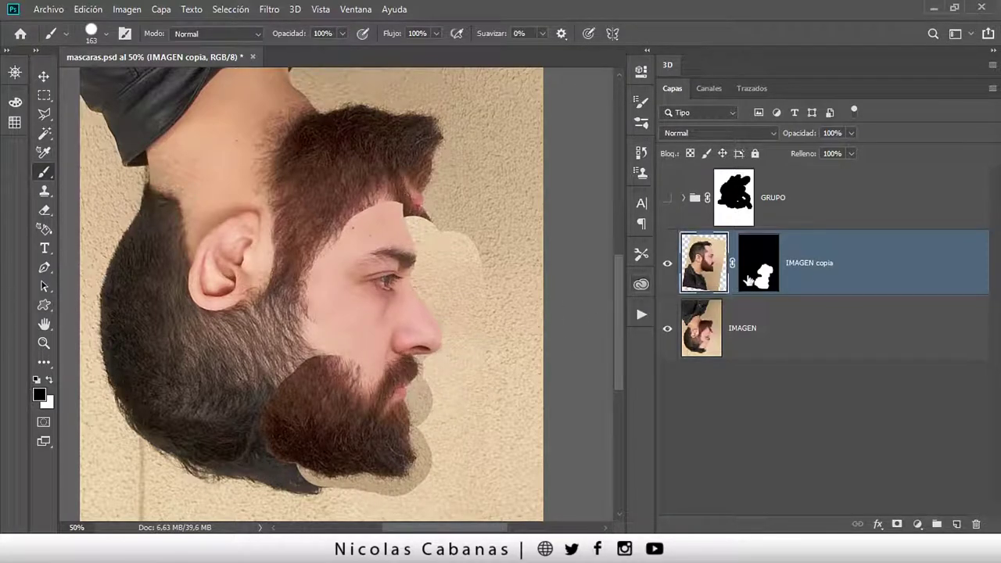
Paint the IMAGEN copia layer mask to trim the upright face's lower beard
click(749, 280)
key(x)
mouse_move(307, 379)
mouse_down()
mouse_move(316, 370)
mouse_move(287, 444)
mouse_move(423, 452)
mouse_move(443, 409)
mouse_up()
key(x)
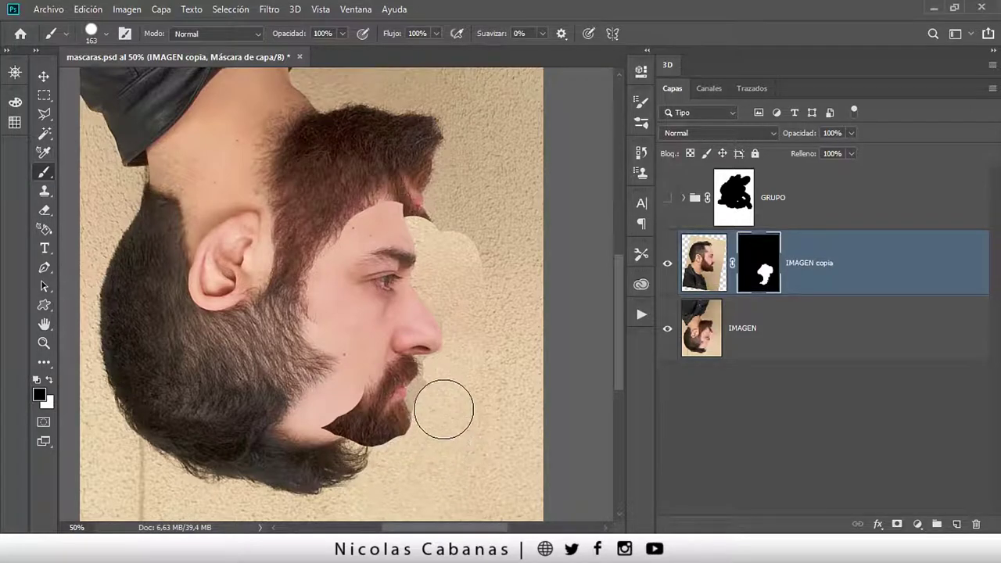
Shift the face left and rotate it about 1.65° to align with the upside-down head
key(v)
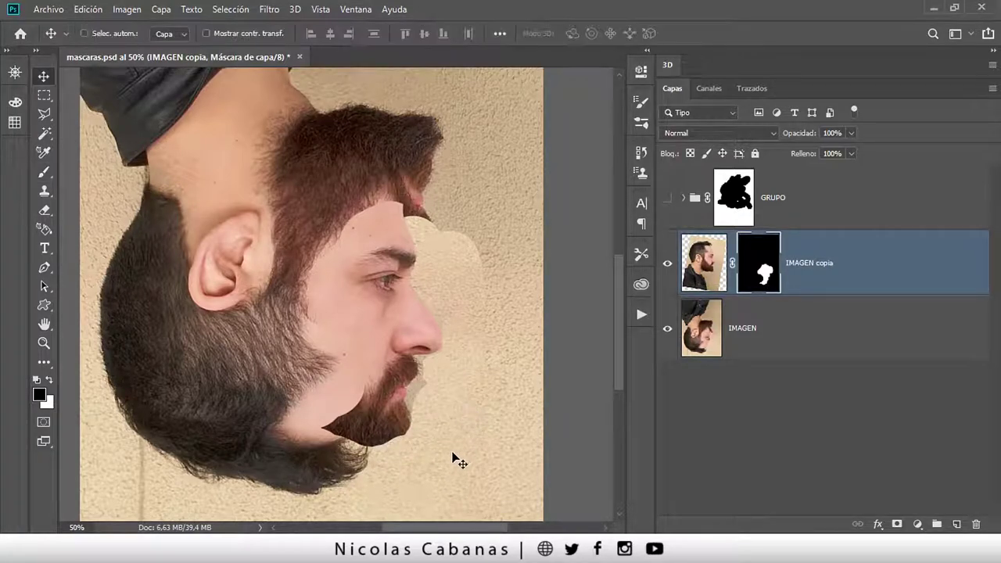
mouse_move(451, 458)
mouse_down()
mouse_move(434, 451)
mouse_move(458, 453)
mouse_move(448, 462)
mouse_move(435, 442)
mouse_up()
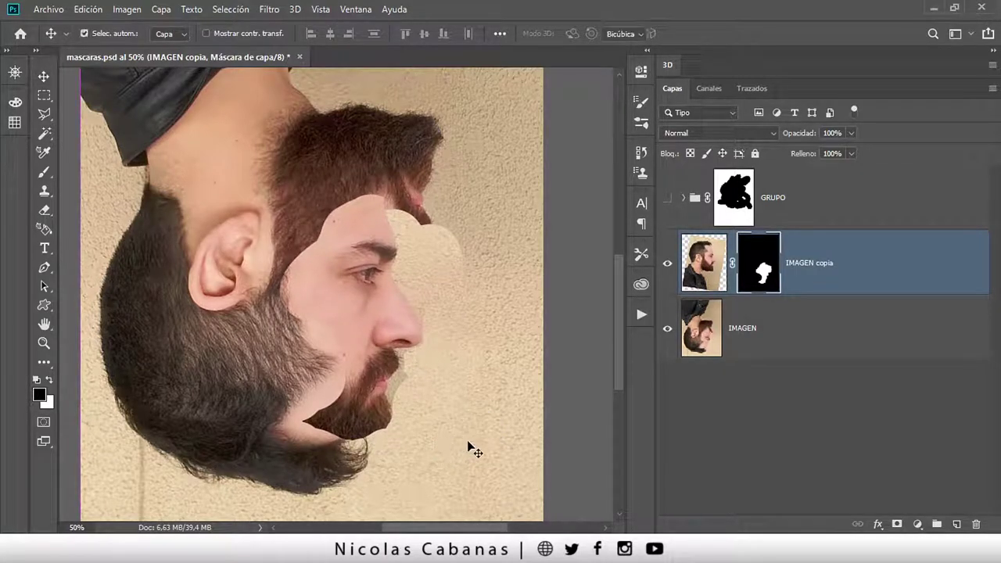
key(ctrl+t)
drag(565, 423, 584, 438)
drag(471, 431, 465, 436)
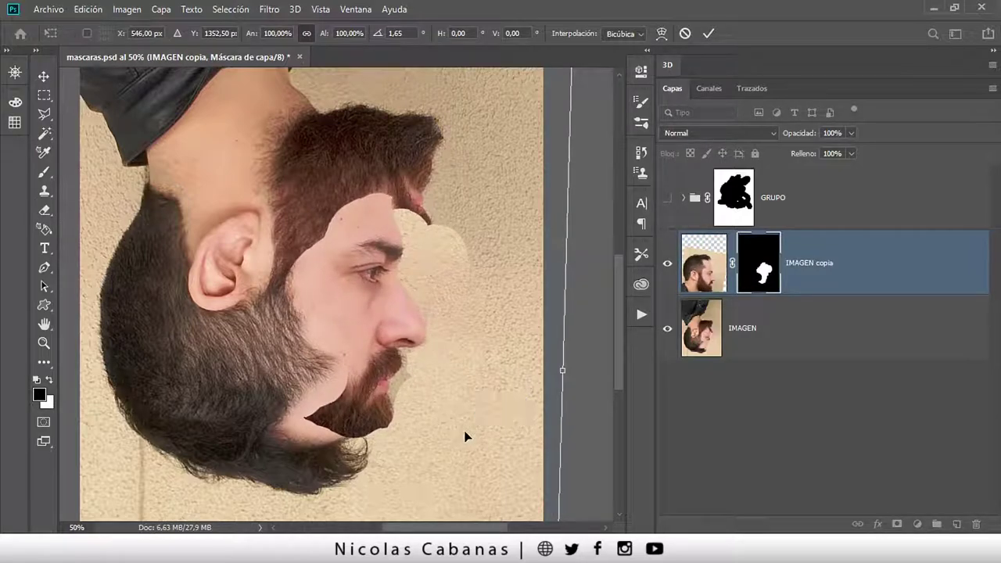
key(Return)
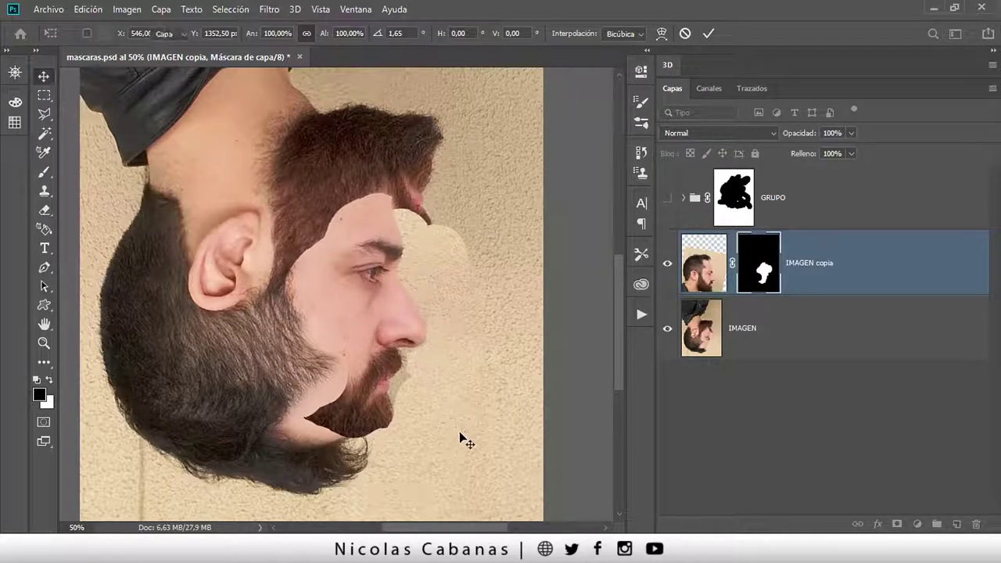
Zoom in on the face and nudge the upright layer slightly right and down
key(z)
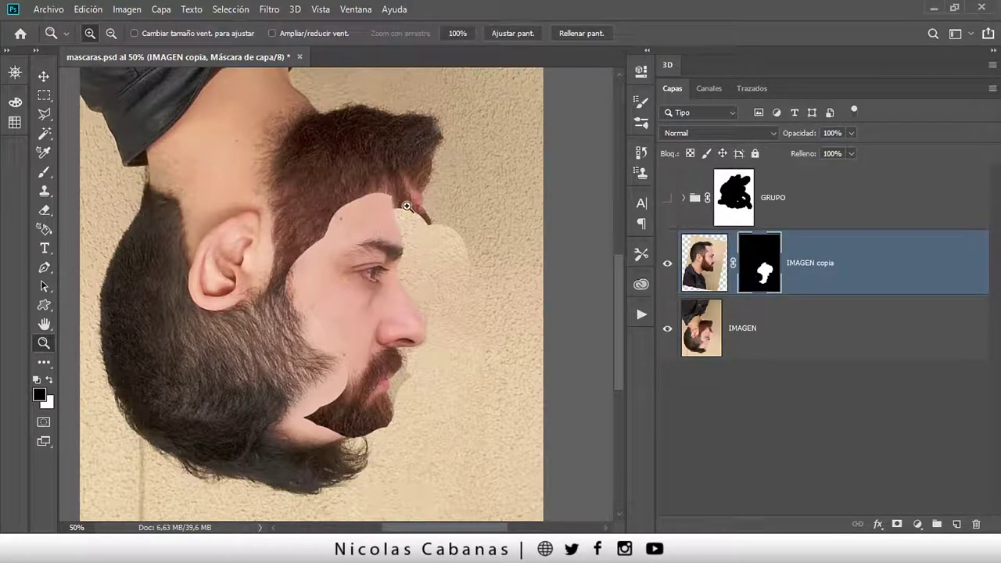
click(428, 209)
key(v)
drag(382, 347, 388, 365)
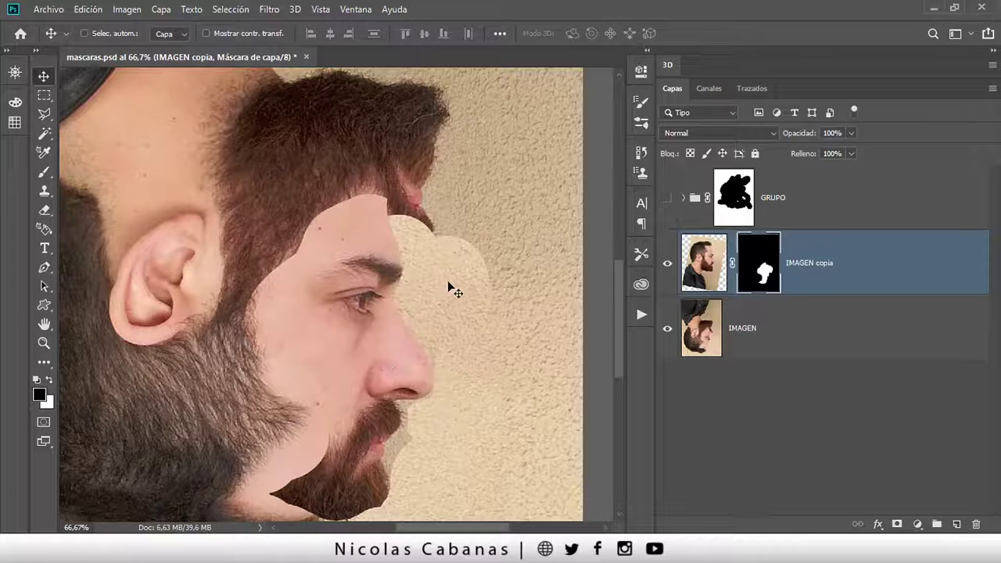
Lower brush opacity to about 59% and blend the hair along the forehead edge
key(b)
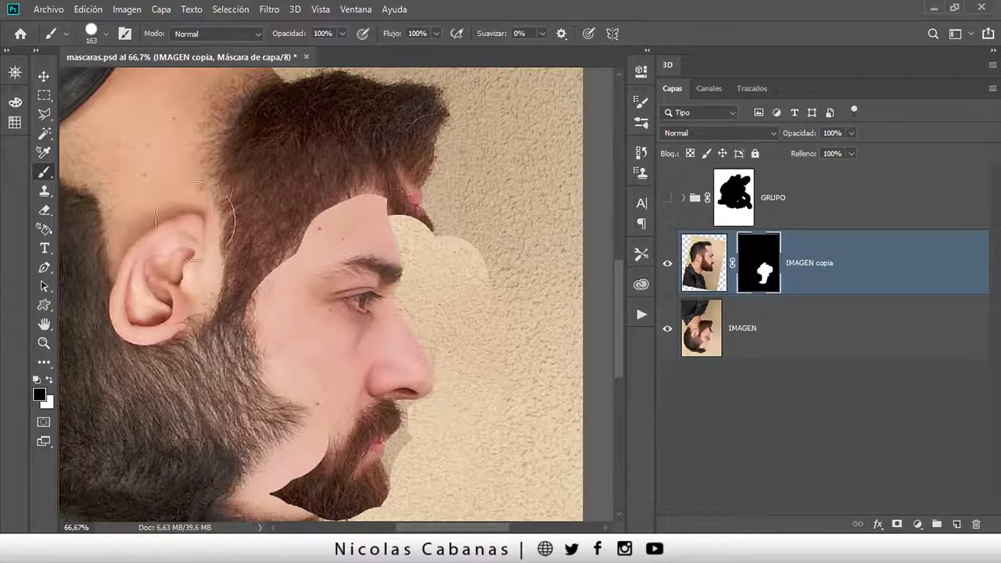
right_click(381, 182)
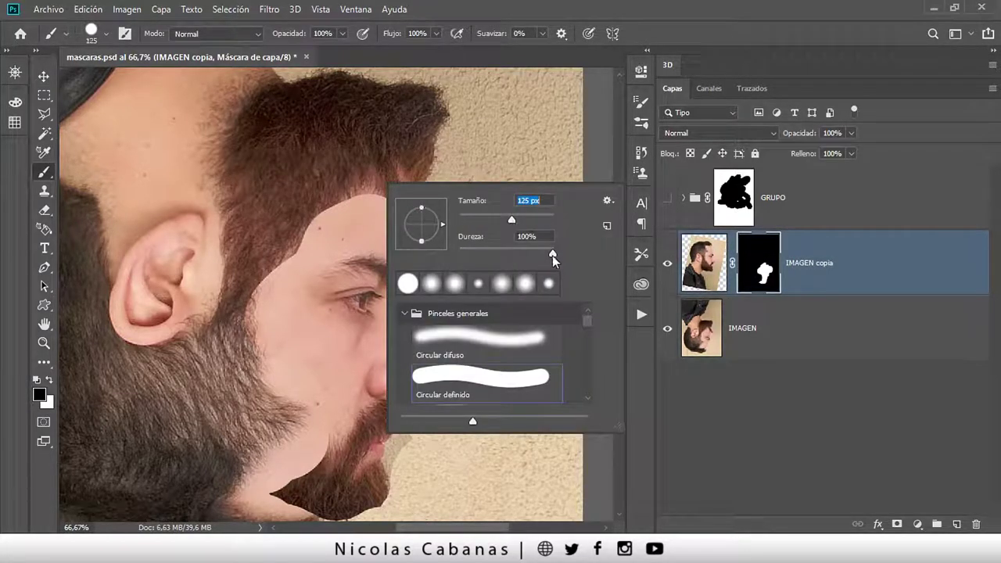
drag(291, 40, 274, 41)
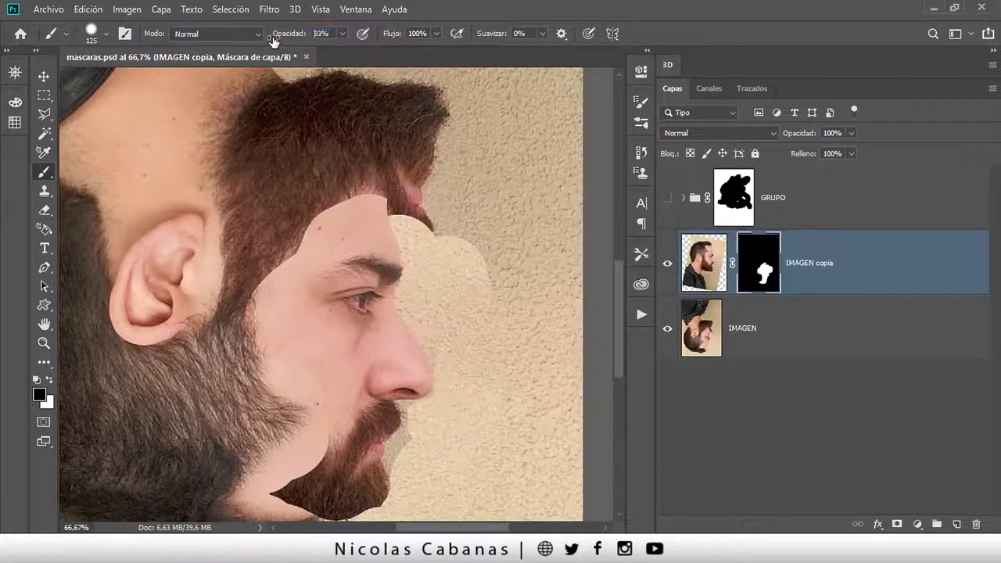
mouse_move(398, 202)
mouse_down()
mouse_move(401, 191)
mouse_move(347, 179)
mouse_move(291, 217)
mouse_move(223, 327)
mouse_up()
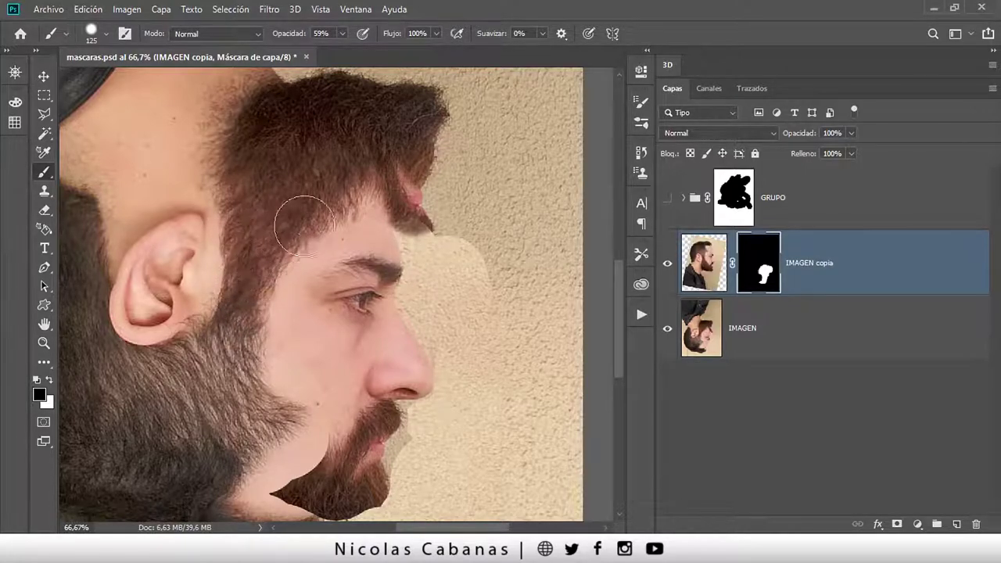
mouse_move(395, 205)
mouse_down()
mouse_move(427, 235)
mouse_move(407, 227)
mouse_up()
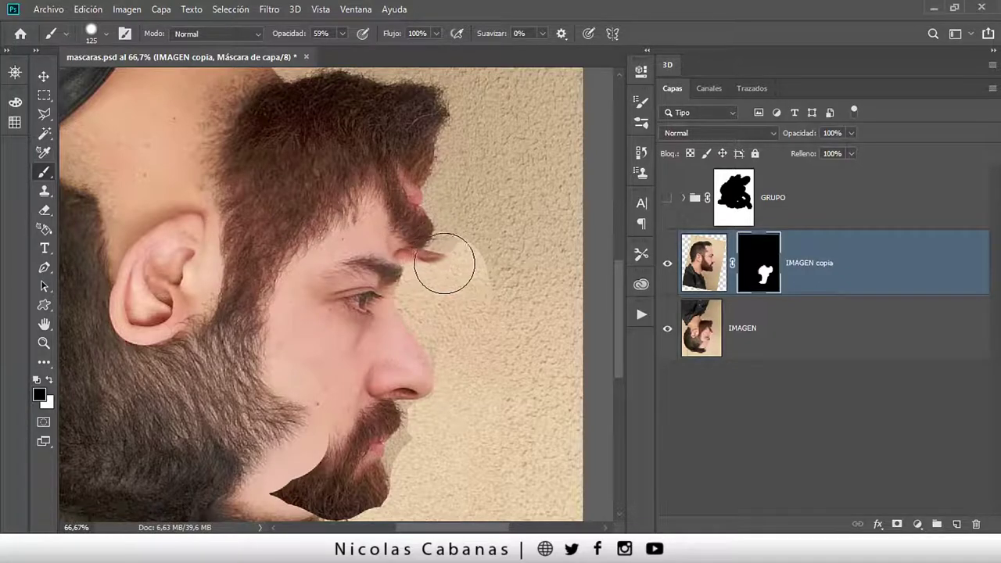
mouse_move(445, 264)
mouse_down()
mouse_move(462, 286)
mouse_move(449, 261)
mouse_move(429, 272)
mouse_up()
Zoom in on the brow, mask away the pink strip, and shrink the brush to 53 px
ctrl+click(431, 240)
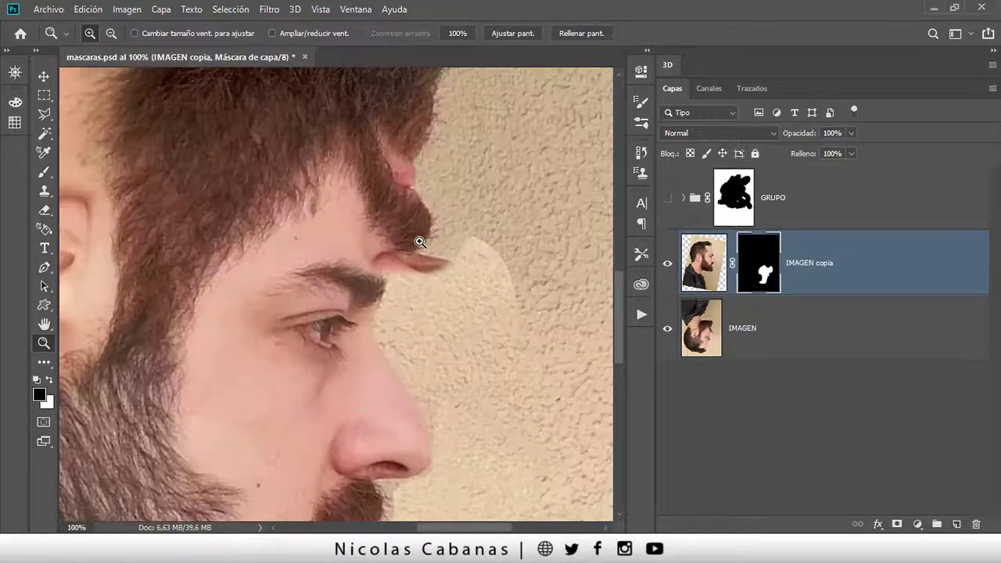
ctrl+click(420, 239)
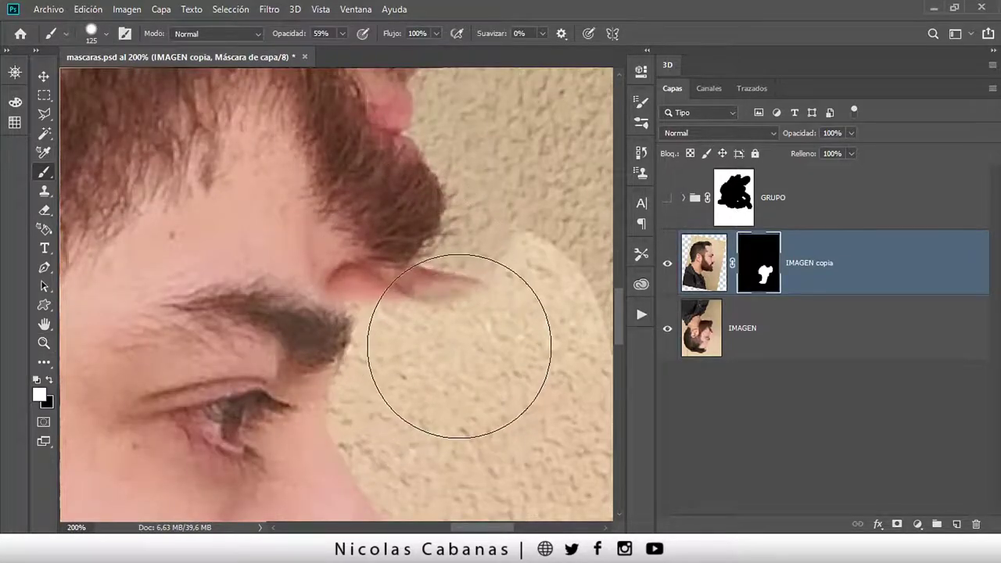
drag(447, 359, 400, 358)
key(x)
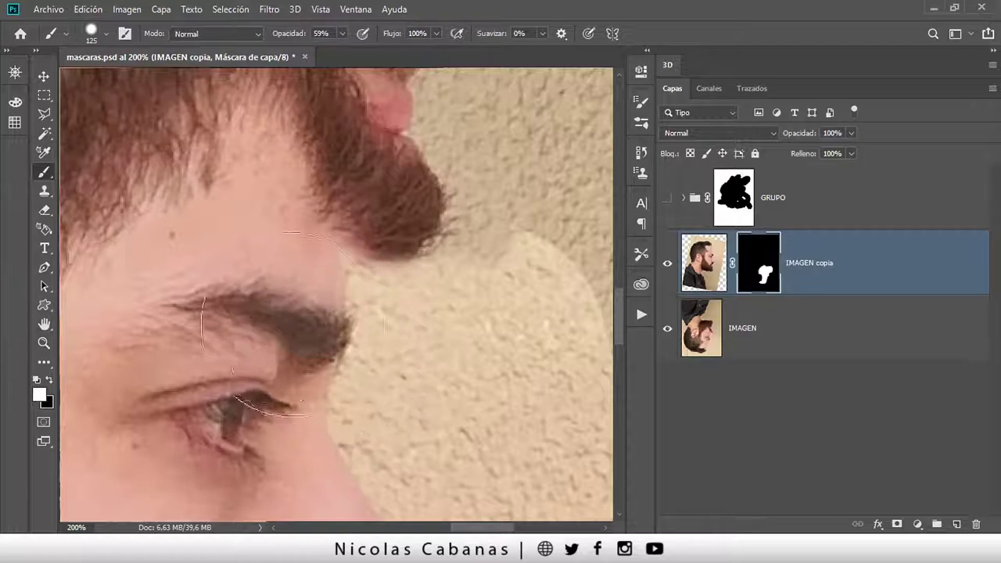
key(x)
drag(285, 219, 234, 223)
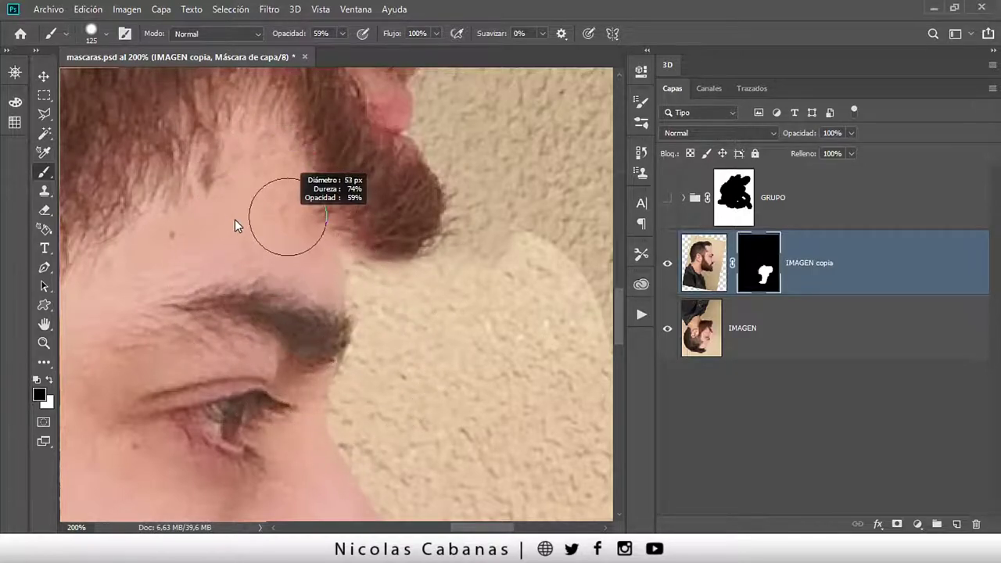
key(x)
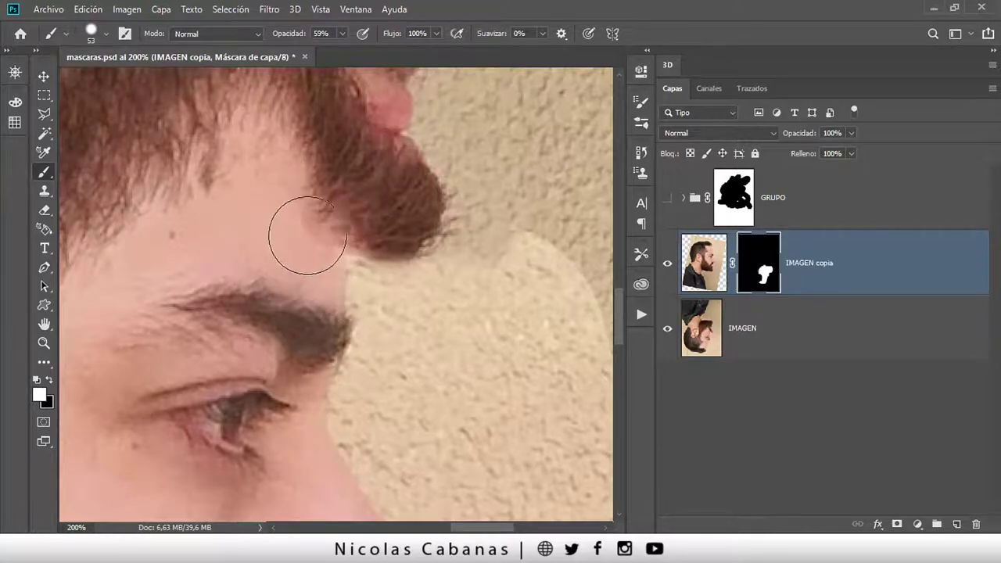
key(z)
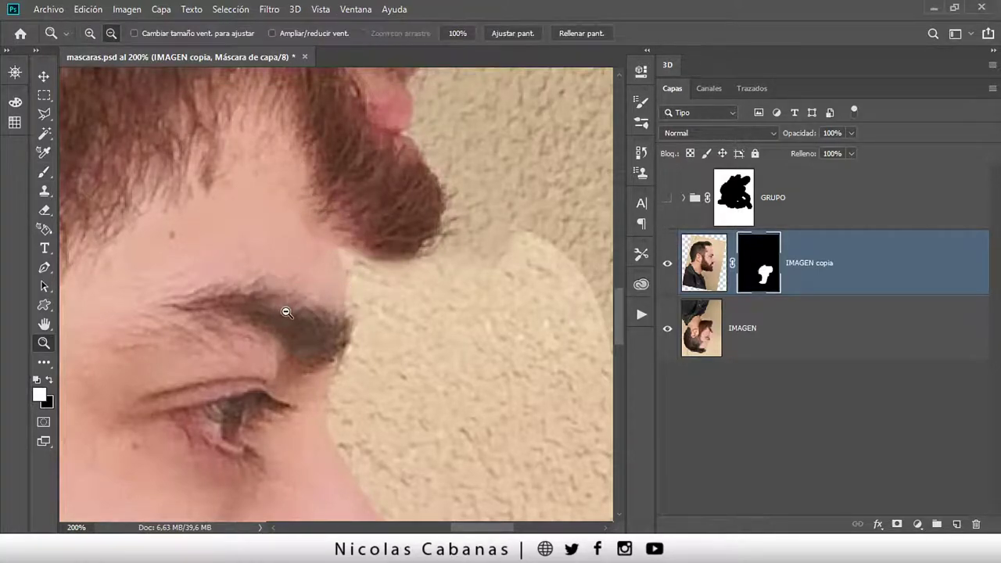
alt+click(286, 313)
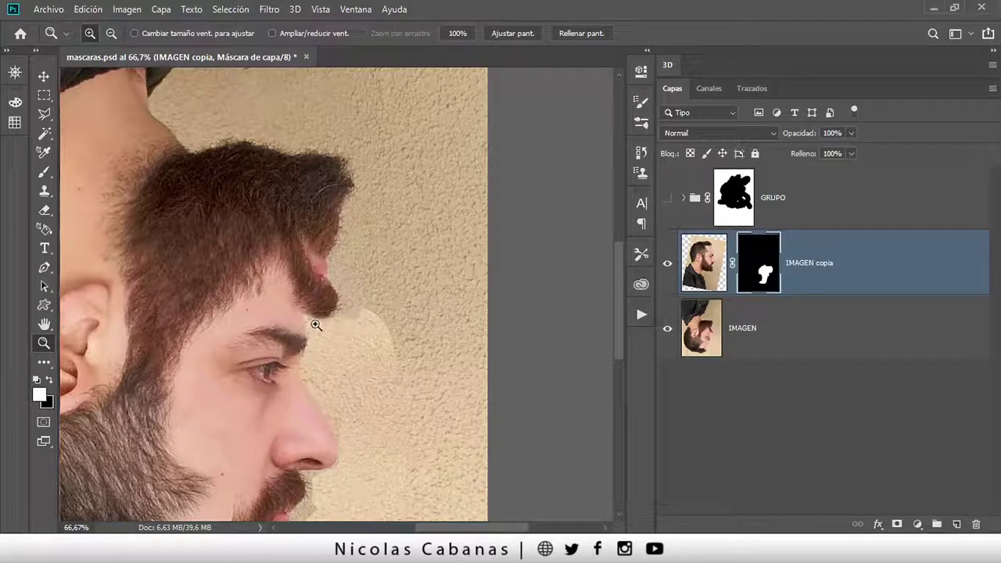
Rotate the IMAGEN copia face 3.37°, shift it slightly down, and commit the transform
key(ctrl+t)
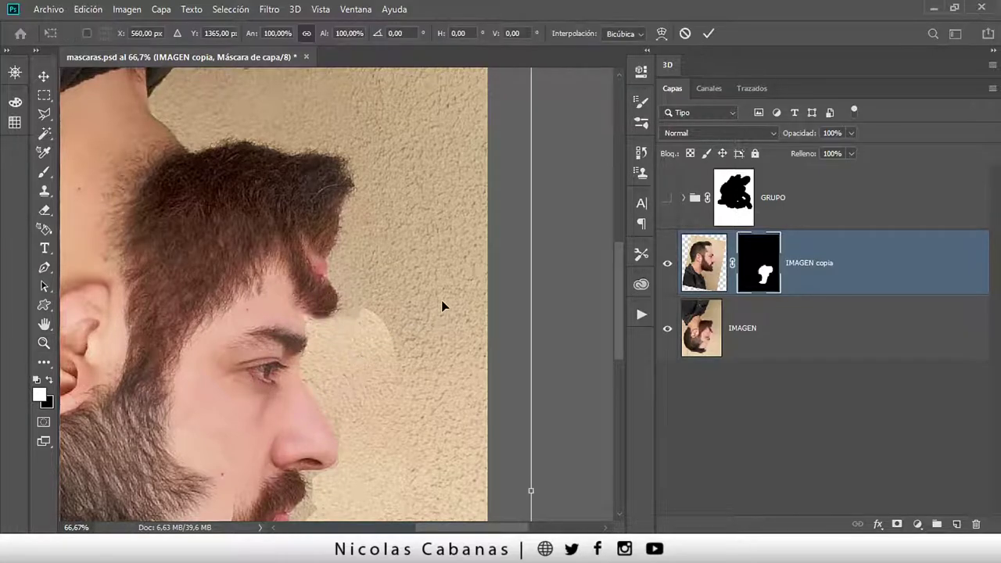
mouse_move(571, 304)
mouse_down()
mouse_move(581, 335)
mouse_move(501, 356)
mouse_move(460, 341)
mouse_move(469, 318)
mouse_up()
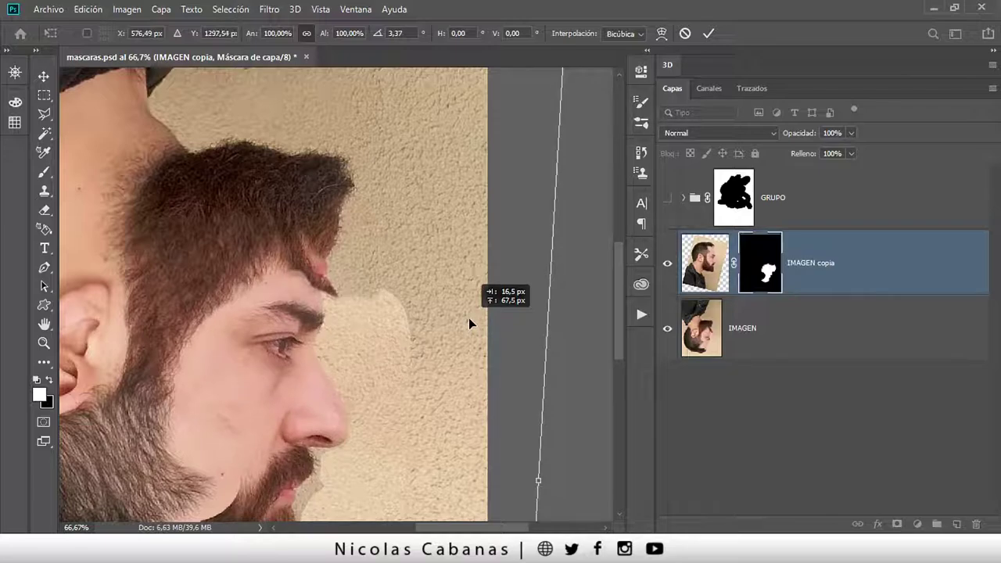
scroll(469, 318, down, 2)
mouse_move(348, 398)
mouse_down()
mouse_move(353, 312)
mouse_move(379, 300)
mouse_move(376, 323)
mouse_up()
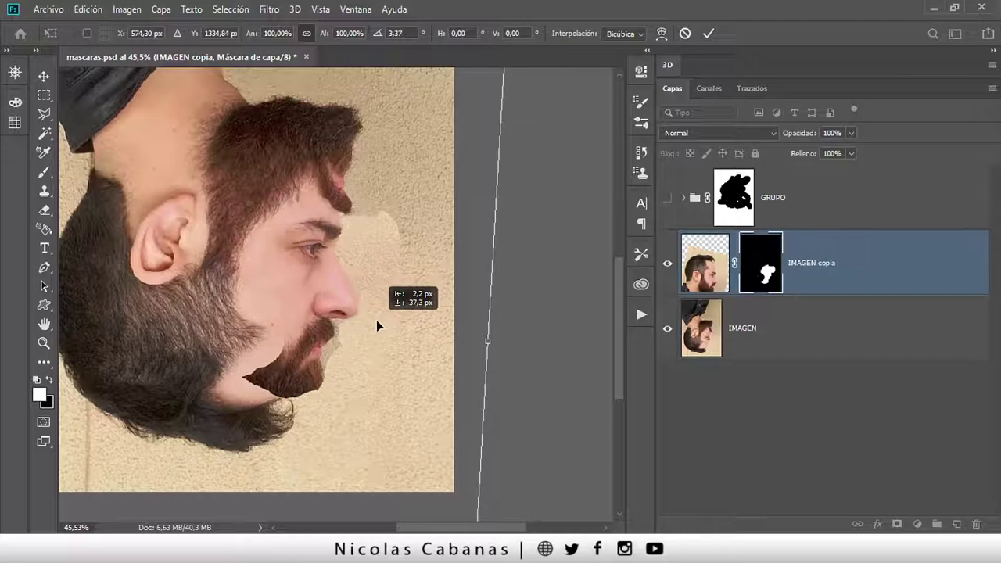
key(Return)
key(z)
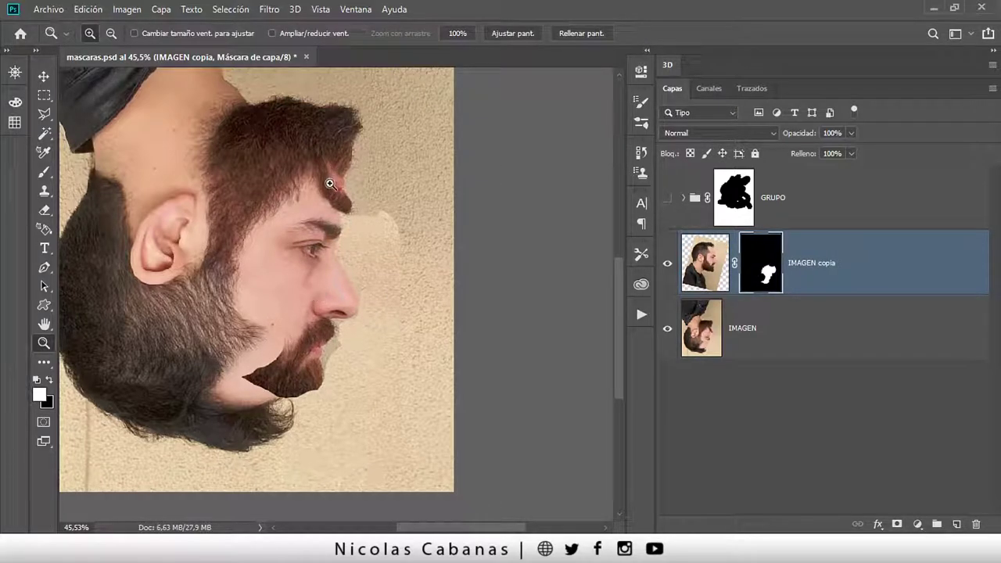
With a 97 px brush, mask the beard edge below the chin and restore the chin patch
click(276, 395)
key(b)
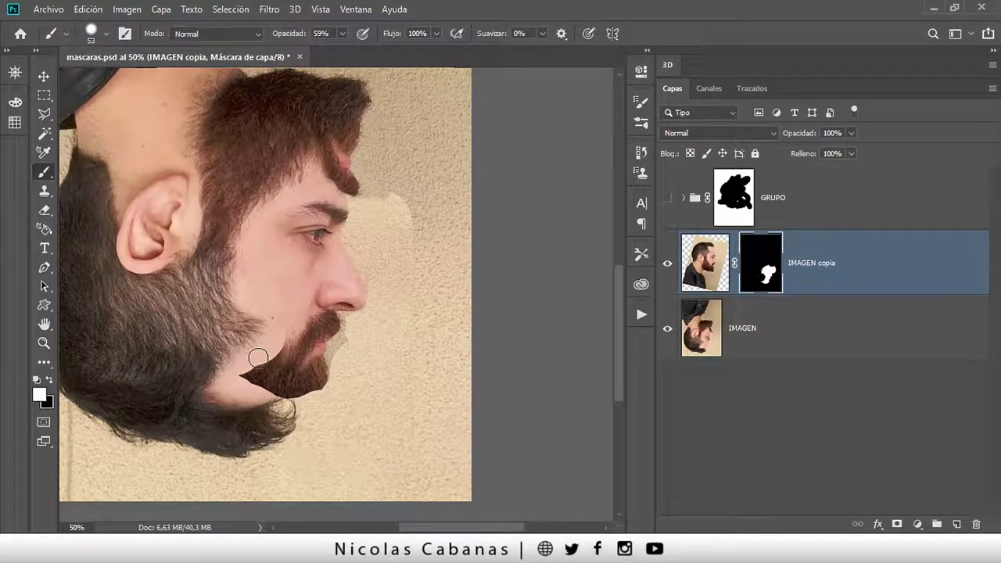
drag(258, 358, 259, 360)
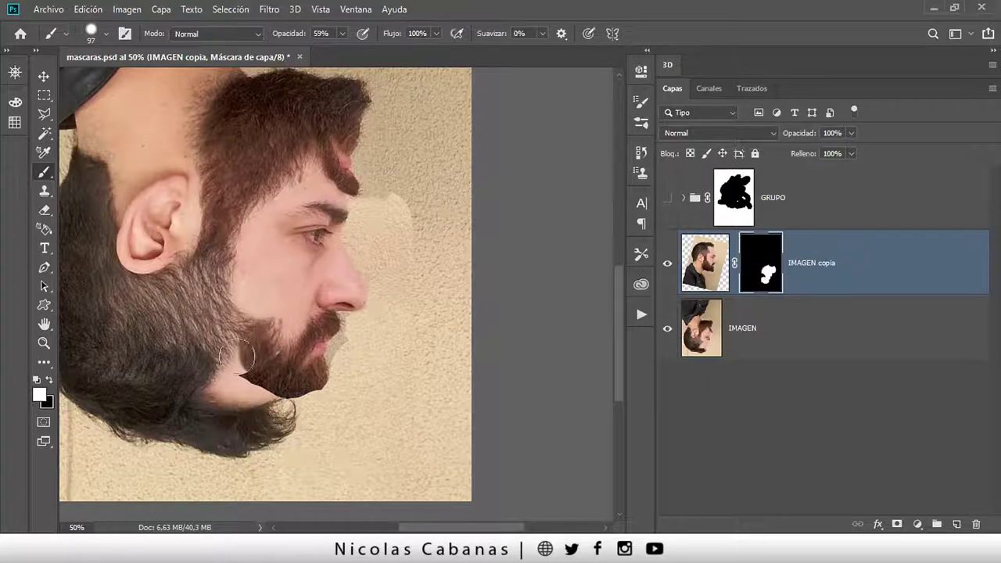
scroll(239, 356, up, 3)
scroll(239, 356, up, 2)
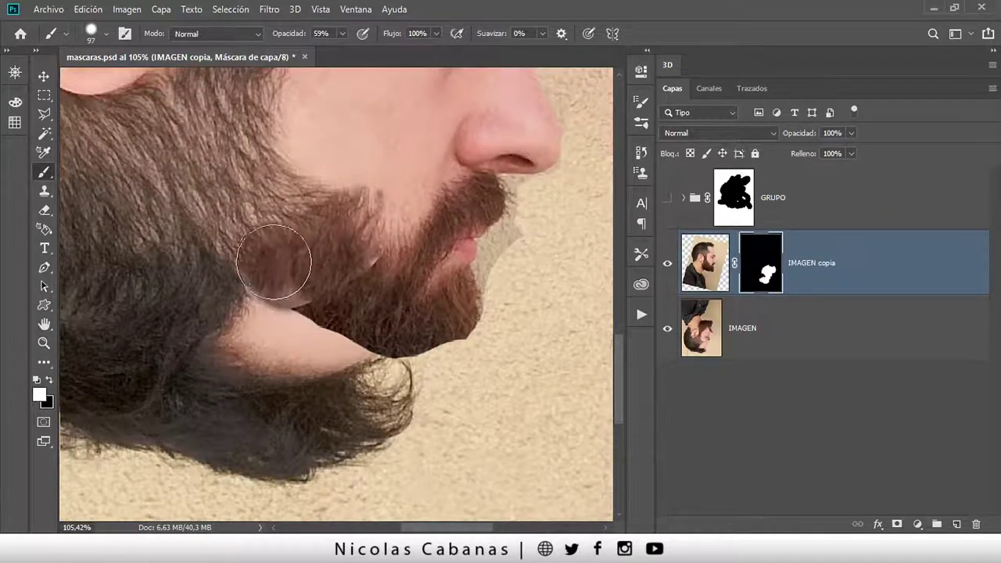
key(x)
drag(308, 324, 319, 330)
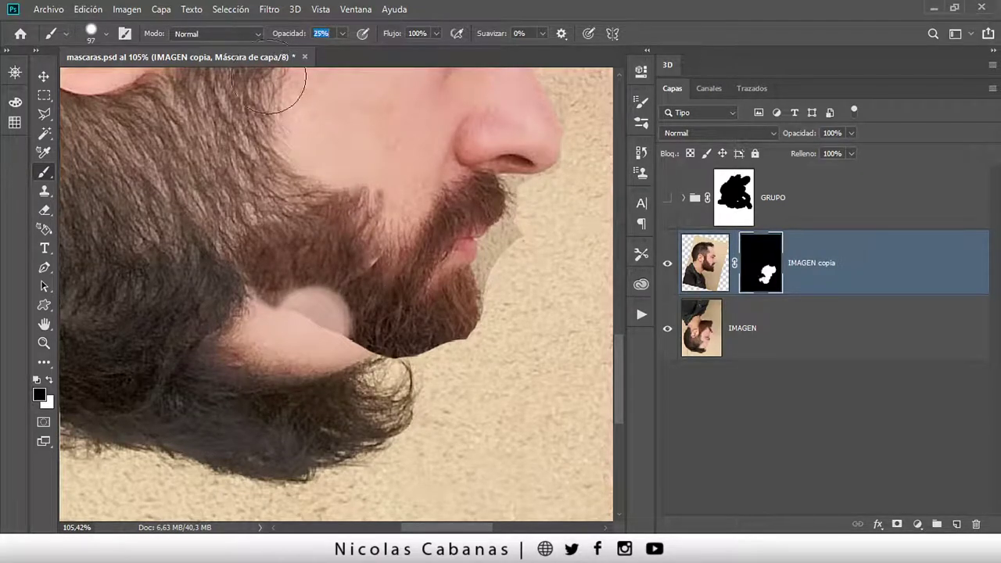
drag(319, 313, 320, 310)
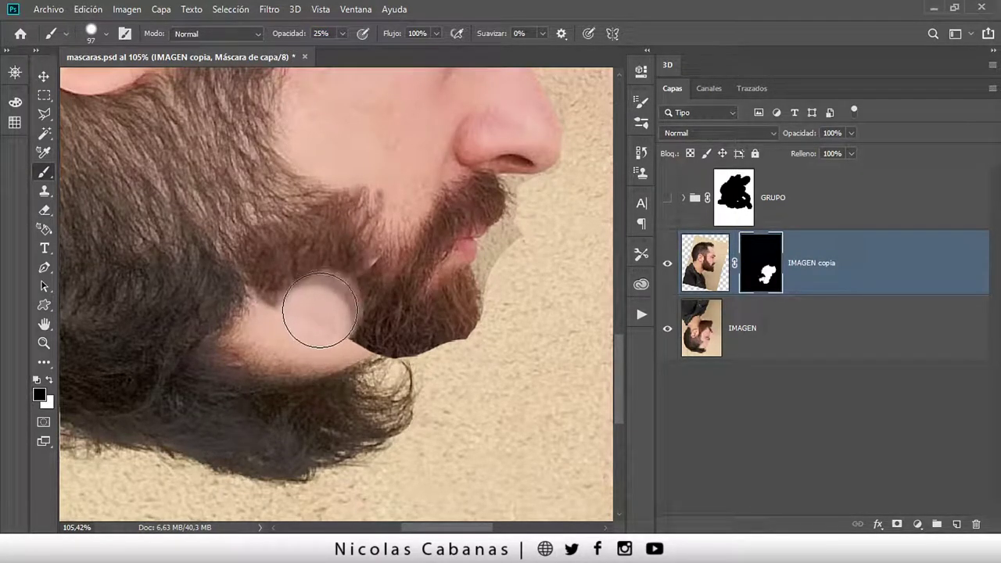
key(x)
click(320, 311)
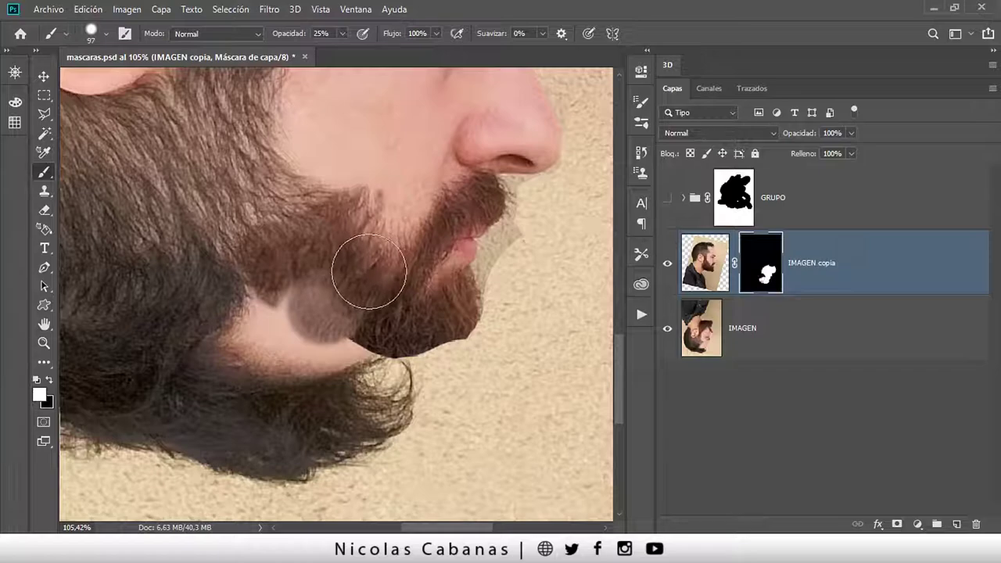
mouse_move(368, 271)
mouse_down()
mouse_move(241, 290)
mouse_move(255, 310)
mouse_move(239, 339)
mouse_move(302, 332)
mouse_up()
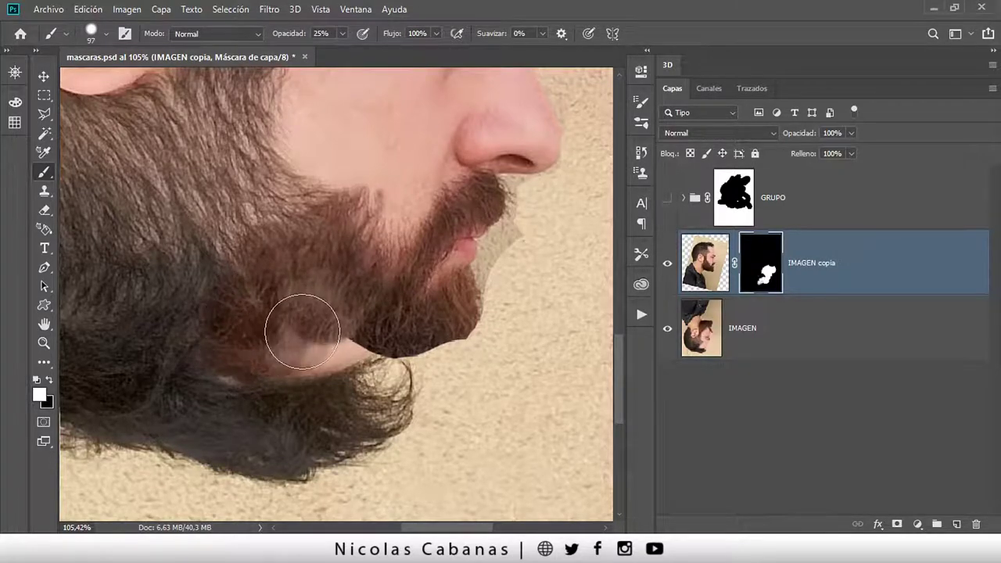
Fill the light patches below and beside the chin with beard or plain wall
key(x)
mouse_move(230, 404)
mouse_down()
mouse_move(275, 405)
mouse_move(222, 400)
mouse_up()
key(x)
mouse_move(279, 336)
mouse_down()
mouse_move(352, 320)
mouse_move(293, 291)
mouse_move(258, 319)
mouse_move(289, 352)
mouse_move(320, 346)
mouse_move(225, 333)
mouse_up()
scroll(297, 340, right, 2)
scroll(331, 342, up, 1)
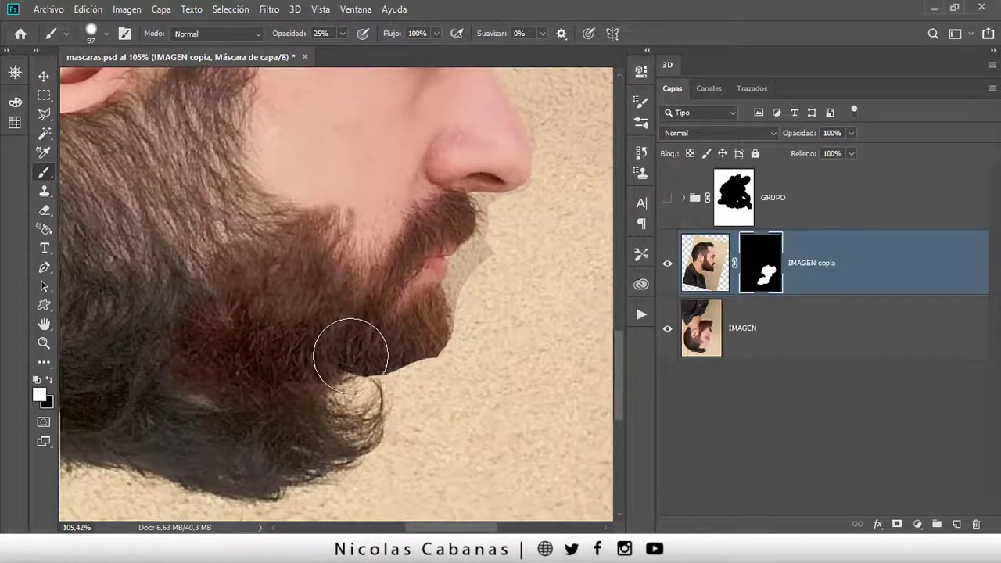
mouse_move(369, 351)
mouse_down()
mouse_move(407, 336)
mouse_move(416, 365)
mouse_move(340, 365)
mouse_move(287, 436)
mouse_move(298, 423)
mouse_up()
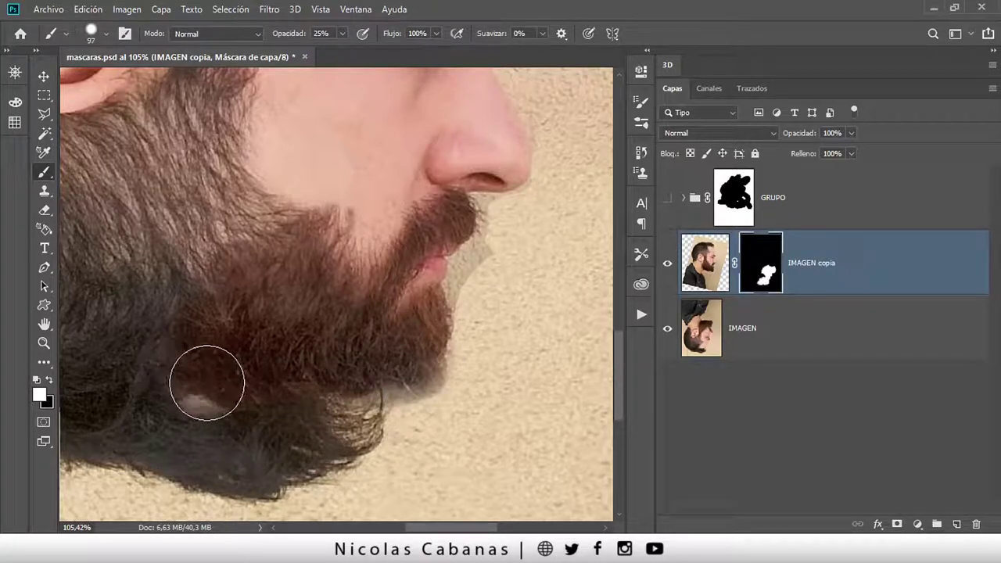
key(x)
mouse_move(190, 378)
mouse_down()
mouse_move(196, 391)
mouse_move(201, 353)
mouse_move(169, 438)
mouse_move(196, 420)
mouse_move(172, 425)
mouse_move(174, 414)
mouse_move(205, 421)
mouse_move(98, 491)
mouse_up()
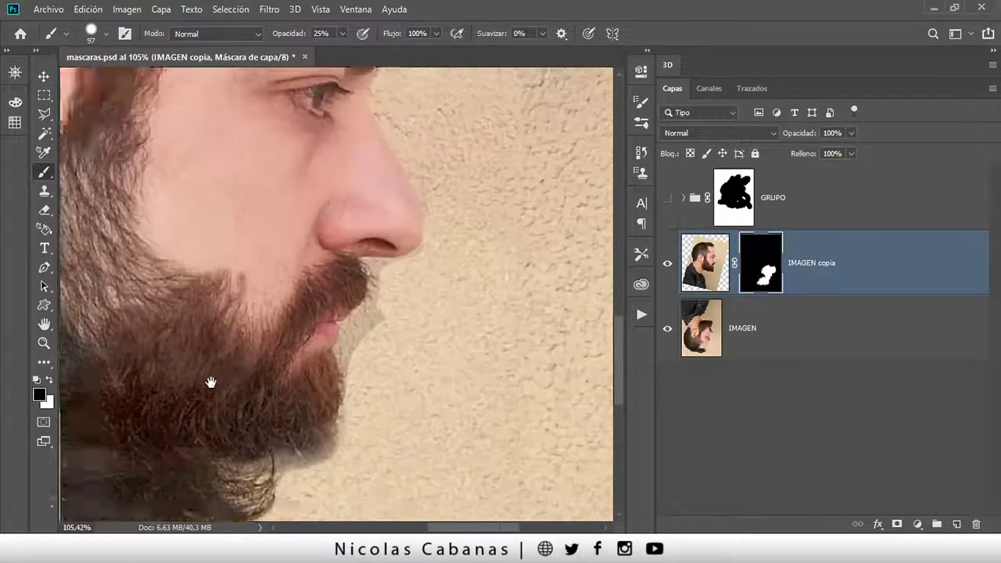
drag(331, 369, 351, 357)
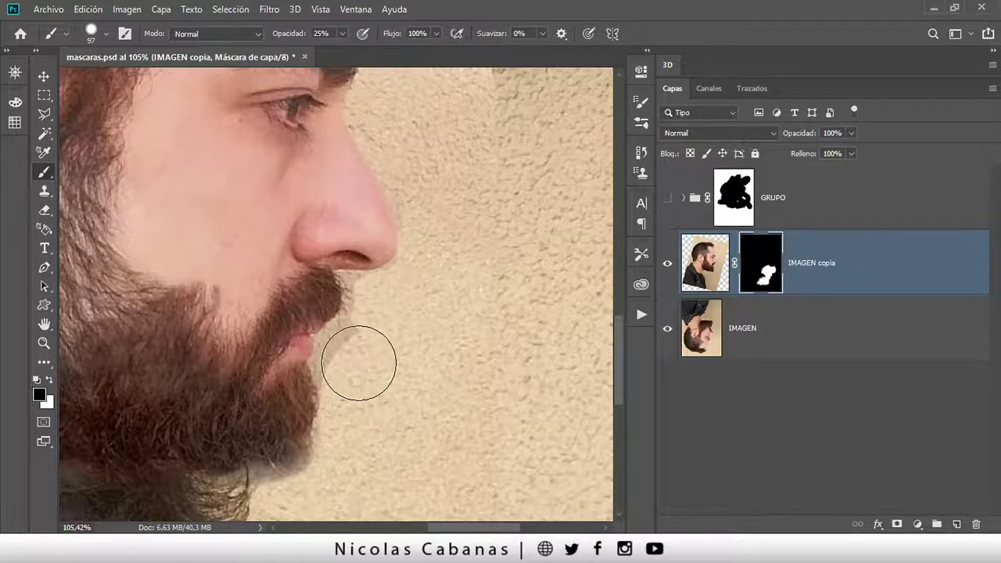
With a smaller brush, blend the wall under the nose and soften the nose-tip seam
scroll(335, 367, up, 3)
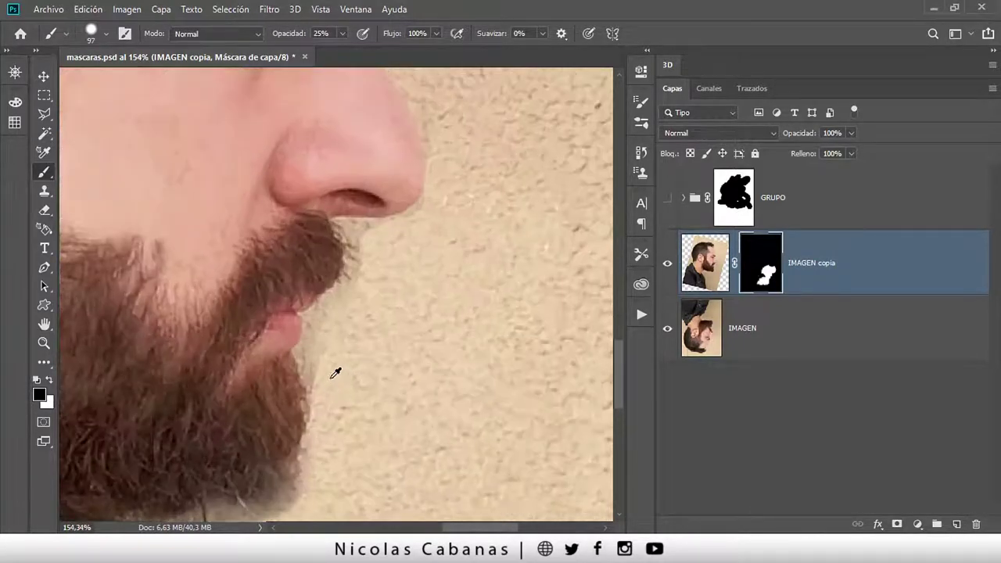
drag(335, 368, 303, 352)
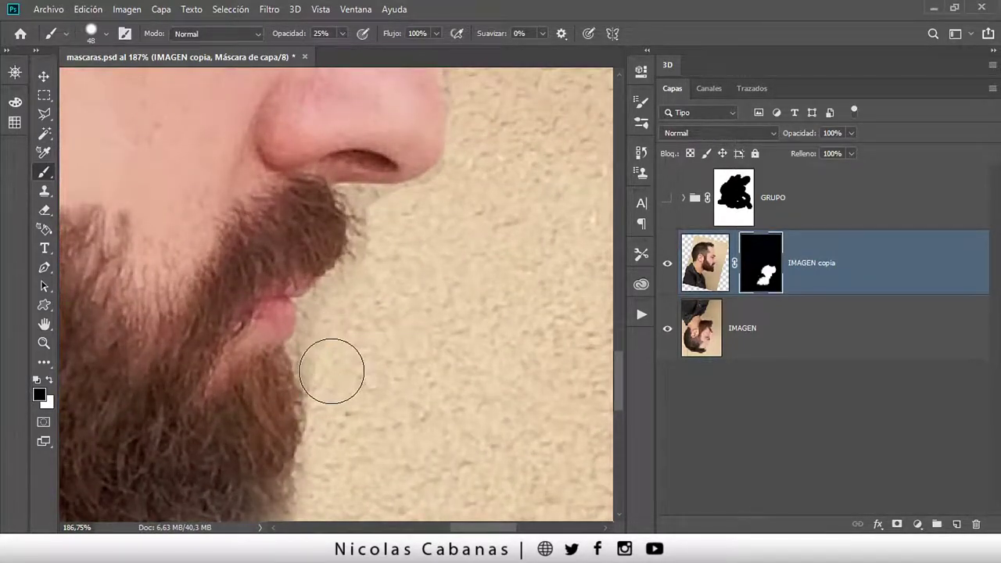
drag(350, 313, 356, 381)
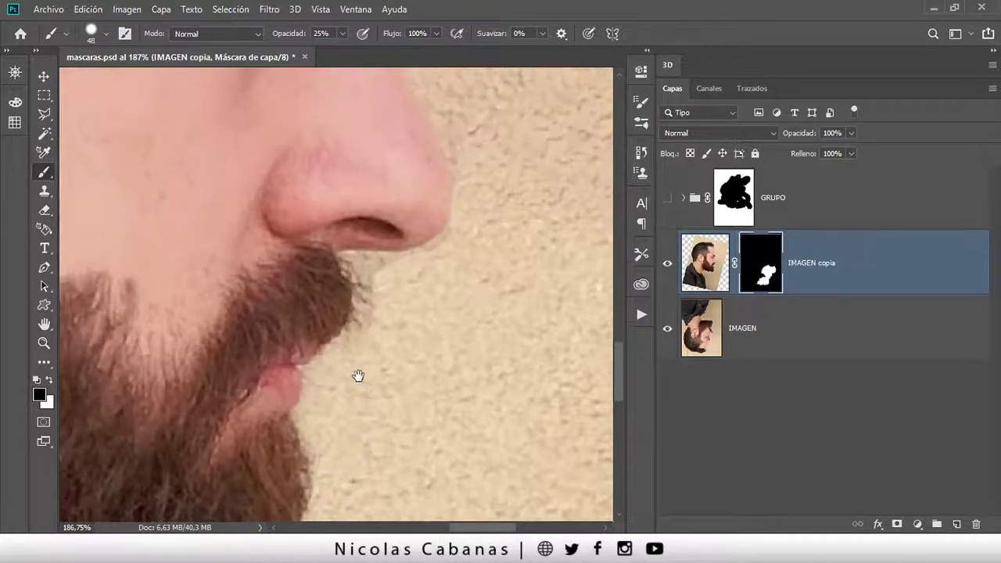
scroll(395, 310, up, 3)
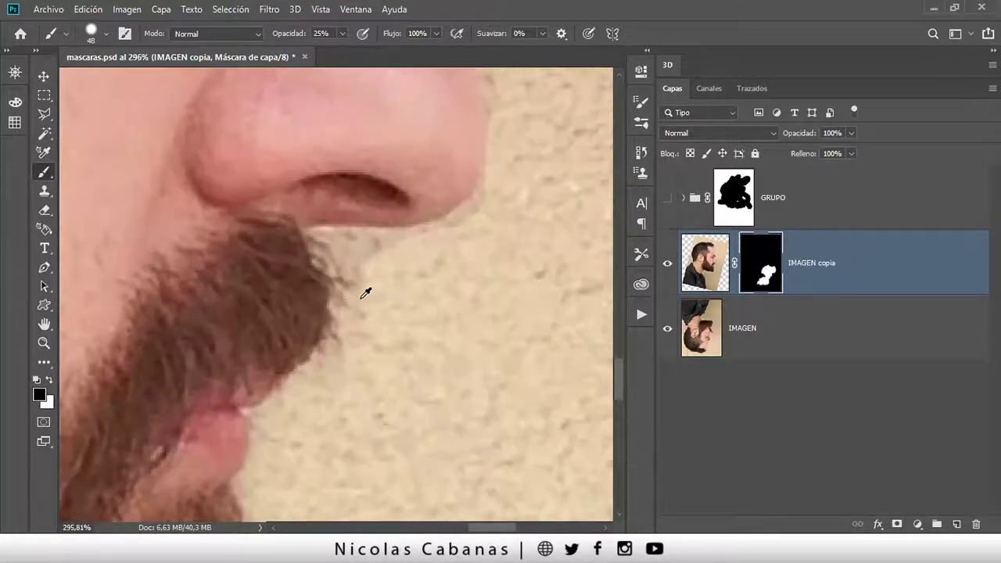
drag(373, 277, 365, 277)
drag(427, 247, 358, 258)
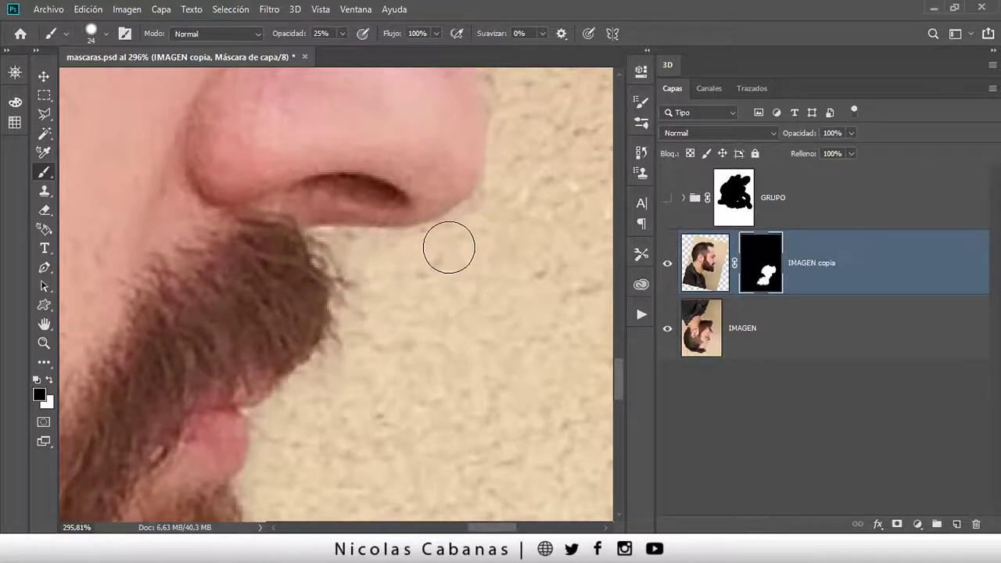
scroll(449, 247, down, 2)
scroll(470, 255, down, 2)
scroll(396, 369, up, 1)
scroll(431, 331, up, 2)
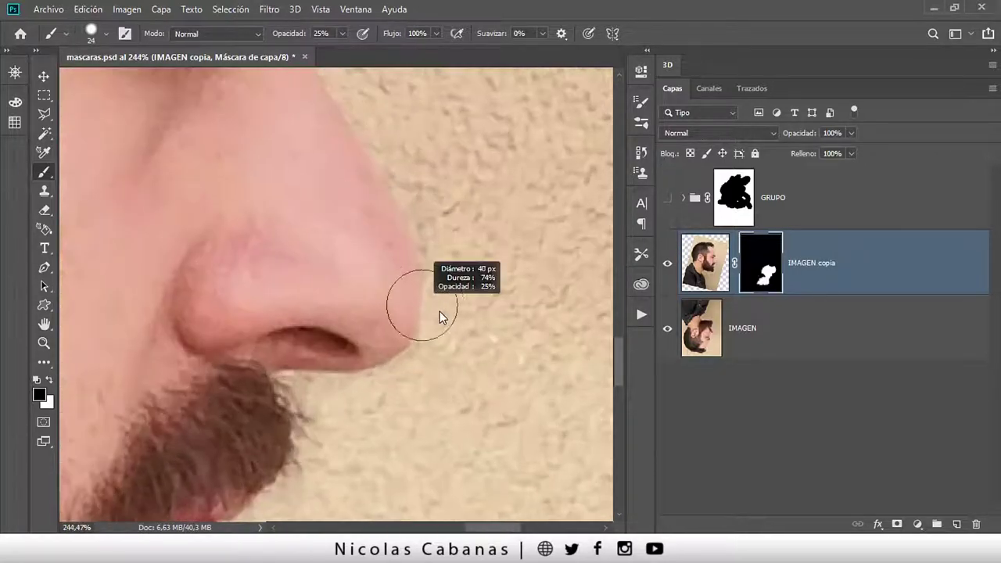
key(x)
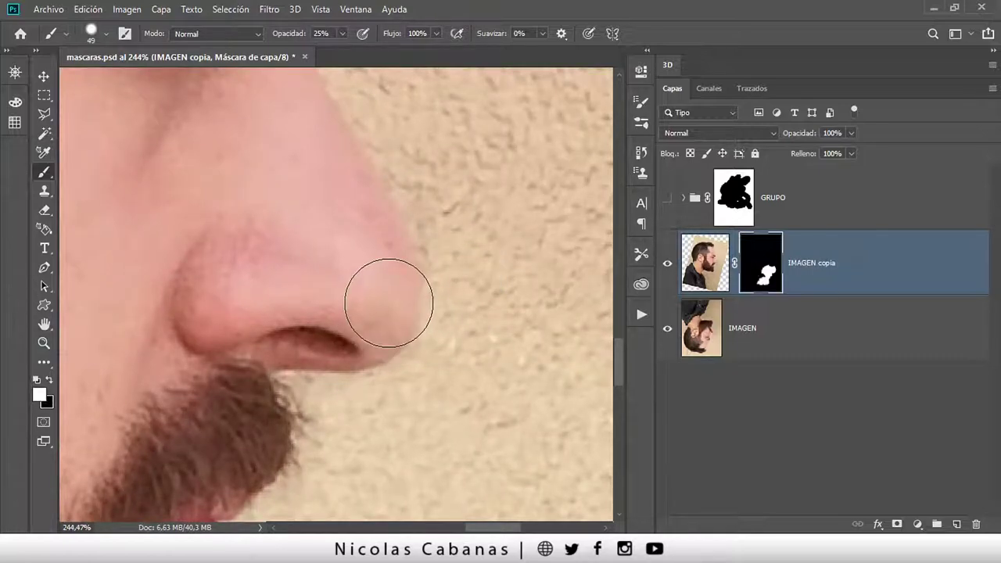
drag(386, 324, 451, 324)
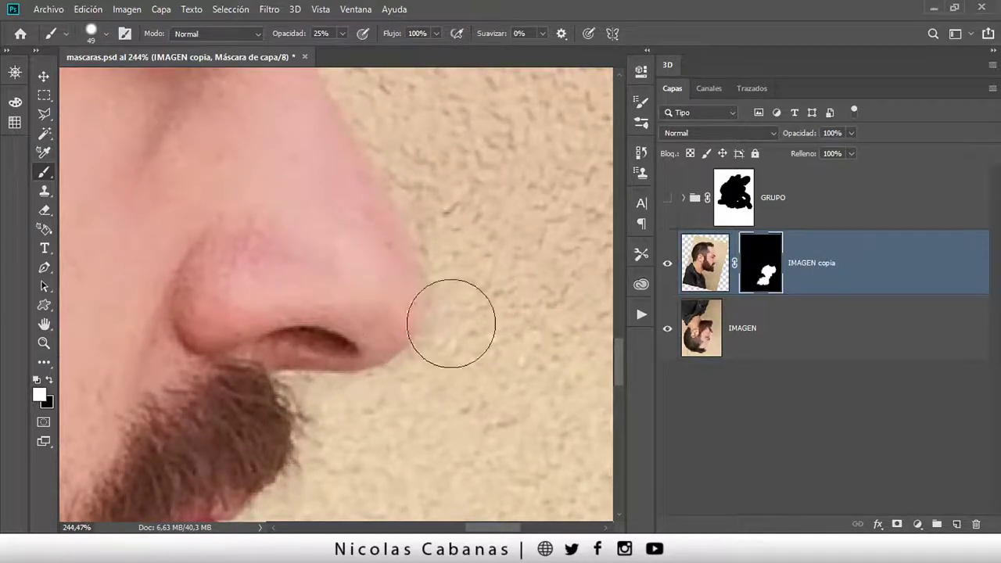
Enlarge the brush and blend the wall around the eyebrow's outer end
key(x)
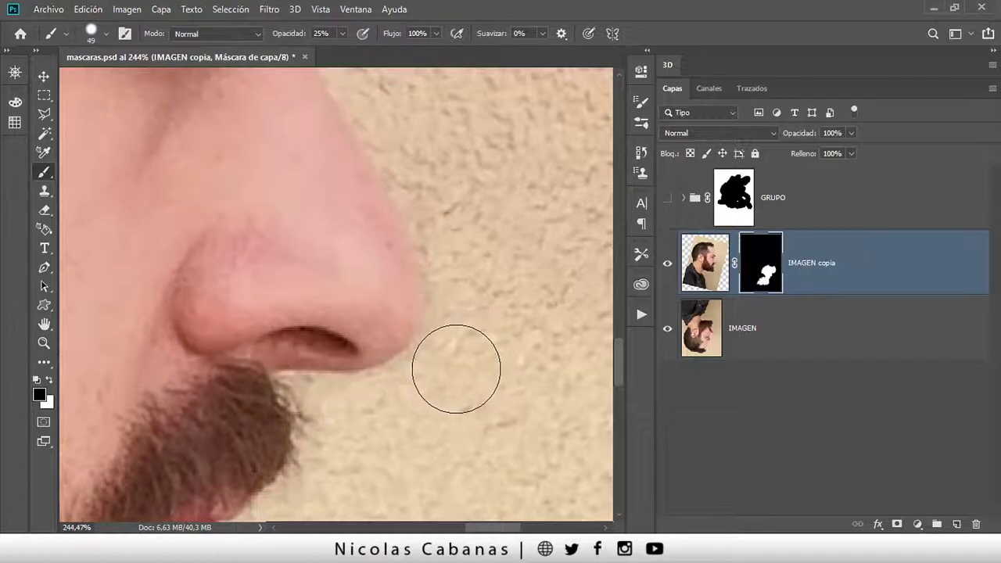
scroll(407, 389, down, 5)
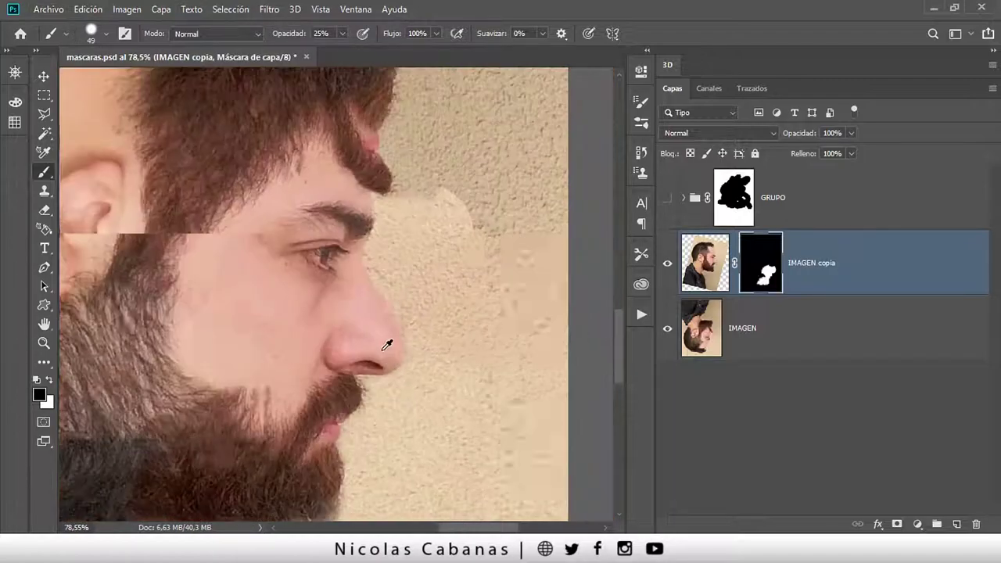
scroll(258, 440, down, 1)
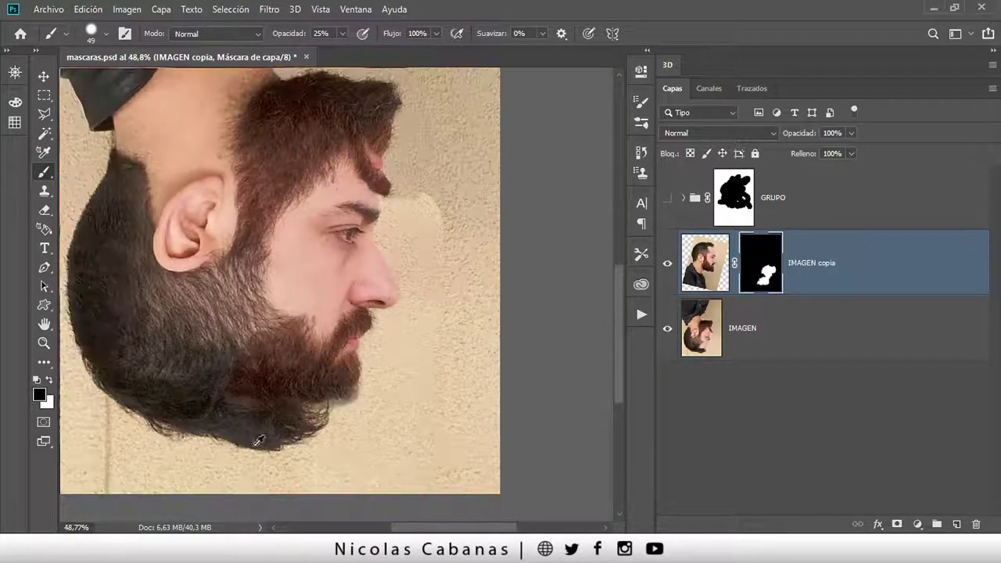
scroll(438, 154, up, 2)
scroll(373, 237, up, 2)
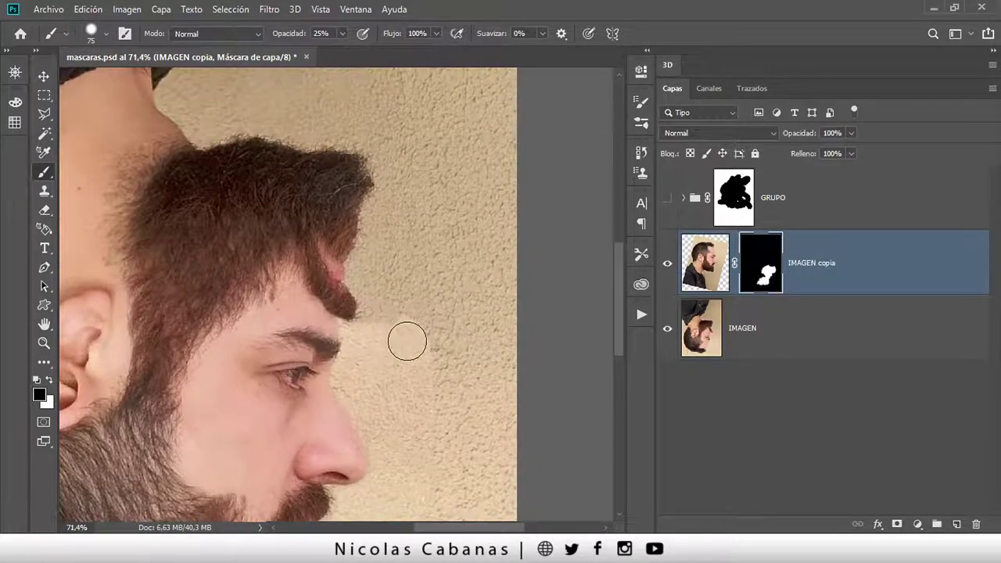
drag(436, 312, 417, 373)
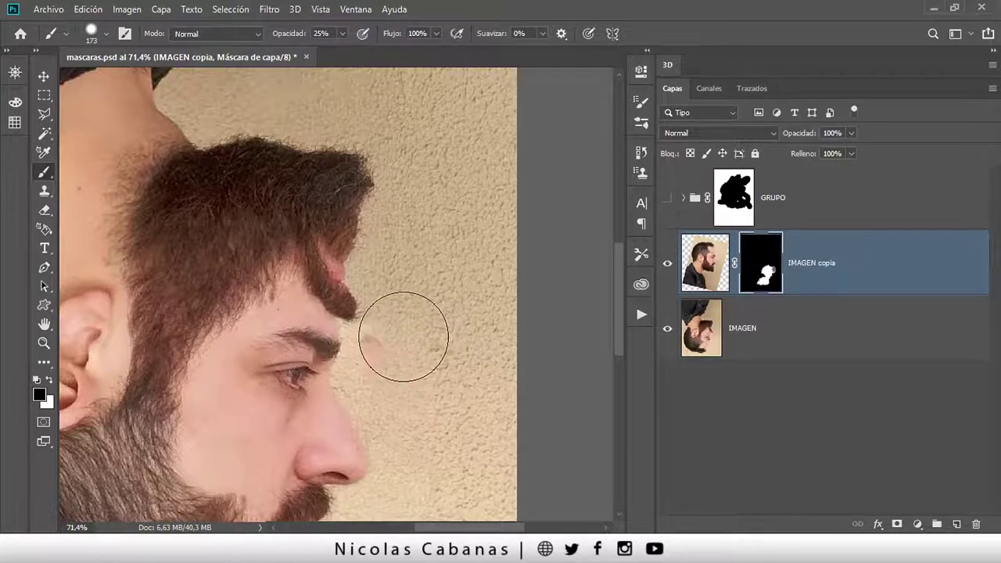
key(x)
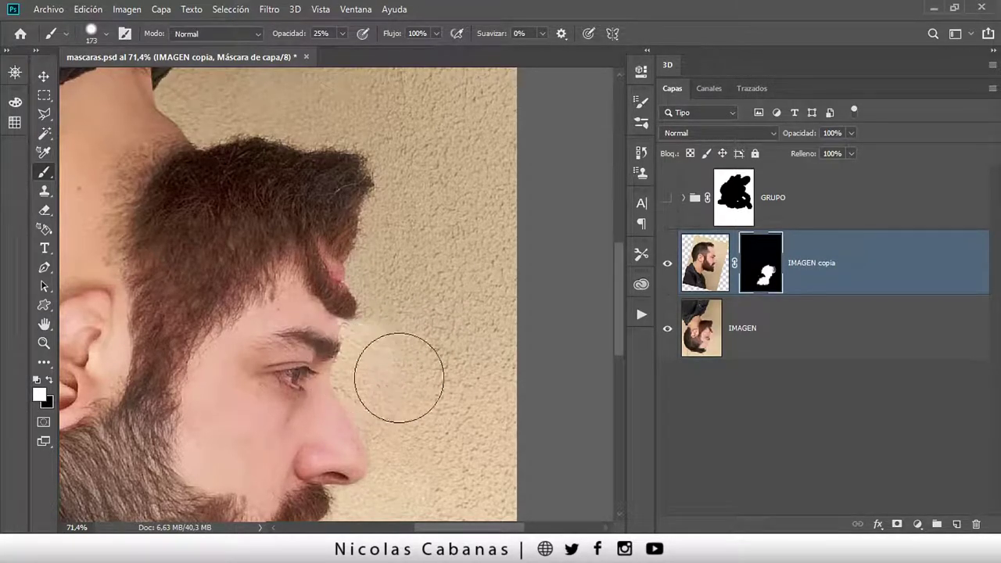
mouse_move(358, 335)
mouse_down()
mouse_move(289, 336)
mouse_move(267, 267)
mouse_move(407, 382)
mouse_up()
key(z)
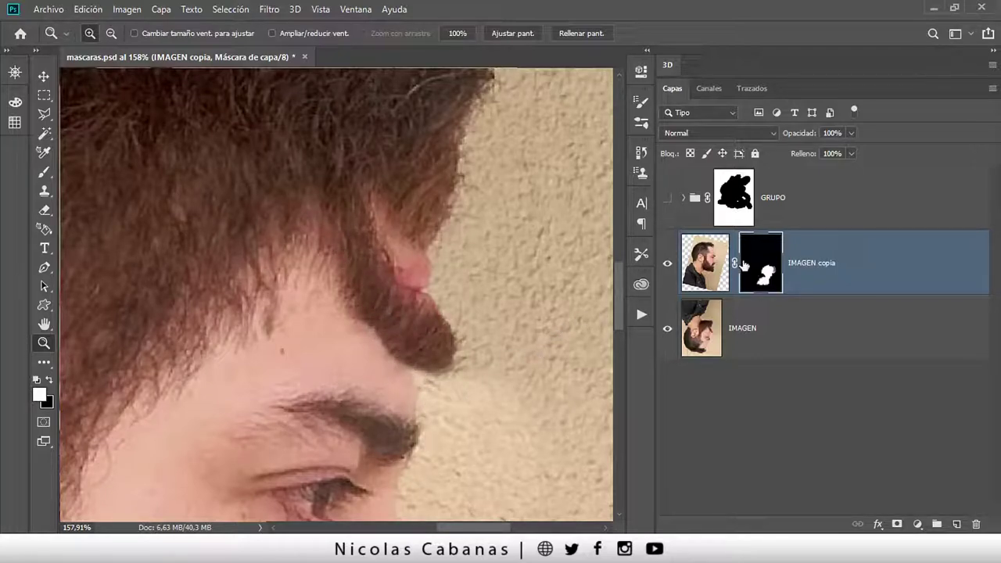
key(alt)
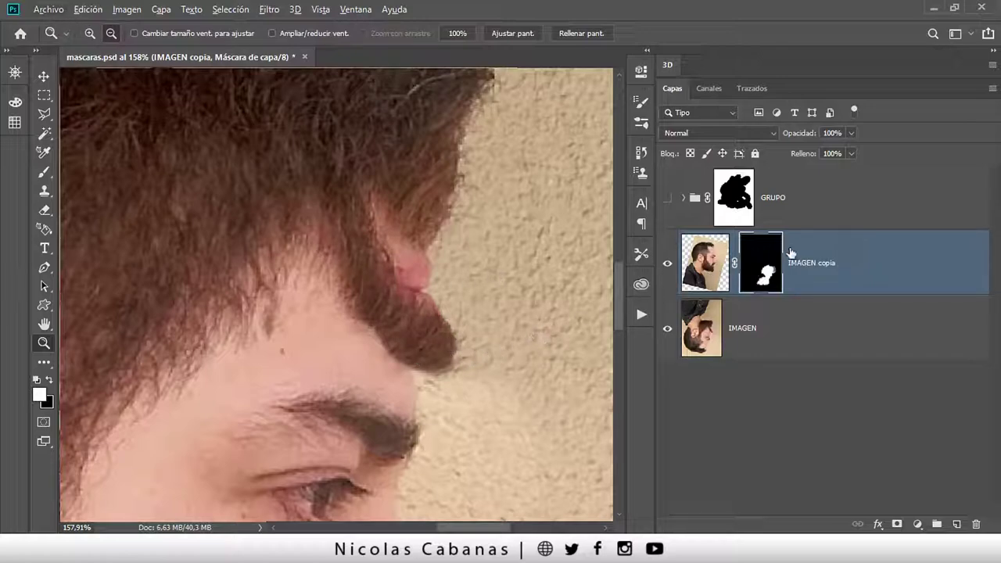
alt+click(771, 262)
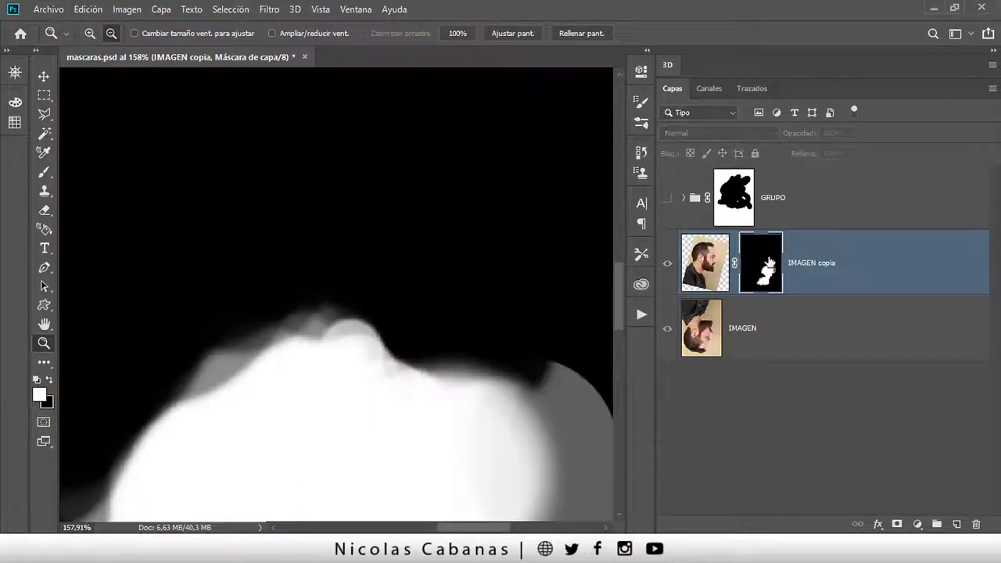
alt+click(771, 263)
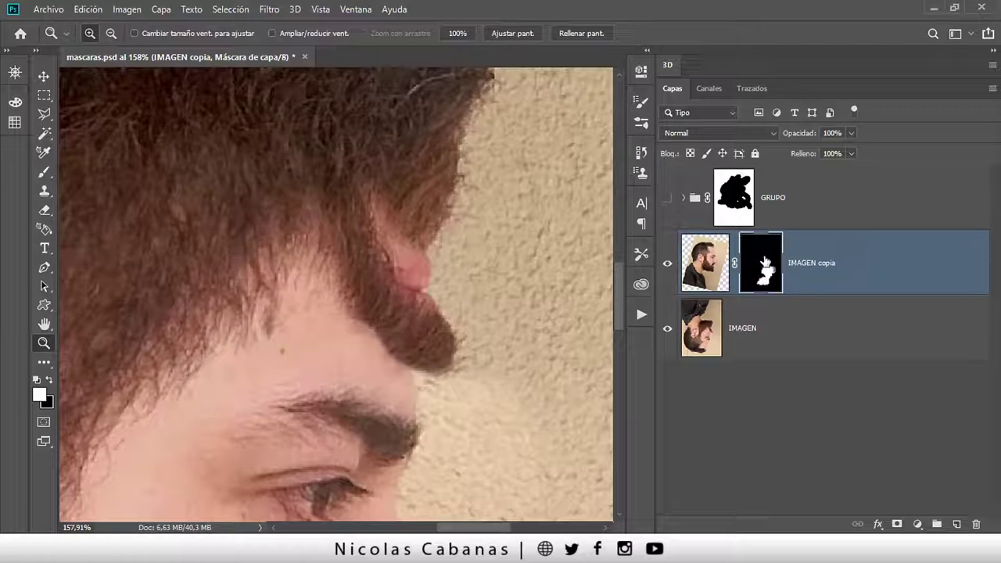
shift+click(765, 263)
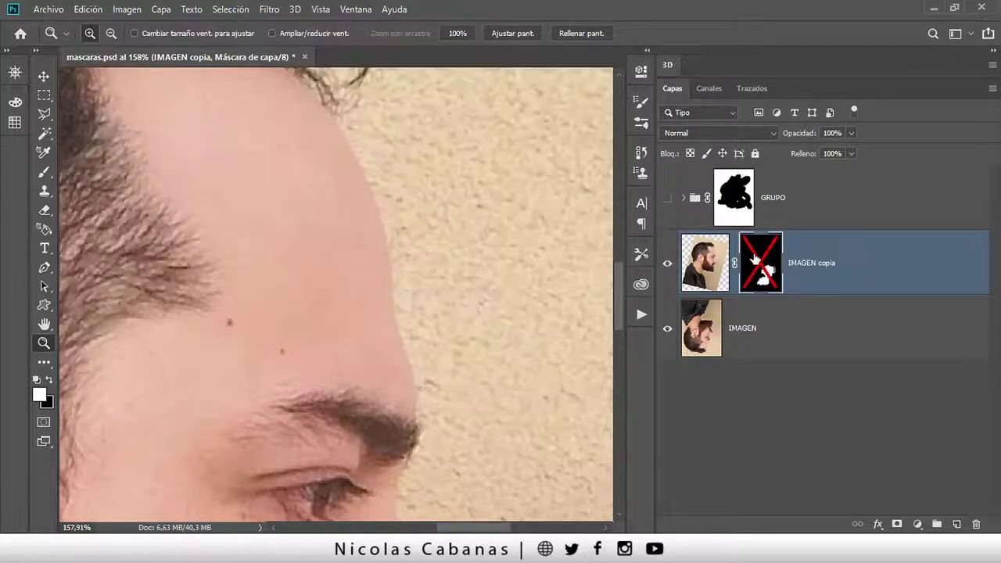
alt+click(474, 333)
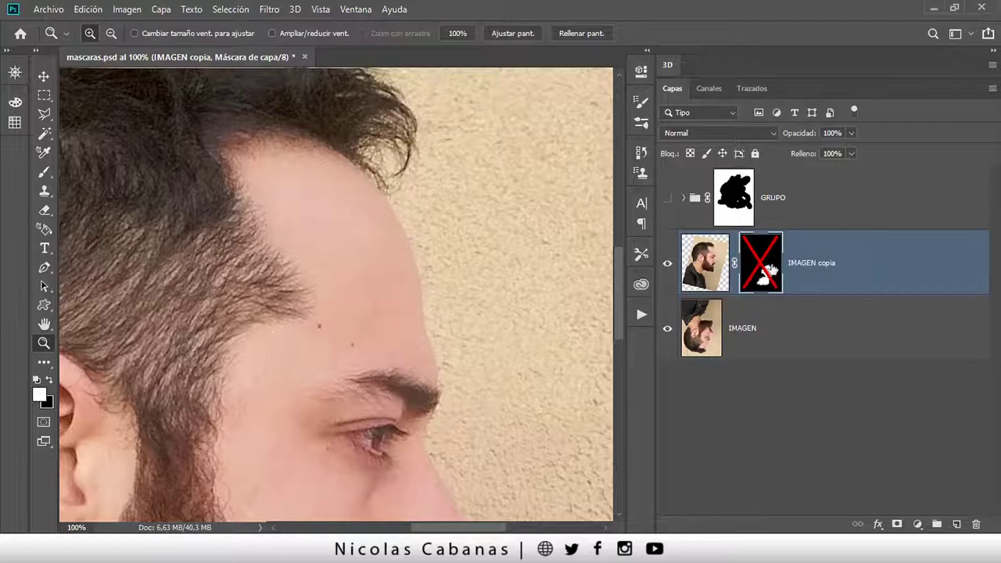
shift+click(769, 271)
key(b)
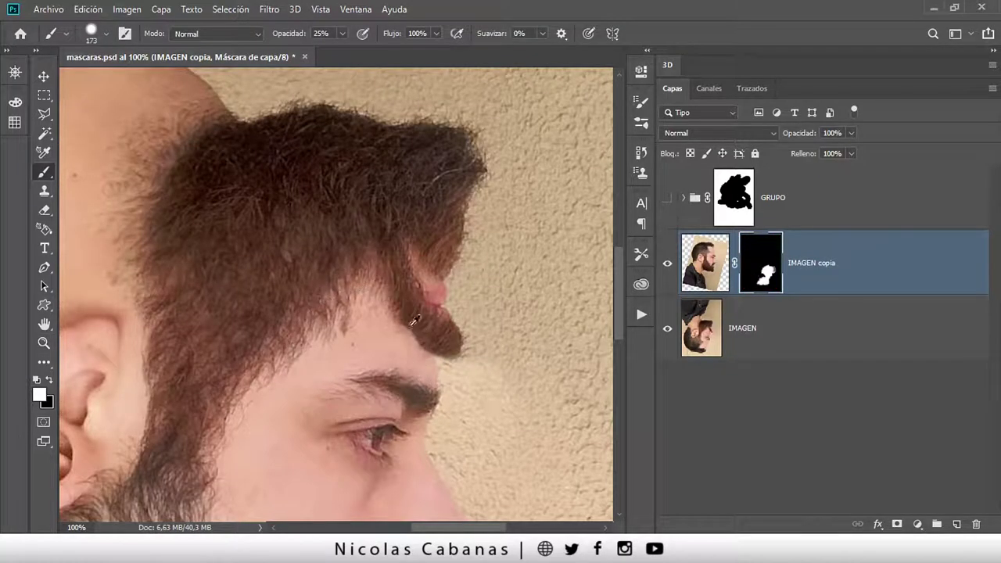
With a 123 px brush, restore the forehead hair tuft and clear stray hair near the temple
mouse_move(384, 317)
mouse_down()
mouse_move(446, 336)
mouse_move(414, 302)
mouse_up()
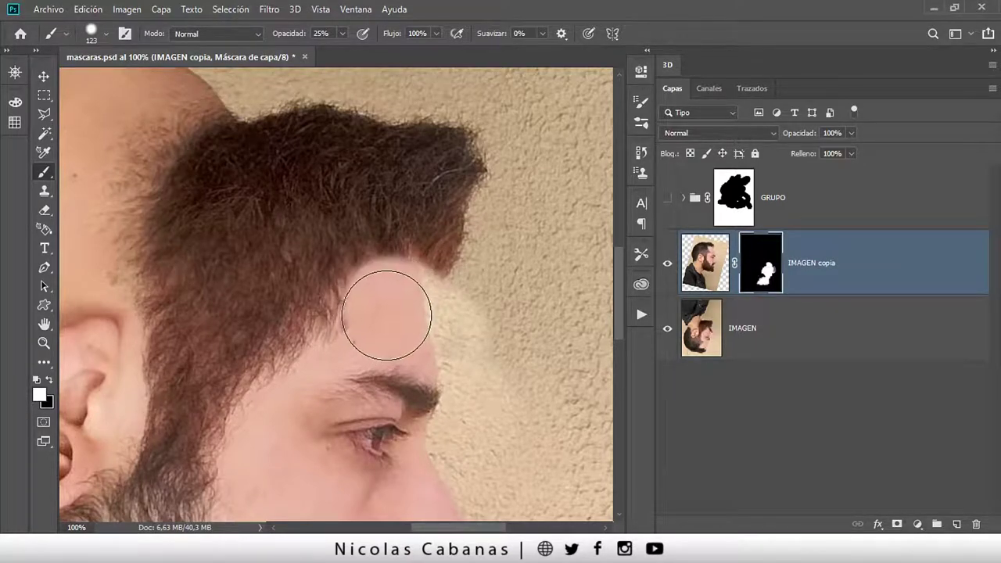
key(x)
mouse_move(410, 284)
mouse_down()
mouse_move(409, 223)
mouse_move(402, 262)
mouse_up()
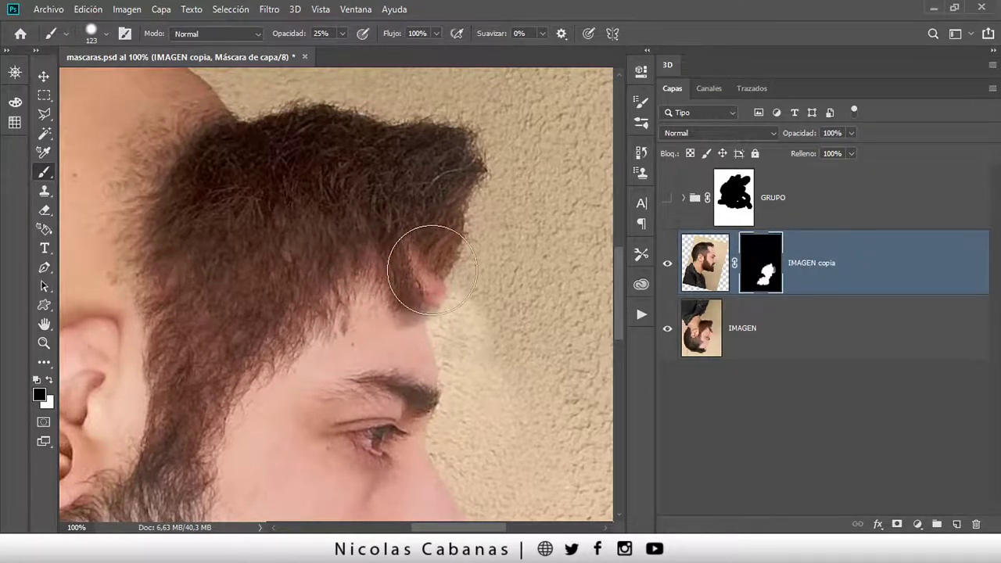
alt+scroll(431, 270, up, 5)
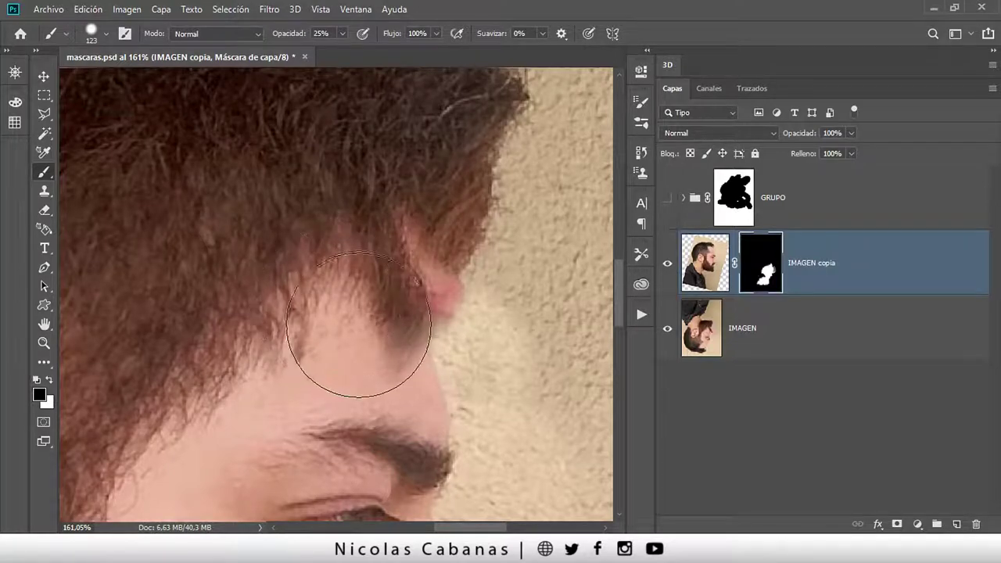
key(x)
mouse_move(458, 380)
mouse_down()
mouse_move(441, 345)
mouse_move(438, 360)
mouse_move(394, 347)
mouse_up()
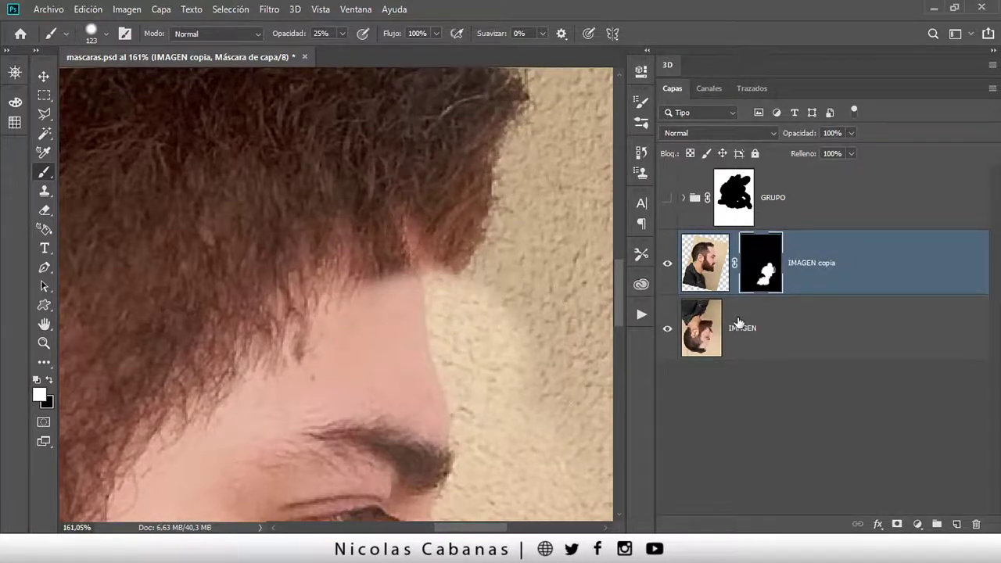
Add the empty layer Capa 2 and choose the Clone Stamp with a 42 px brush
click(957, 524)
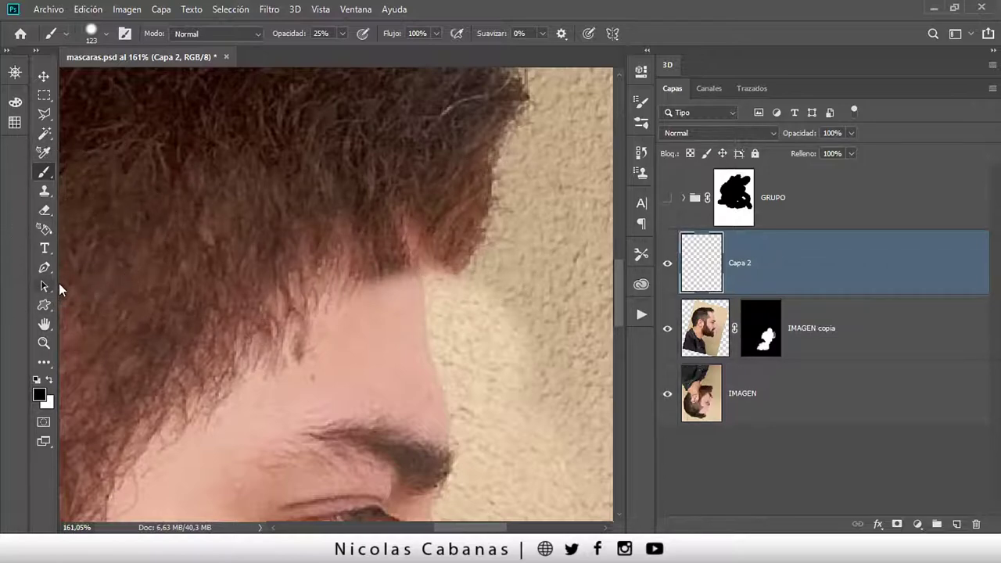
right_click(44, 190)
click(115, 191)
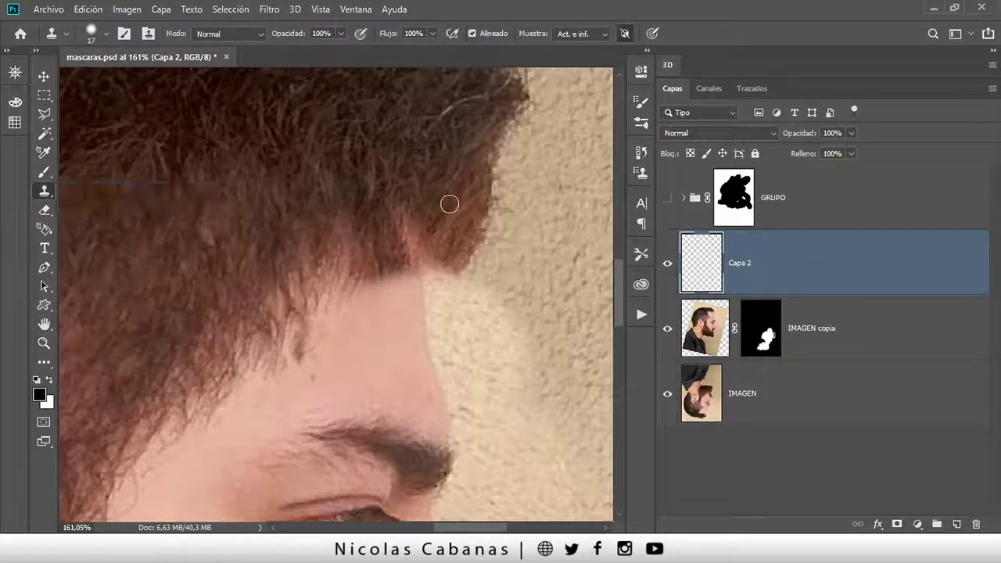
right_click(444, 248)
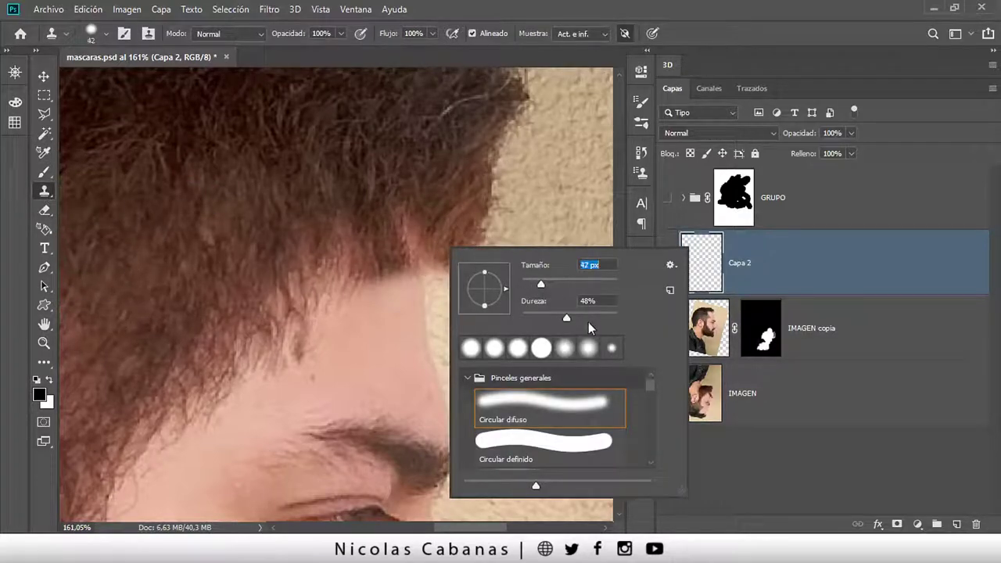
key(Return)
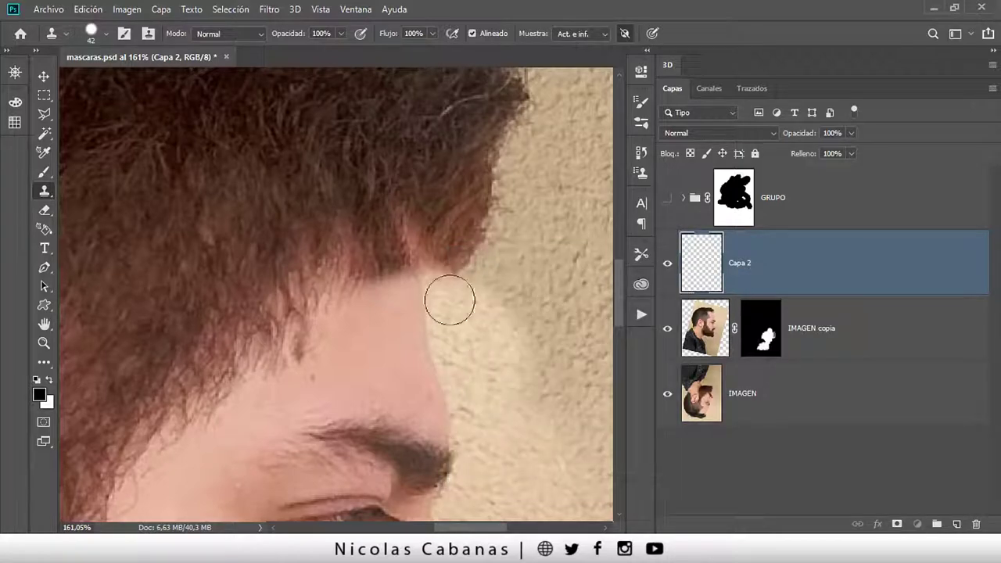
Dismiss the missing-source error and keep sampling on current and lower layers (Act. e inf.)
mouse_move(357, 290)
mouse_down()
mouse_move(332, 305)
mouse_move(289, 275)
mouse_up()
click(401, 242)
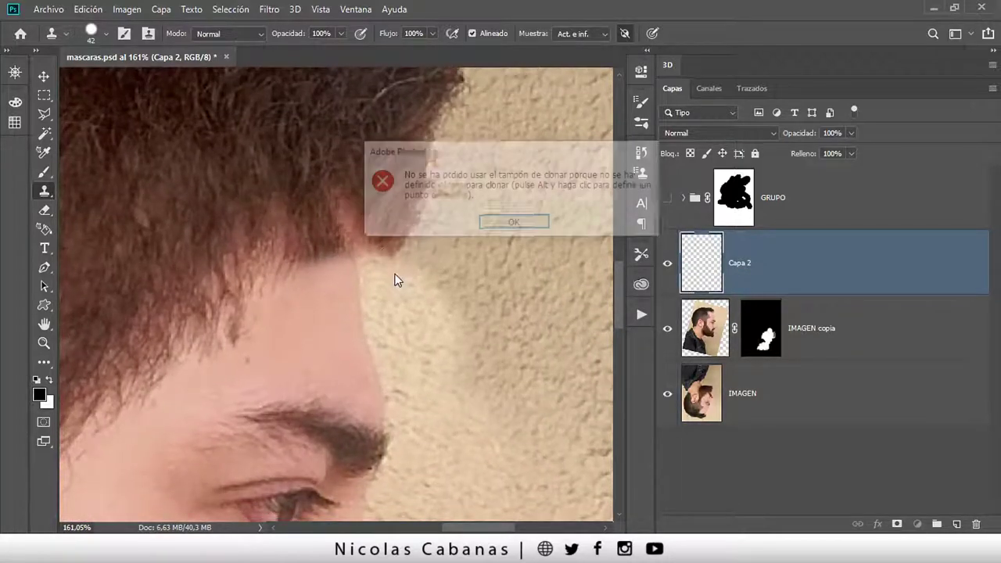
click(545, 223)
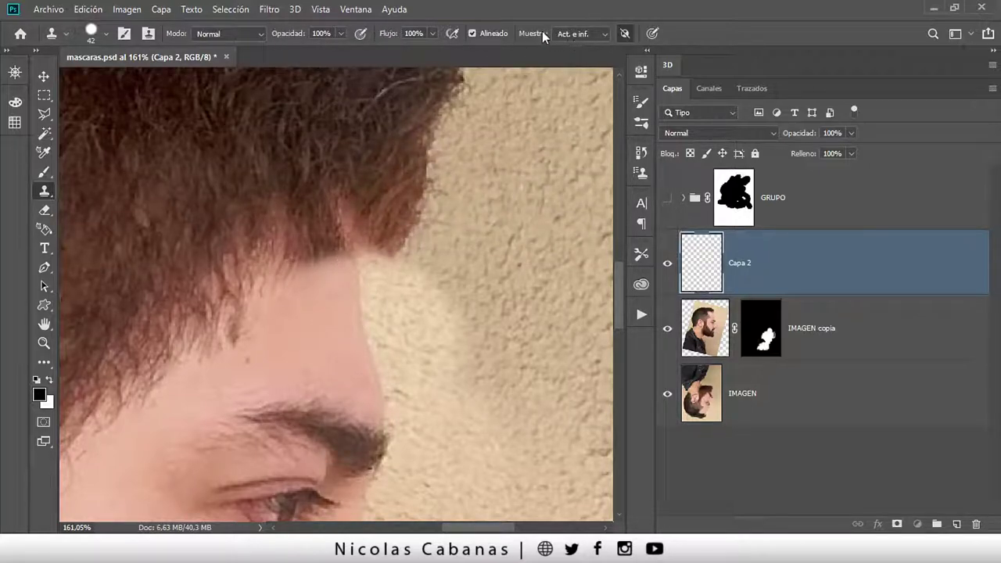
click(575, 34)
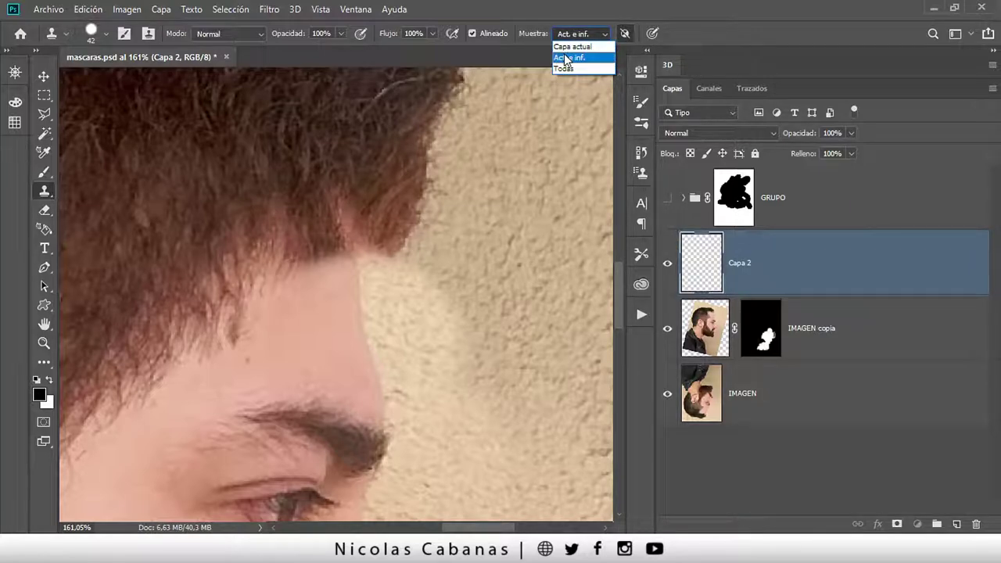
click(566, 59)
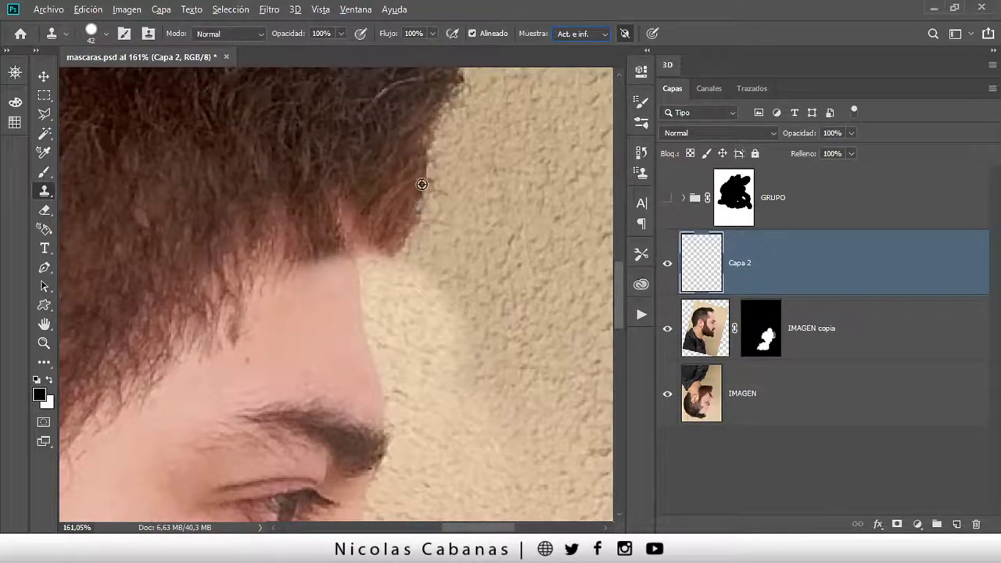
Sample the hair and clone it onto Capa 2 to cover the pink hairline gap
alt+click(405, 212)
click(387, 274)
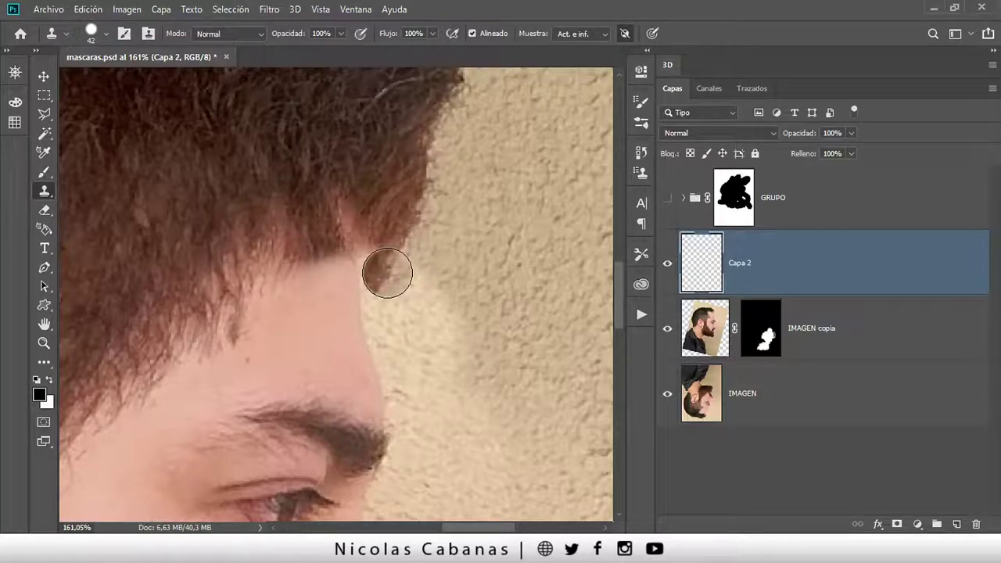
click(384, 273)
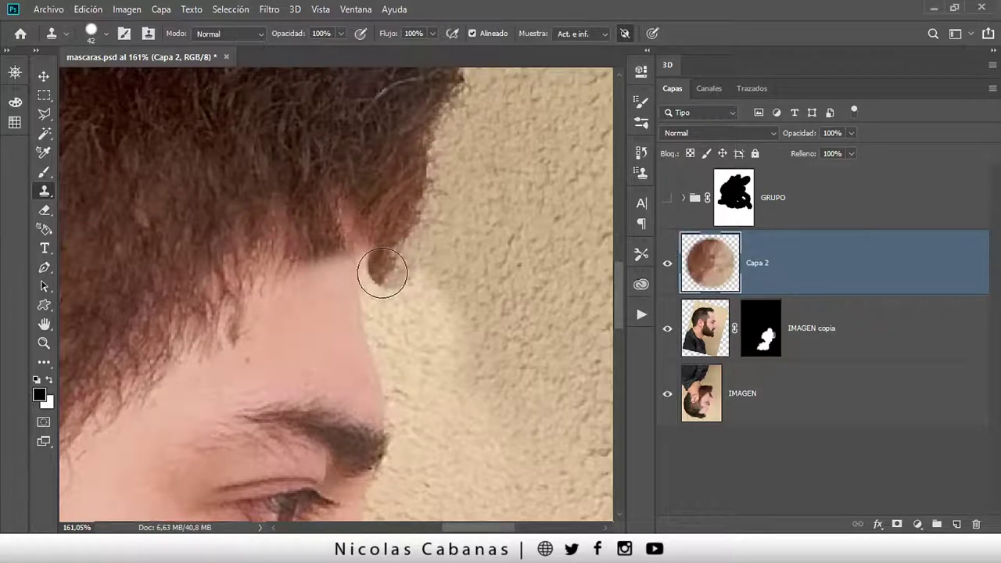
mouse_move(377, 277)
mouse_down()
mouse_move(362, 268)
mouse_move(349, 222)
mouse_move(375, 209)
mouse_up()
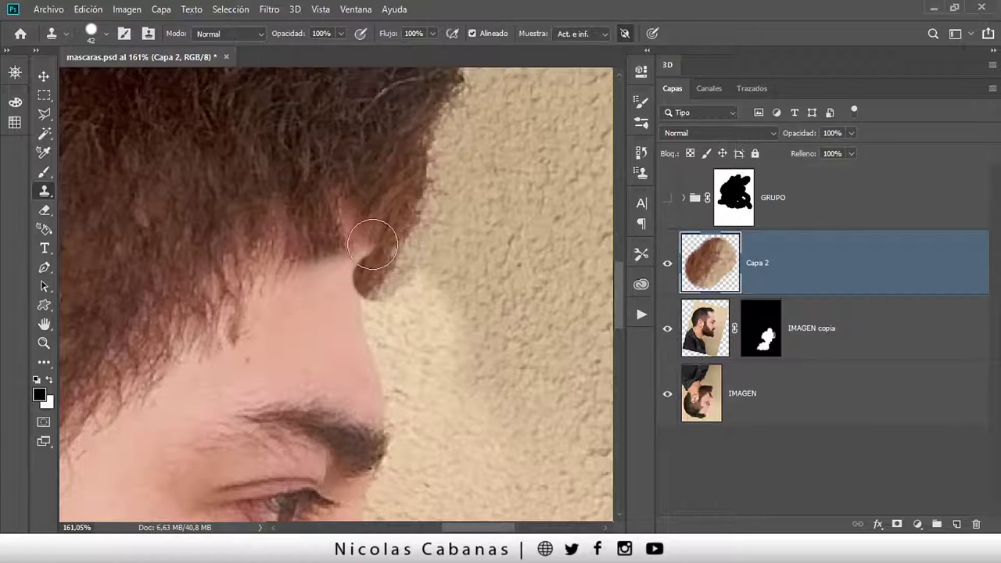
click(372, 244)
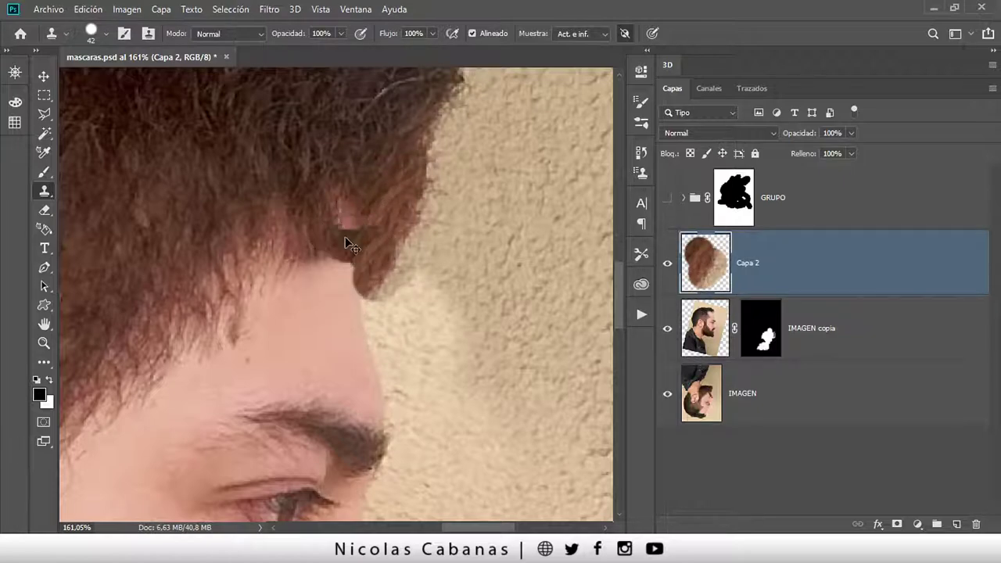
alt+scroll(413, 322, down, 2)
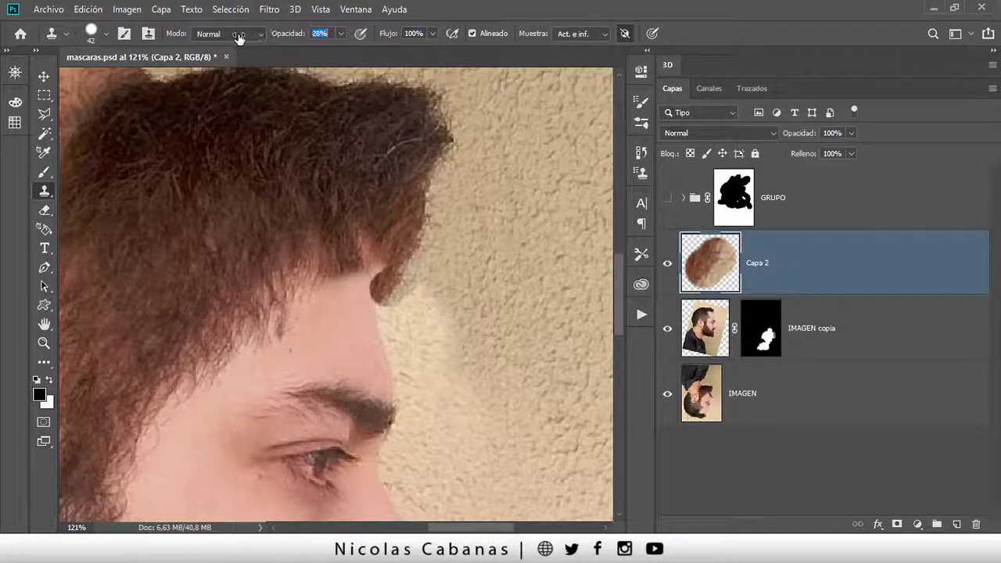
Undo the last clone strokes and dab faint skin over the hairline bump
alt+scroll(335, 199, up, 2)
drag(307, 339, 253, 183)
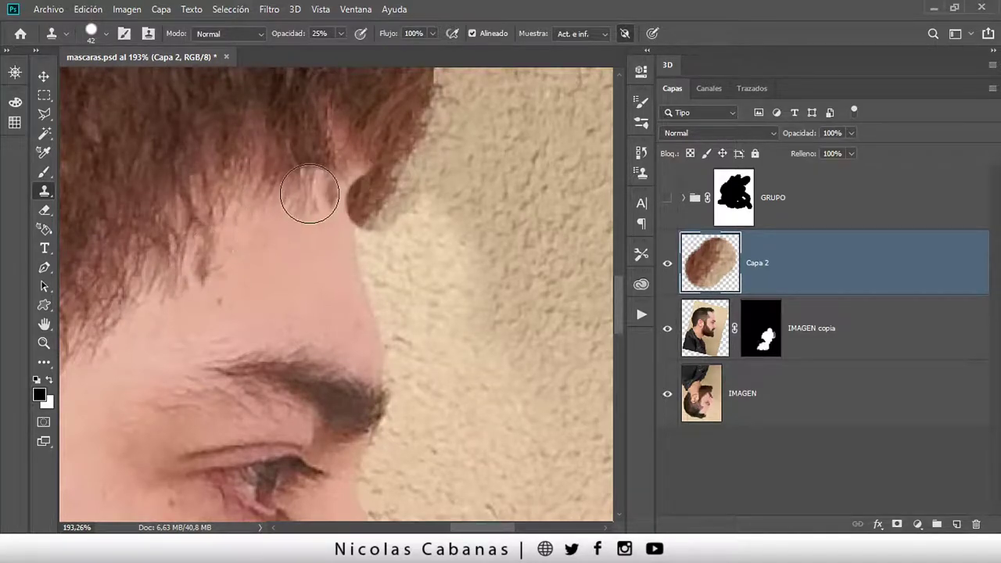
key(ctrl+z)
key(ctrl+z)
click(336, 167)
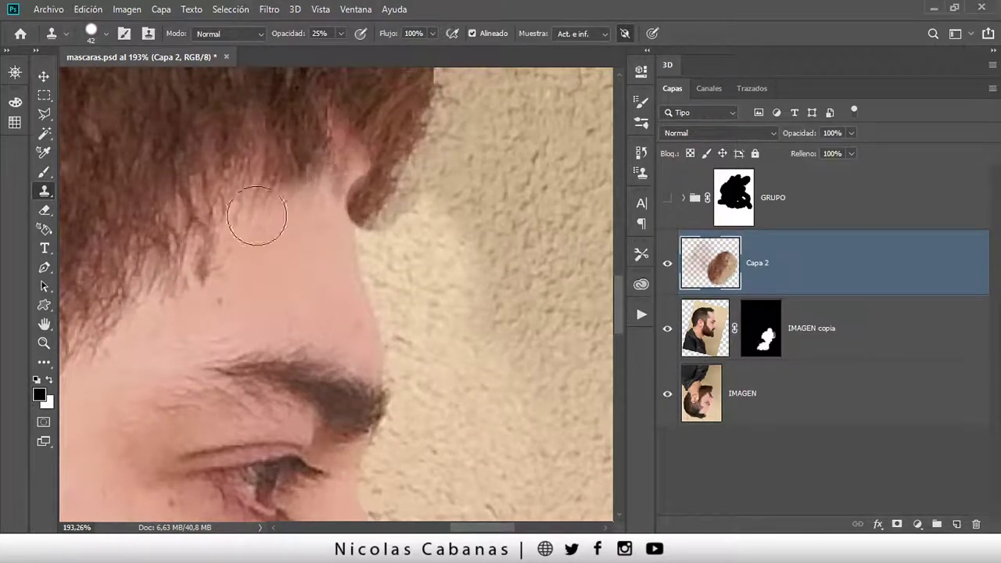
alt+click(201, 268)
drag(325, 209, 357, 146)
scroll(358, 149, up, 3)
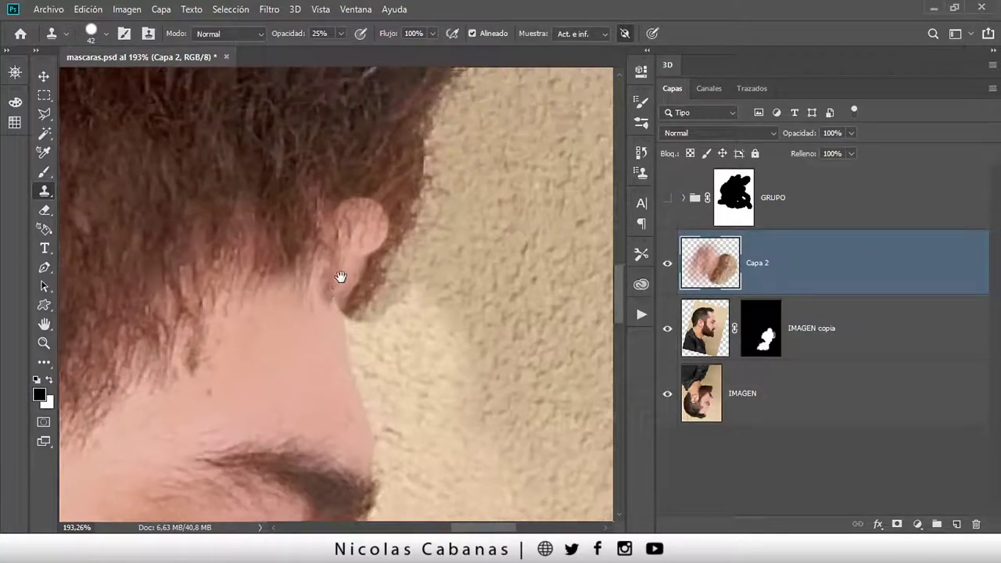
Resample the hair and clone it up the hairline, turning the pale patch brown
alt+click(369, 201)
mouse_move(332, 229)
mouse_down()
mouse_move(345, 258)
mouse_move(352, 234)
mouse_move(337, 227)
mouse_up()
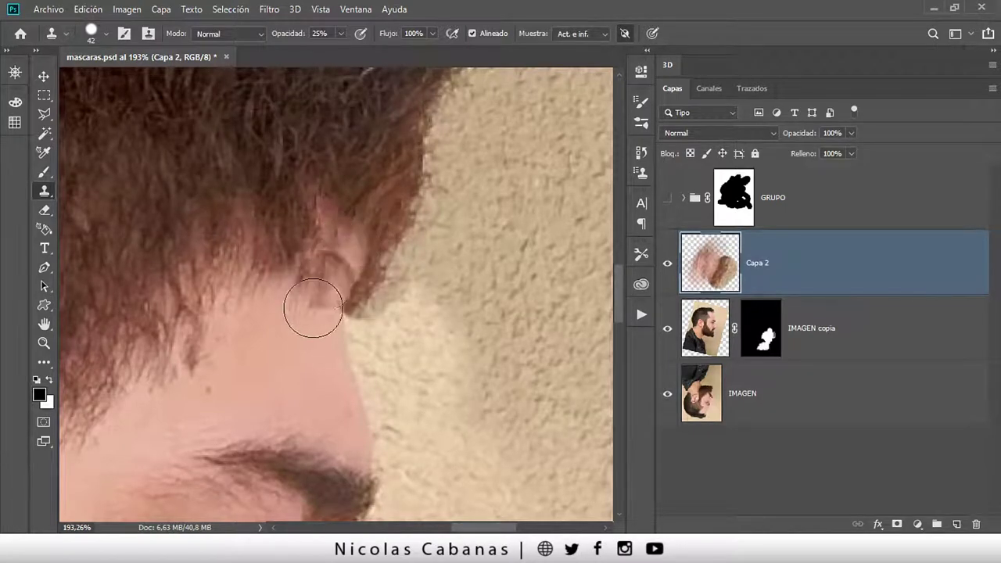
drag(312, 308, 340, 261)
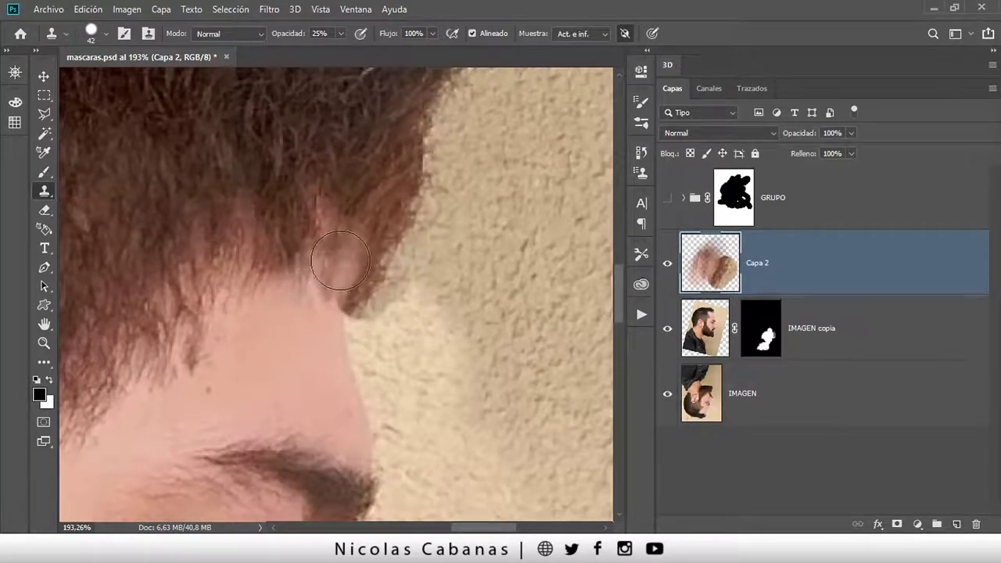
drag(286, 335, 323, 221)
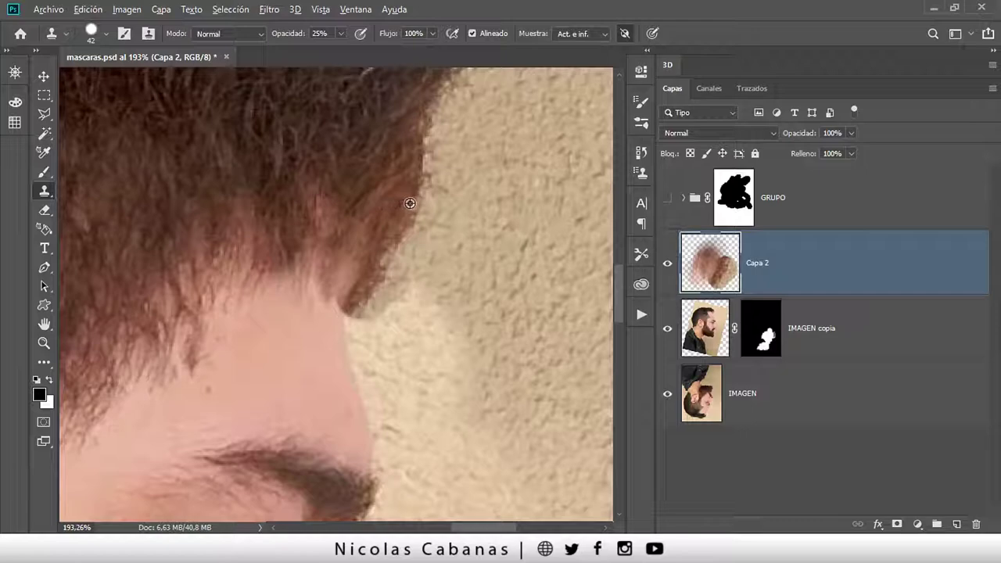
mouse_move(349, 303)
mouse_down()
mouse_move(339, 302)
mouse_move(352, 273)
mouse_move(339, 313)
mouse_move(358, 250)
mouse_move(337, 273)
mouse_up()
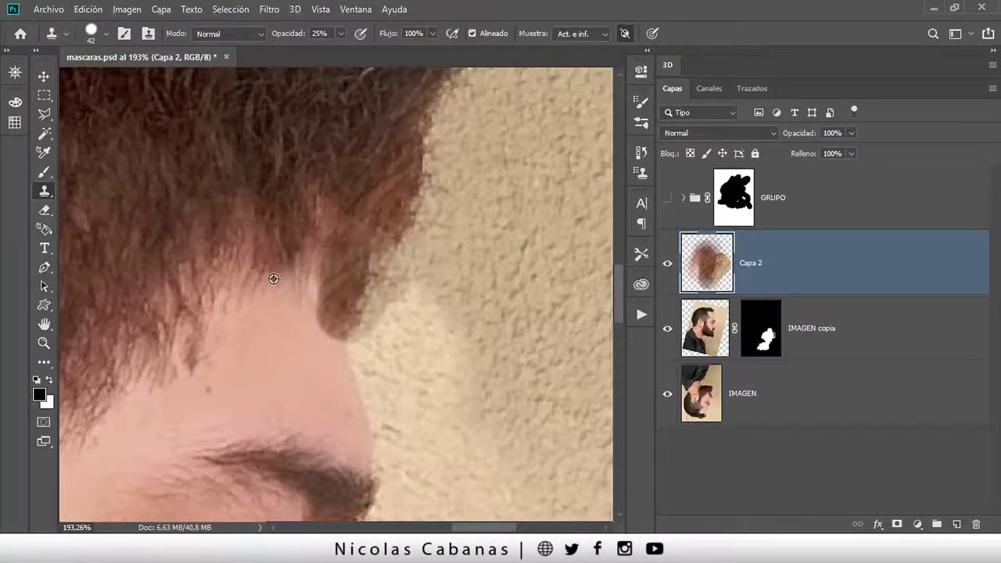
drag(311, 319, 290, 302)
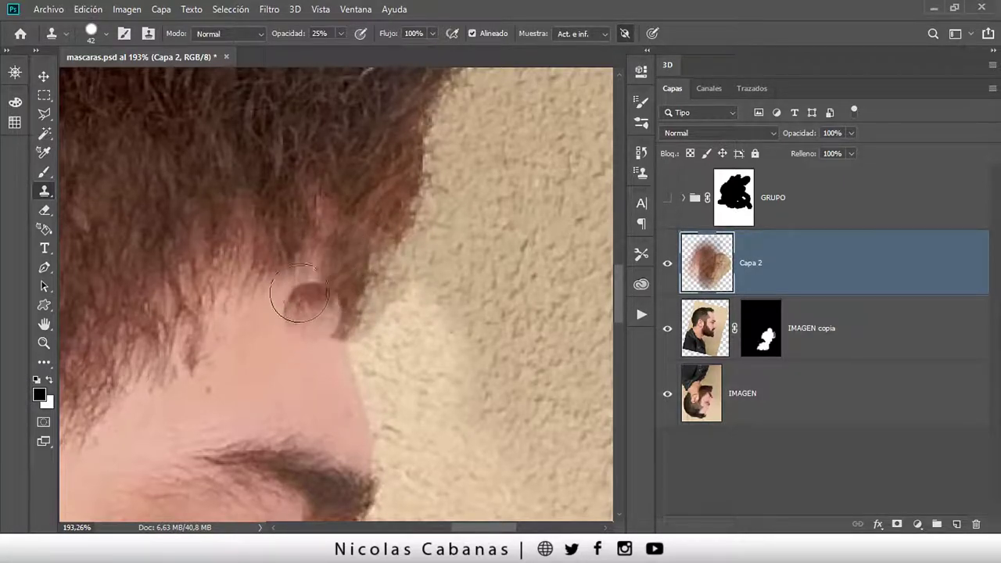
Sample smooth forehead skin and clone it over stray hair strands at the edge
alt+click(242, 290)
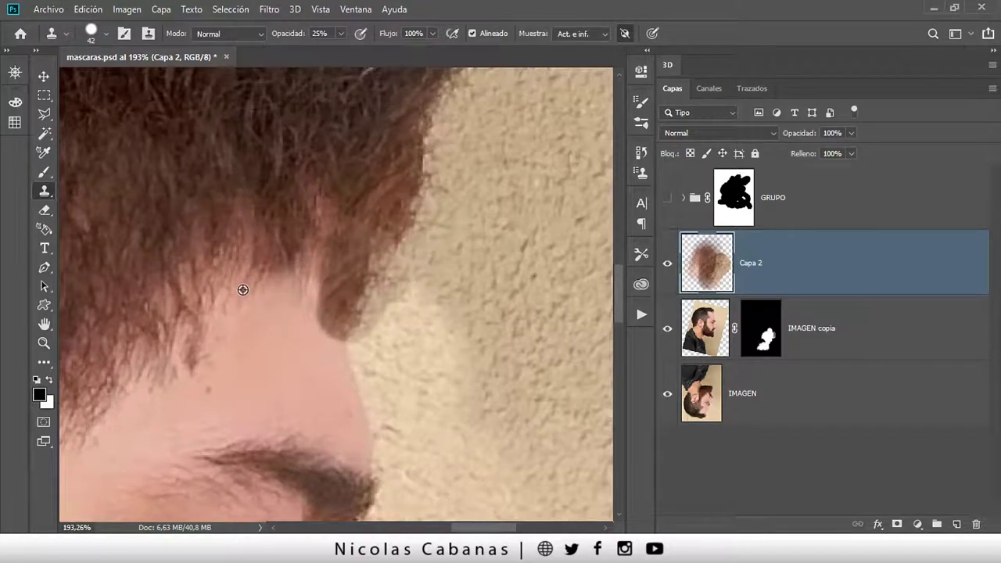
drag(312, 331, 317, 339)
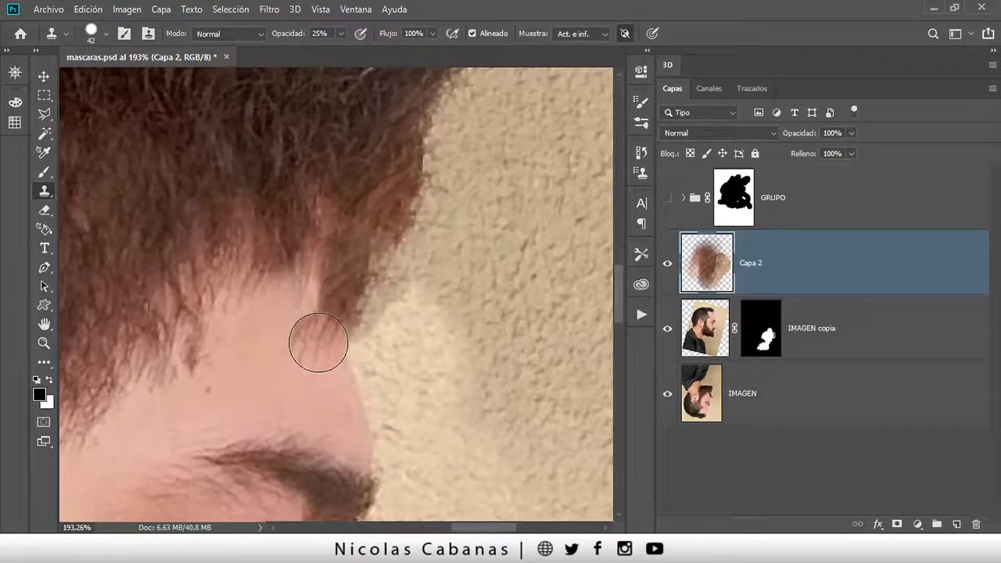
alt+click(296, 302)
drag(295, 306, 331, 338)
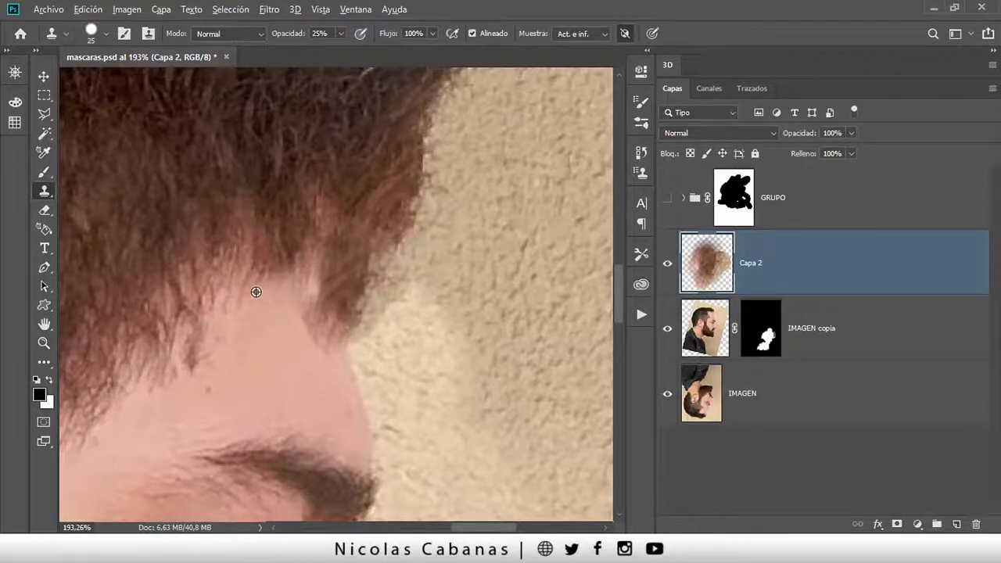
mouse_move(295, 300)
mouse_down()
mouse_move(302, 279)
mouse_move(275, 284)
mouse_up()
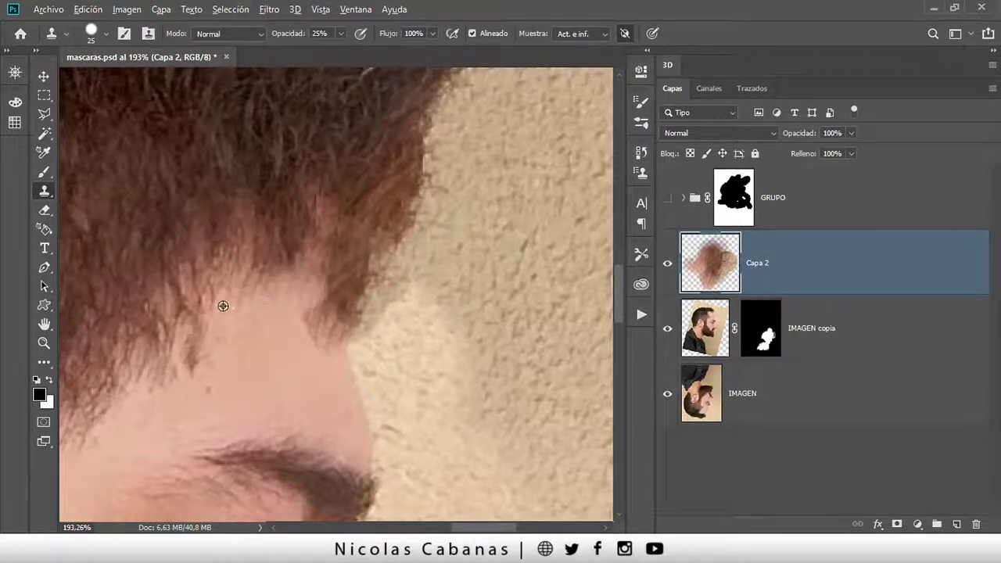
mouse_move(322, 318)
mouse_down()
mouse_move(313, 297)
mouse_move(328, 297)
mouse_move(306, 273)
mouse_move(325, 209)
mouse_move(289, 271)
mouse_up()
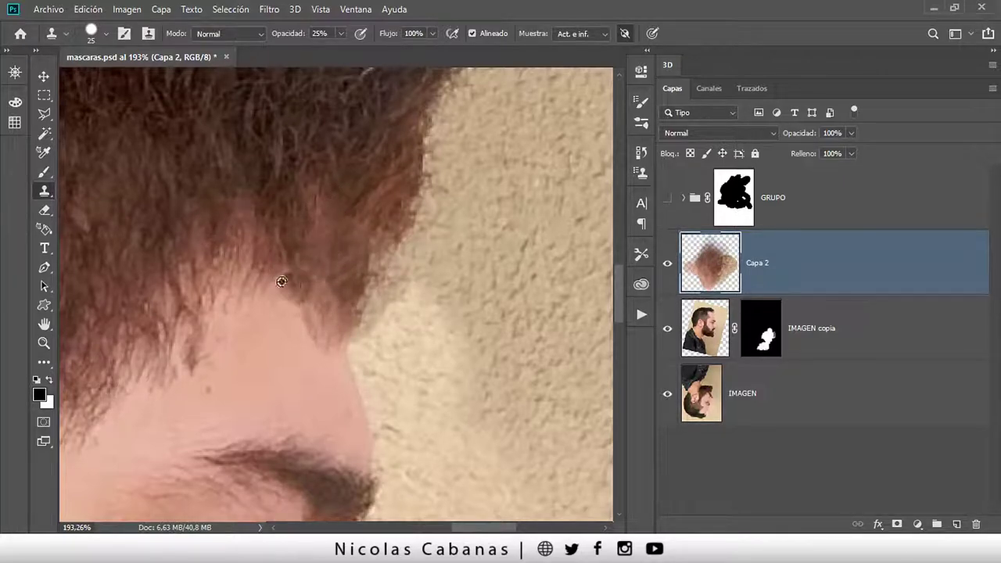
Set brush hardness to 50% and blend hair texture into the forehead edge
scroll(296, 280, down, 3)
scroll(295, 290, down, 3)
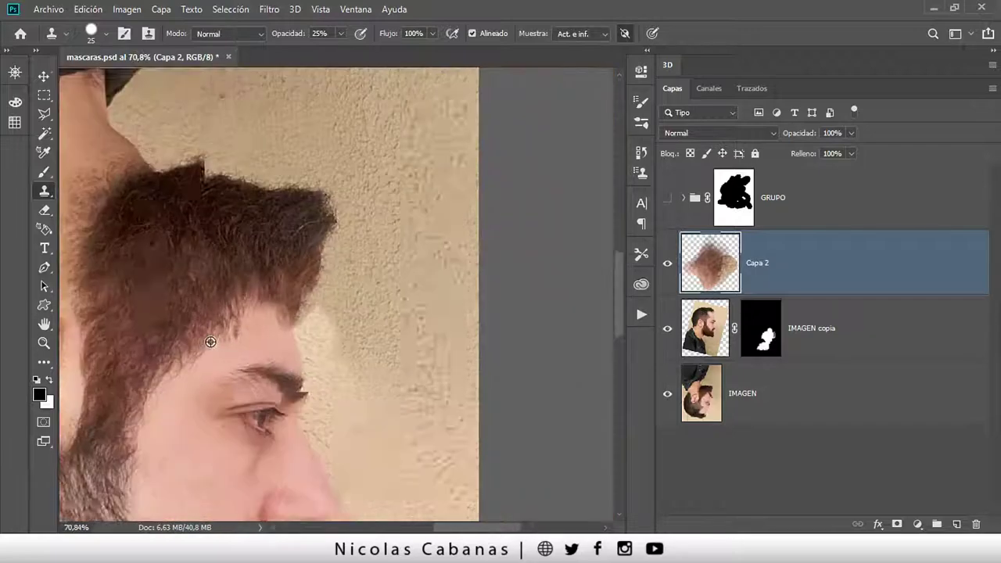
scroll(266, 310, up, 2)
scroll(266, 311, up, 3)
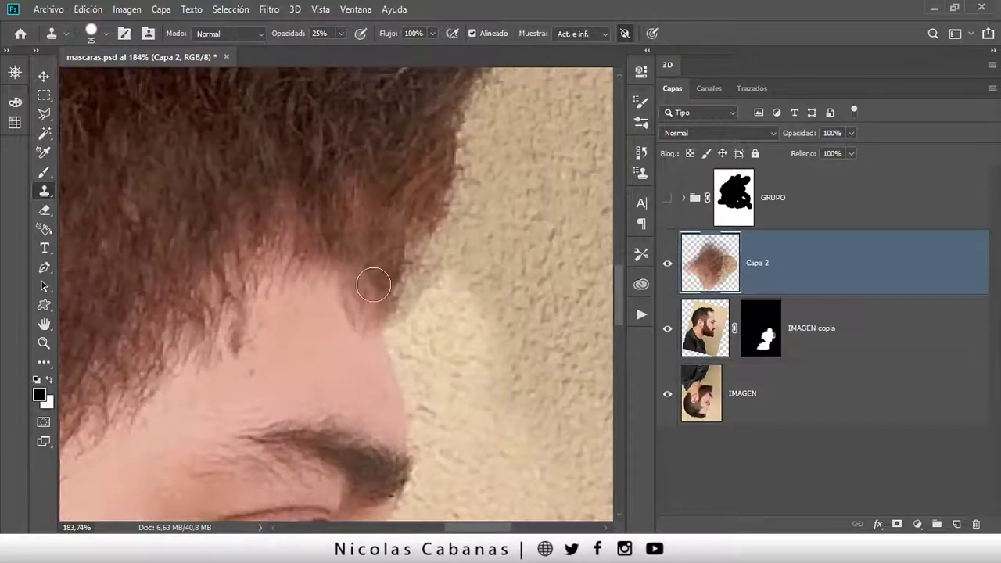
drag(373, 285, 365, 247)
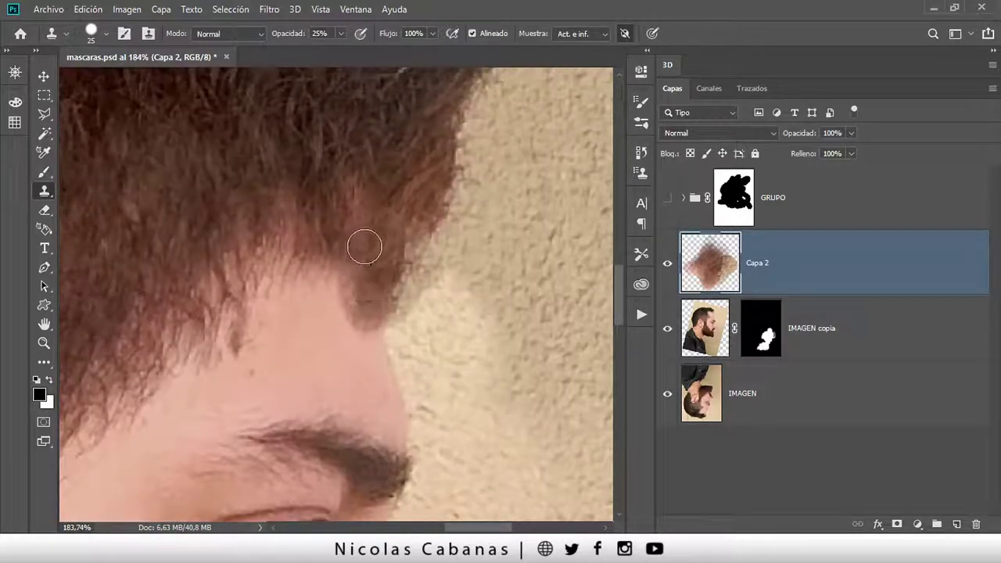
right_click(390, 217)
key(Return)
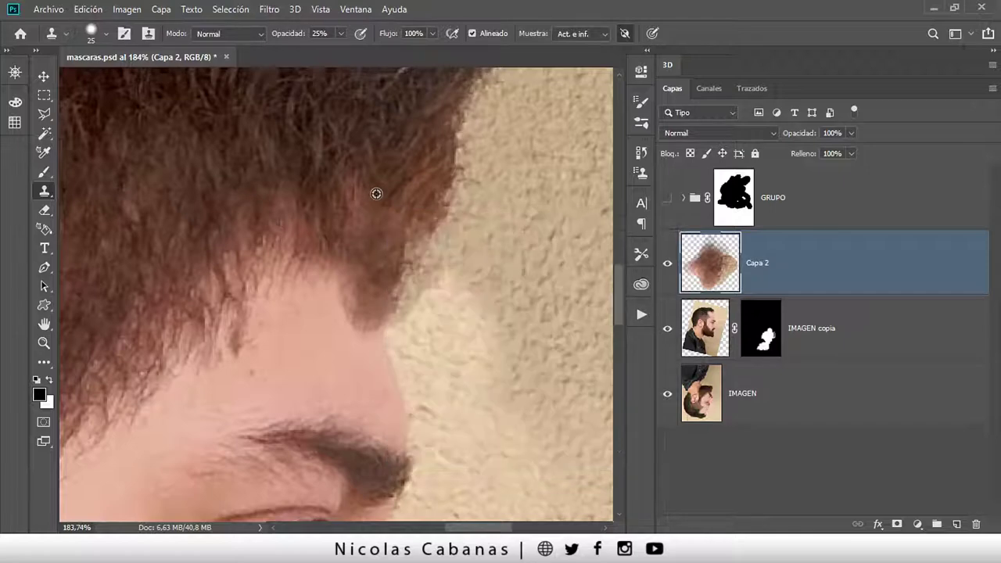
mouse_move(378, 308)
mouse_down()
mouse_move(367, 313)
mouse_move(379, 323)
mouse_move(366, 314)
mouse_move(373, 335)
mouse_move(357, 319)
mouse_move(380, 282)
mouse_up()
Toggle Capa 2 and IMAGEN copia visibility to compare, then select the IMAGEN copia mask
scroll(268, 324, down, 2)
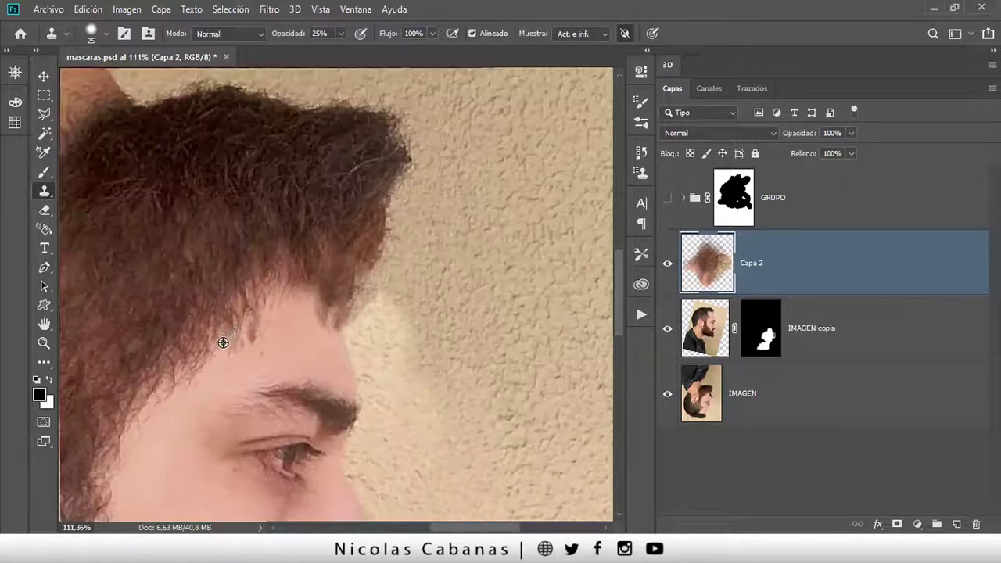
scroll(224, 339, down, 2)
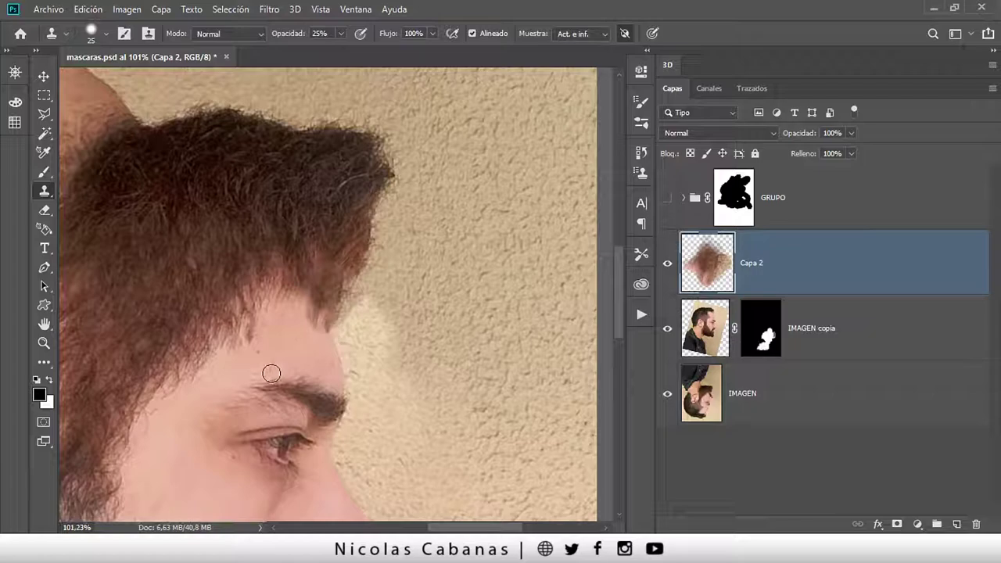
click(666, 266)
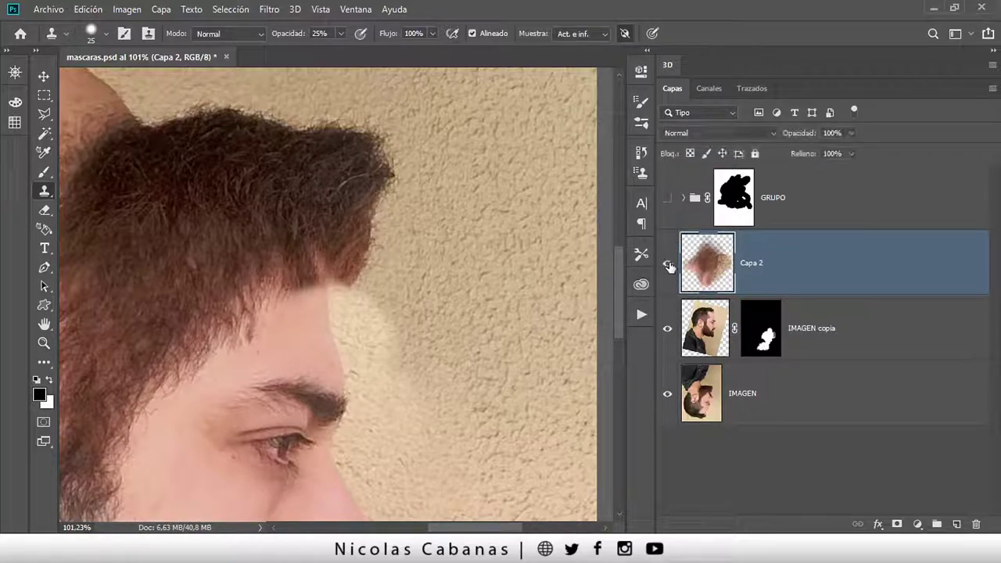
click(666, 266)
click(669, 335)
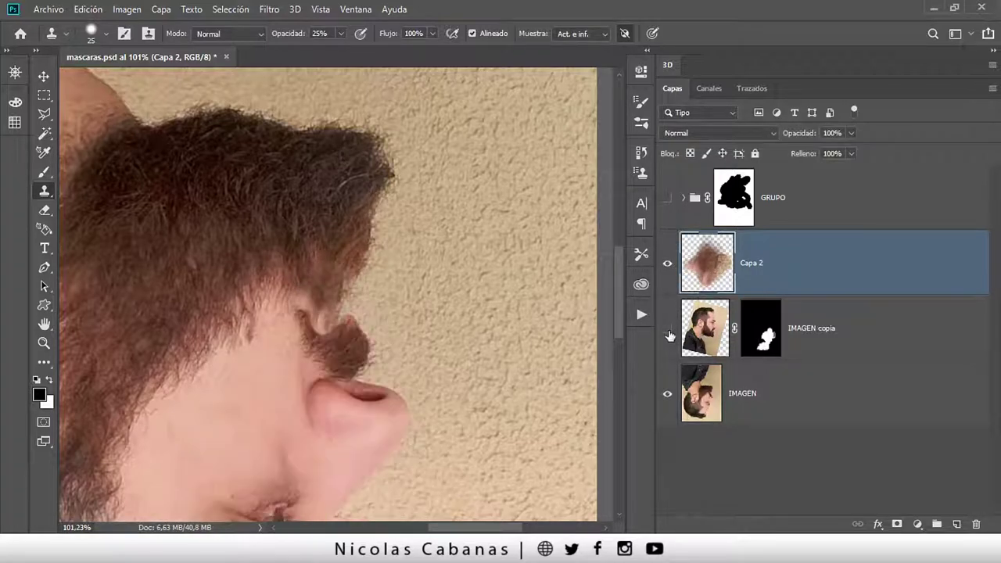
click(668, 332)
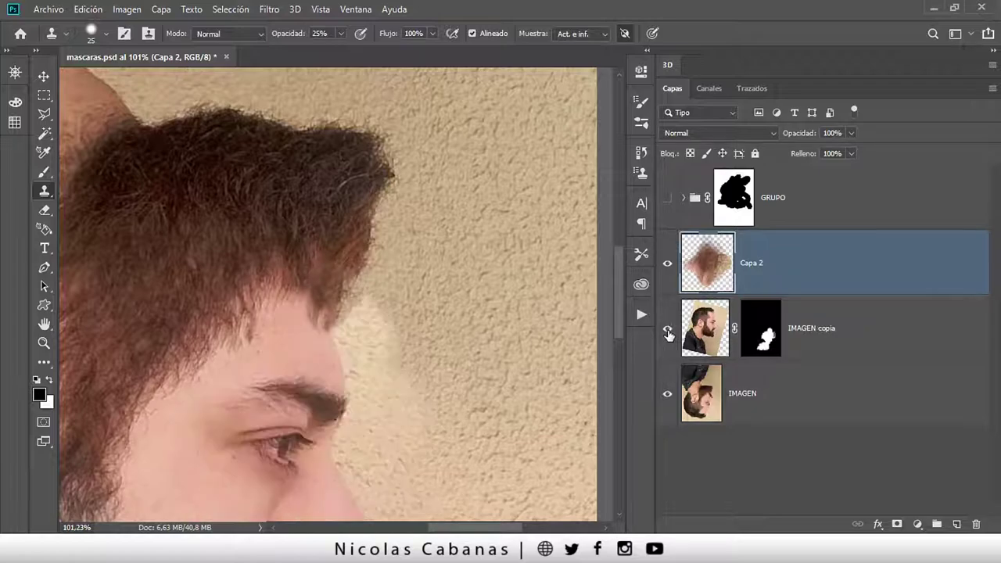
click(755, 335)
Zoom to 200% and paint black with a 36 px brush on IMAGEN copia's mask to expose darker hair at the seam
key(z)
click(310, 328)
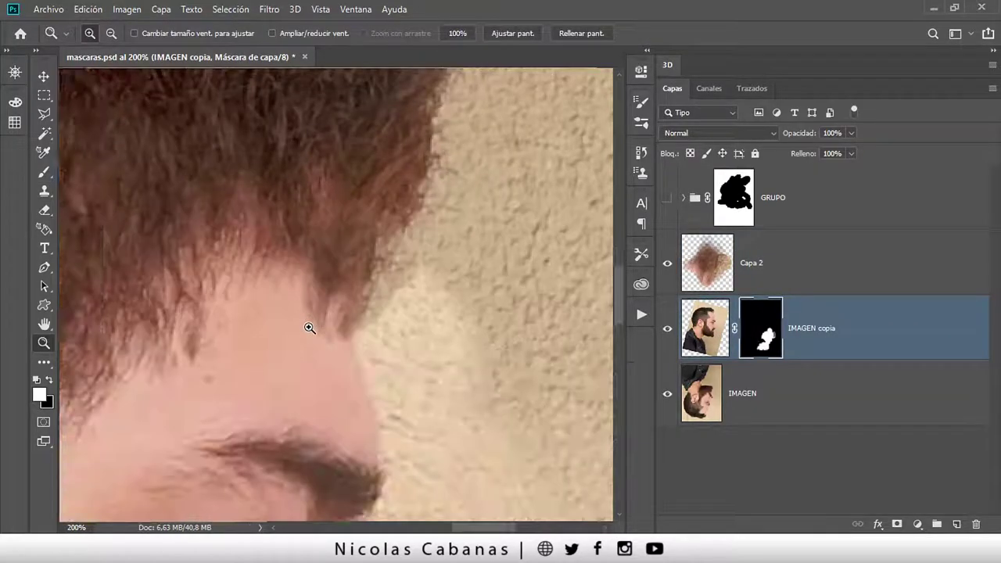
key(b)
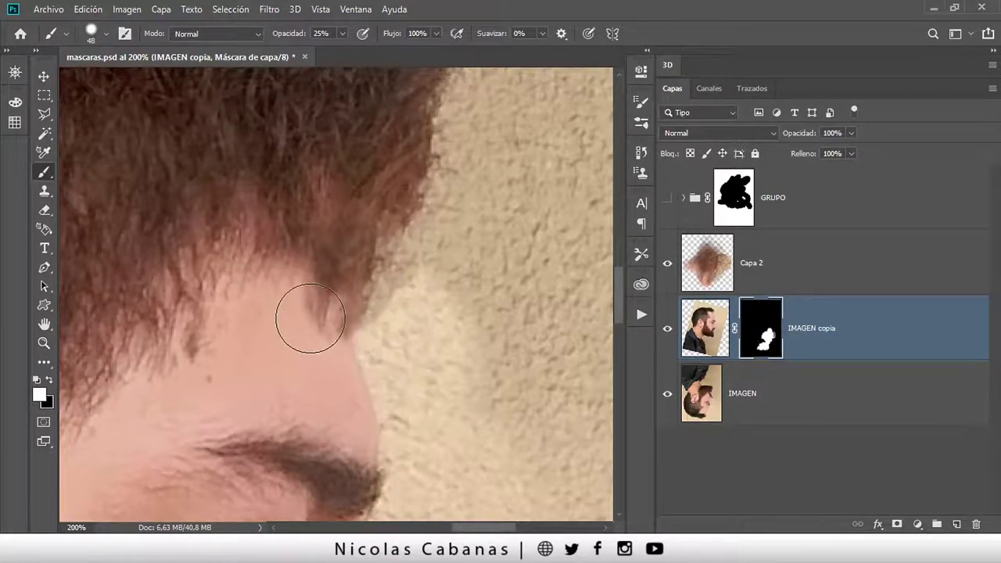
key(x)
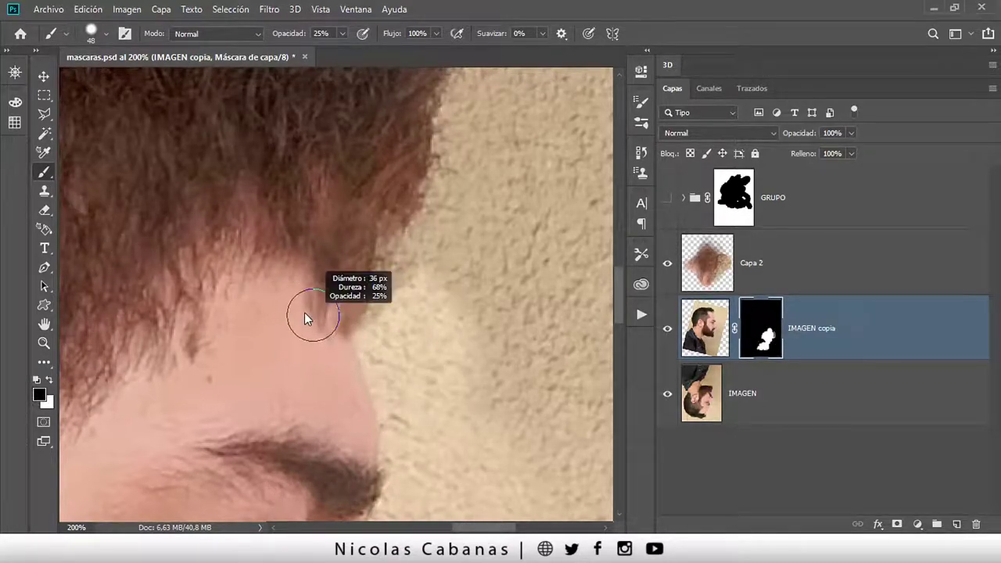
click(301, 300)
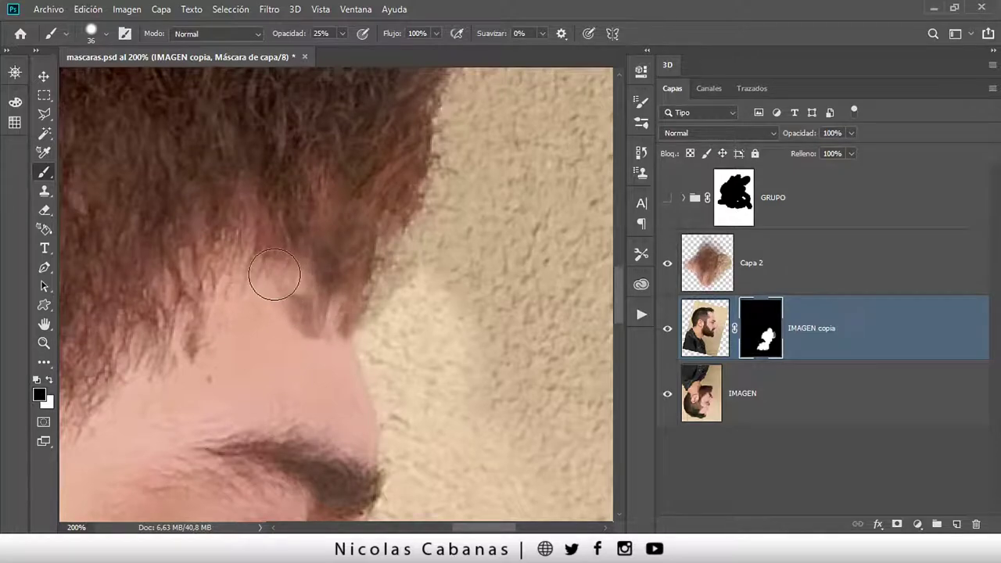
mouse_move(253, 286)
mouse_down()
mouse_move(294, 307)
mouse_move(311, 337)
mouse_move(251, 313)
mouse_up()
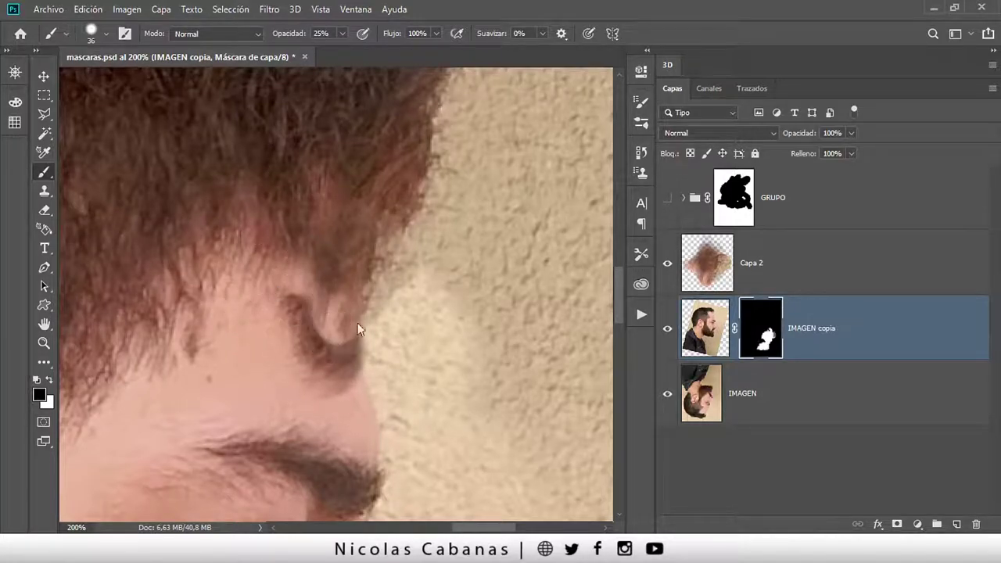
key(x)
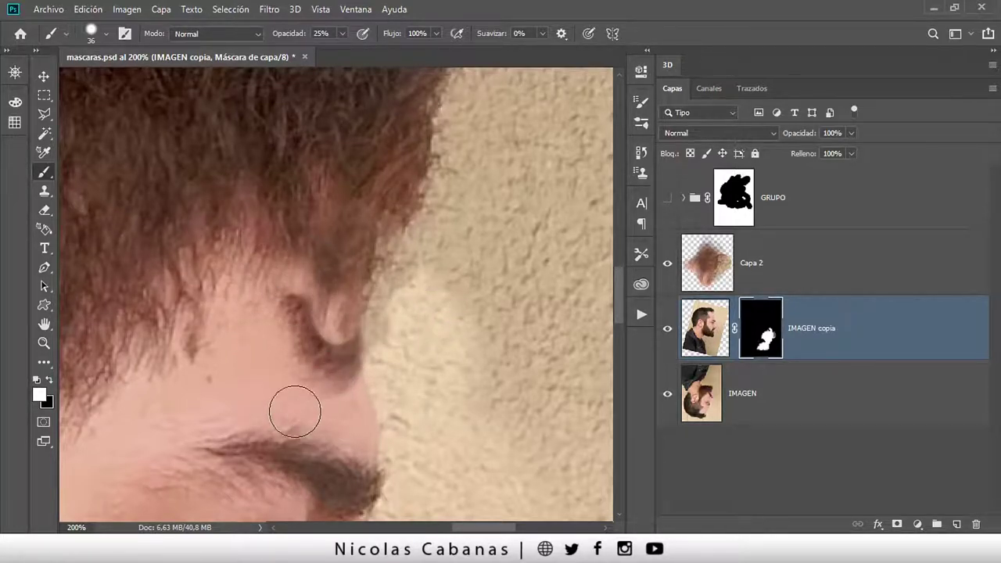
click(771, 269)
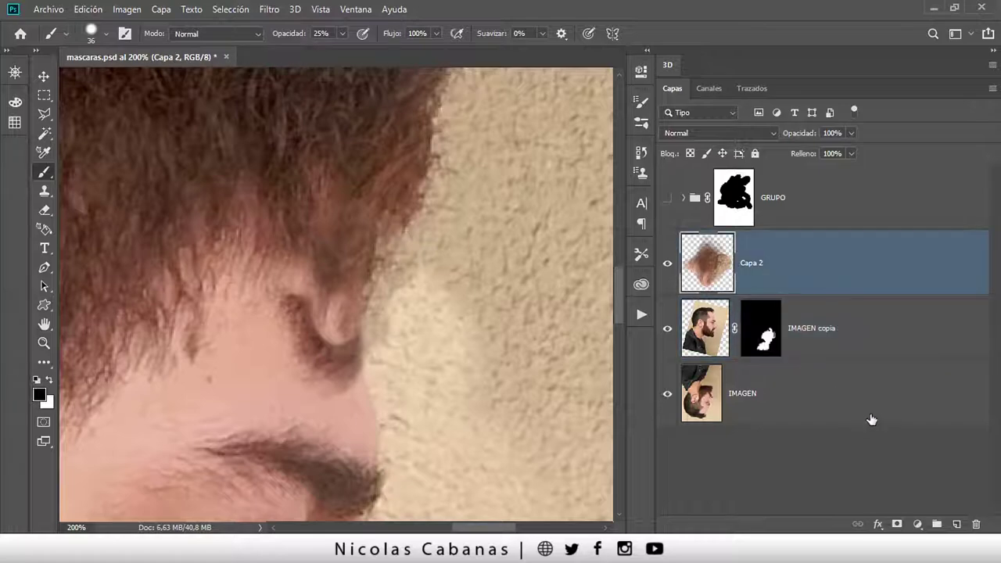
Add a layer mask to Capa 2 and paint black and white to hide the hair piece over the ear
click(896, 524)
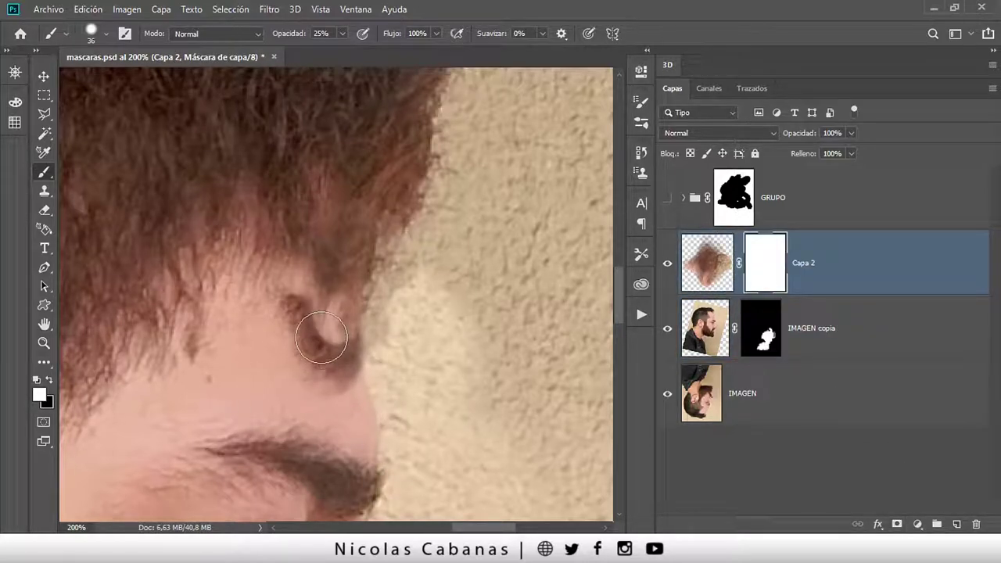
key(x)
mouse_move(320, 338)
mouse_down()
mouse_move(321, 310)
mouse_move(277, 284)
mouse_up()
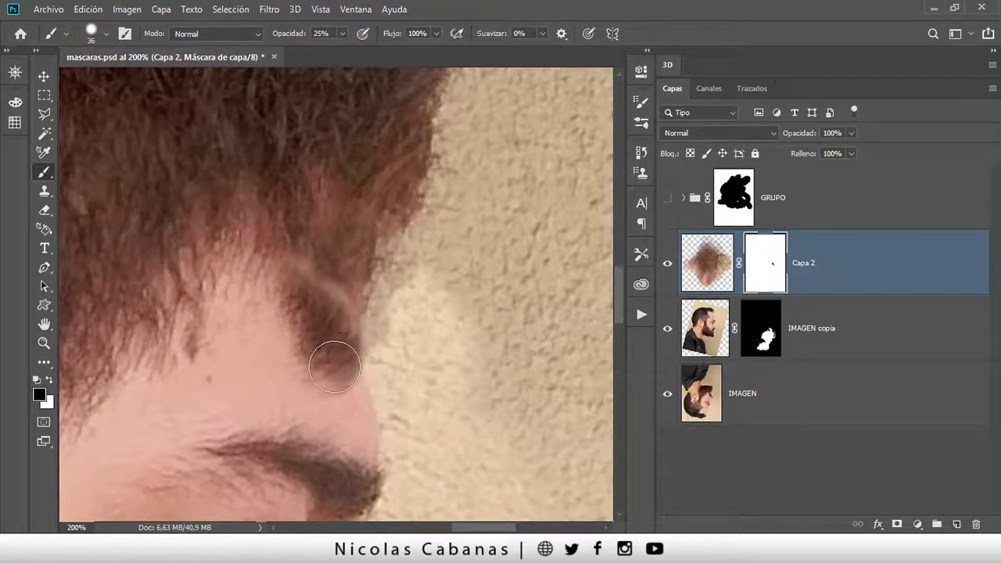
key(x)
mouse_move(324, 335)
mouse_down()
mouse_move(337, 280)
mouse_move(331, 302)
mouse_up()
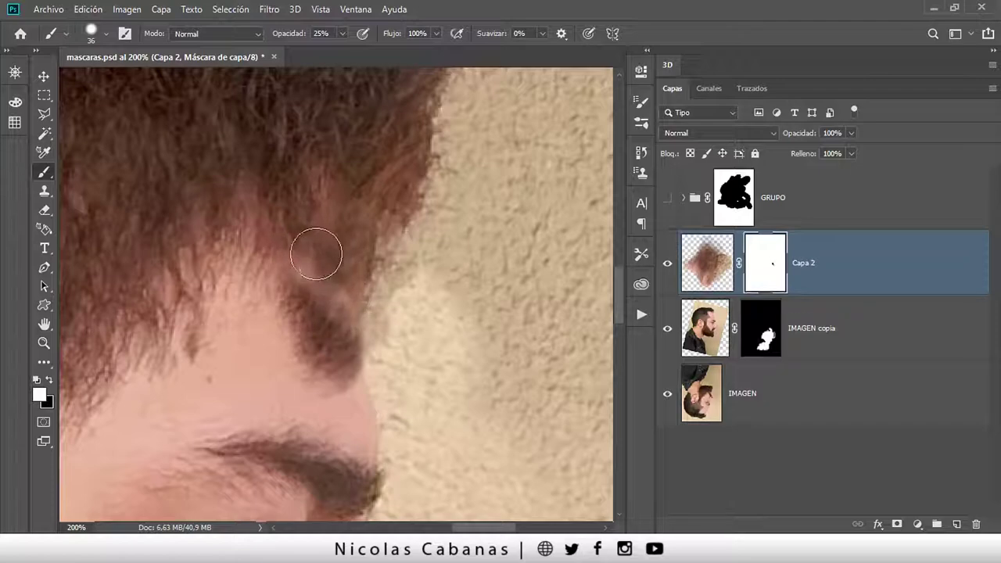
key(x)
drag(331, 361, 309, 291)
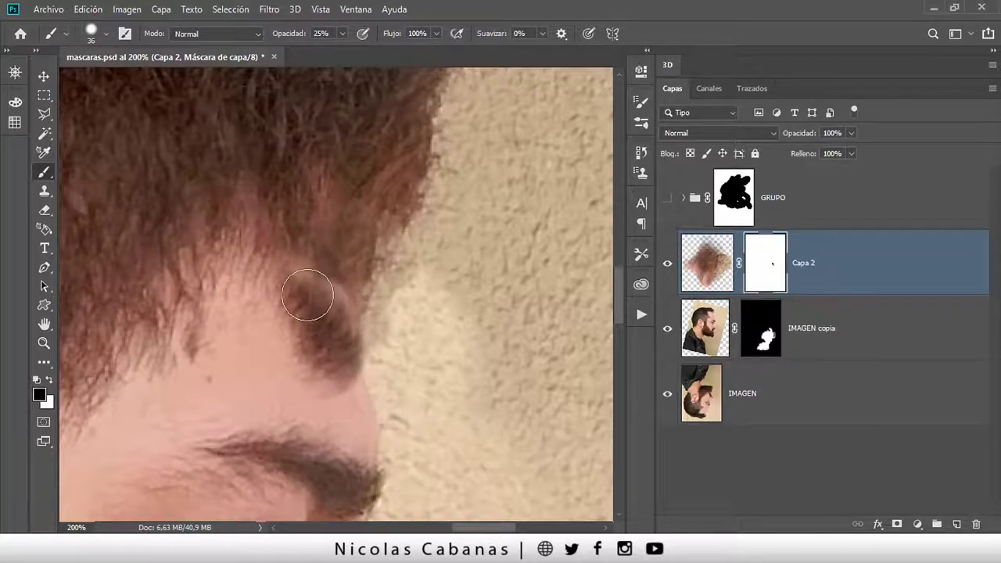
Touch up IMAGEN copia's mask to soften the hair edge at the temple
key(ctrl+z)
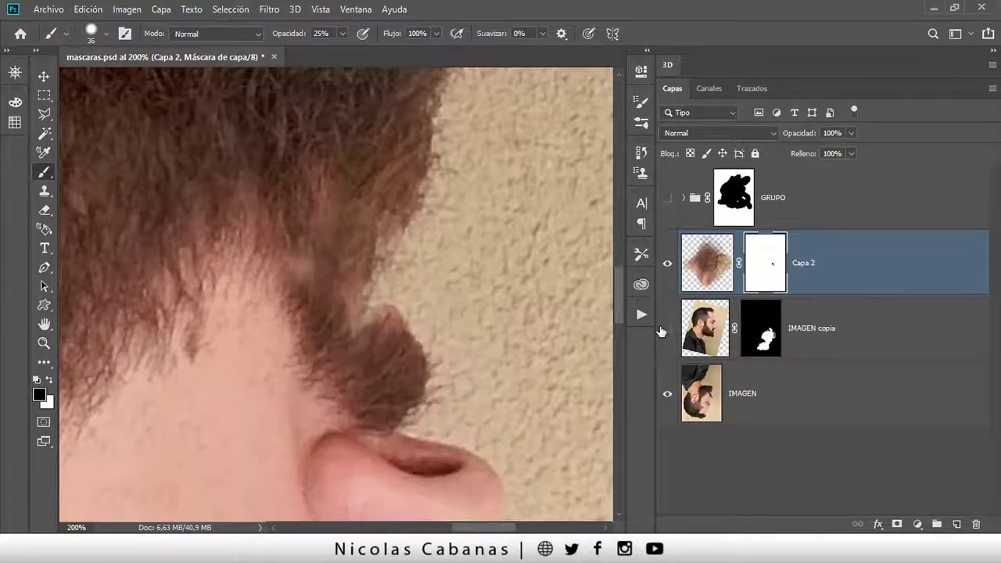
click(667, 330)
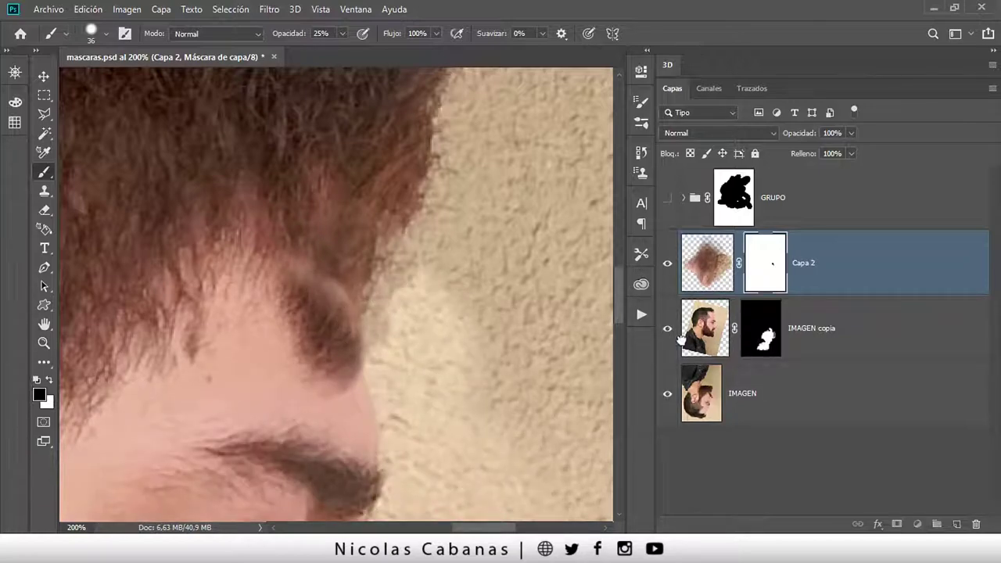
click(682, 341)
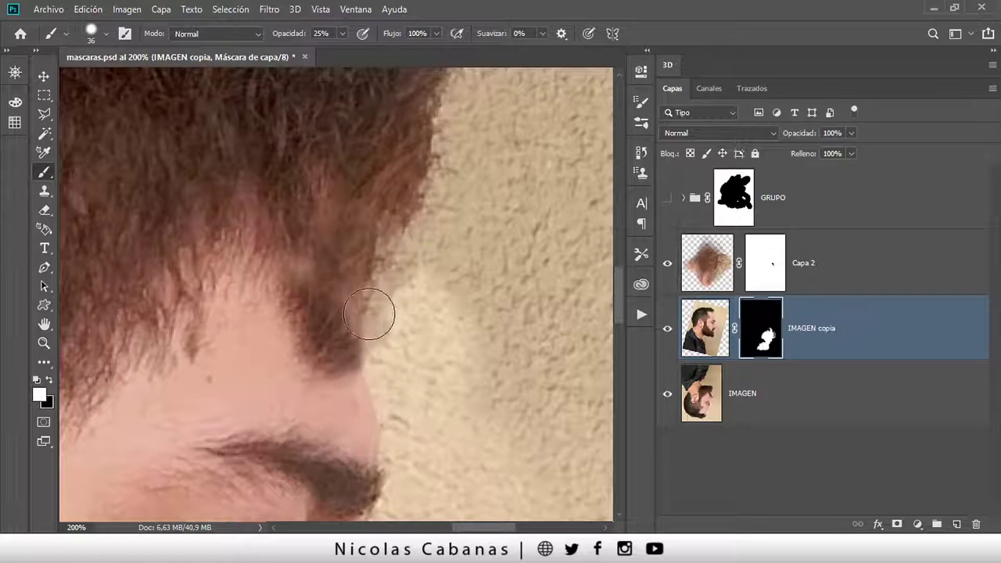
mouse_move(376, 313)
mouse_down()
mouse_move(313, 252)
mouse_move(363, 279)
mouse_up()
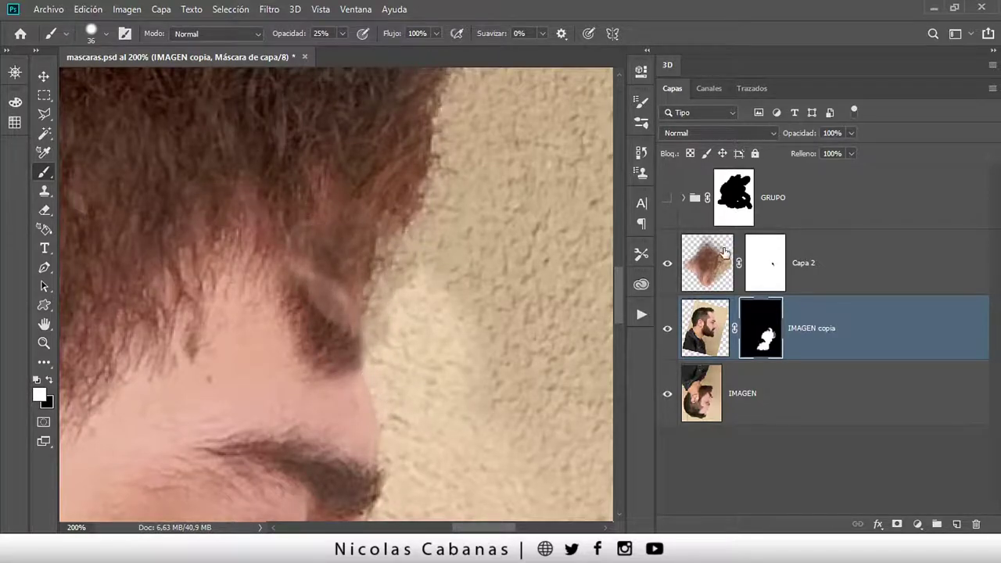
click(703, 274)
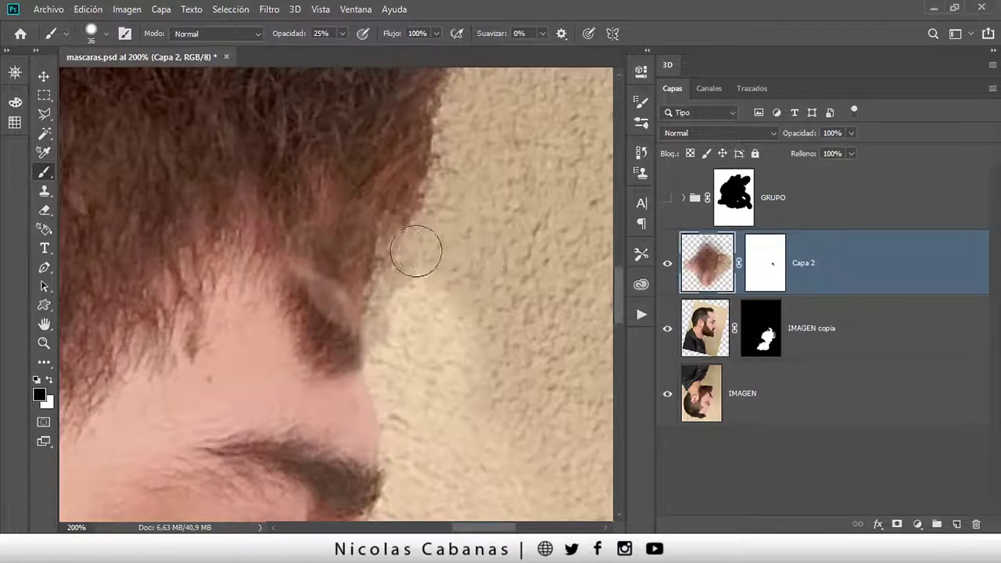
Clone-stamp hair with a 45 px brush over the light seam edge near the sideburn on Capa 2
key(s)
alt+click(201, 290)
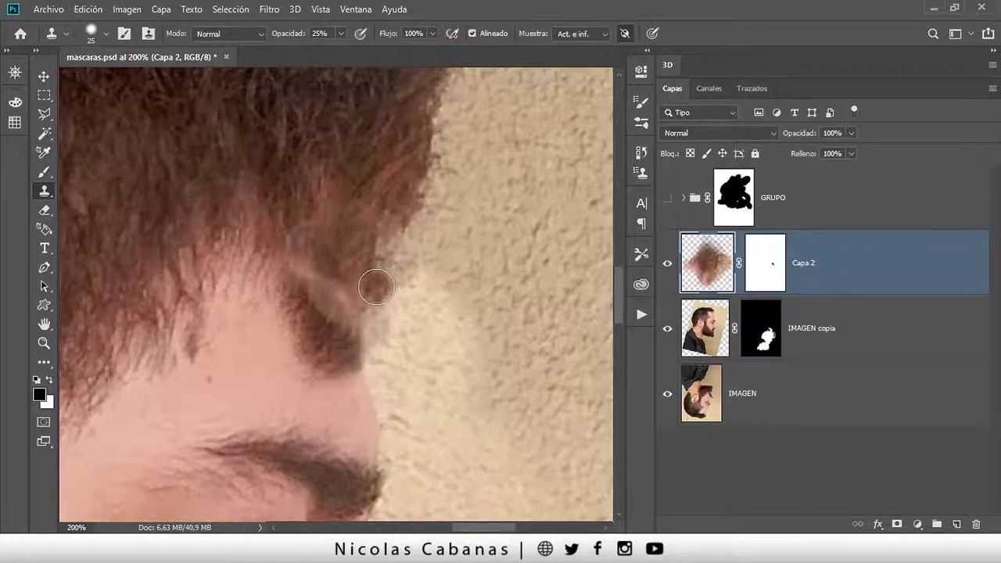
key(bracketright)
key(bracketright)
drag(391, 246, 368, 295)
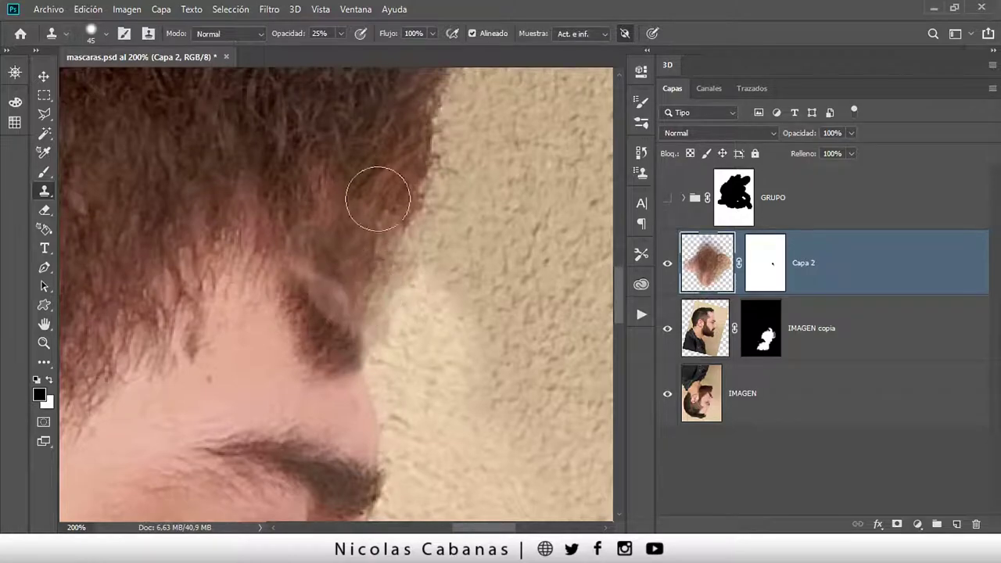
drag(383, 222, 395, 250)
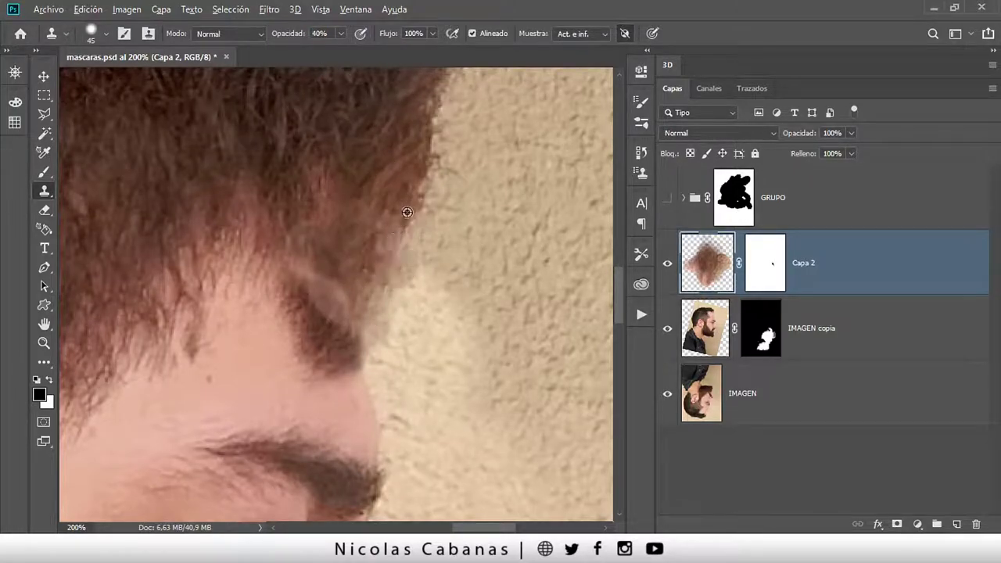
mouse_move(363, 289)
mouse_down()
mouse_move(376, 256)
mouse_move(335, 286)
mouse_move(343, 296)
mouse_move(333, 285)
mouse_up()
Sample dark hair and clone it at 58% opacity over the light streak and hair gap
alt+click(362, 139)
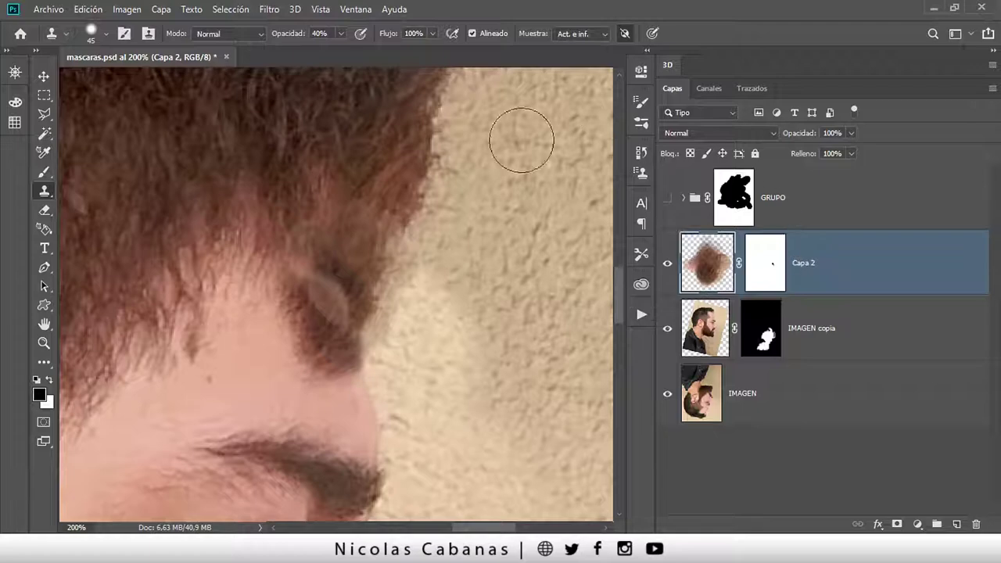
alt+click(269, 159)
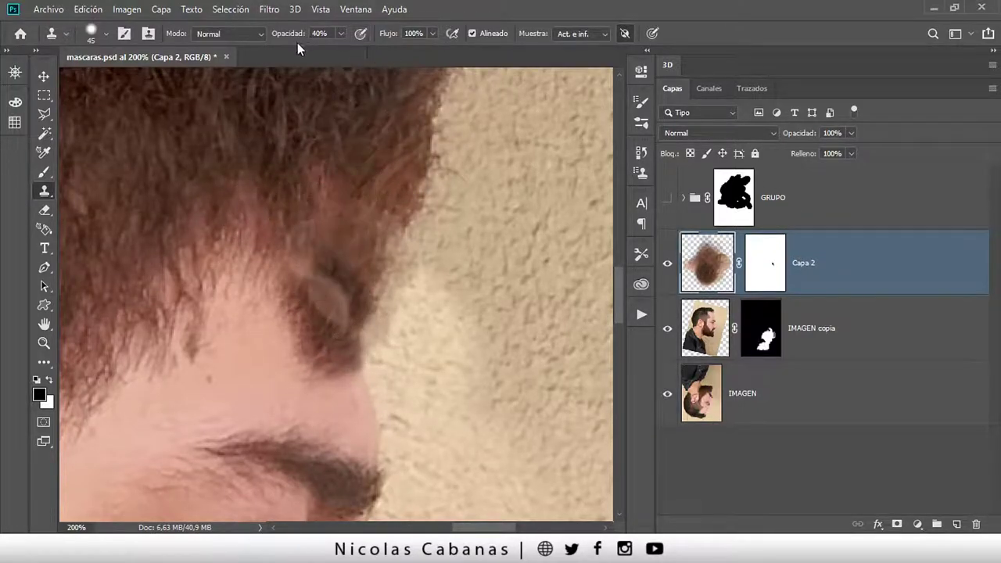
drag(296, 37, 307, 38)
drag(328, 109, 320, 180)
alt+click(269, 137)
drag(312, 279, 333, 298)
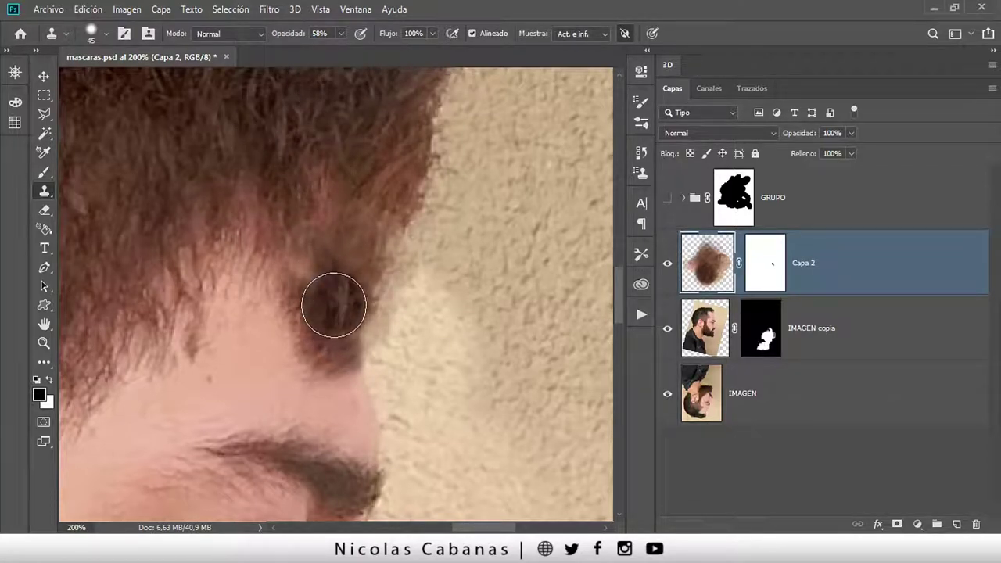
click(668, 329)
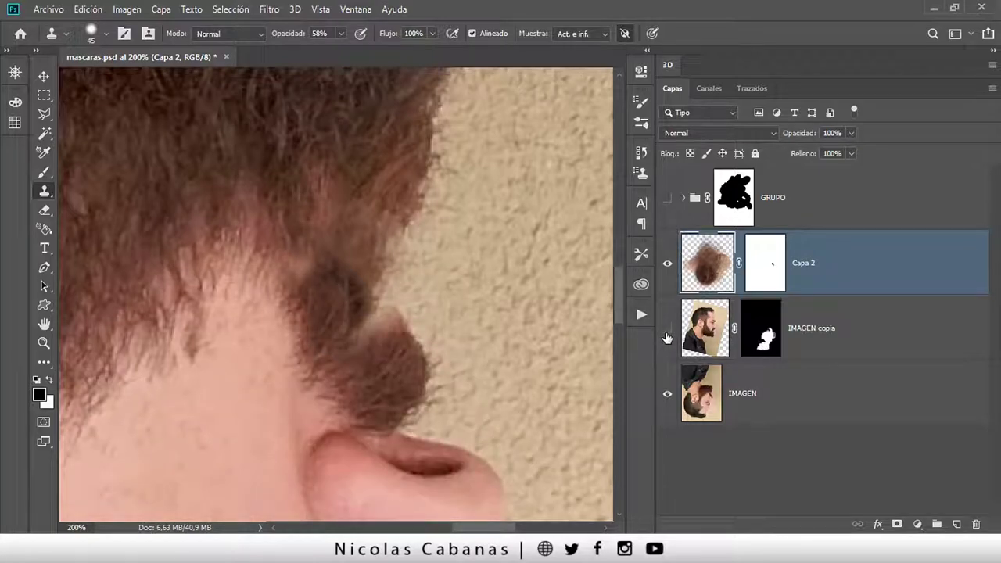
click(667, 331)
click(753, 263)
Paint white and black on Capa 2's mask to reveal hair and show skin near the temple
key(x)
key(b)
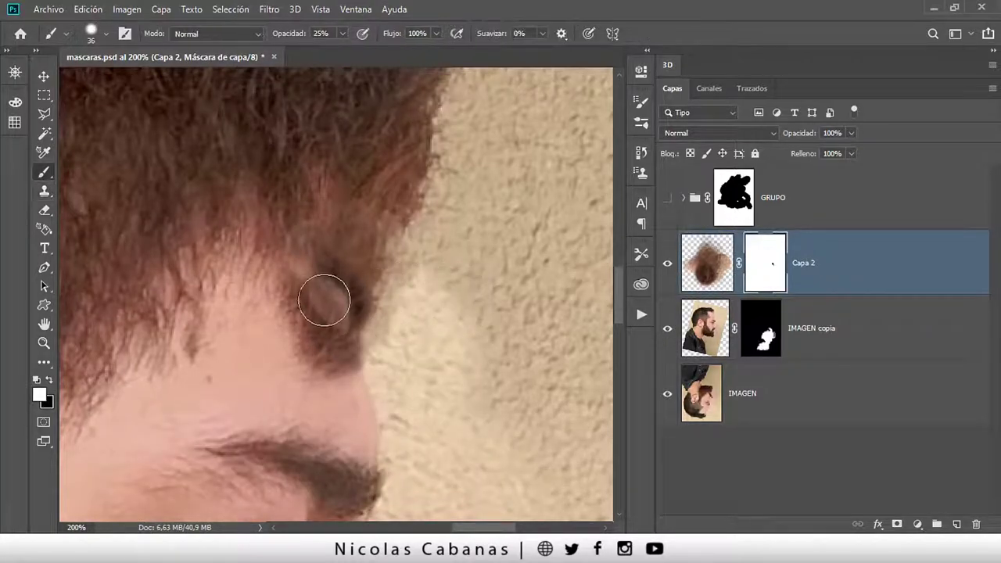
drag(334, 299, 325, 337)
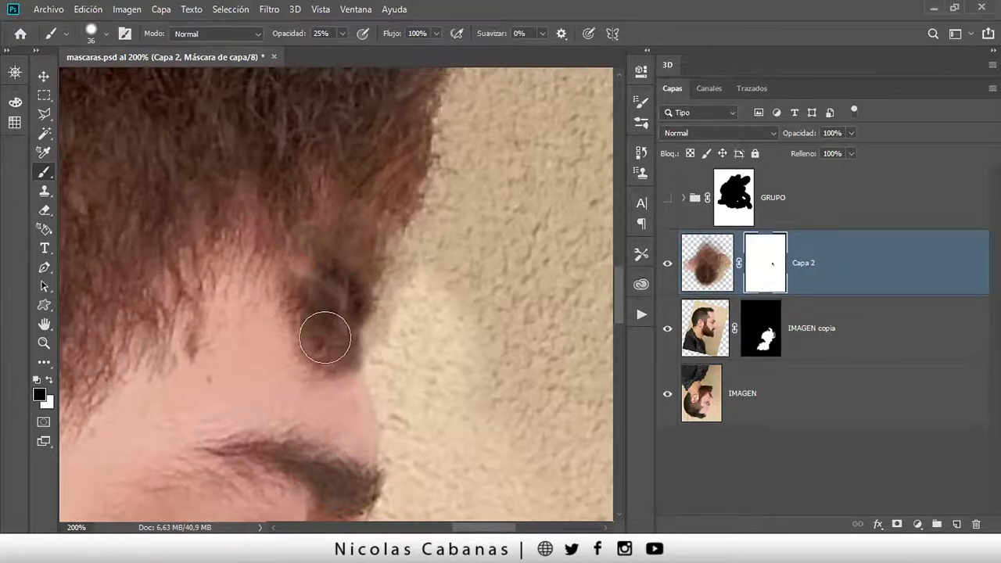
mouse_move(305, 305)
mouse_down()
mouse_move(332, 339)
mouse_move(321, 344)
mouse_up()
key(x)
key(x)
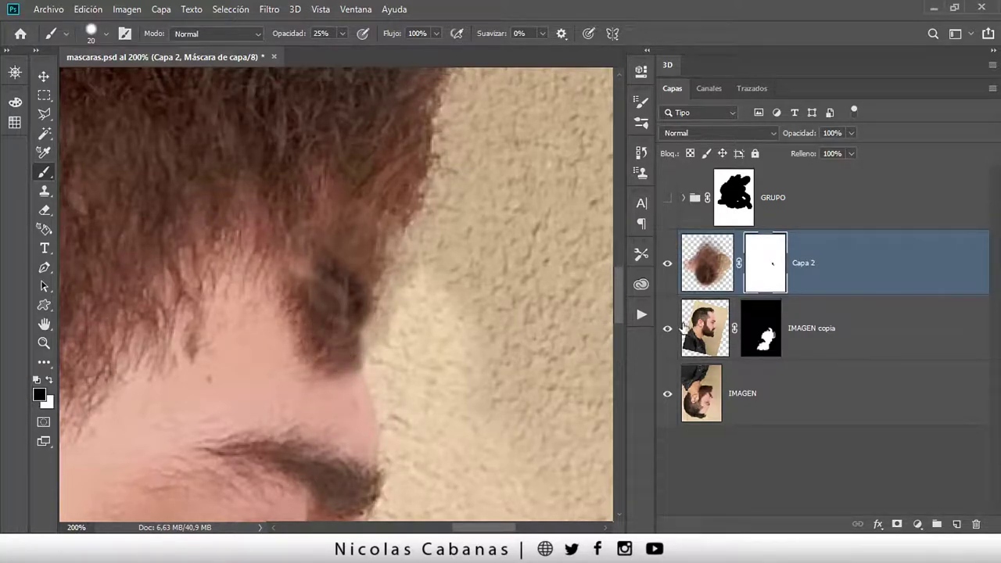
click(685, 329)
click(763, 266)
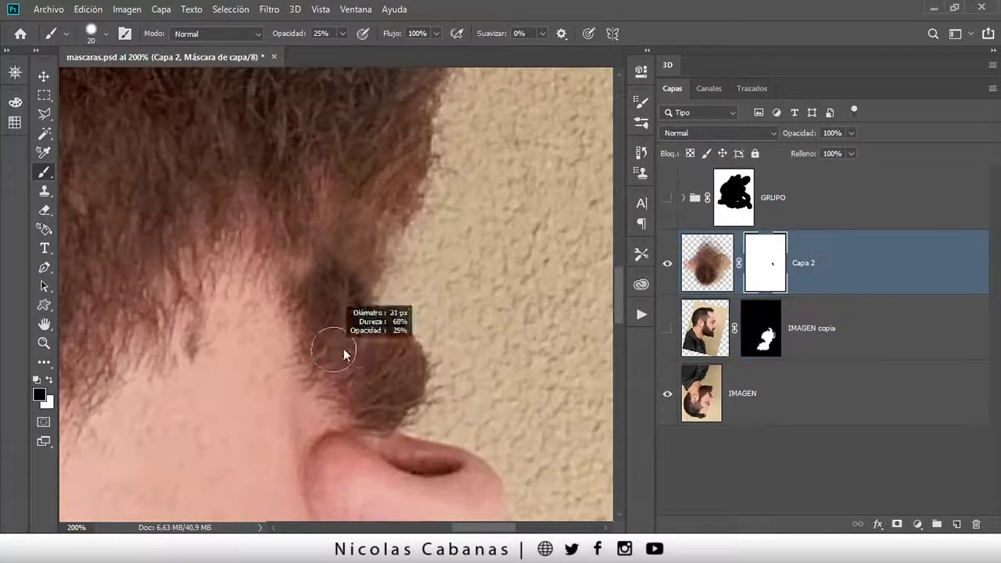
With a 33 px brush, lighten and then slightly darken the dark hair patch on Capa 2's mask
drag(344, 355, 328, 340)
click(668, 329)
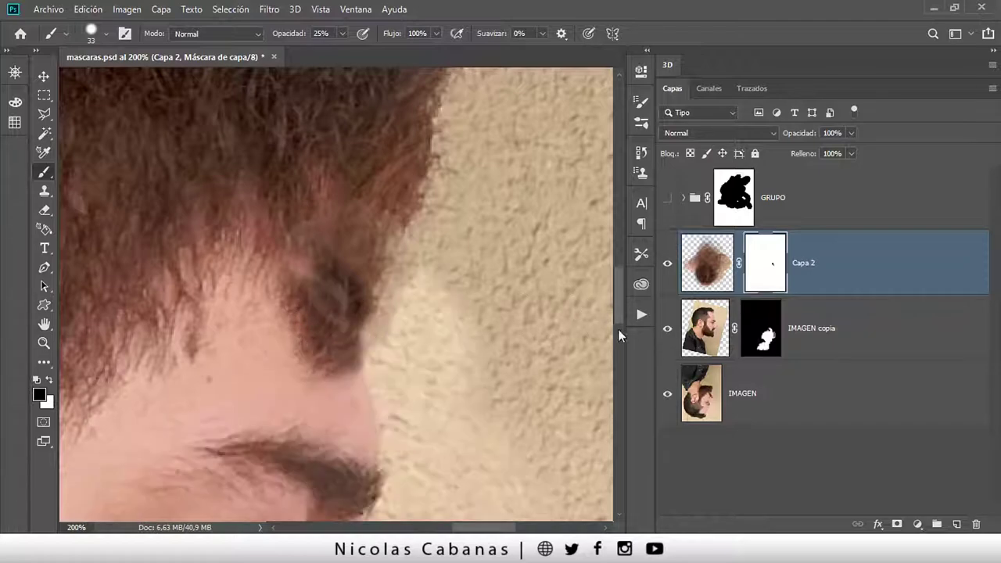
mouse_move(331, 302)
mouse_down()
mouse_move(330, 287)
mouse_move(343, 295)
mouse_up()
key(x)
mouse_move(310, 261)
mouse_down()
mouse_move(320, 230)
mouse_move(346, 286)
mouse_move(342, 306)
mouse_move(333, 302)
mouse_move(352, 271)
mouse_up()
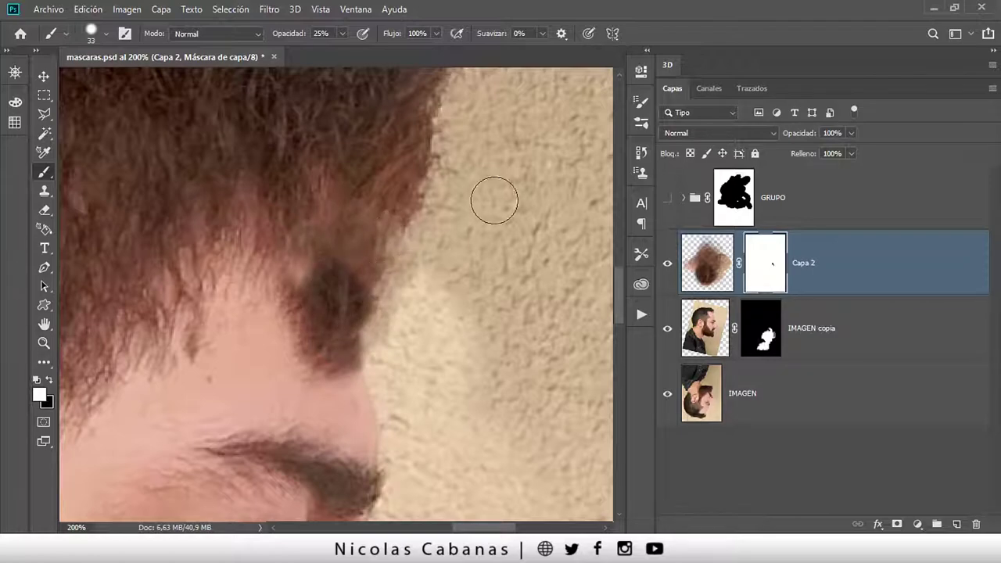
Zoom between 100% and 200% and toggle Capa 2's mask to compare the hair patch
key(z)
alt+click(354, 337)
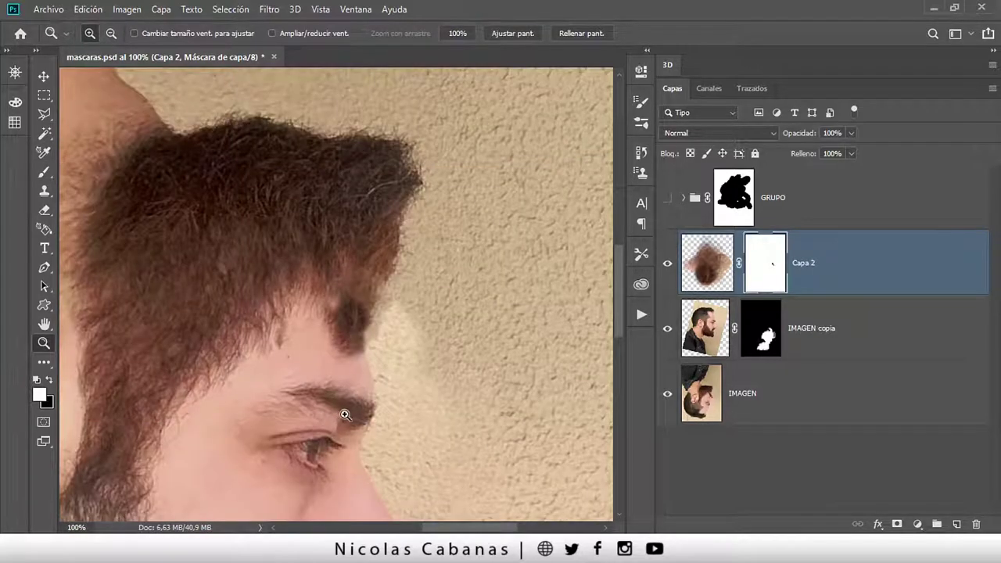
click(719, 264)
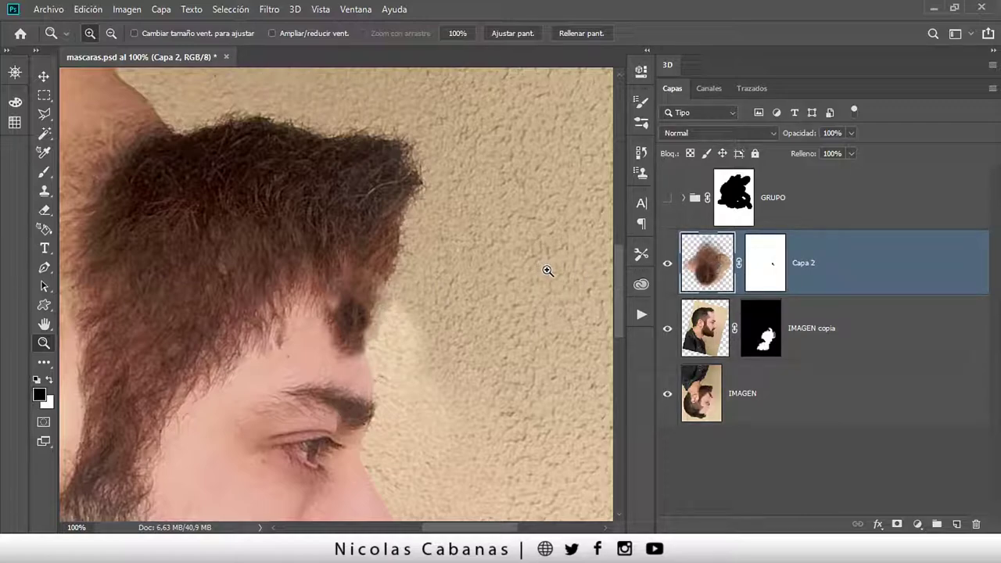
click(361, 316)
shift+click(764, 269)
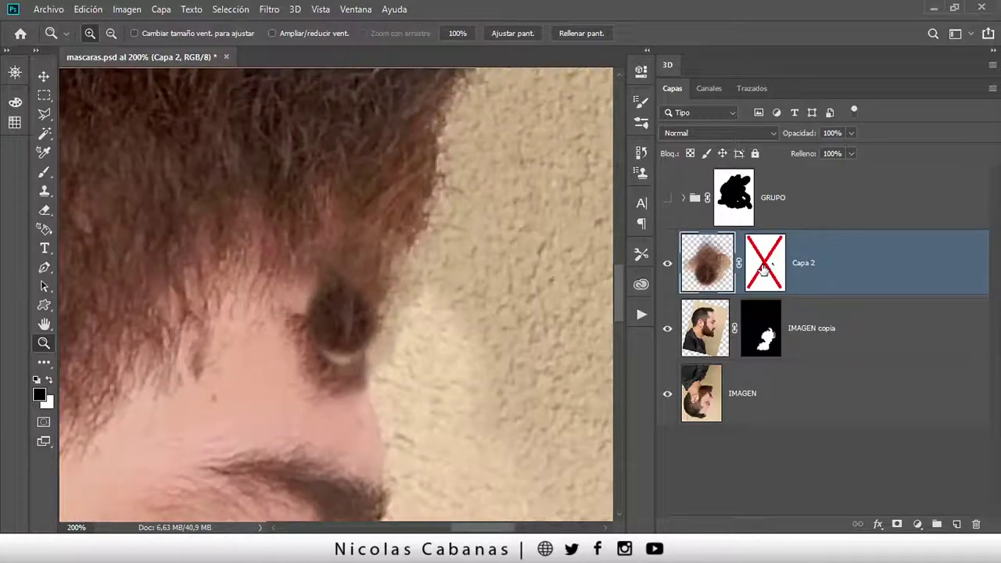
shift+click(766, 268)
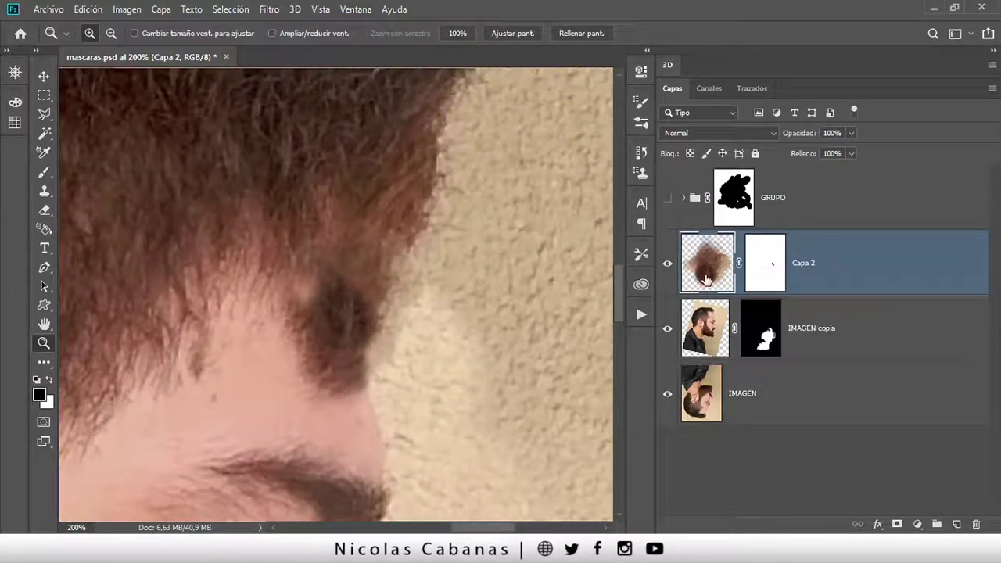
Erase the dark hair patch on Capa 2, finishing with the eraser at 100% opacity
key(e)
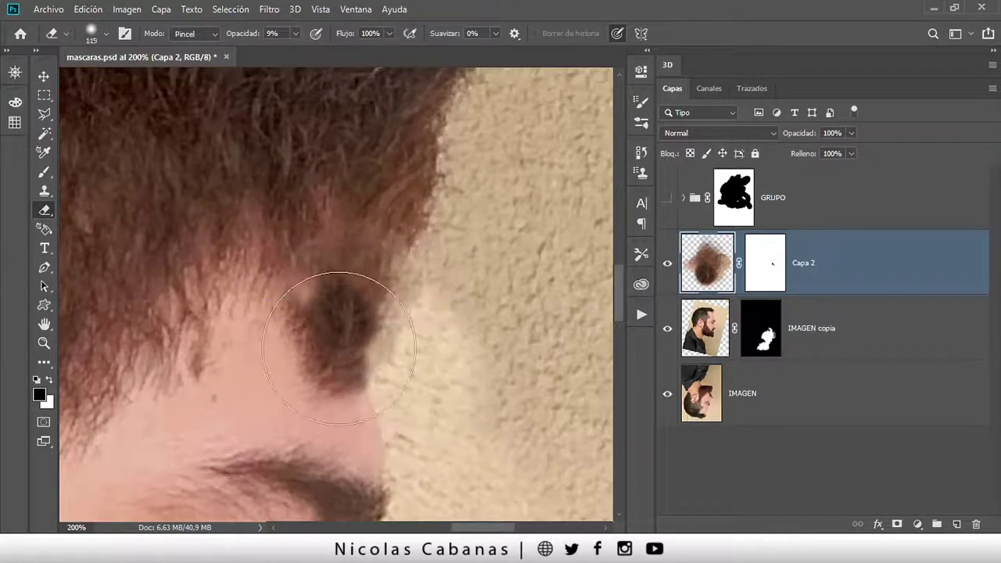
mouse_move(352, 305)
mouse_down()
mouse_move(334, 329)
mouse_move(346, 257)
mouse_move(336, 264)
mouse_move(347, 320)
mouse_move(365, 284)
mouse_up()
text(100)
key(Return)
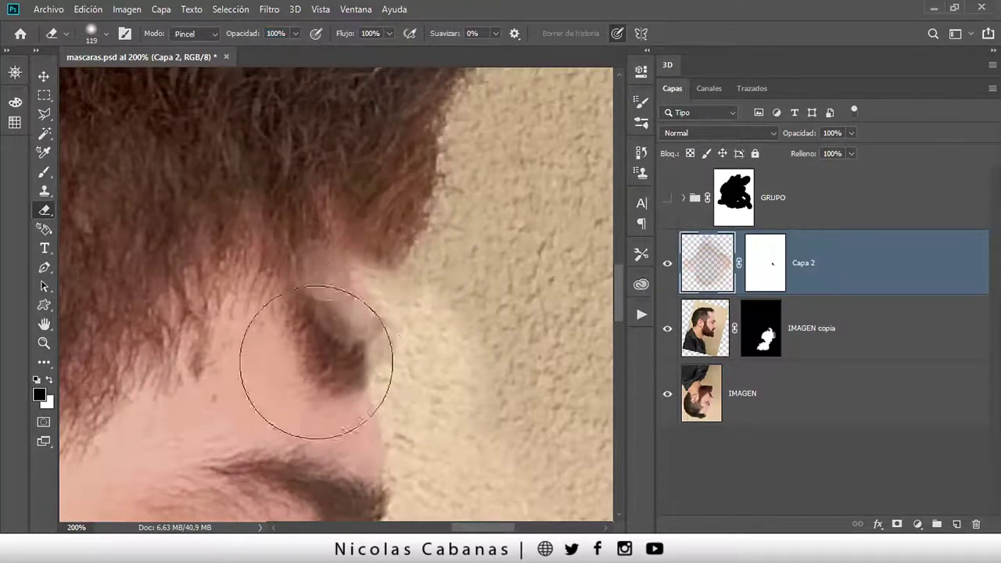
mouse_move(334, 346)
mouse_down()
mouse_move(391, 246)
mouse_move(438, 197)
mouse_move(395, 247)
mouse_up()
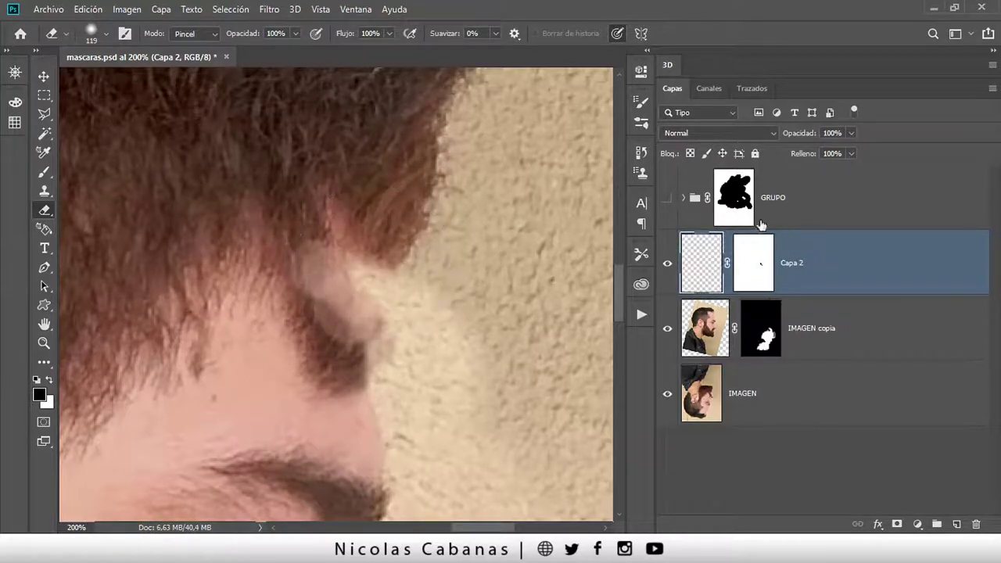
Delete Capa 2's layer mask
click(763, 274)
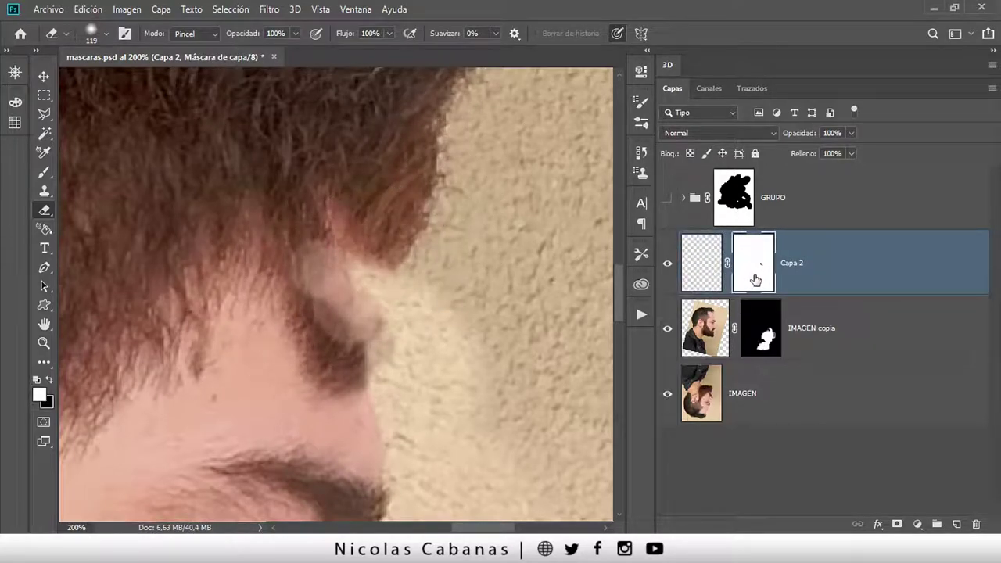
click(975, 524)
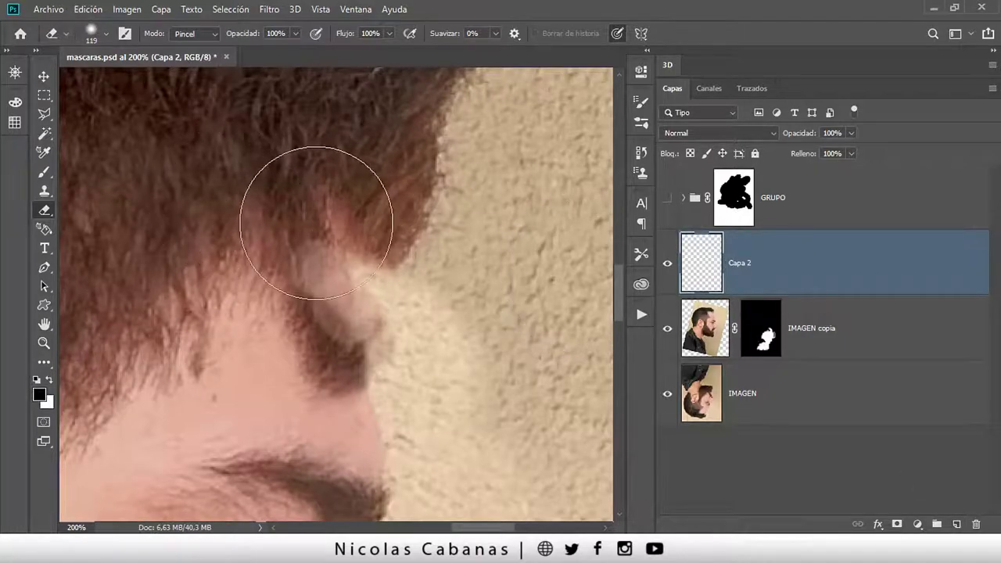
key(s)
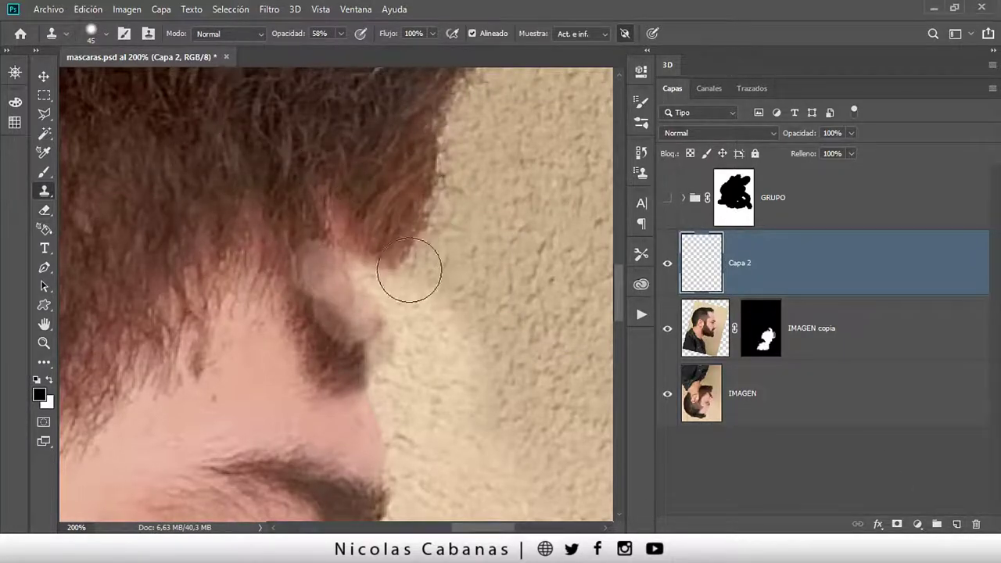
Clone brown hair texture over the pale temple gap and along the hairline on Capa 2
mouse_move(409, 270)
mouse_down()
mouse_move(397, 275)
mouse_move(380, 327)
mouse_move(381, 286)
mouse_up()
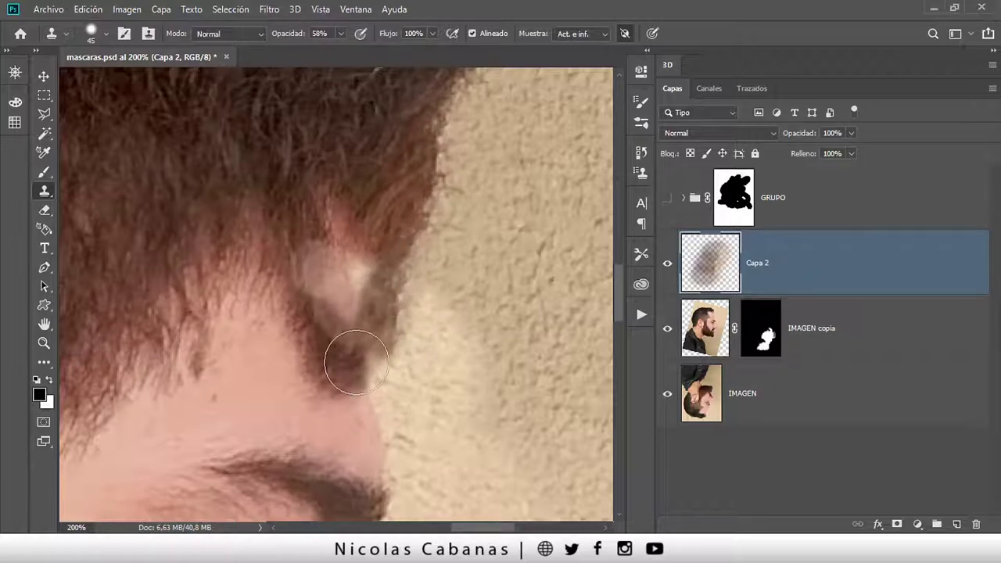
mouse_move(357, 362)
mouse_down()
mouse_move(391, 319)
mouse_move(380, 288)
mouse_move(338, 283)
mouse_move(345, 298)
mouse_move(344, 270)
mouse_move(325, 278)
mouse_move(334, 244)
mouse_move(353, 297)
mouse_move(333, 208)
mouse_move(311, 267)
mouse_move(328, 320)
mouse_move(268, 264)
mouse_move(257, 214)
mouse_move(262, 270)
mouse_move(208, 309)
mouse_up()
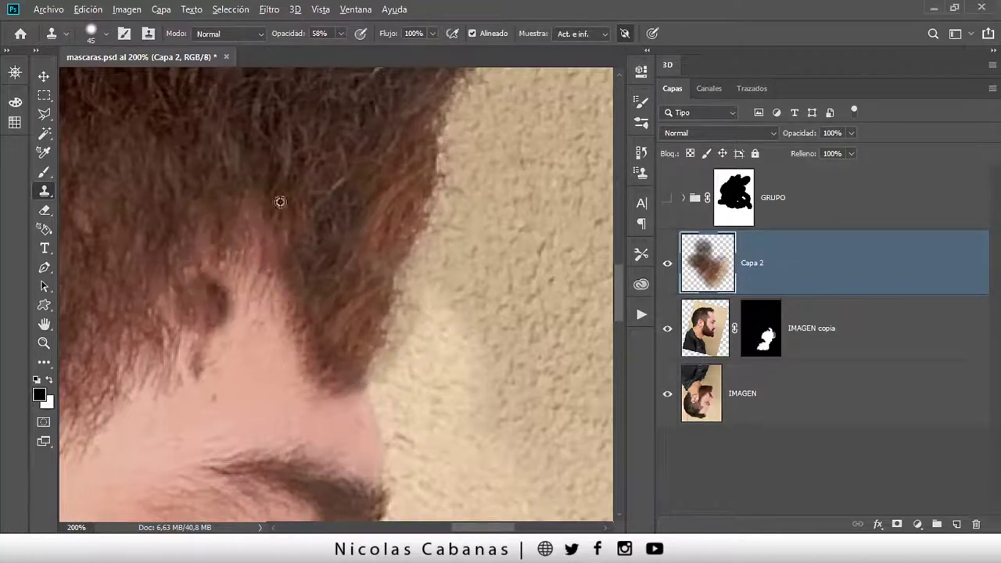
scroll(250, 192, down, 3)
Bring the whole upside-down face into view and make the Capa 2 retouch layer visible
scroll(244, 194, down, 2)
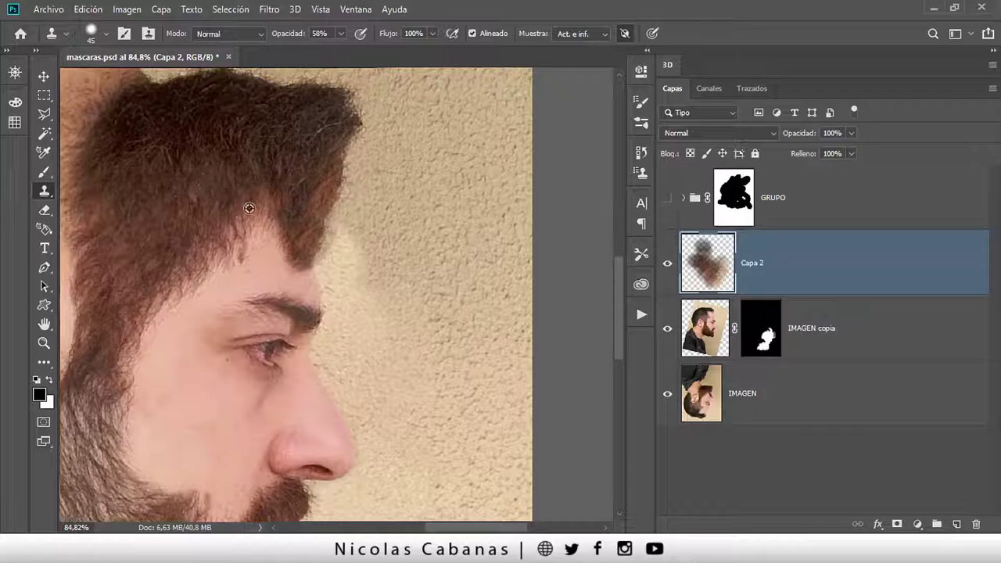
scroll(188, 219, down, 3)
drag(247, 232, 333, 241)
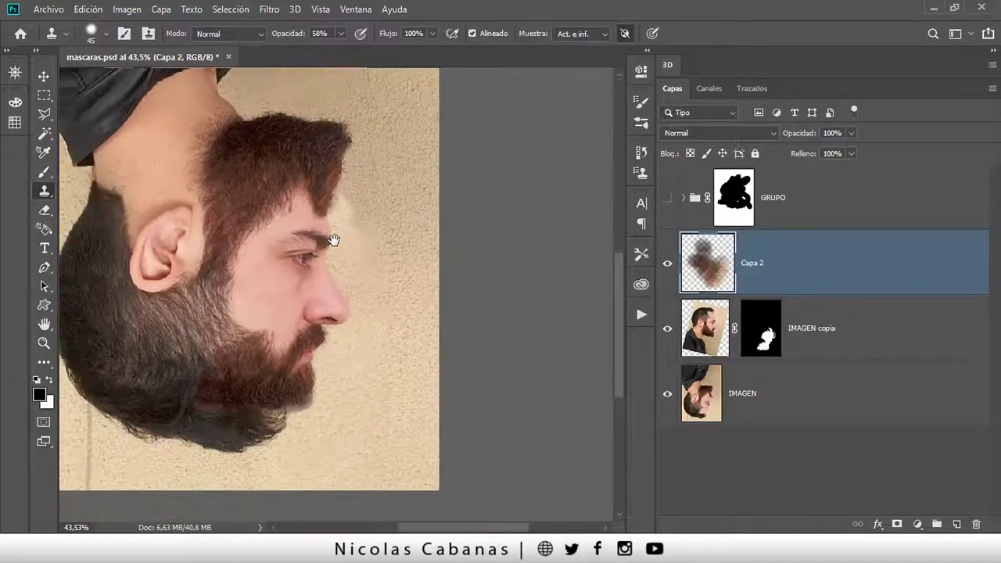
scroll(270, 183, up, 2)
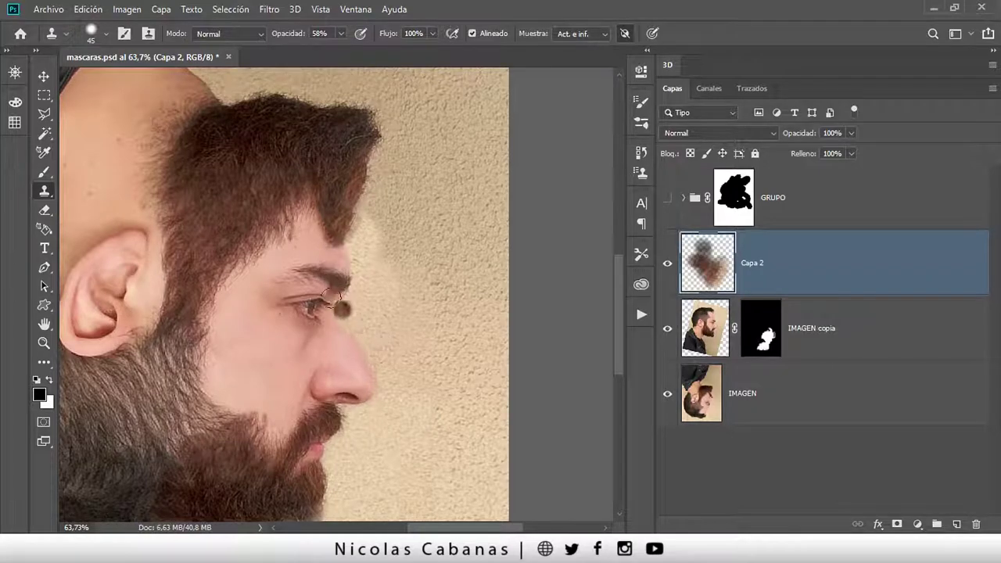
scroll(346, 208, up, 1)
scroll(352, 216, up, 1)
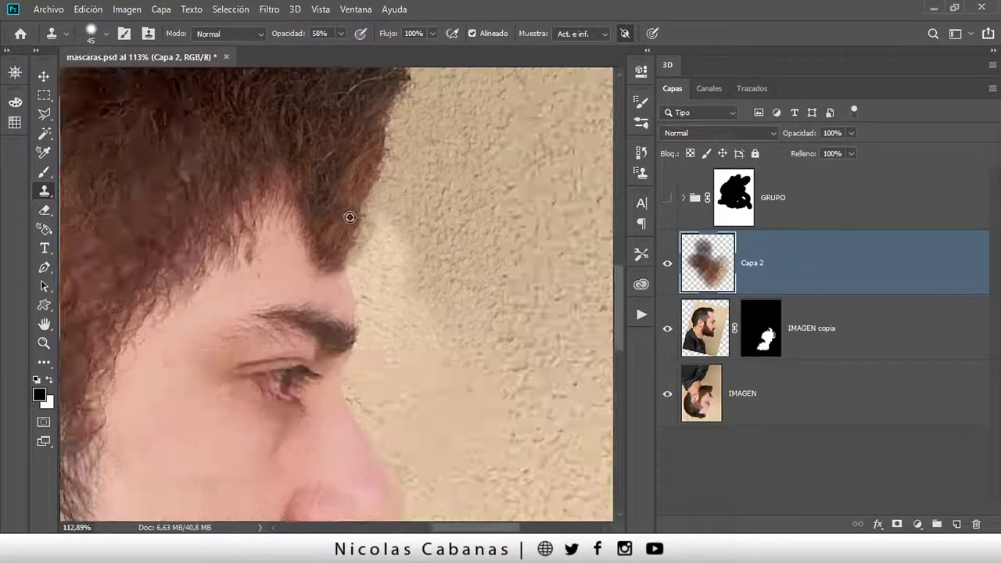
click(668, 264)
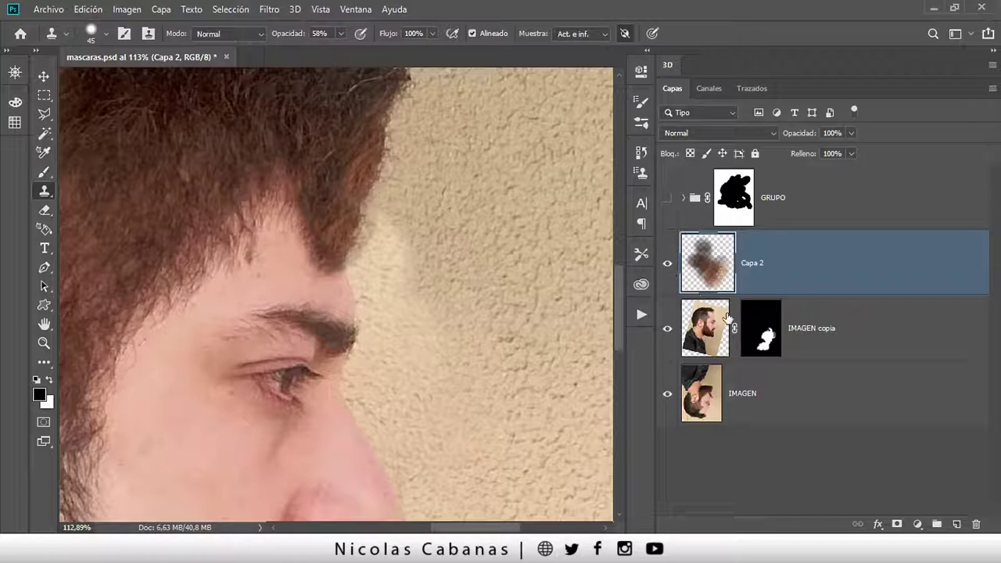
Rotate the IMAGEN copia layer a few degrees with Free Transform, then zoom in on the eye and hairline
click(811, 346)
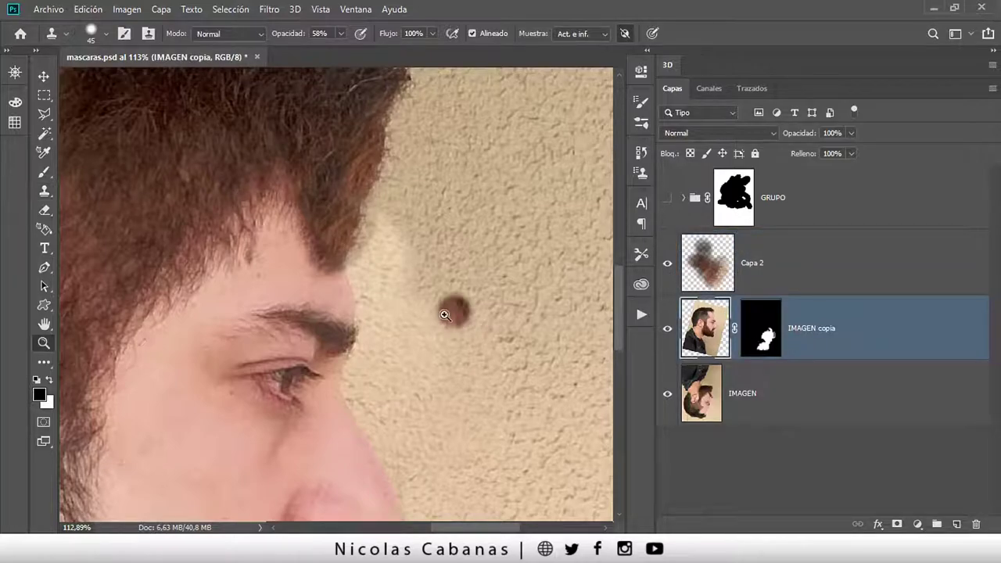
key(z)
alt+click(376, 313)
alt+click(371, 343)
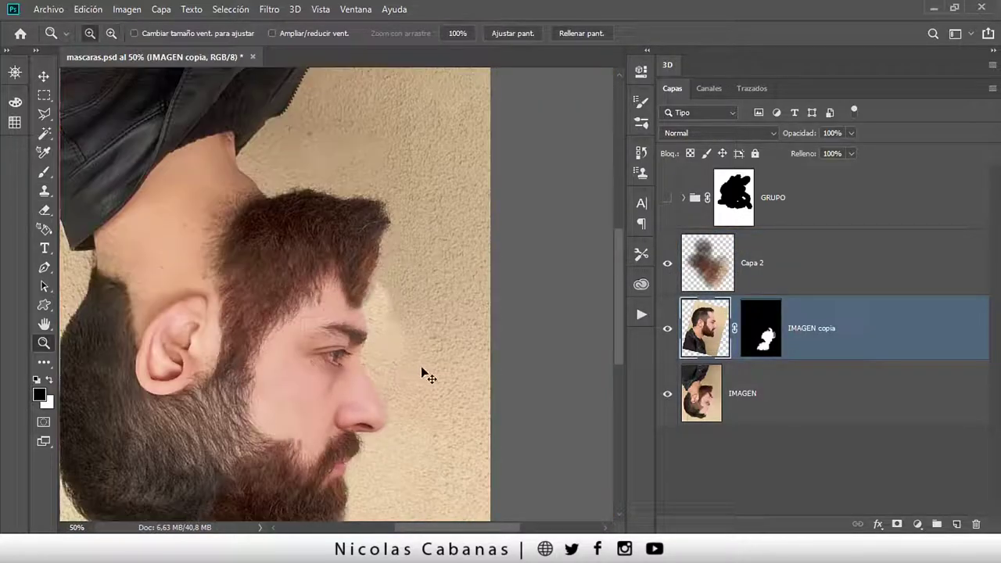
key(ctrl+t)
drag(564, 394, 570, 376)
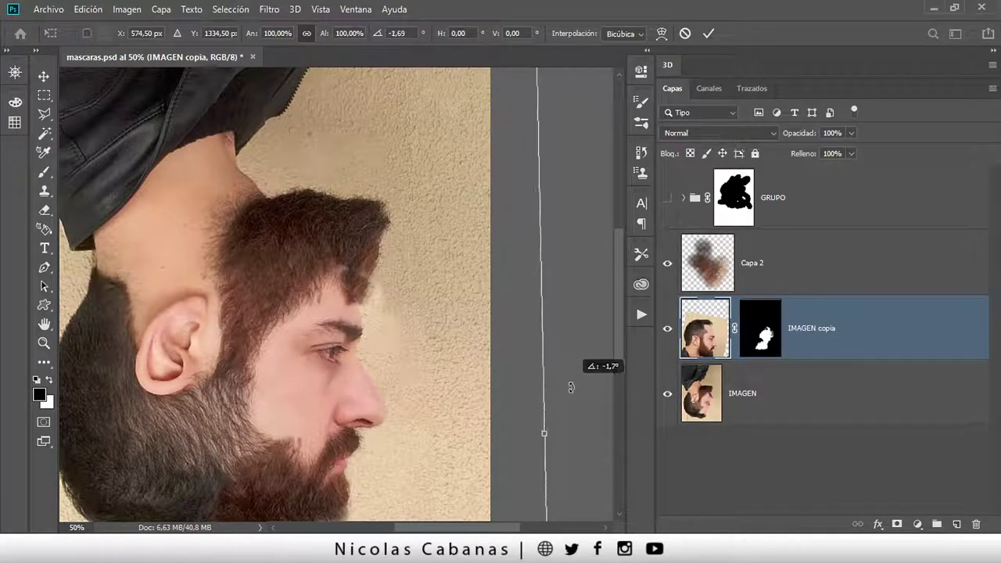
drag(569, 377, 569, 389)
key(Return)
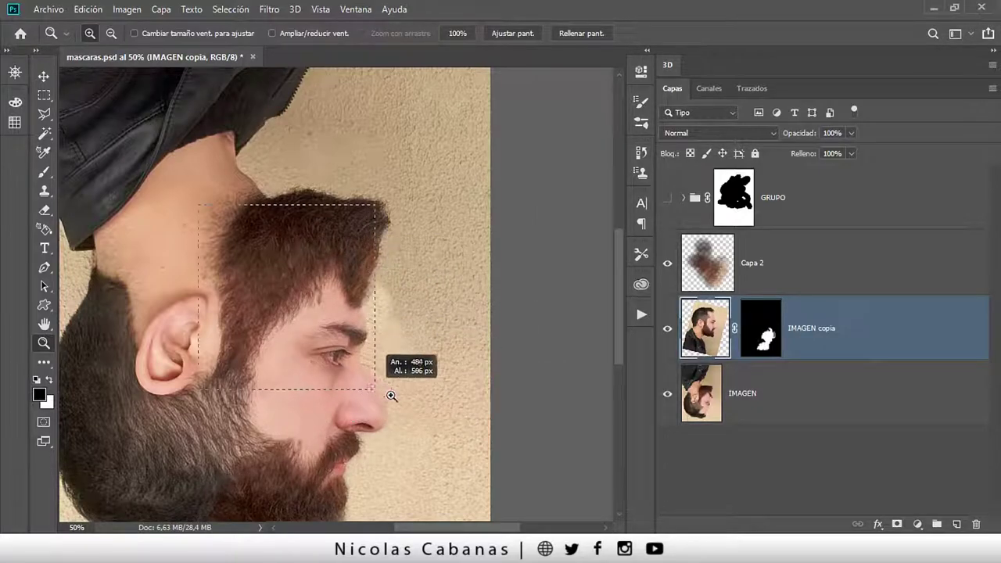
drag(294, 241, 389, 398)
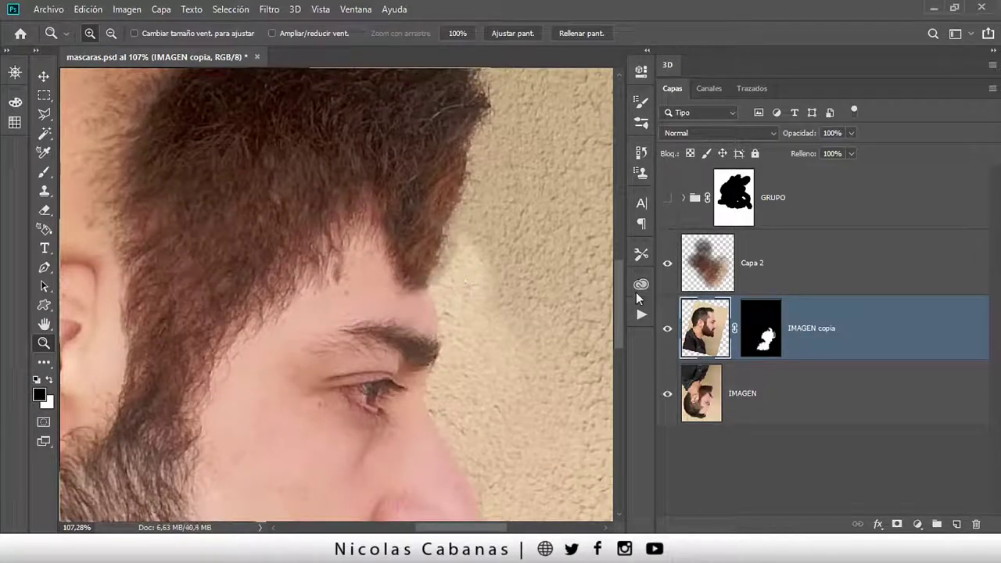
Compare the hairline with Capa 2 hidden and shown, then select IMAGEN copia's layer mask for brushing
click(668, 263)
click(668, 264)
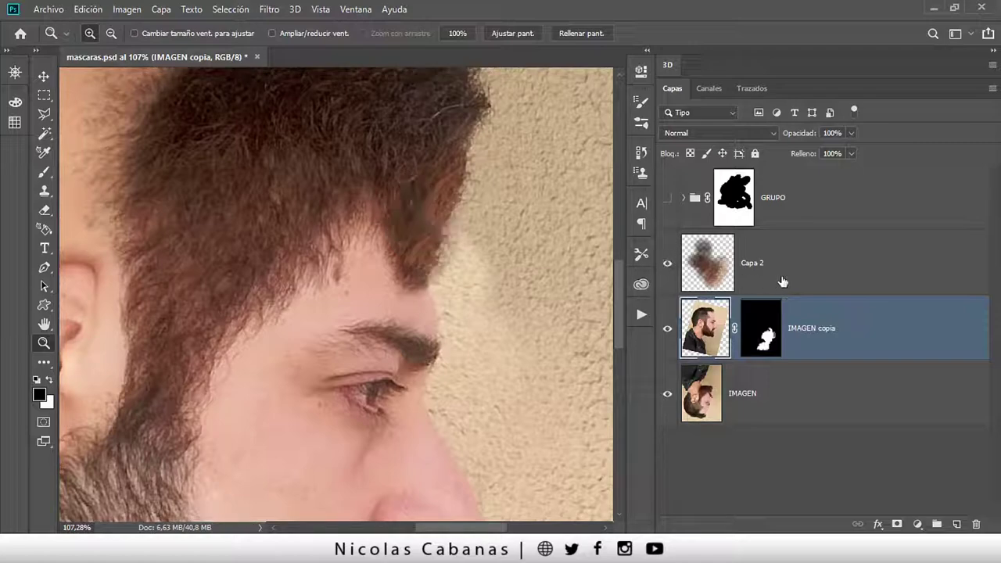
click(782, 283)
click(760, 353)
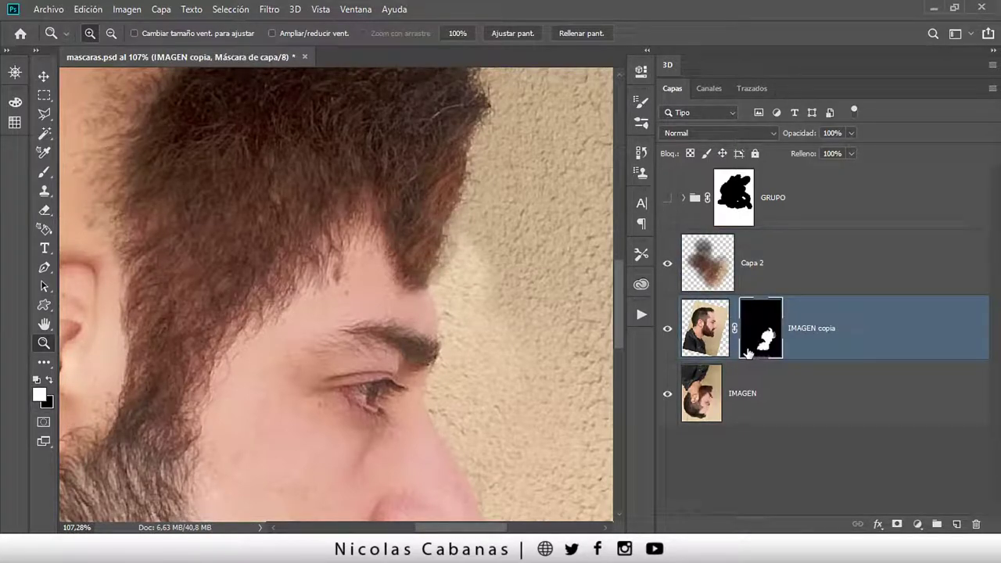
key(b)
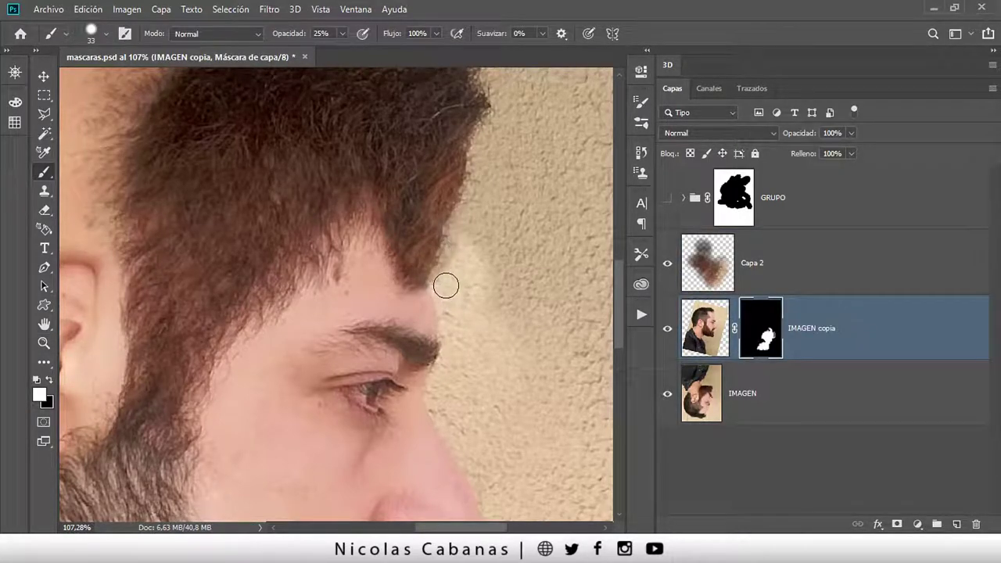
Test-paint a hairline spot black then white on IMAGEN copia's mask and check the layer visibility
scroll(446, 268, up, 1)
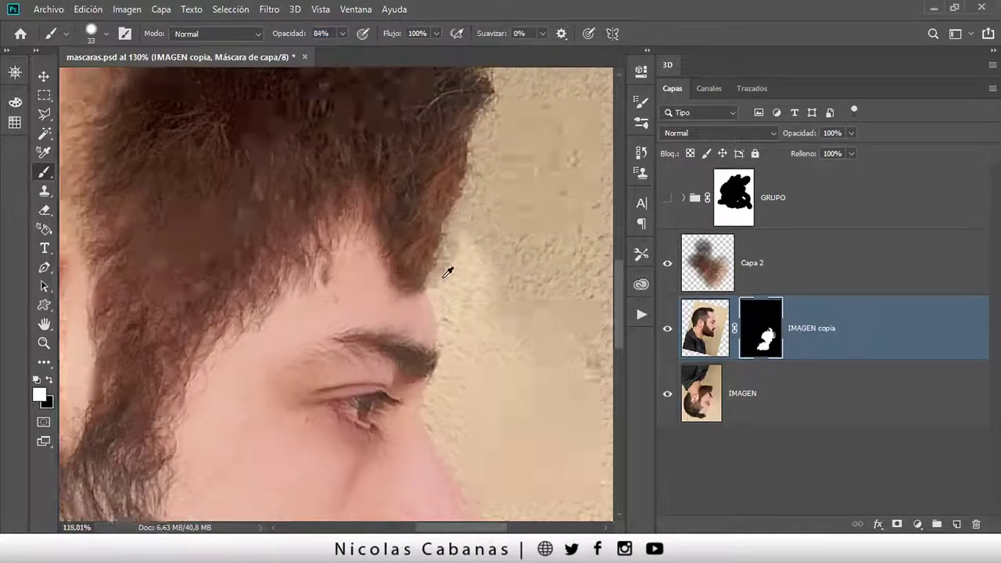
scroll(456, 295, up, 1)
key(x)
click(447, 291)
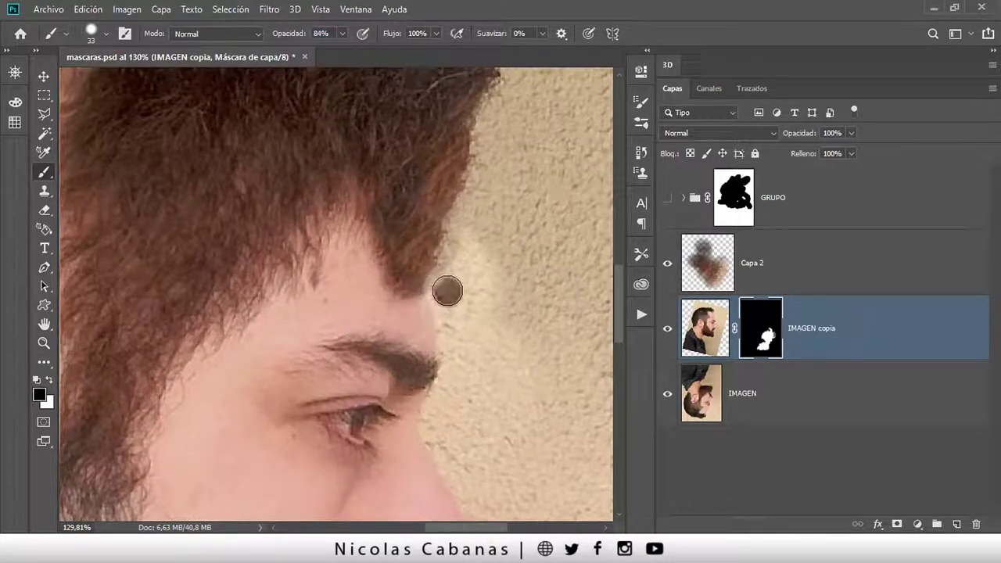
key(x)
click(447, 293)
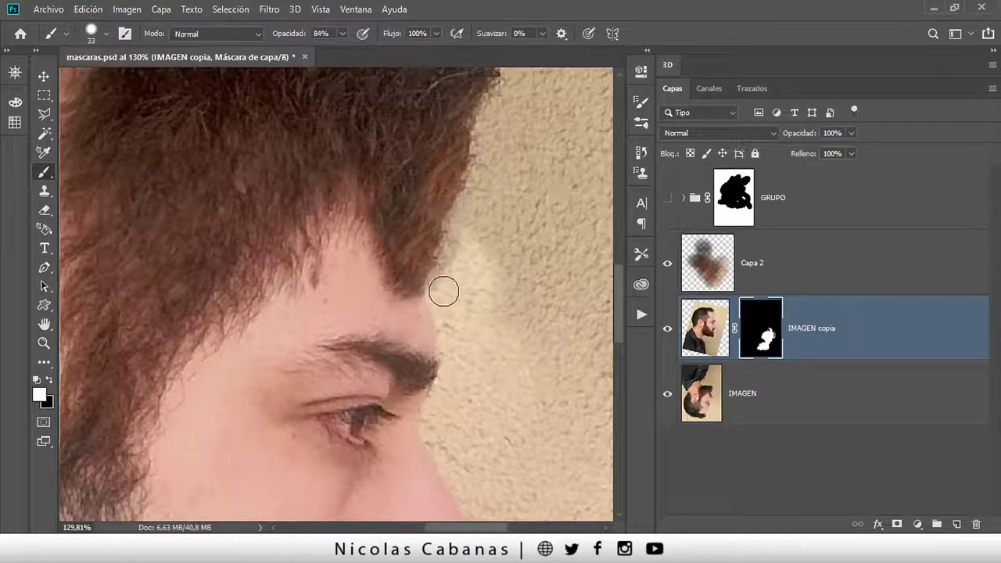
click(665, 396)
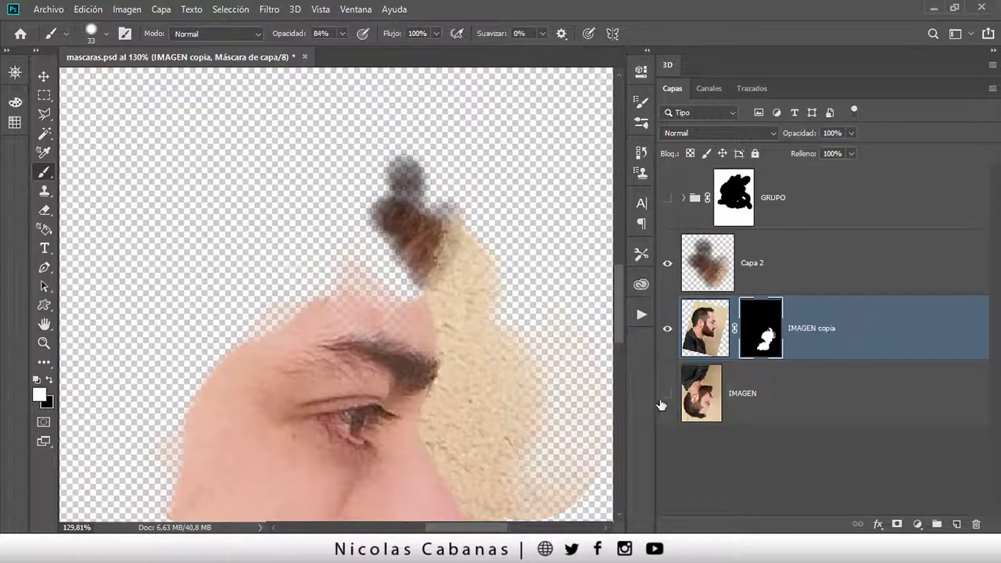
click(667, 393)
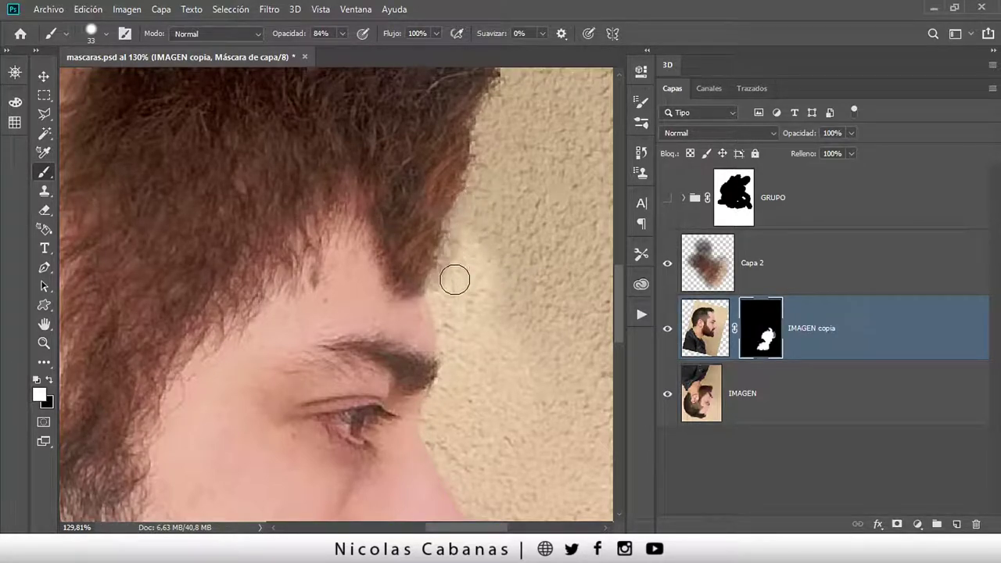
Paint along the hairline edge on IMAGEN copia's mask to turn the stray hair tip into forehead skin
key(x)
mouse_move(454, 273)
mouse_down()
mouse_move(444, 287)
mouse_move(478, 364)
mouse_move(446, 290)
mouse_up()
key(x)
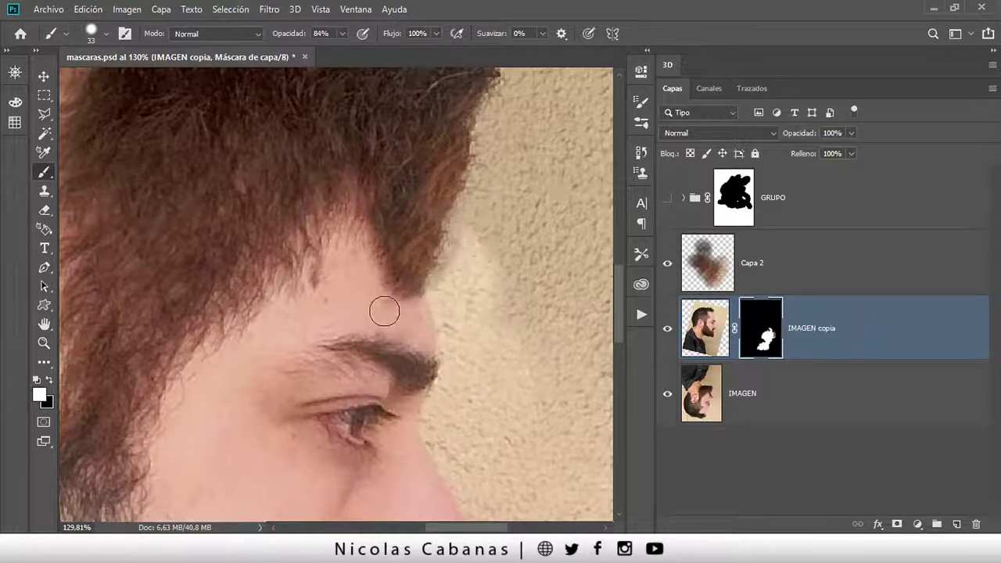
scroll(373, 277, down, 3)
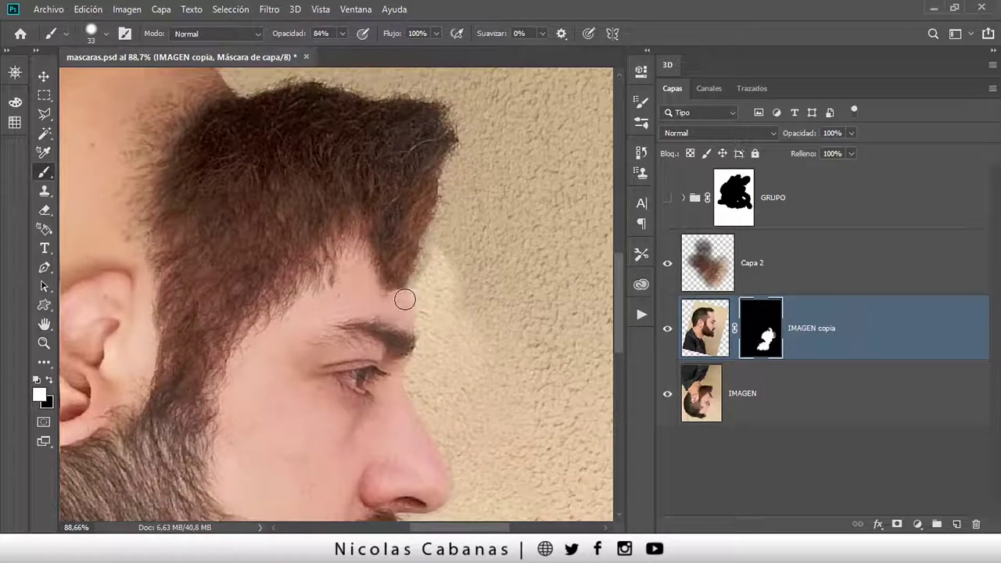
scroll(411, 293, up, 2)
scroll(409, 274, up, 2)
scroll(410, 297, up, 2)
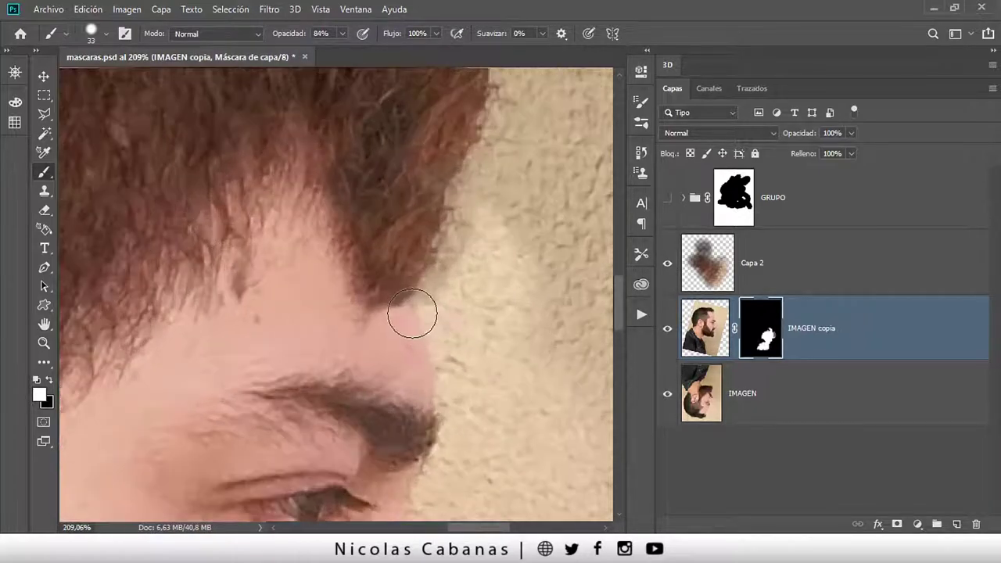
mouse_move(408, 315)
mouse_down()
mouse_move(380, 320)
mouse_move(389, 308)
mouse_move(348, 307)
mouse_move(339, 289)
mouse_move(402, 313)
mouse_move(364, 290)
mouse_move(407, 299)
mouse_move(347, 290)
mouse_move(331, 277)
mouse_up()
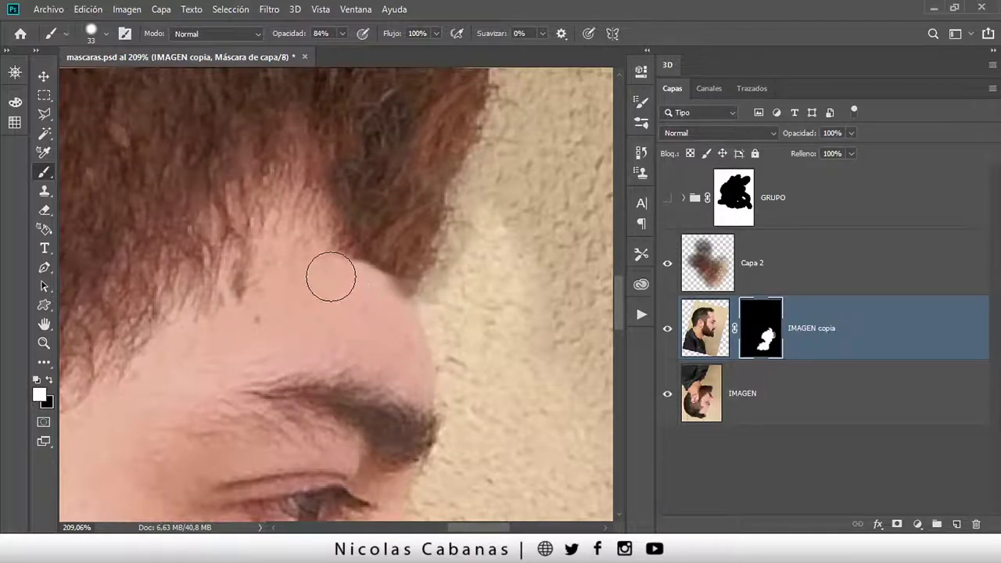
click(790, 279)
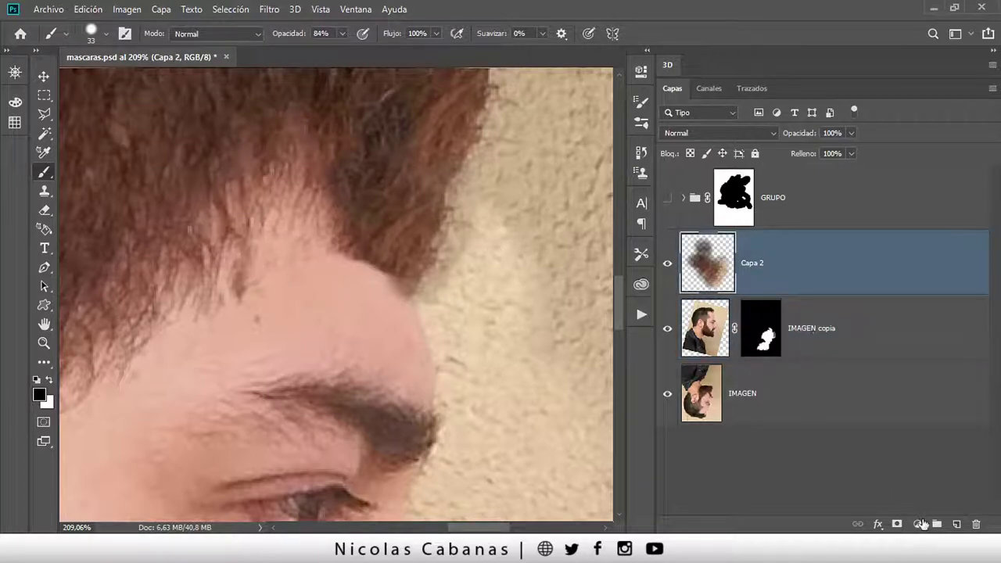
Create the Capa 3 layer and try 28 px clone strokes on the forehead hairline, undoing both
click(955, 524)
key(s)
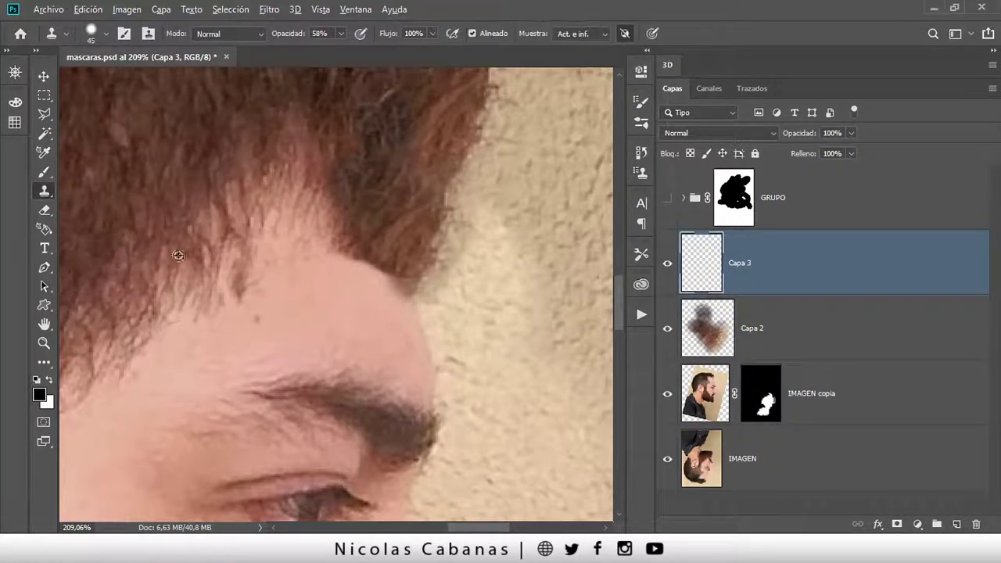
alt+click(181, 295)
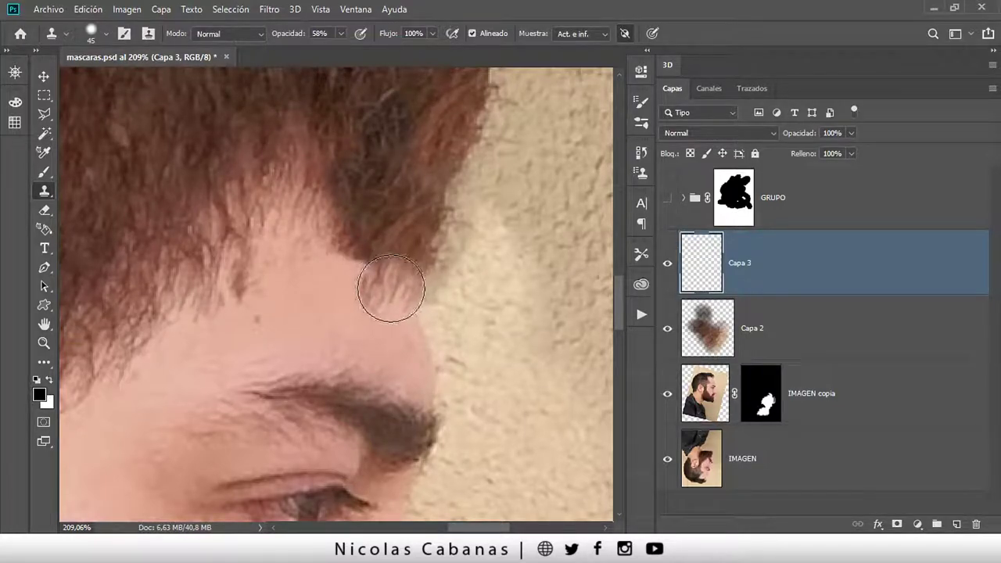
drag(396, 291, 375, 287)
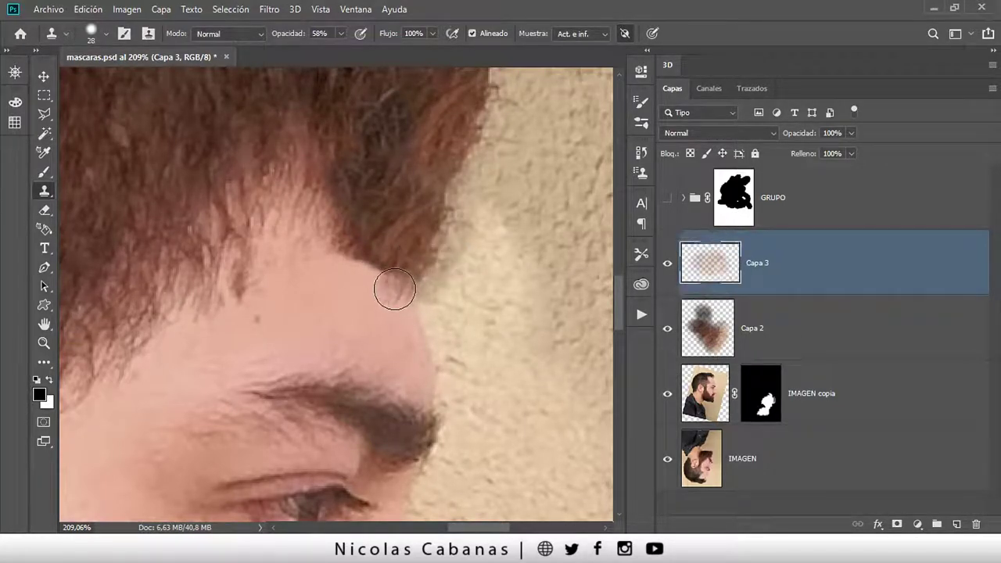
drag(384, 281, 343, 305)
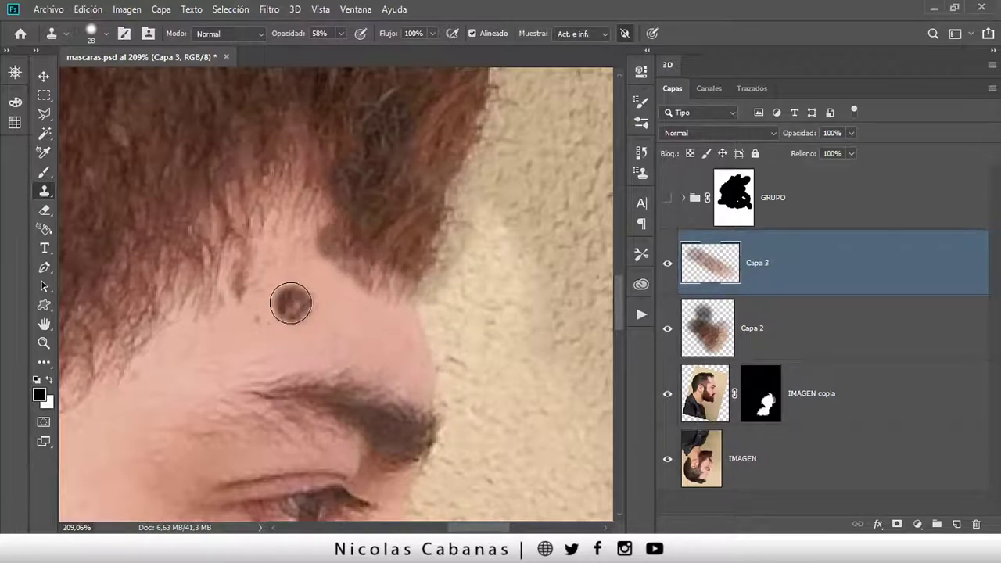
key(ctrl+z)
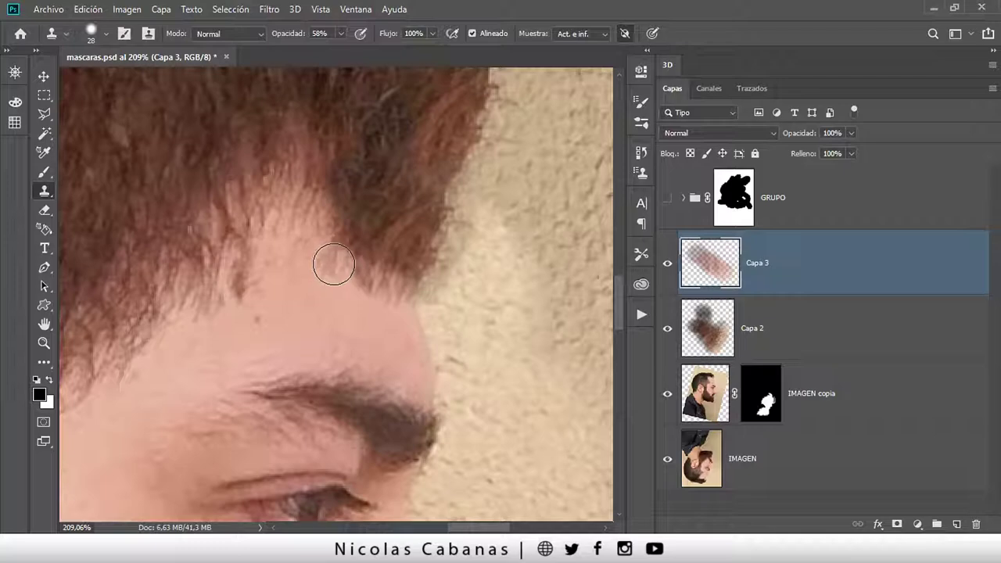
drag(330, 264, 344, 249)
key(ctrl+z)
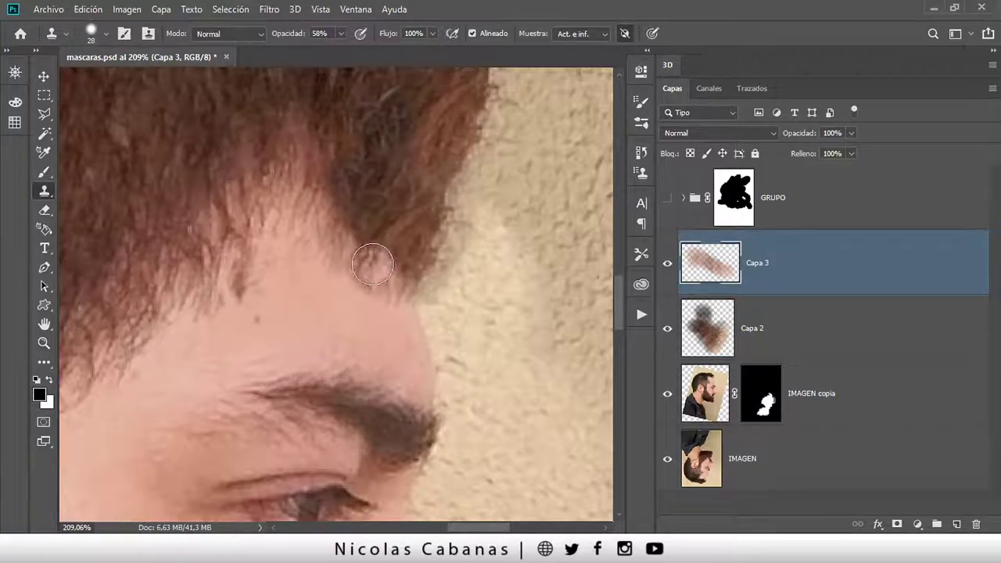
Sample the left forehead and clone skin texture along the temple hairline on Capa 3
alt+click(145, 330)
drag(380, 283, 399, 270)
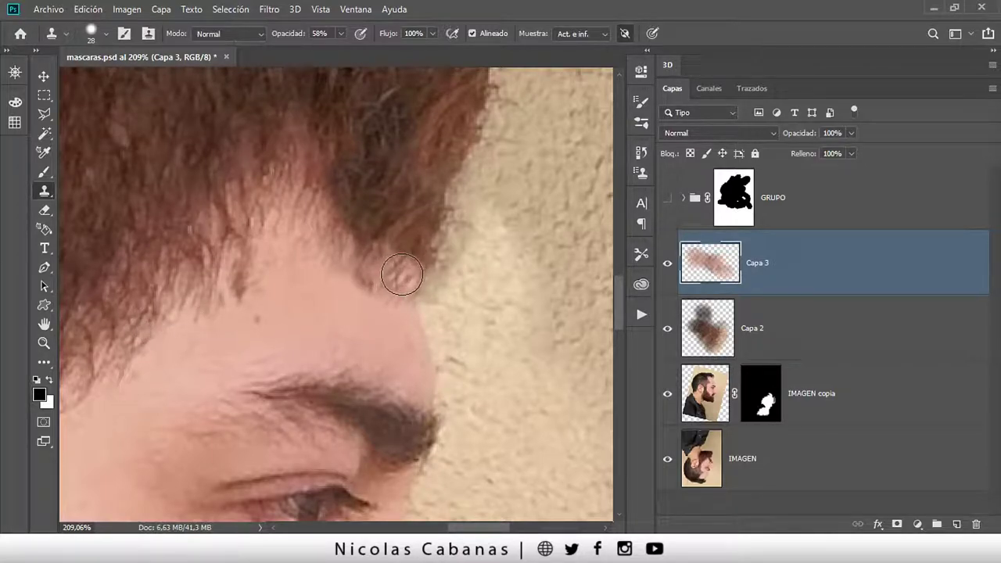
scroll(334, 309, down, 3)
scroll(324, 340, down, 2)
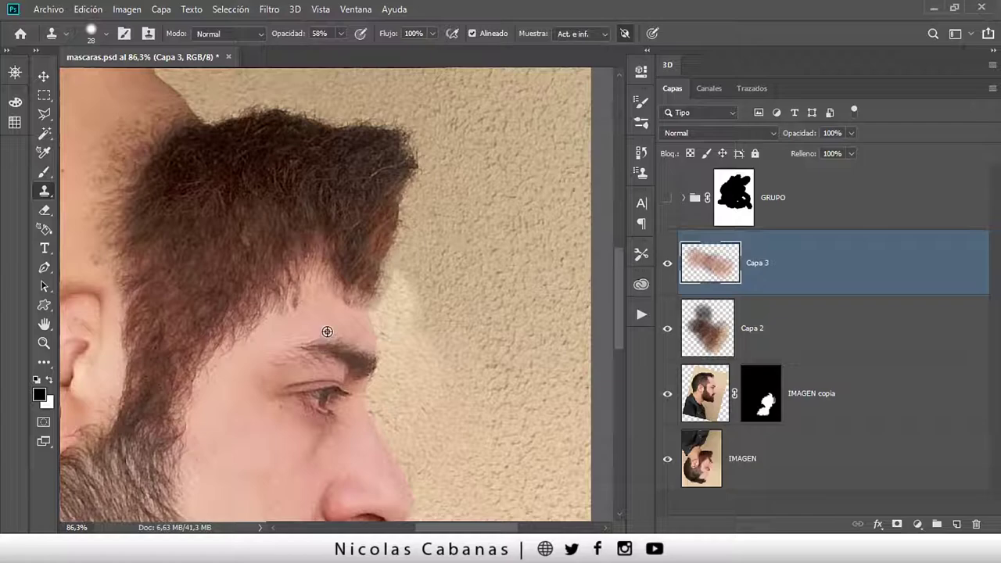
scroll(337, 316, up, 1)
scroll(327, 315, up, 2)
scroll(235, 313, up, 1)
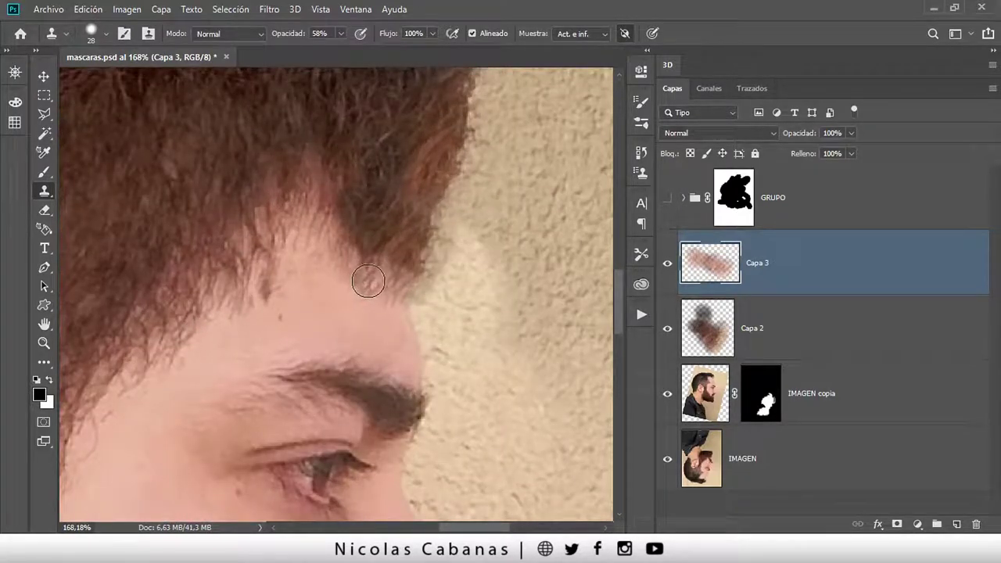
scroll(215, 315, down, 1)
scroll(215, 316, down, 2)
scroll(226, 306, down, 2)
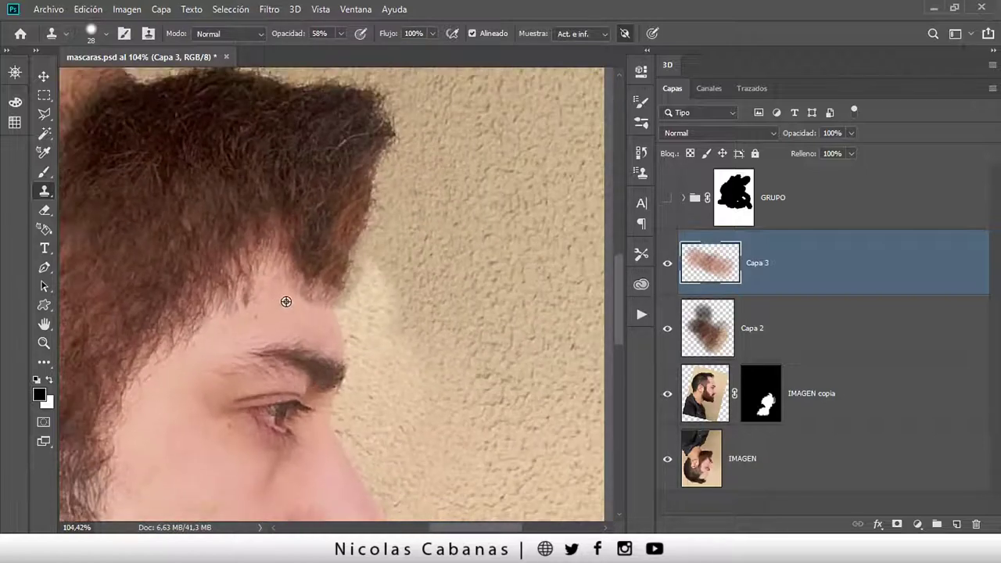
scroll(410, 232, up, 1)
scroll(293, 237, left, 2)
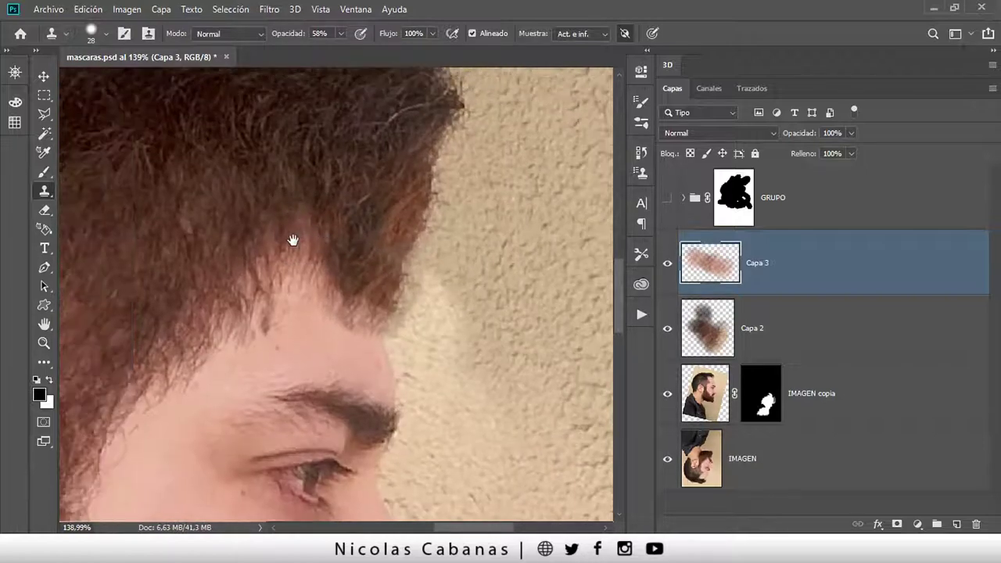
scroll(305, 328, up, 1)
scroll(352, 359, up, 1)
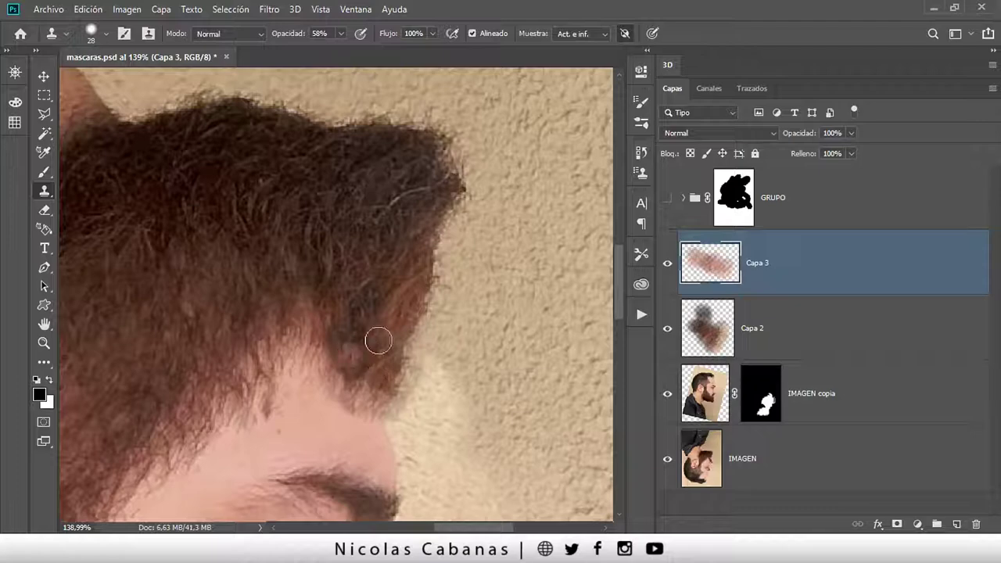
click(775, 336)
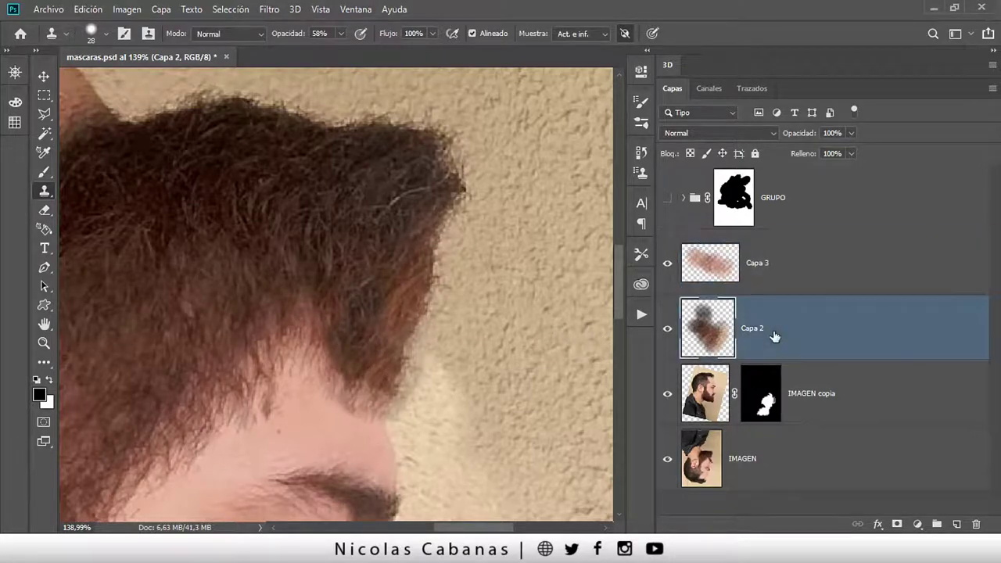
Clone darker hair along the forehead hairline with a 54 px Clone Stamp brush
drag(212, 345, 283, 321)
alt+right_click(216, 340)
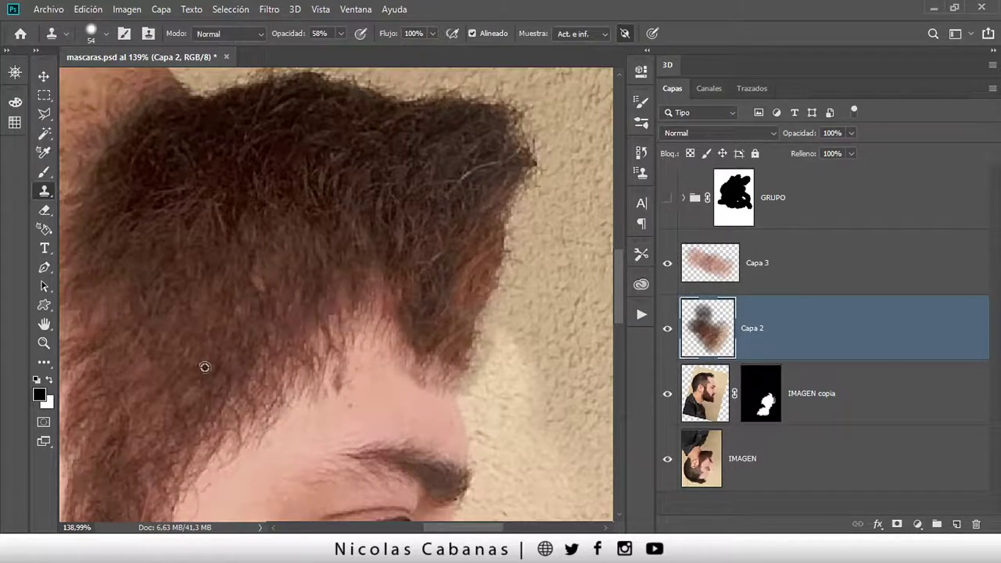
mouse_move(404, 329)
mouse_down()
mouse_move(436, 320)
mouse_move(422, 320)
mouse_move(447, 216)
mouse_move(440, 273)
mouse_move(436, 259)
mouse_move(474, 238)
mouse_up()
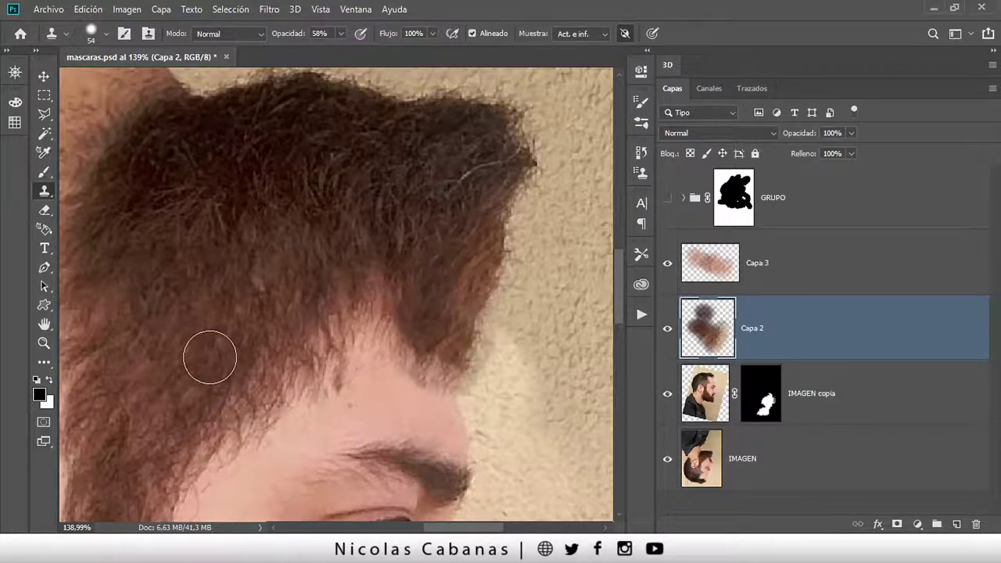
drag(208, 357, 157, 422)
alt+click(159, 426)
drag(401, 311, 421, 317)
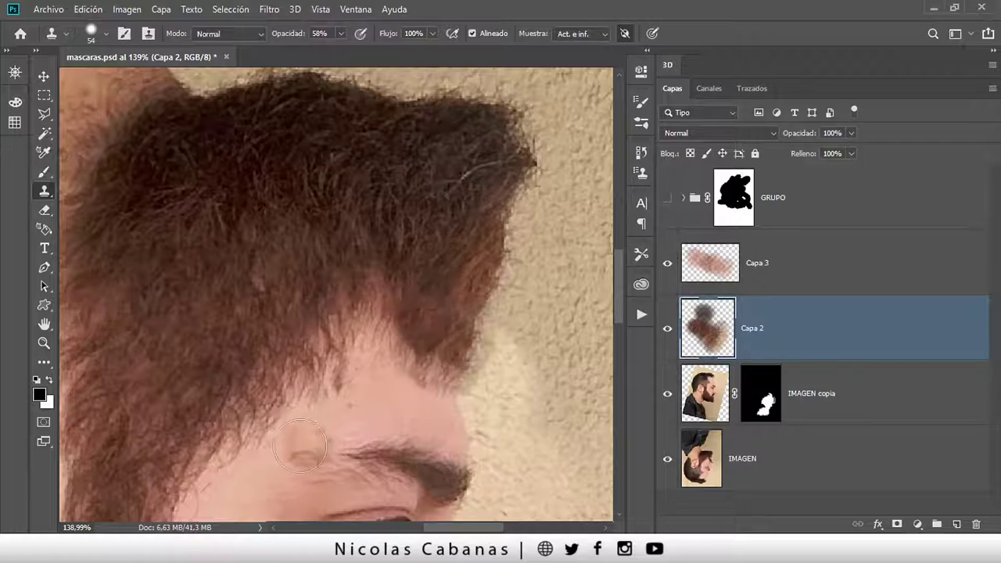
alt+click(149, 436)
click(404, 327)
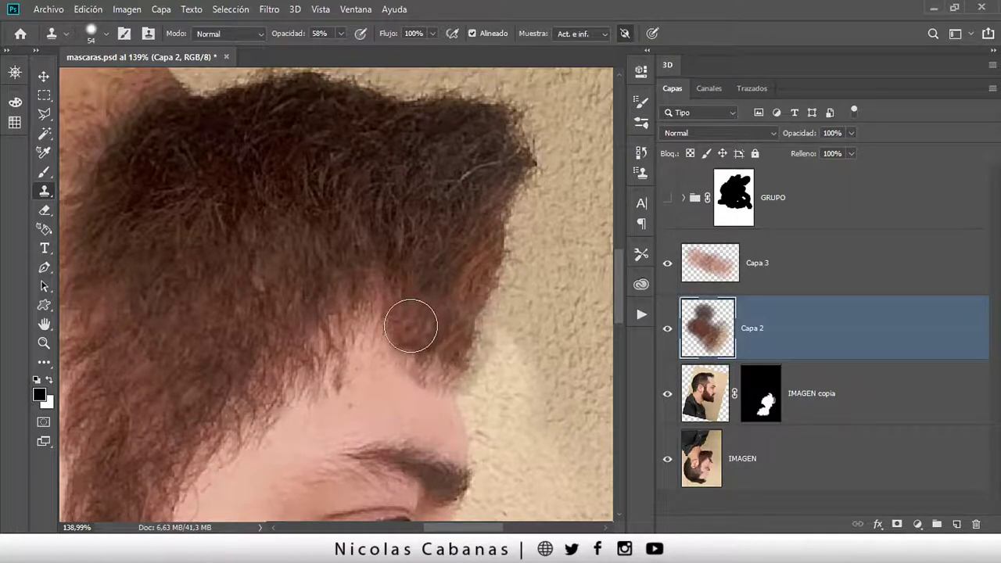
alt+click(144, 402)
click(427, 348)
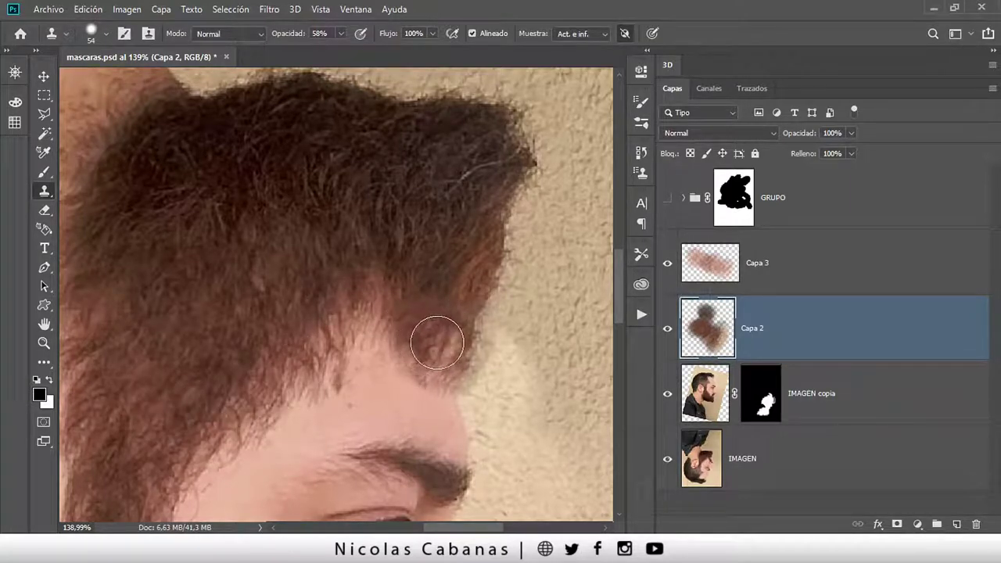
click(426, 348)
alt+click(158, 402)
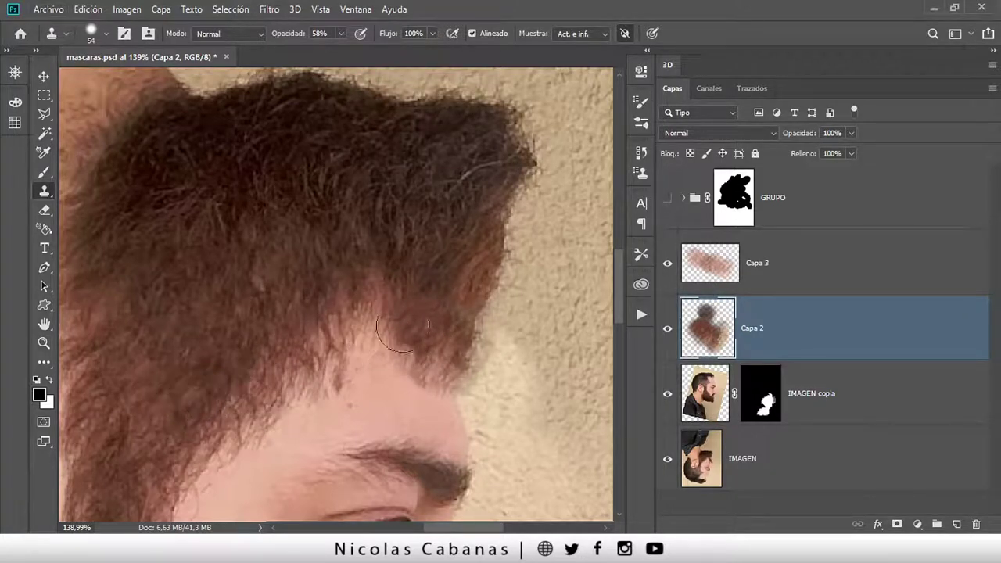
Raise clone opacity to 74% and add one more hairline stroke on Capa 3
drag(291, 34, 302, 34)
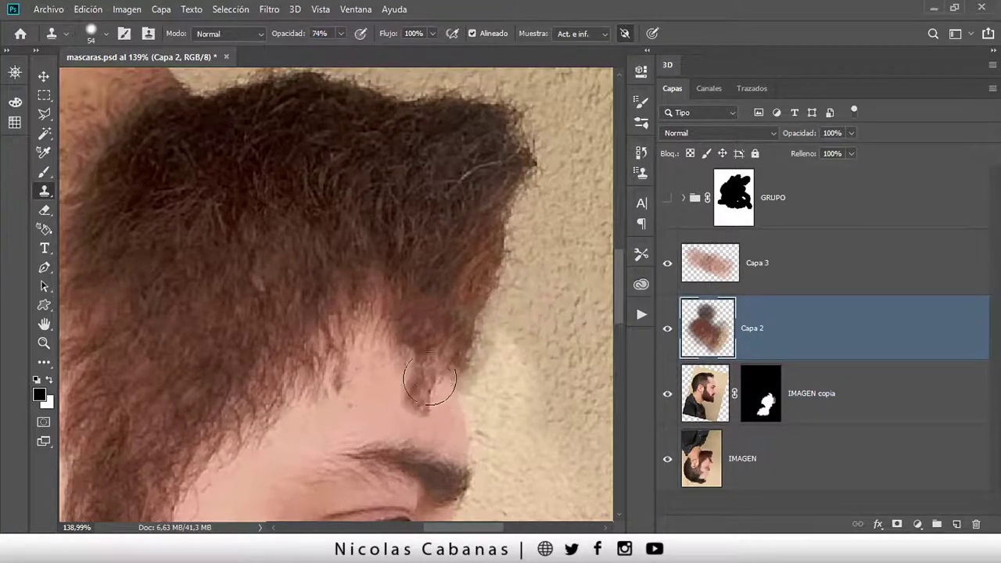
click(824, 280)
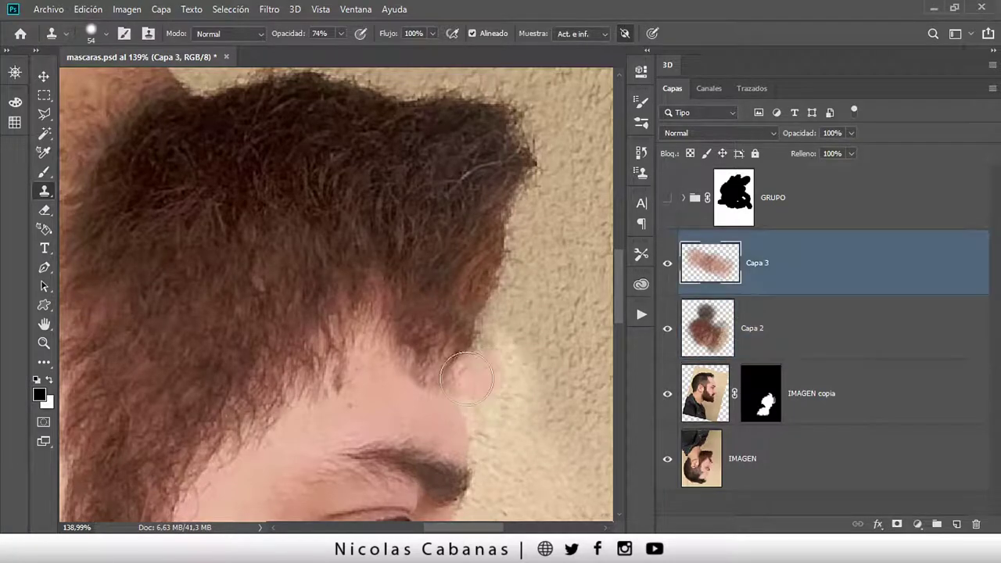
drag(467, 379, 410, 329)
scroll(214, 363, down, 3)
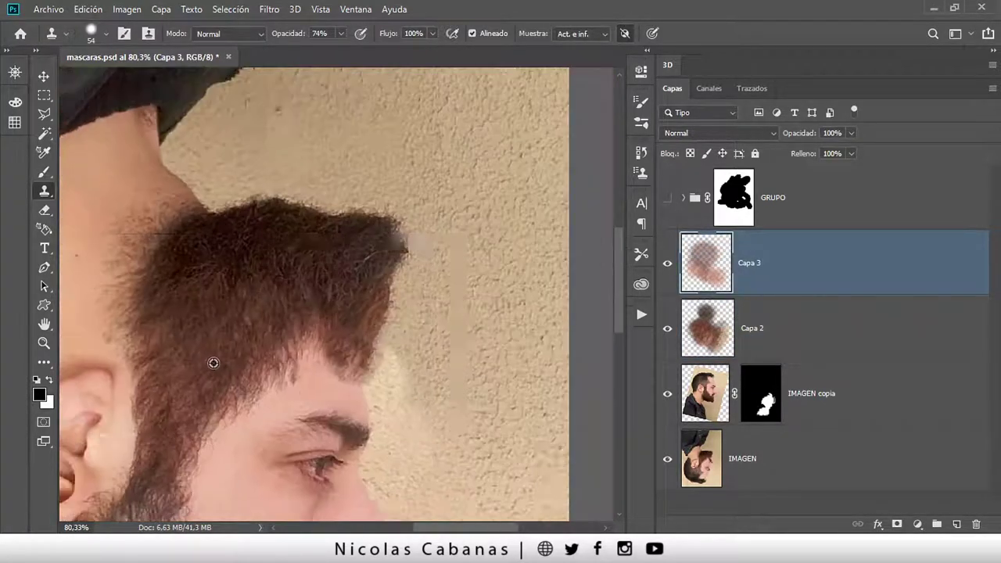
scroll(214, 362, down, 2)
mouse_move(234, 374)
mouse_down()
mouse_move(405, 203)
mouse_move(420, 254)
mouse_up()
scroll(389, 176, up, 2)
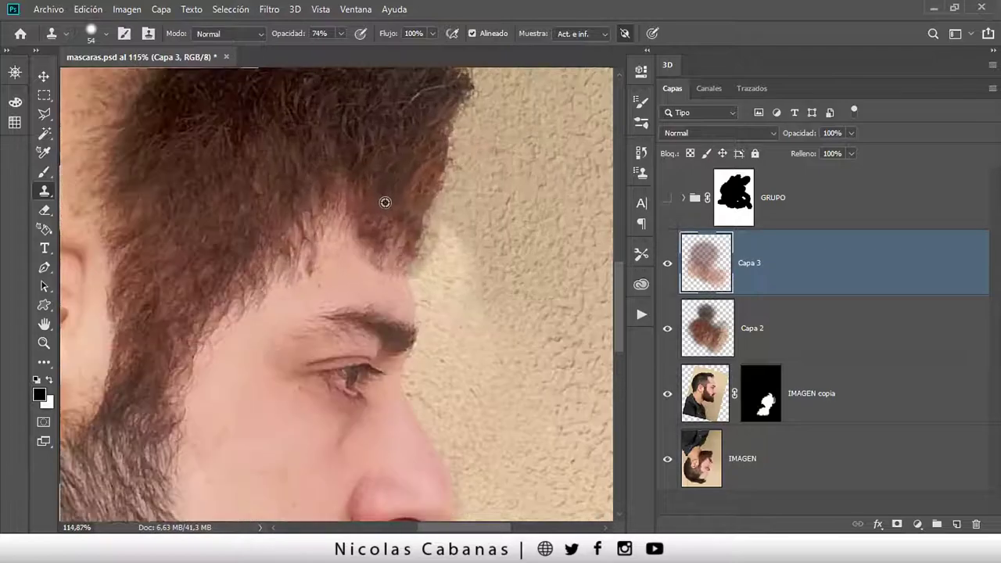
scroll(331, 292, down, 3)
scroll(306, 378, down, 1)
mouse_move(306, 378)
mouse_down()
mouse_move(365, 190)
mouse_move(374, 334)
mouse_move(391, 314)
mouse_up()
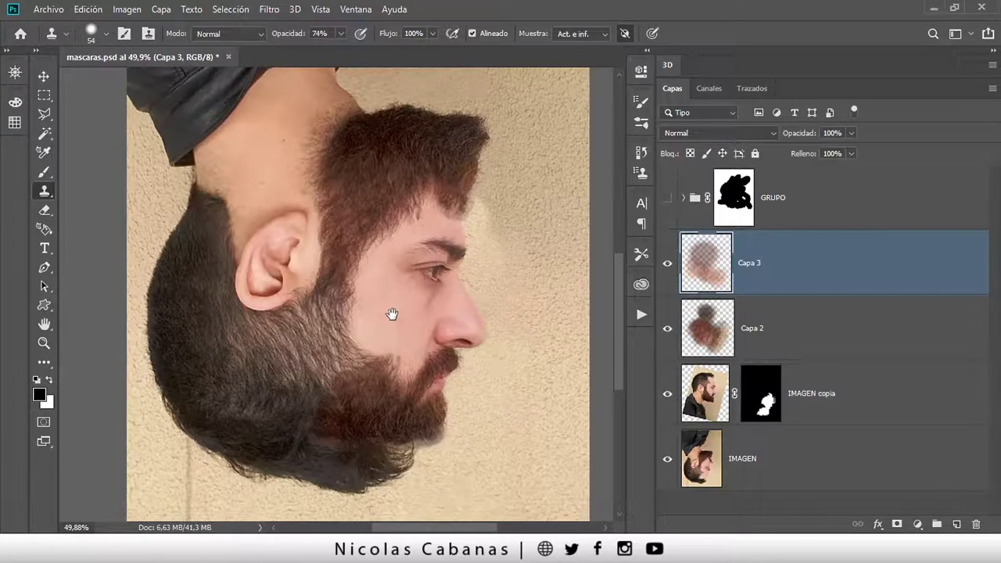
scroll(545, 171, up, 3)
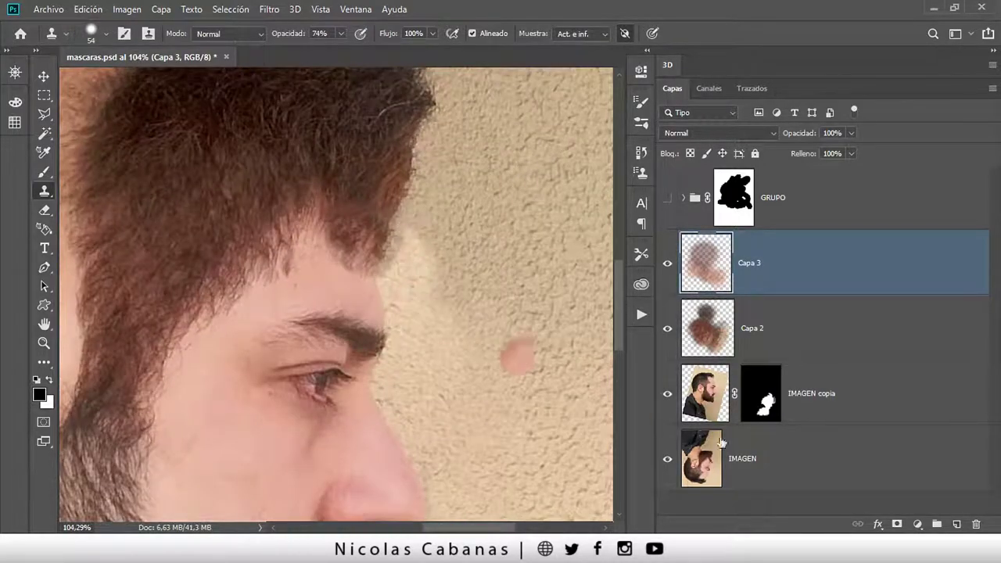
Toggle IMAGEN and IMAGEN copia visibility to compare, then zoom into the light forehead patch
click(669, 396)
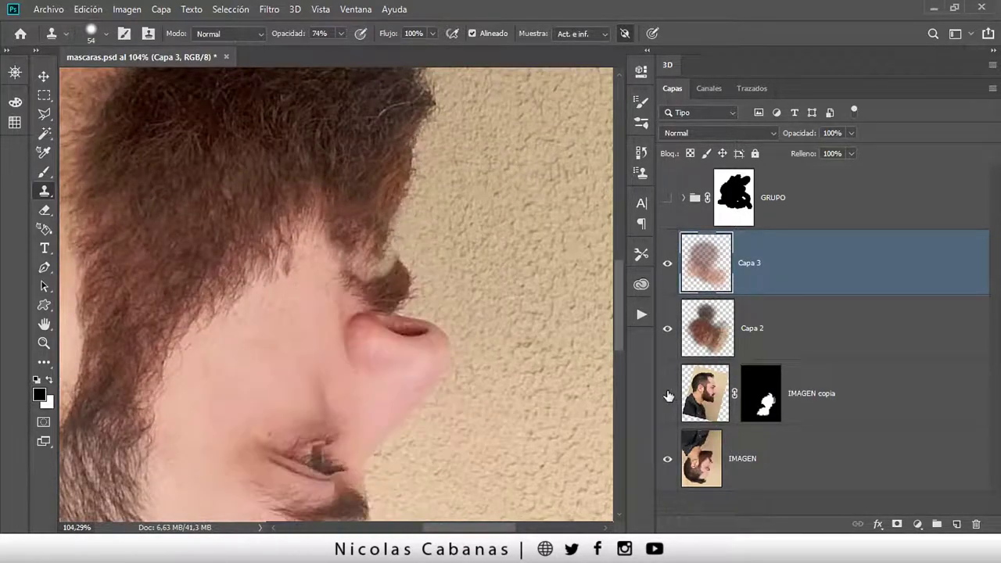
click(669, 460)
click(667, 464)
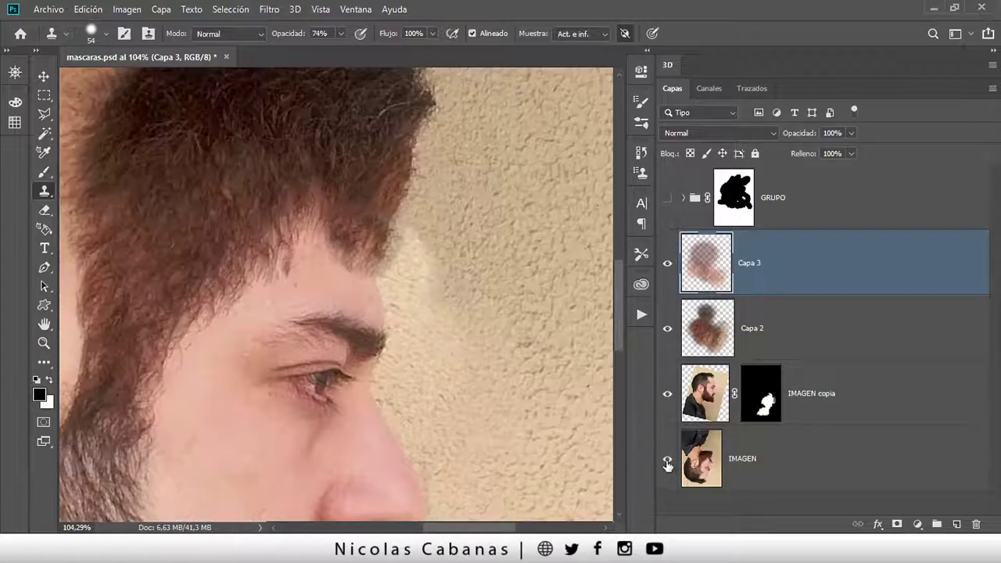
click(668, 398)
click(667, 398)
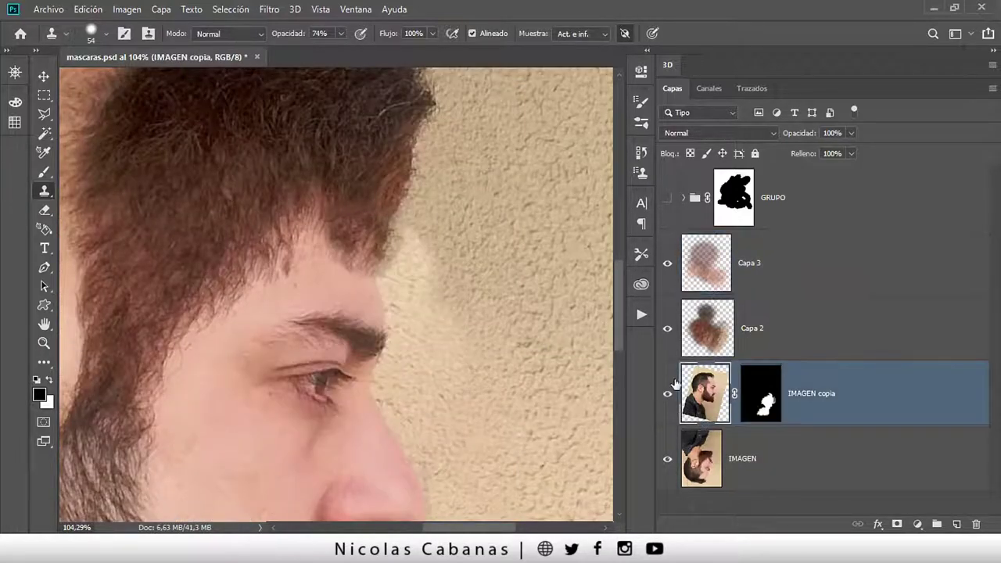
click(814, 290)
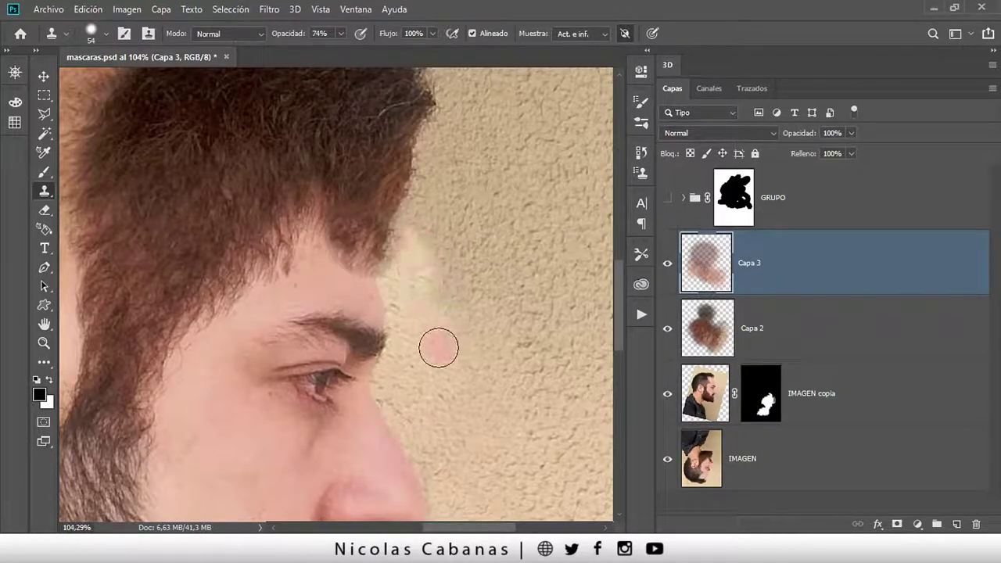
key(z)
drag(331, 171, 504, 386)
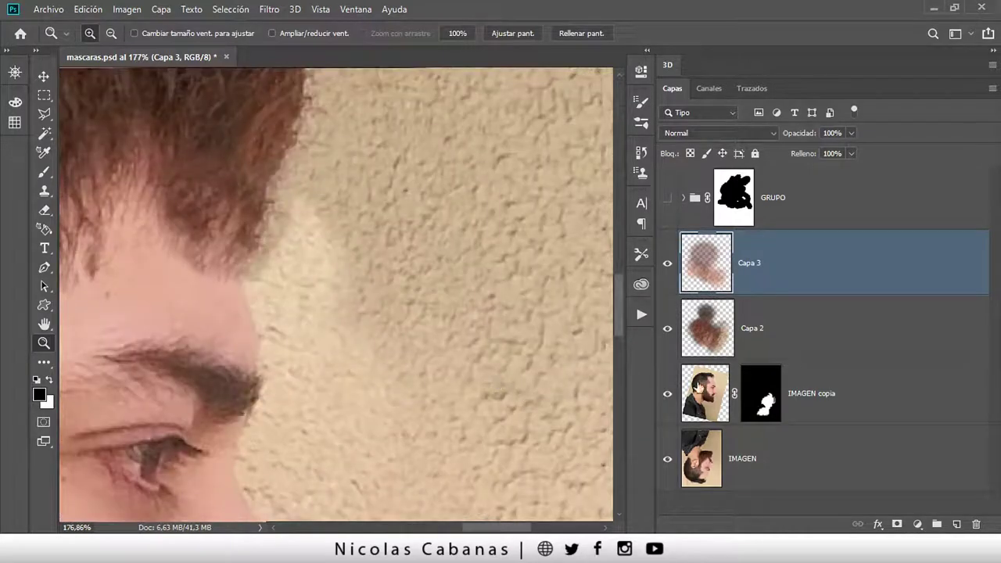
On a new layer Capa 4, clone wall texture over the light patch, blending with a 21 px brush
click(956, 524)
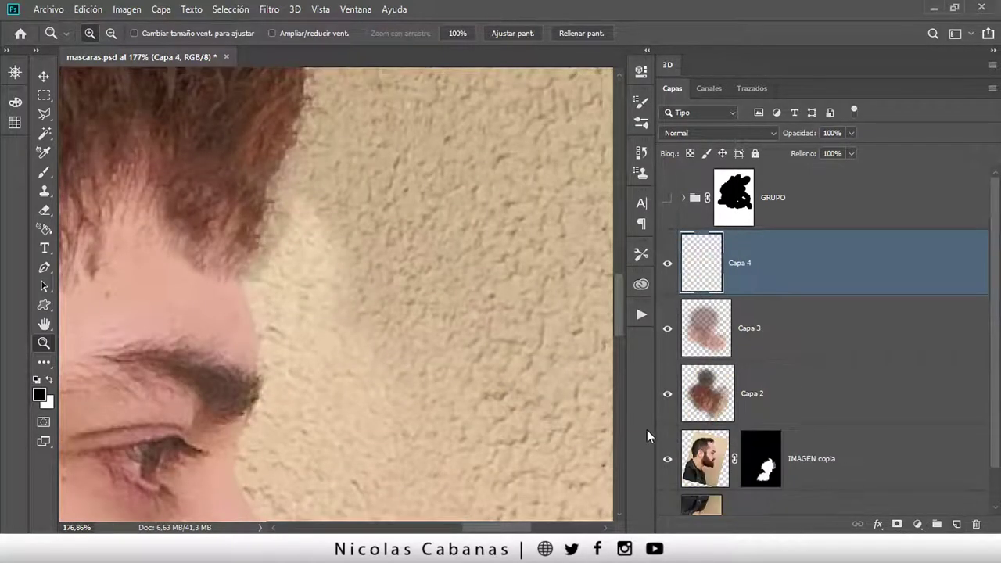
key(s)
alt+click(332, 296)
mouse_move(321, 274)
mouse_down()
mouse_move(286, 261)
mouse_move(284, 282)
mouse_move(305, 294)
mouse_up()
alt+right_click(306, 294)
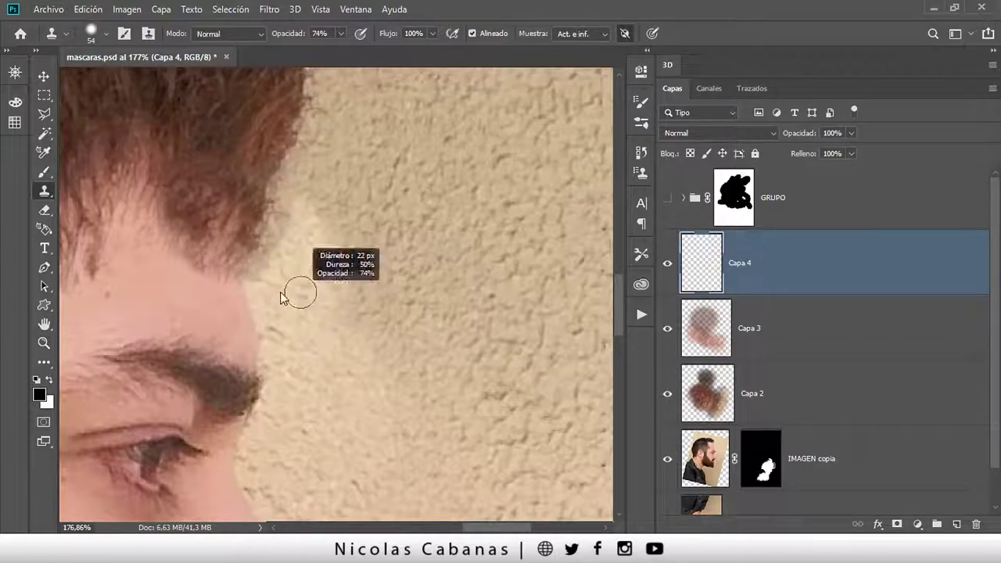
mouse_move(273, 256)
mouse_down()
mouse_move(286, 198)
mouse_move(275, 296)
mouse_up()
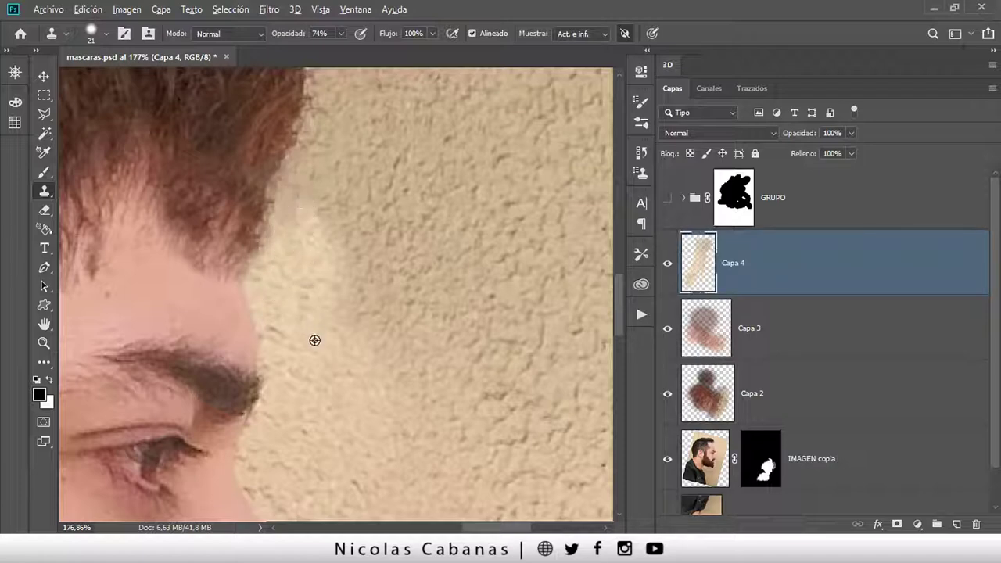
Save mascaras.psd and hide the IMAGEN copia bearded profile layer
scroll(321, 352, down, 5)
mouse_move(324, 358)
mouse_down()
mouse_move(405, 234)
mouse_move(433, 163)
mouse_up()
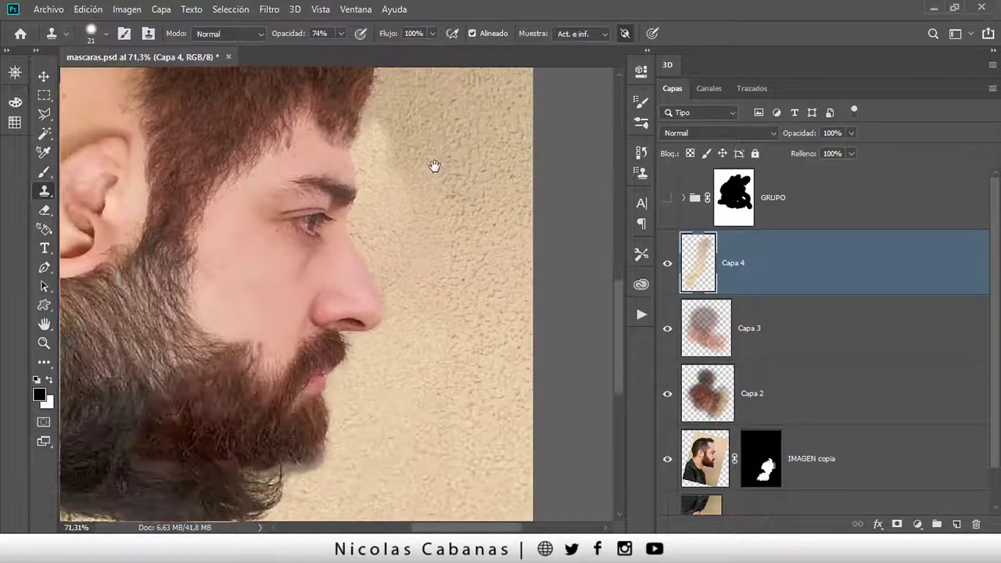
drag(351, 454, 478, 347)
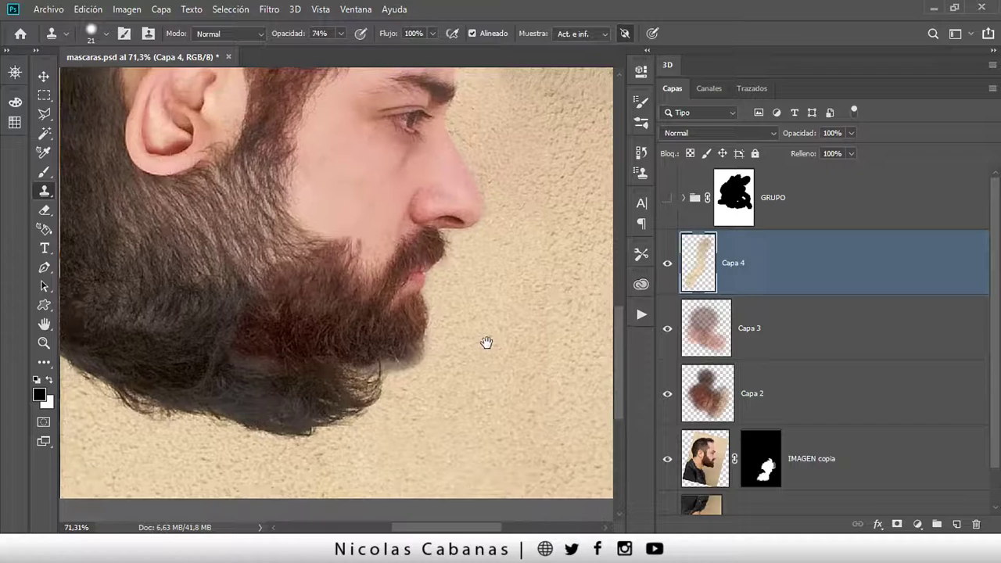
drag(290, 283, 331, 265)
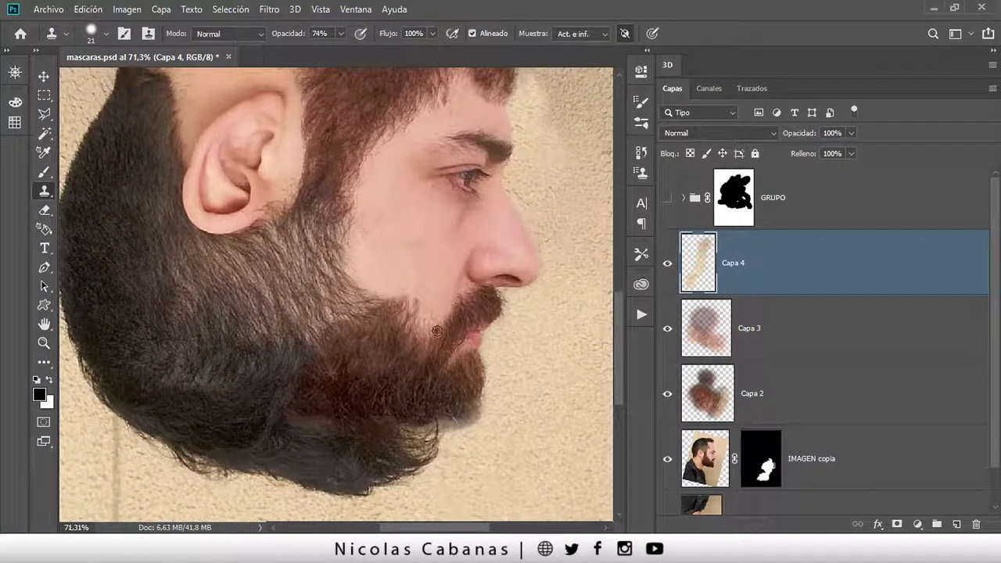
key(ctrl+s)
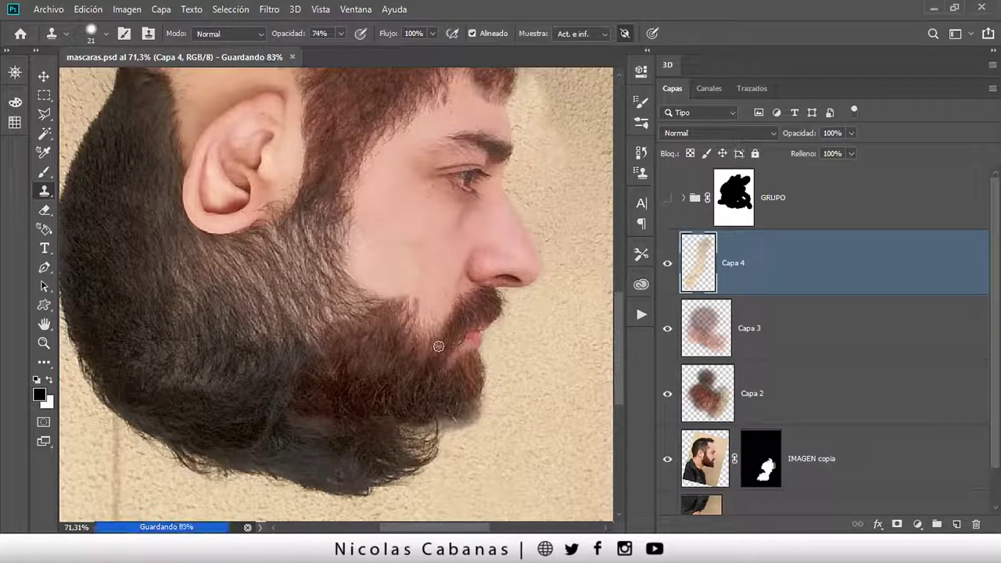
drag(468, 416, 466, 391)
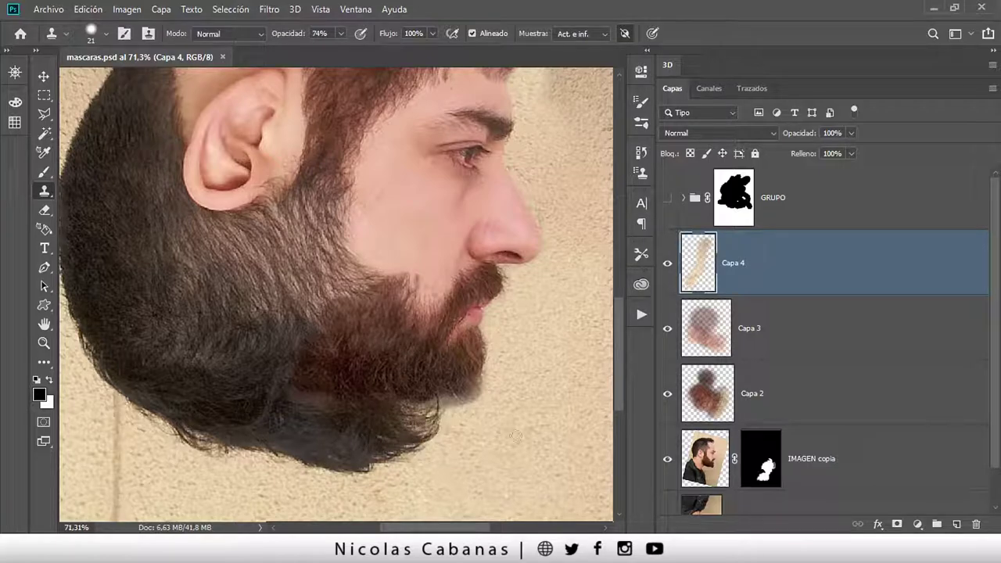
drag(459, 481, 454, 427)
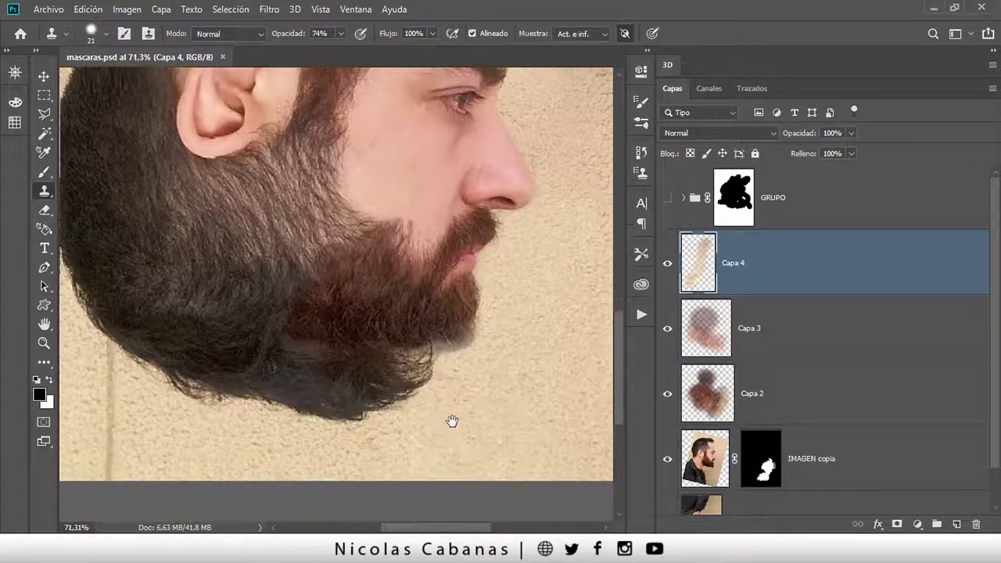
click(667, 459)
Zoom into the upside-down chin and outline the curled hair tuft with the Pen tool
drag(397, 338, 404, 349)
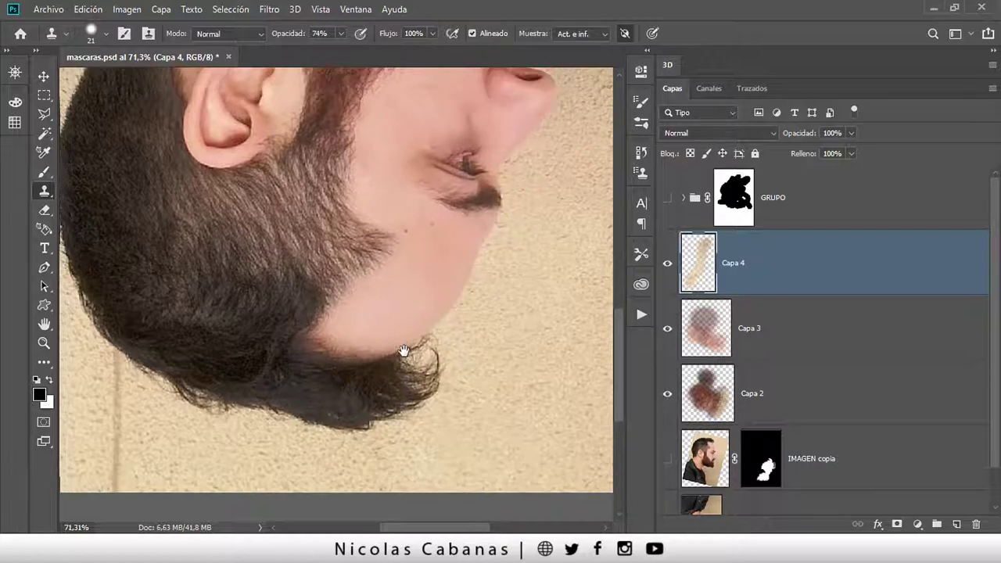
key(z)
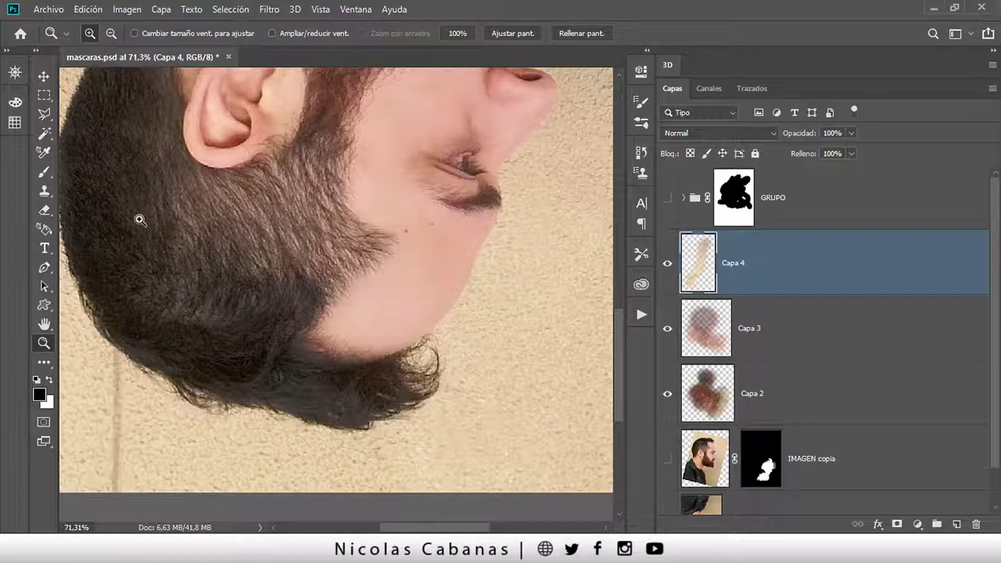
drag(140, 220, 491, 473)
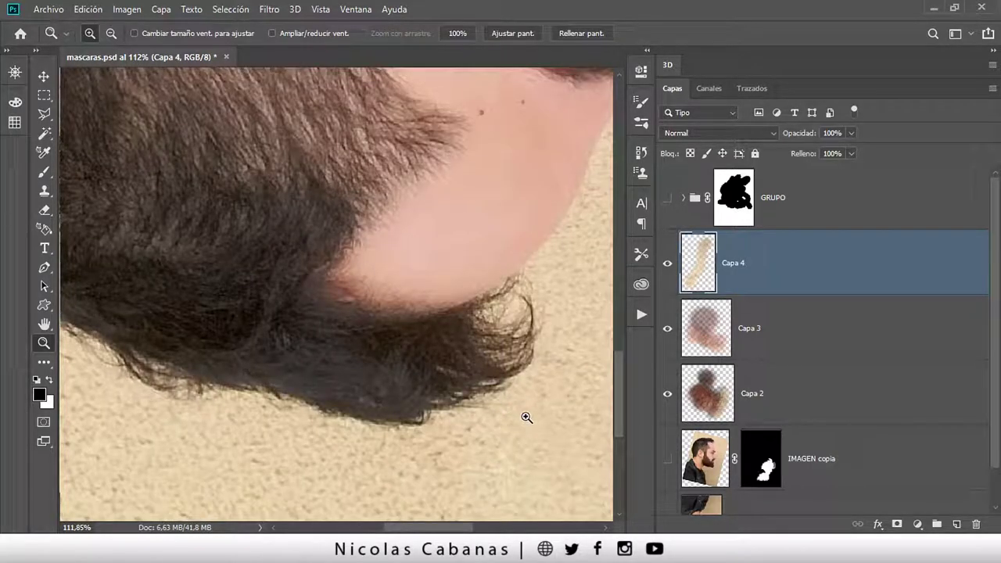
key(p)
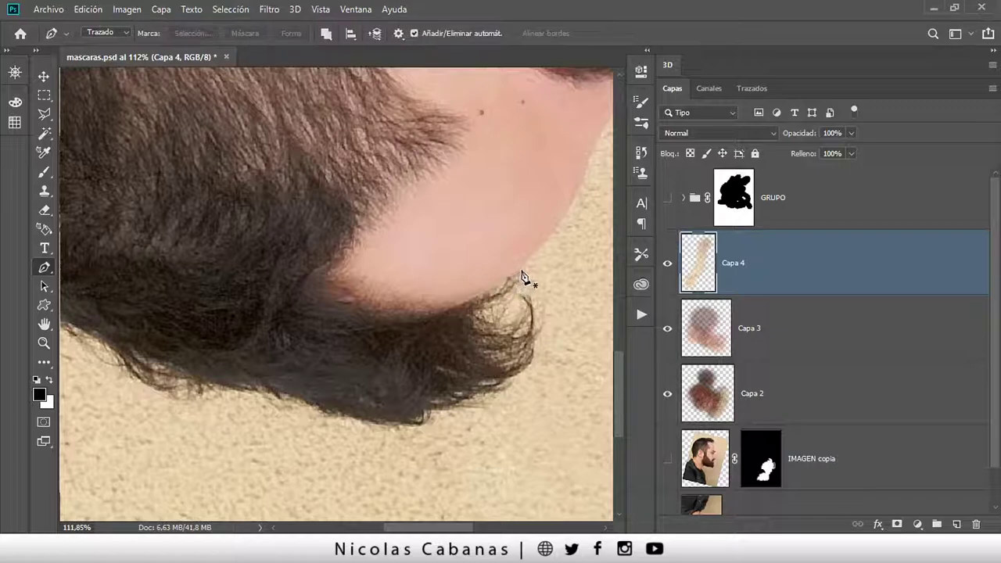
click(522, 271)
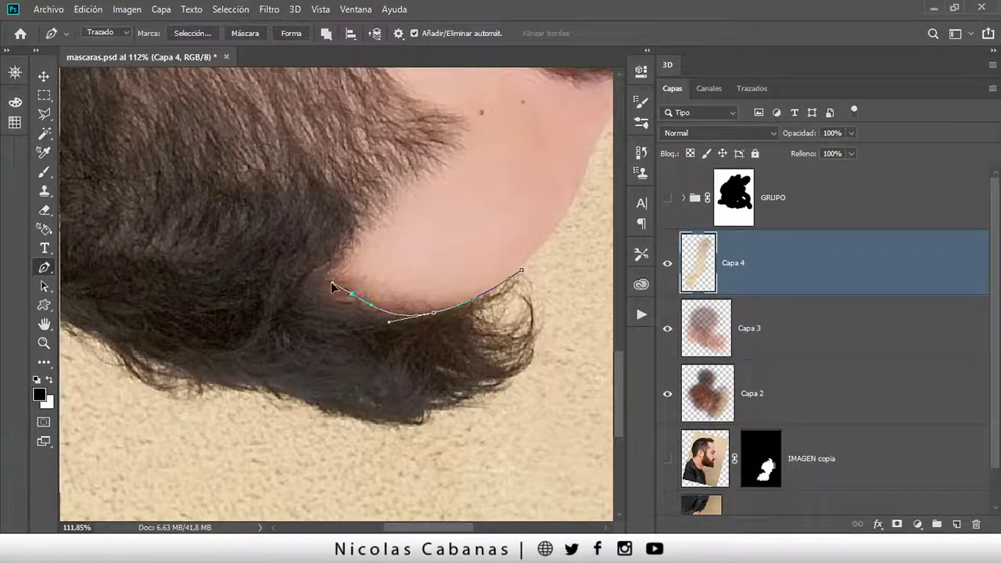
drag(172, 297, 240, 286)
drag(181, 315, 176, 356)
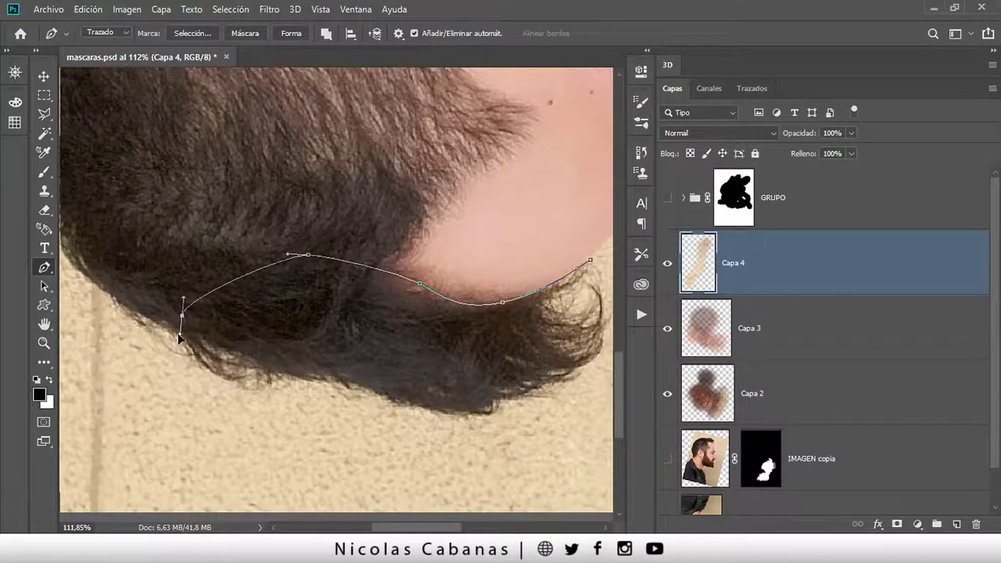
drag(292, 399, 306, 393)
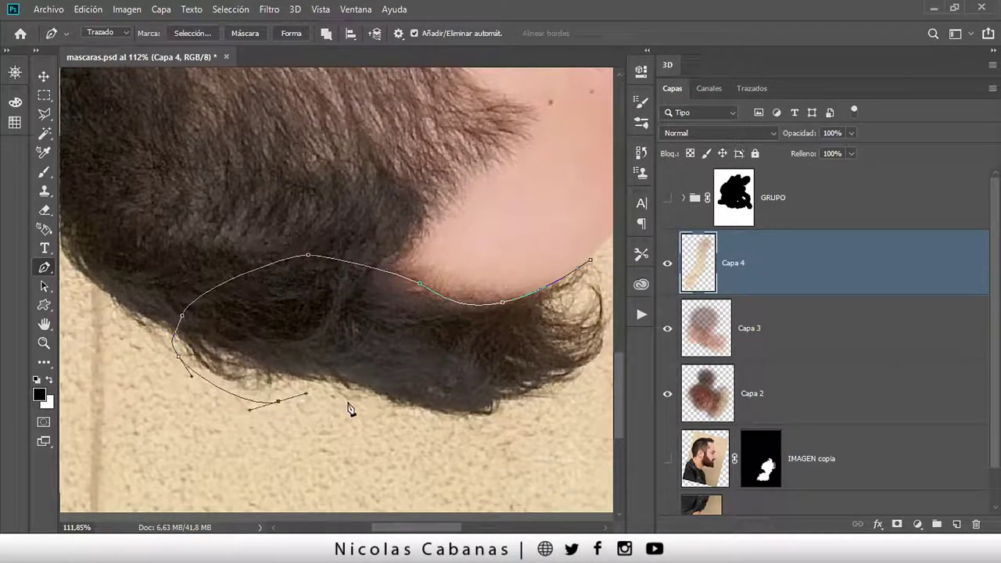
drag(510, 418, 495, 435)
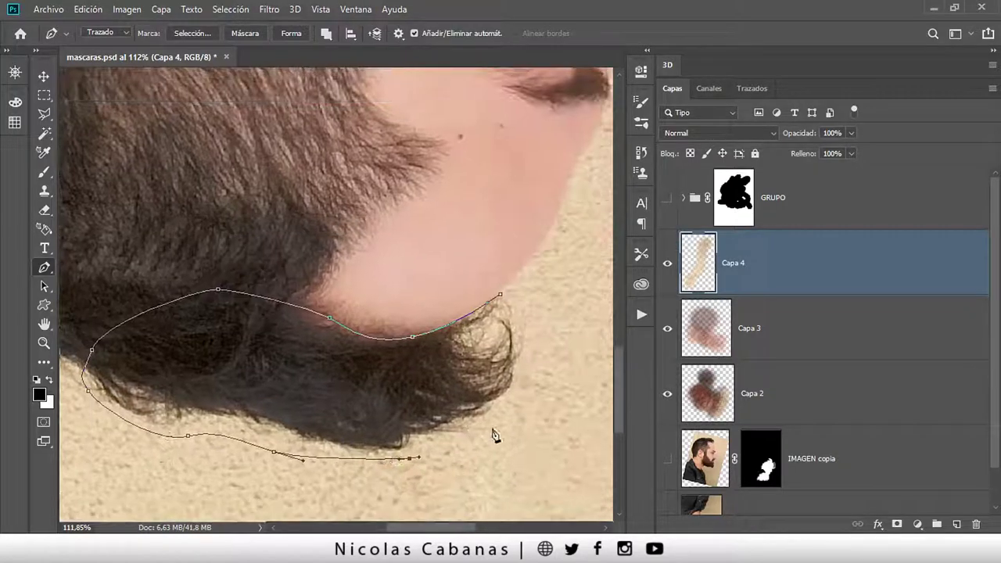
Convert the hair tuft path into a selection and target the IMAGEN layer
right_click(480, 307)
key(i)
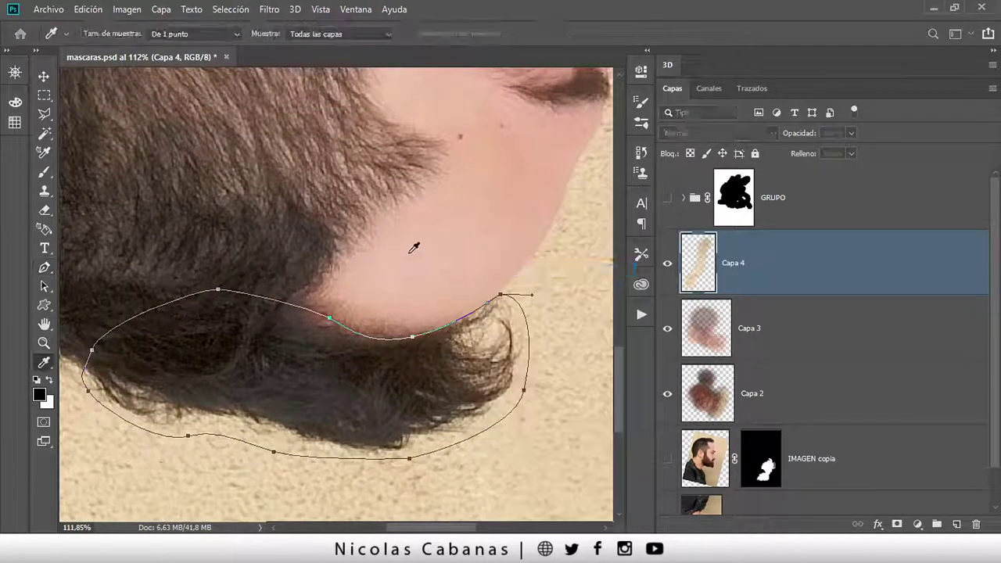
key(p)
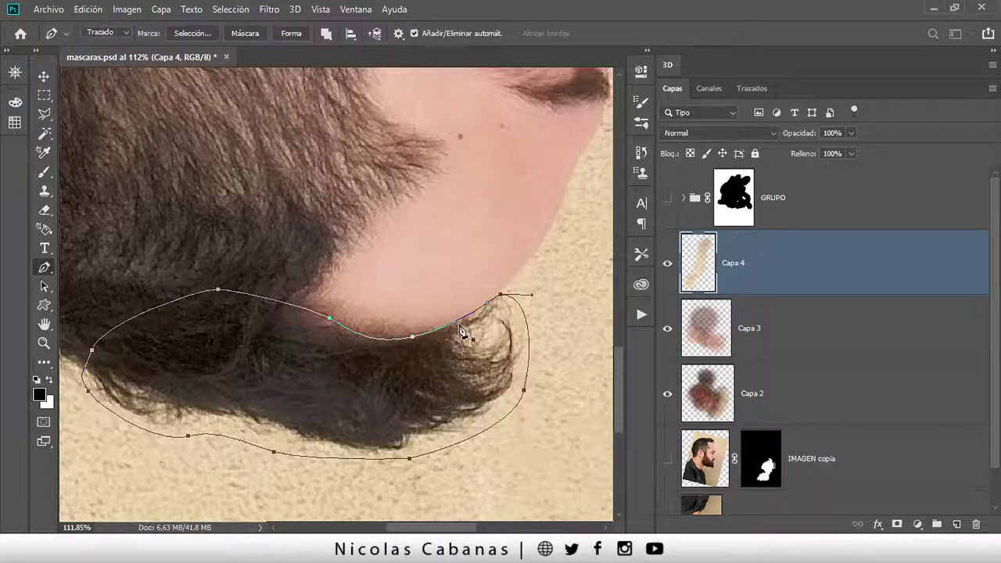
right_click(464, 329)
key(Escape)
key(i)
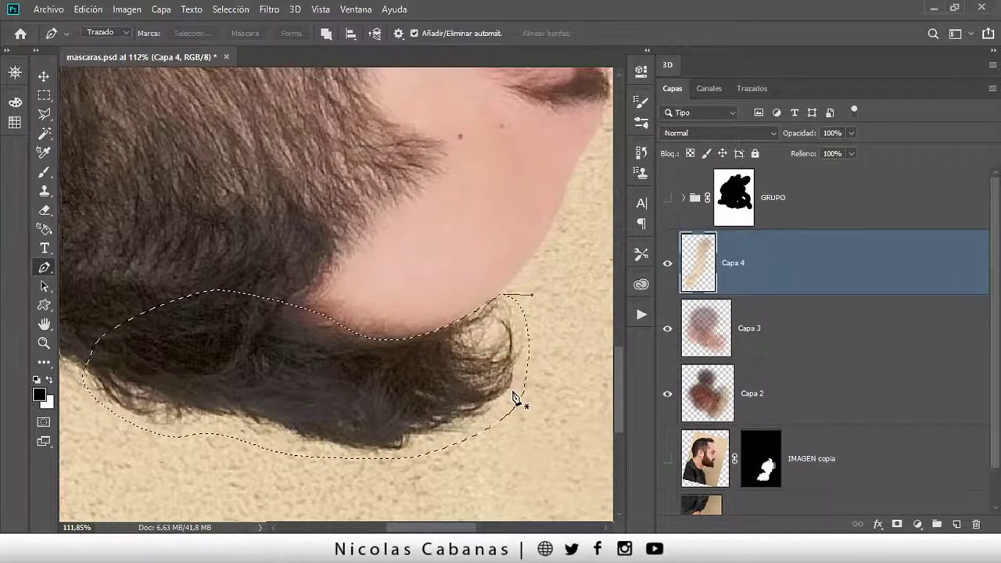
key(ctrl+Return)
scroll(844, 413, down, 2)
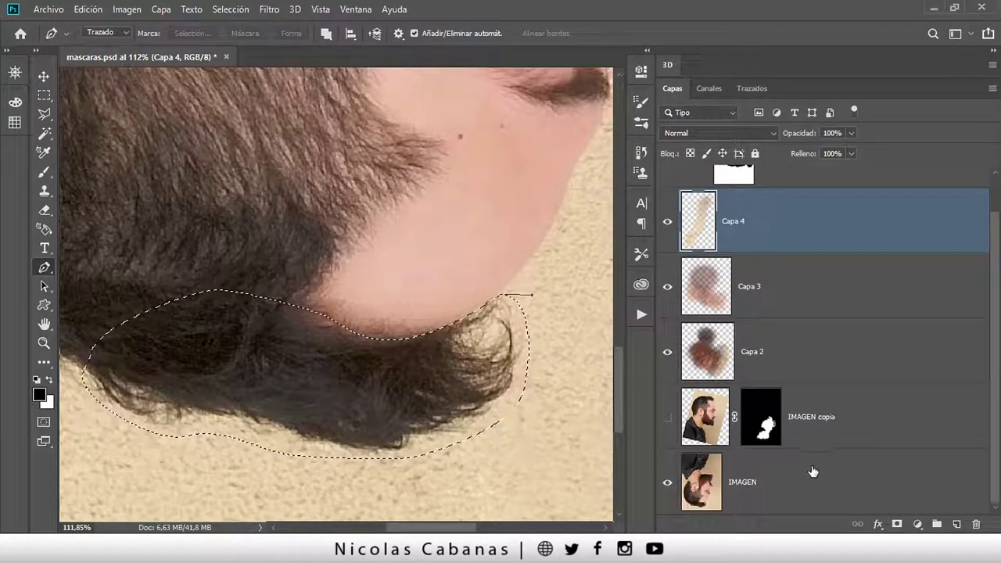
click(814, 466)
Copy the selected hair to Capa 5, stack it above the visible IMAGEN copia, and move it under the beard
key(ctrl+j)
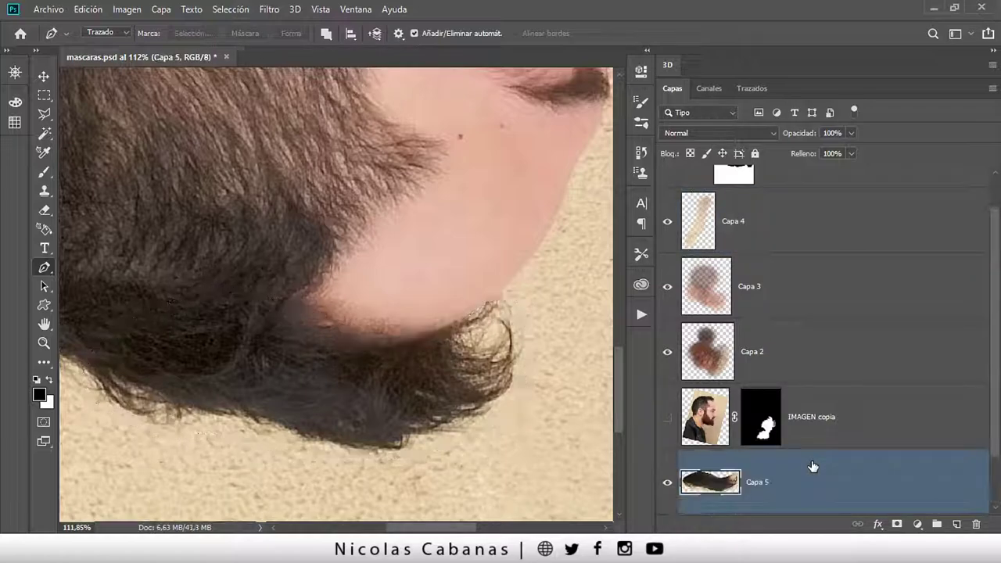
key(v)
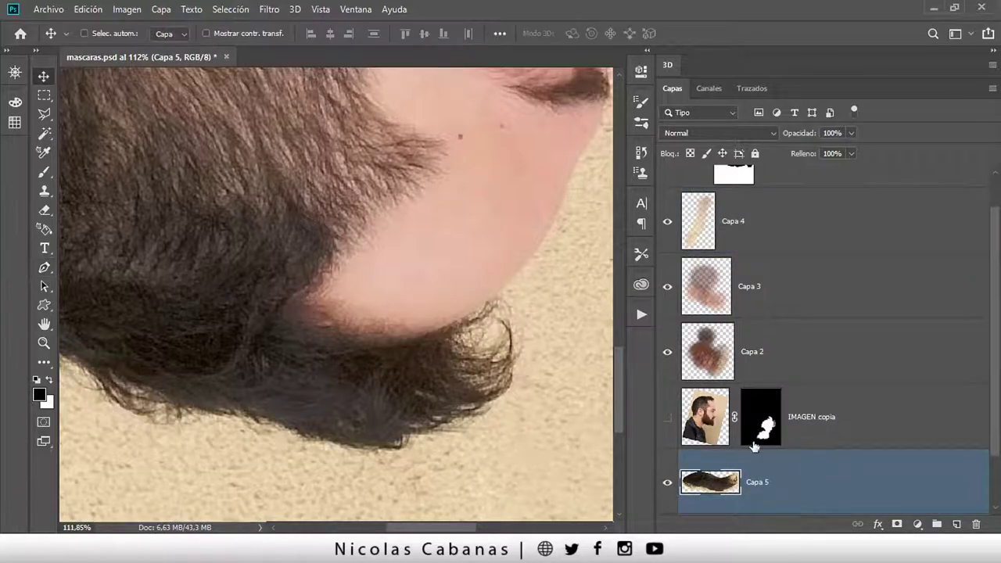
click(667, 418)
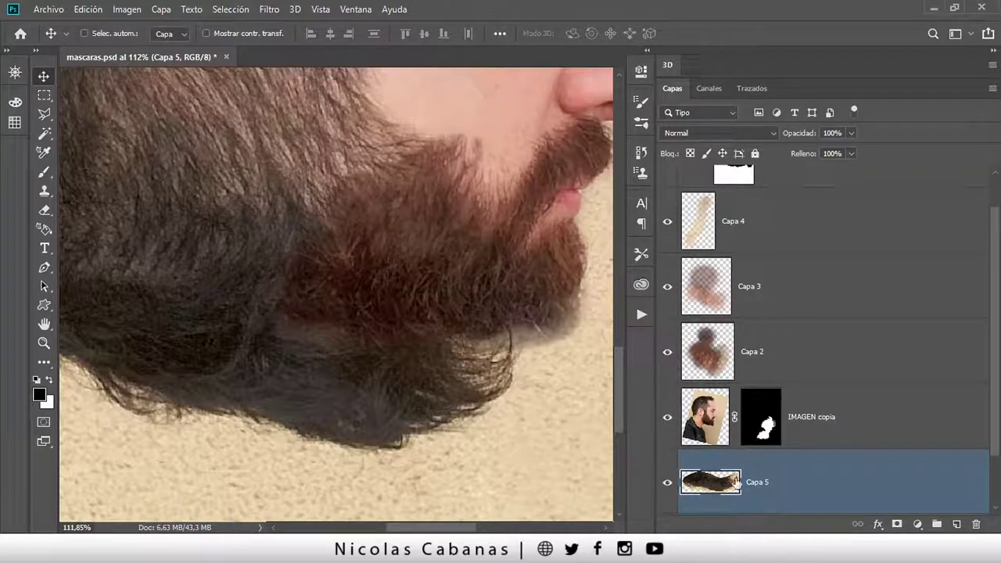
drag(839, 492, 840, 407)
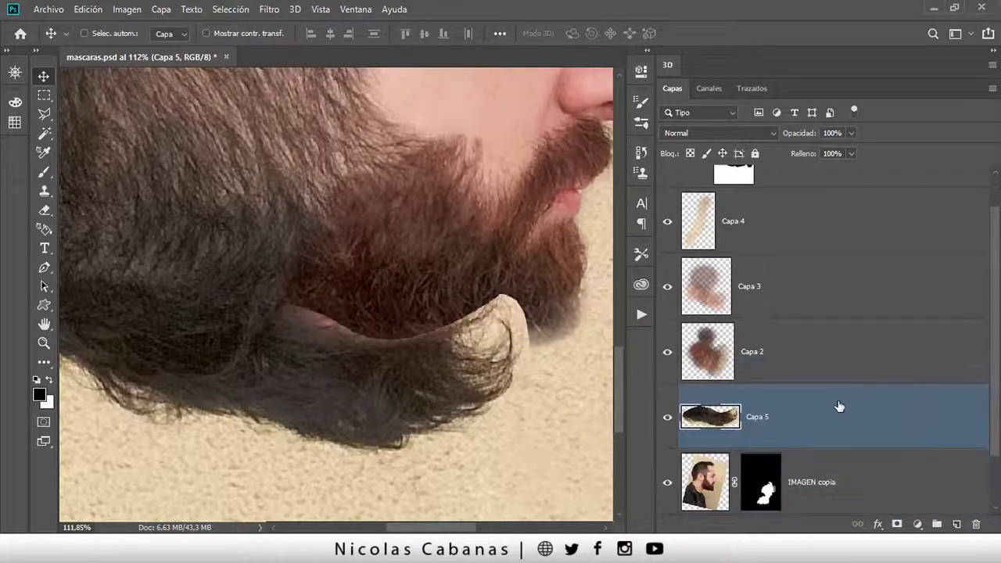
mouse_move(349, 375)
mouse_down()
mouse_move(460, 388)
mouse_move(346, 418)
mouse_up()
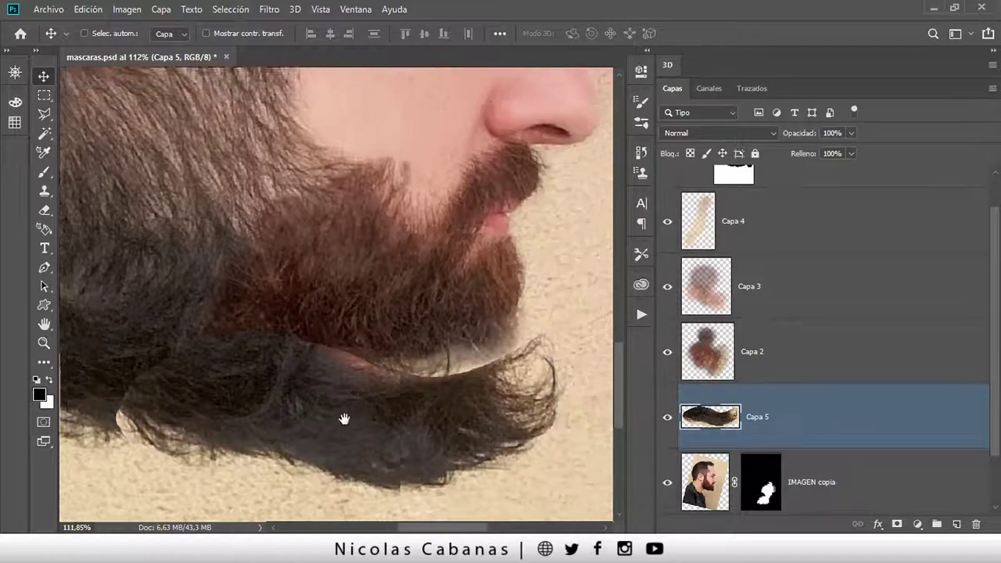
Rotate the Capa 5 hair piece about −12° and fit it beneath the profile's chin
key(ctrl)
key(ctrl+t)
drag(576, 492, 600, 469)
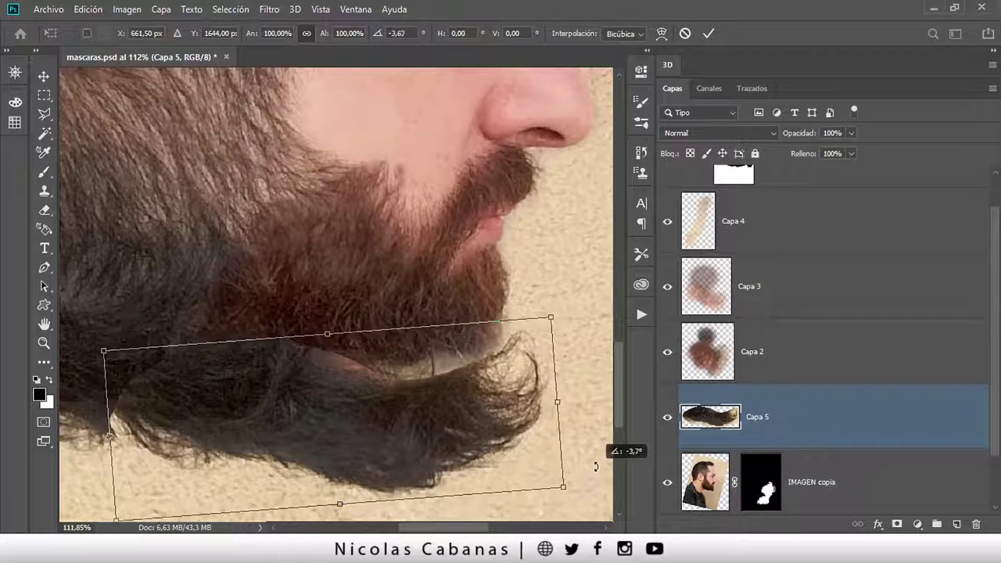
drag(448, 470, 484, 470)
scroll(372, 474, down, 3)
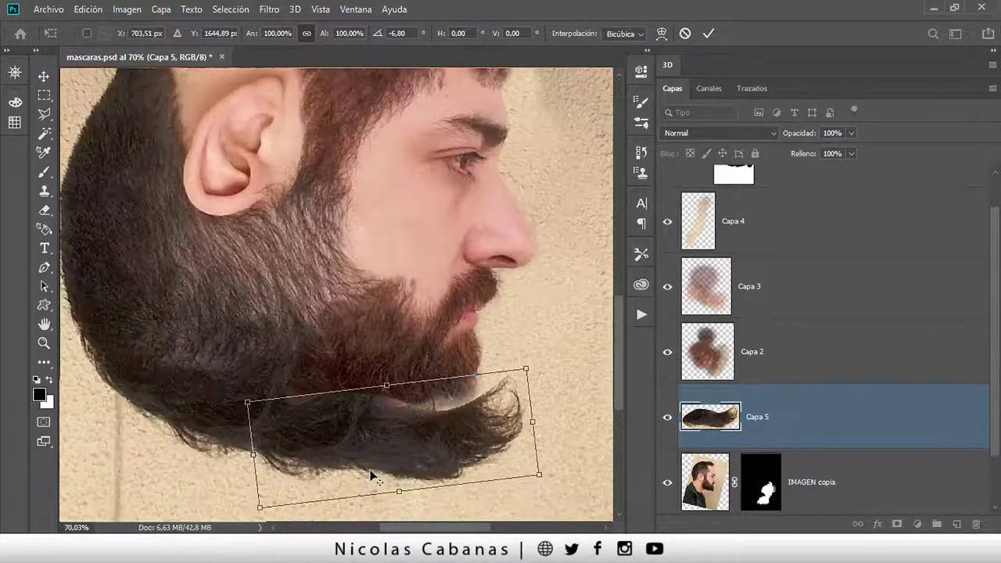
drag(542, 448, 603, 407)
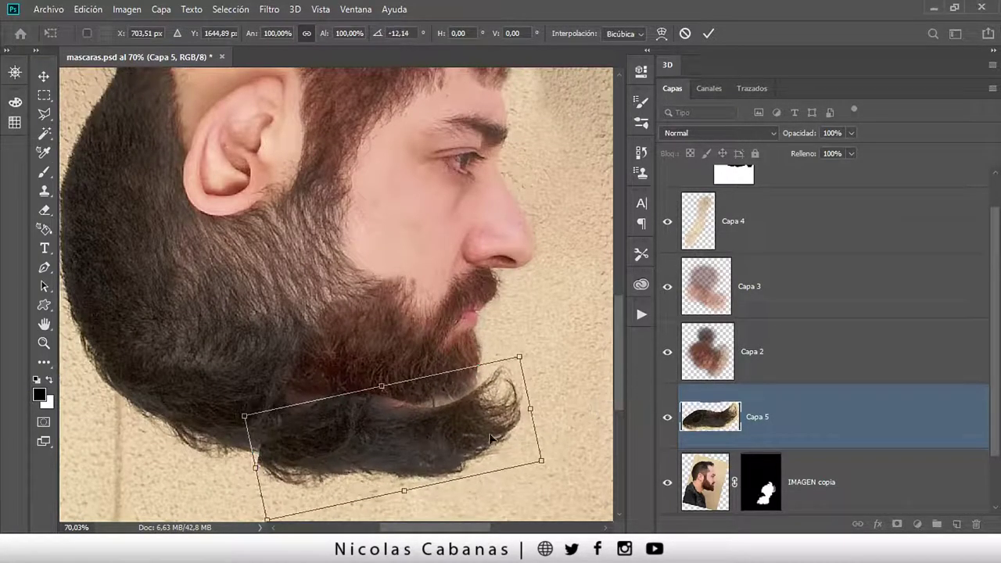
drag(528, 441, 524, 432)
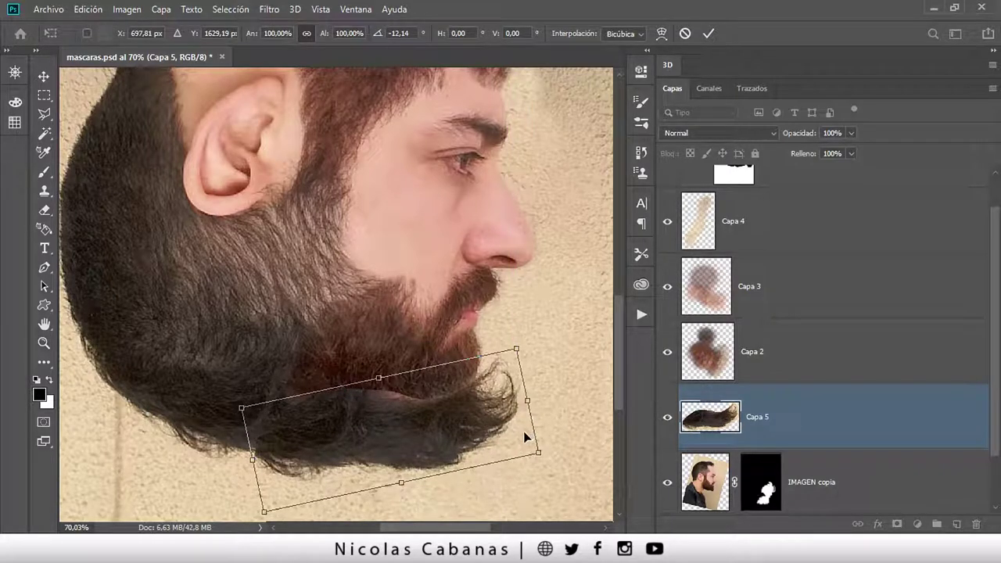
key(Return)
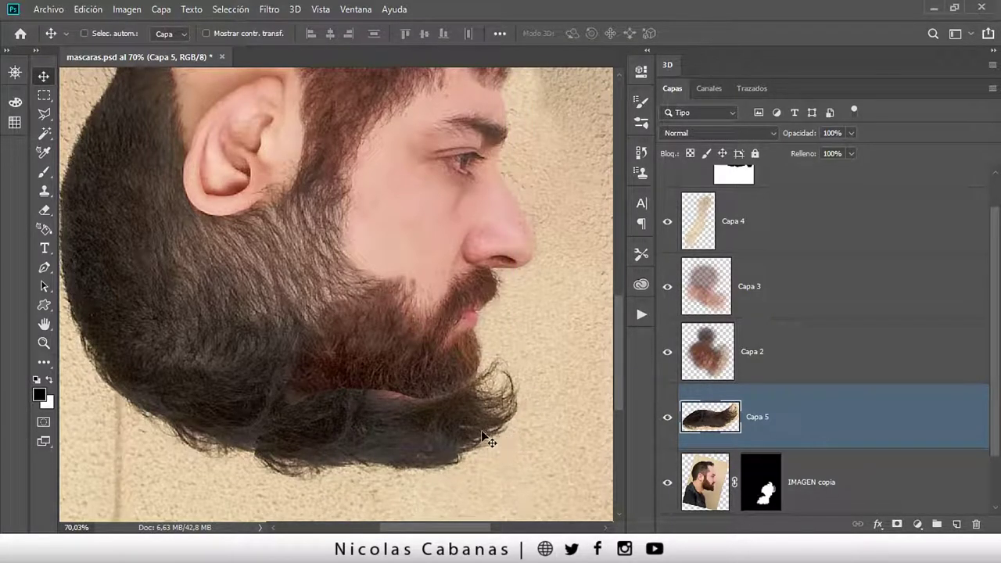
drag(483, 435, 477, 432)
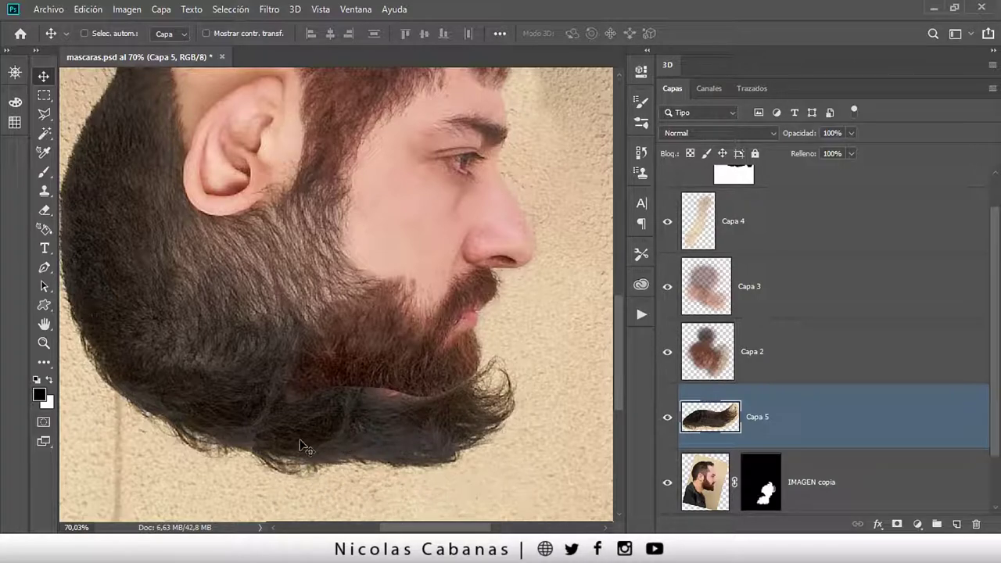
Add a layer mask to Capa 5 and ready a black brush, zoomed in on the chin seam
click(898, 524)
key(z)
click(346, 403)
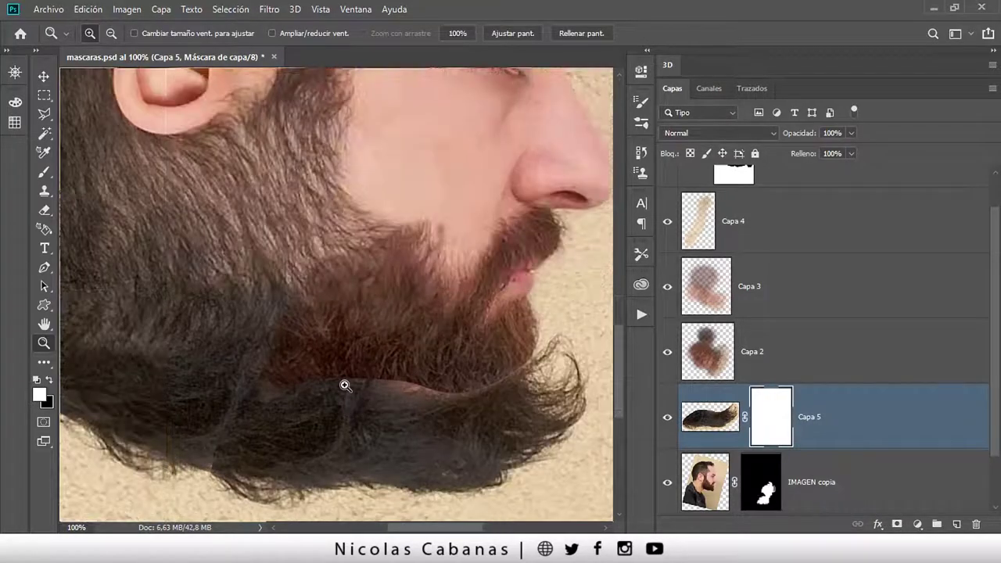
key(b)
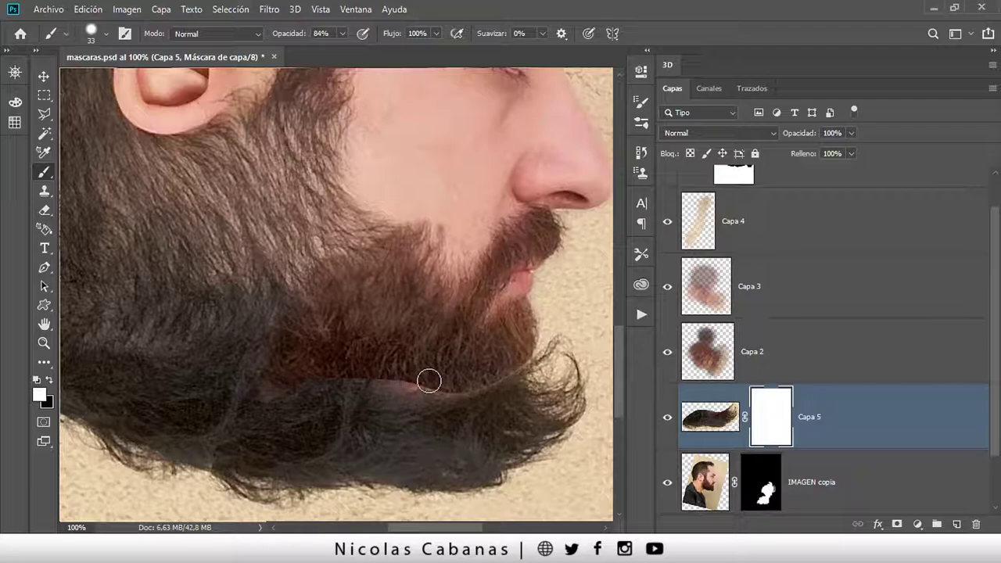
key(x)
Paint black on the mask over the pink chin gap and lower-left beard seam, then zoom out
drag(414, 380, 480, 383)
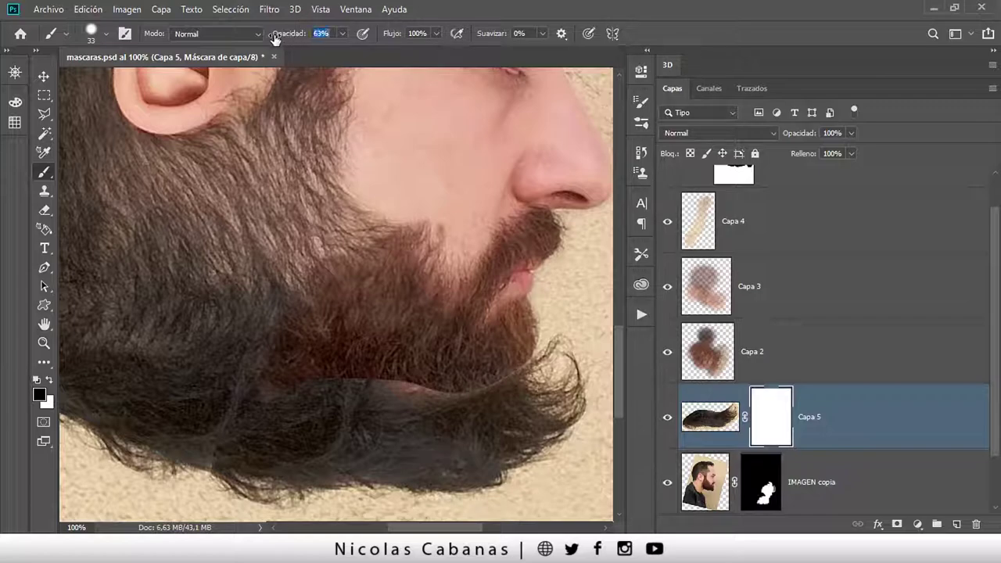
scroll(435, 388, up, 4)
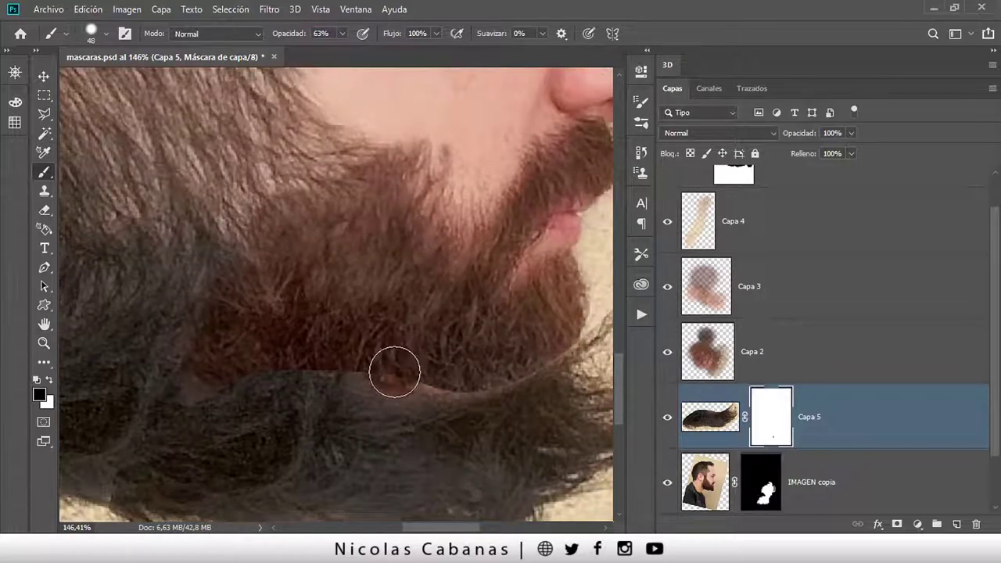
mouse_move(441, 379)
mouse_down()
mouse_move(514, 357)
mouse_move(413, 380)
mouse_up()
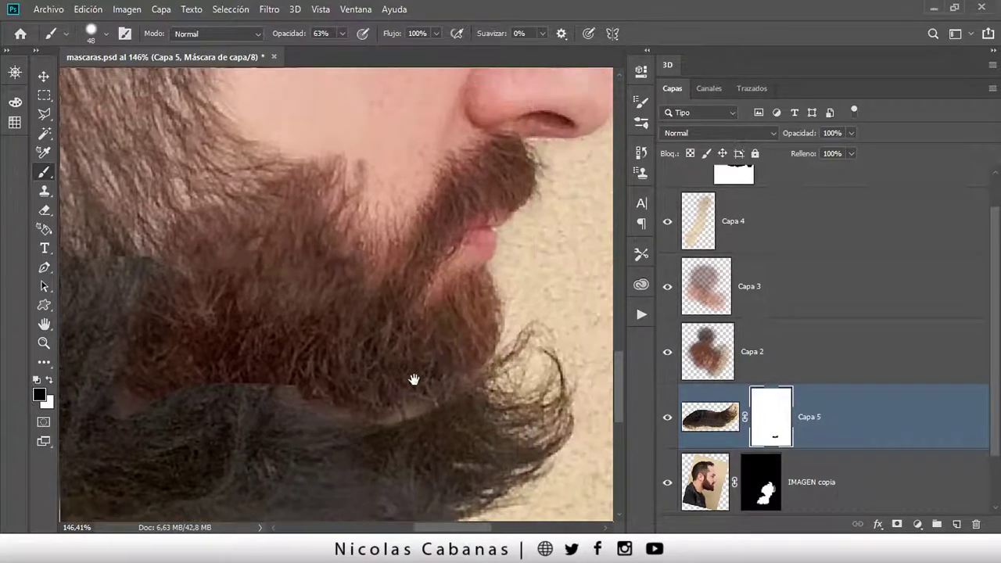
mouse_move(360, 363)
mouse_down()
mouse_move(384, 335)
mouse_move(146, 379)
mouse_move(117, 462)
mouse_move(142, 301)
mouse_up()
mouse_move(151, 402)
mouse_down()
mouse_move(185, 414)
mouse_move(123, 378)
mouse_move(245, 409)
mouse_move(148, 391)
mouse_up()
drag(280, 324, 324, 425)
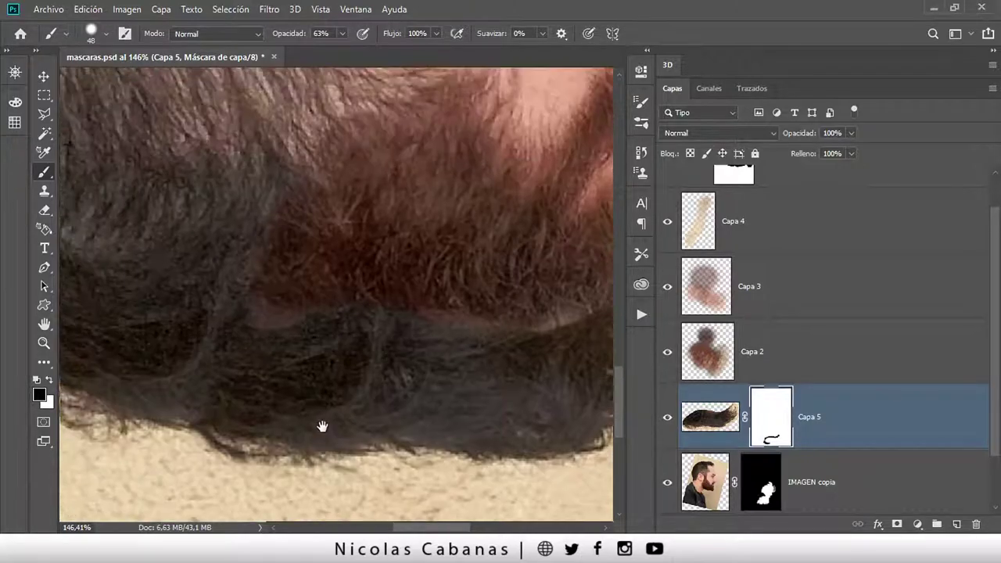
drag(470, 310, 324, 373)
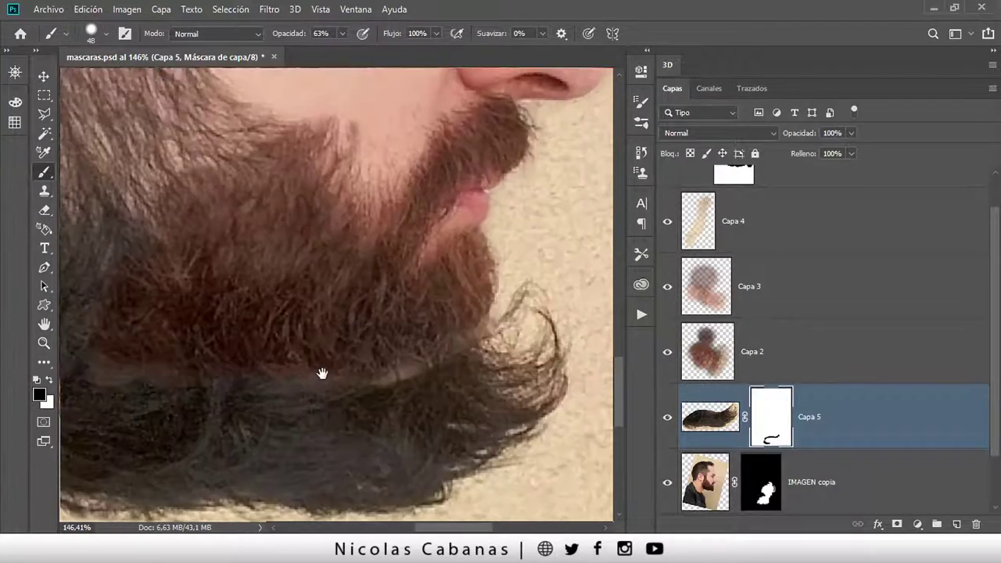
key(z)
alt+click(315, 332)
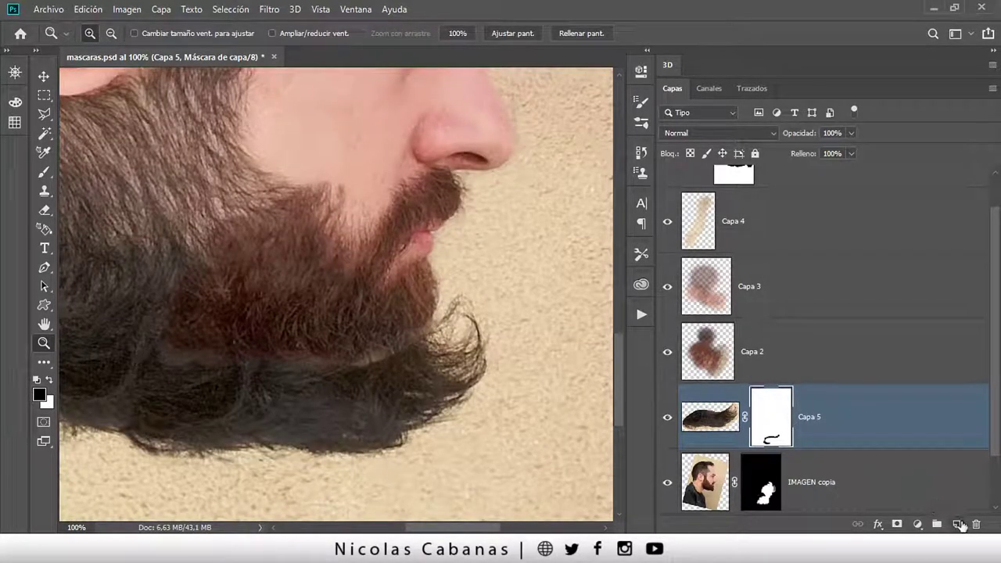
Add a new empty layer above Capa 5 and set the Clone Stamp brush to size 47
click(958, 524)
drag(246, 326, 360, 386)
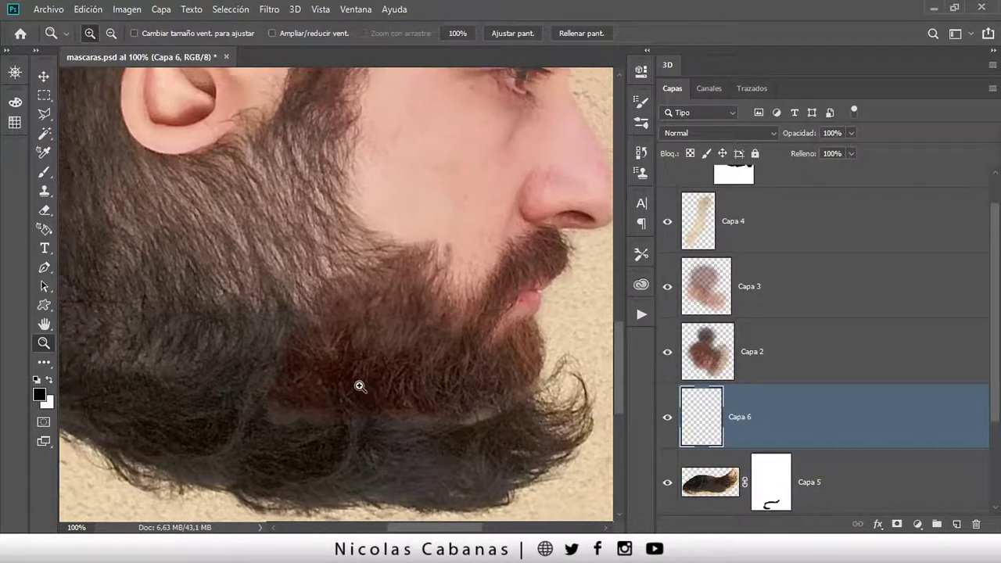
click(44, 191)
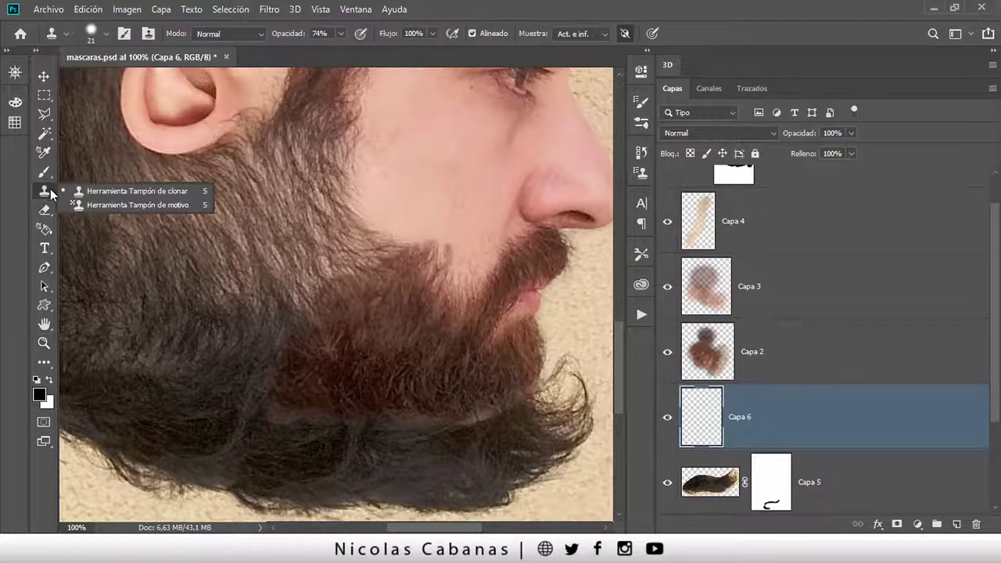
alt+right_click(301, 381)
drag(306, 386, 312, 381)
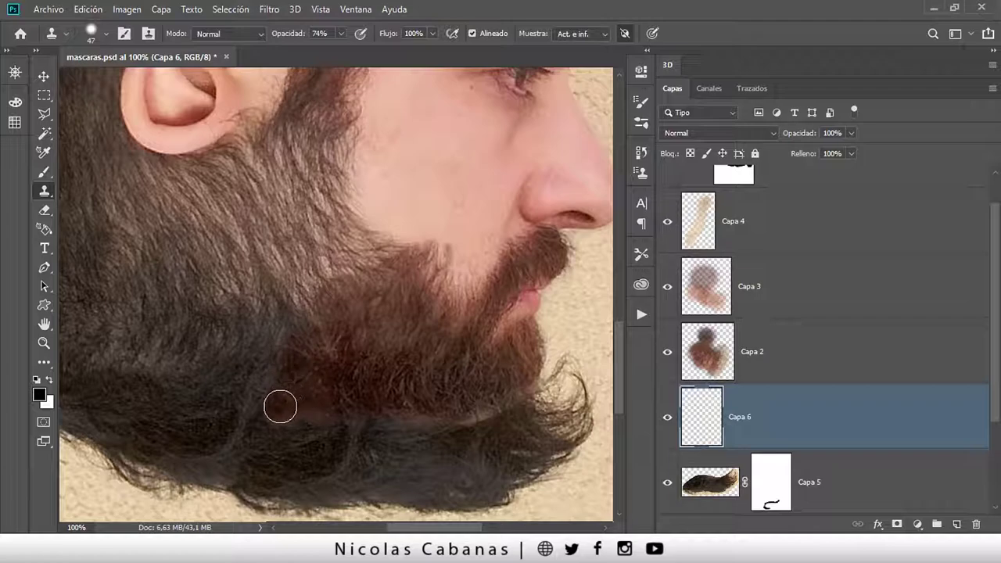
Clone beard texture onto Capa 6 along the chin seam up to the beard edge
click(284, 411)
mouse_move(297, 418)
mouse_down()
mouse_move(368, 409)
mouse_move(433, 424)
mouse_move(496, 409)
mouse_up()
click(378, 446)
mouse_move(379, 446)
mouse_down()
mouse_move(483, 421)
mouse_move(538, 372)
mouse_move(528, 387)
mouse_up()
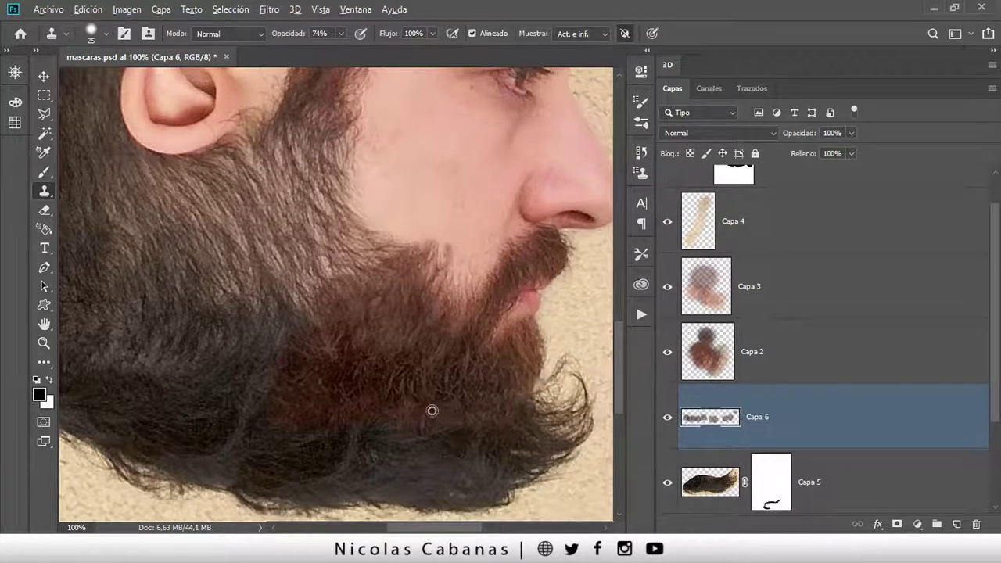
mouse_move(431, 411)
mouse_down()
mouse_move(364, 375)
mouse_move(407, 409)
mouse_up()
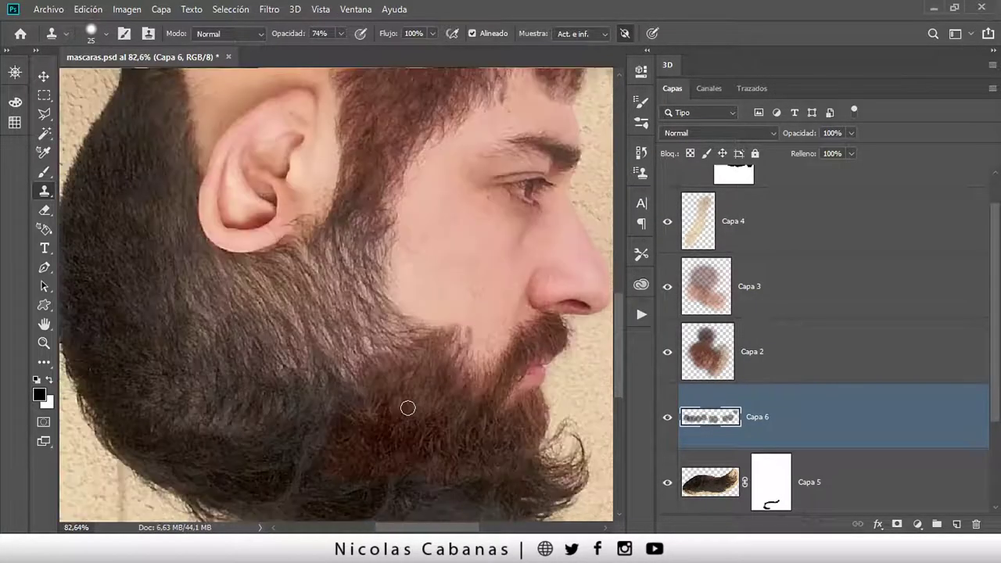
scroll(765, 460, down, 3)
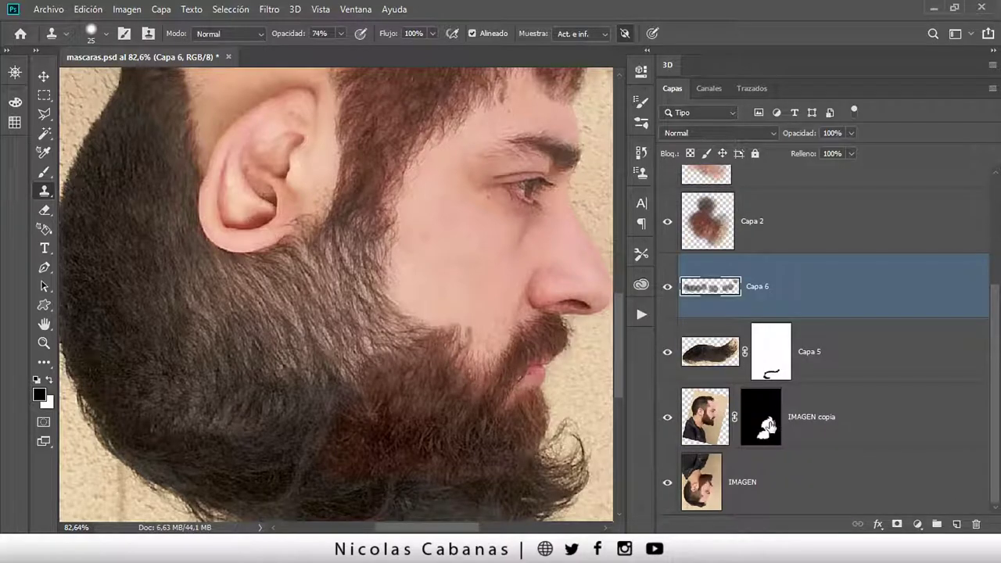
Select the IMAGEN copia mask and set a larger brush at 36% opacity, zoomed on the cheek
click(769, 426)
click(669, 417)
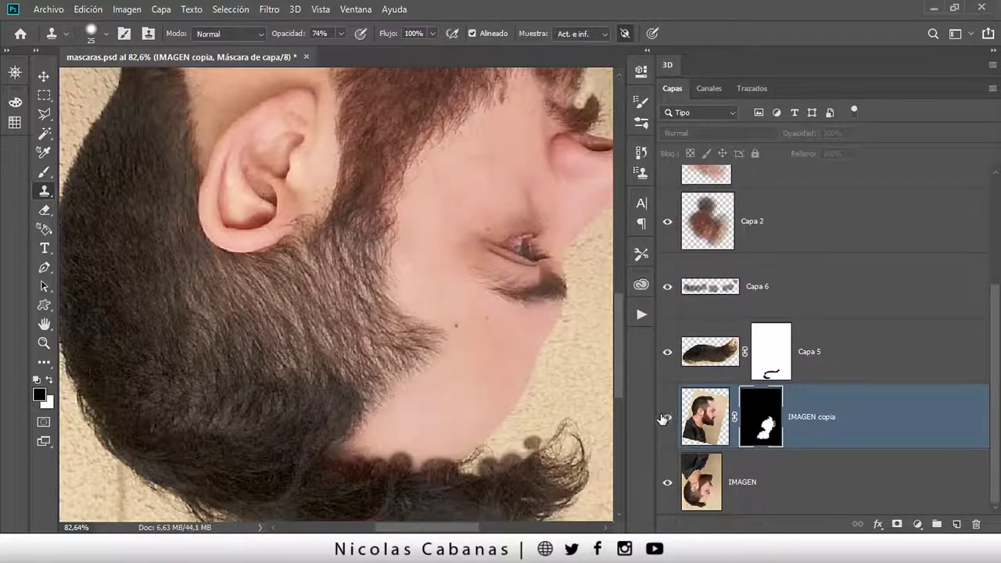
key(z)
click(432, 344)
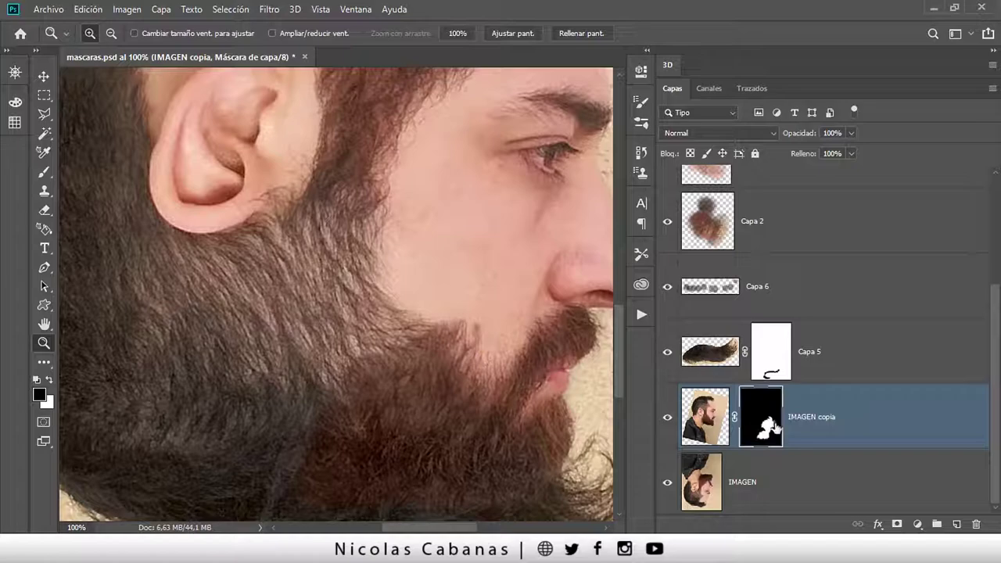
key(b)
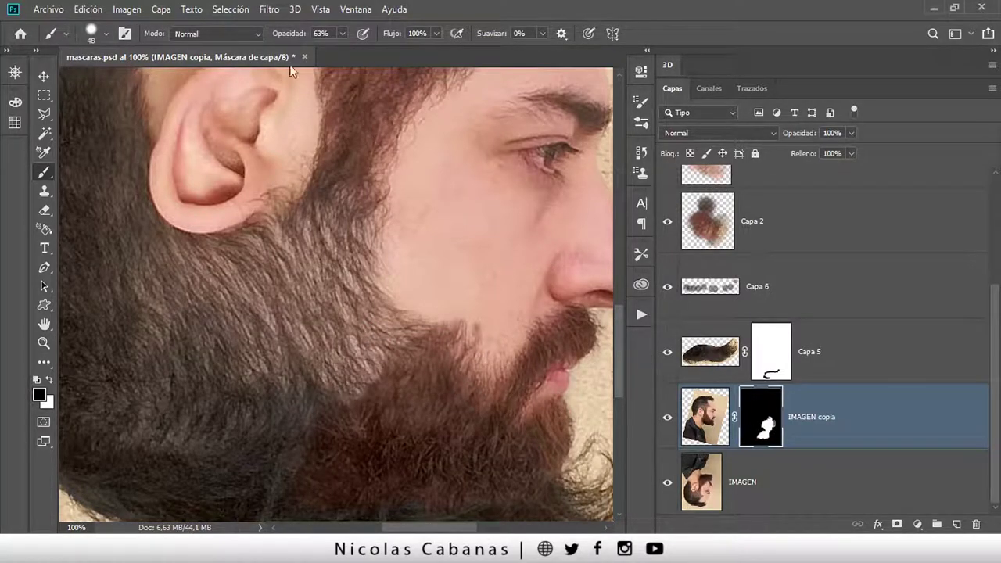
drag(279, 36, 259, 39)
Paint black then white on the mask to blend the cheek beard into the chin
mouse_move(409, 347)
mouse_down()
mouse_move(391, 368)
mouse_move(331, 399)
mouse_move(331, 368)
mouse_move(366, 342)
mouse_move(320, 381)
mouse_move(329, 376)
mouse_move(305, 289)
mouse_move(348, 302)
mouse_move(367, 325)
mouse_up()
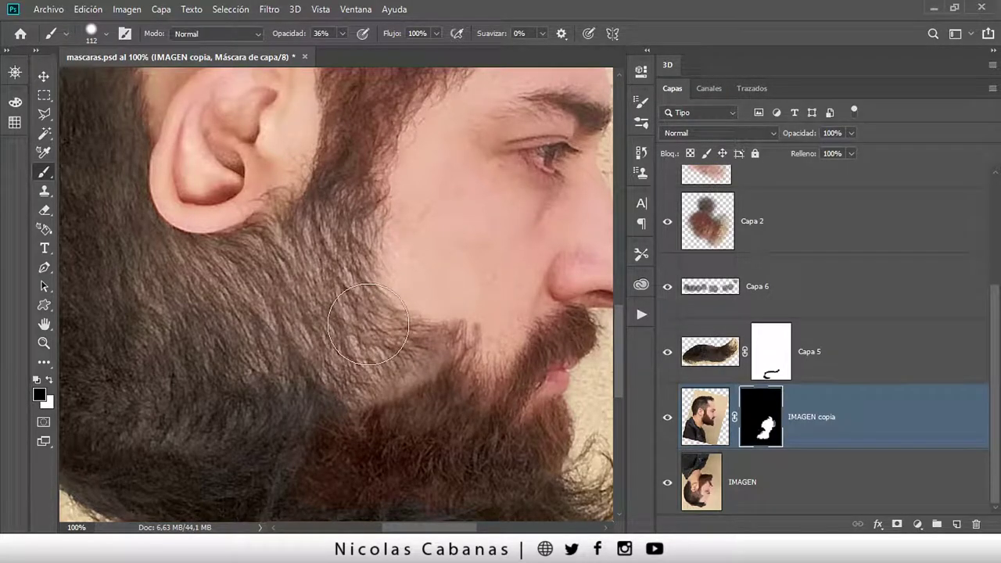
key(x)
mouse_move(443, 403)
mouse_down()
mouse_move(374, 429)
mouse_move(438, 402)
mouse_move(480, 335)
mouse_move(397, 425)
mouse_move(319, 431)
mouse_up()
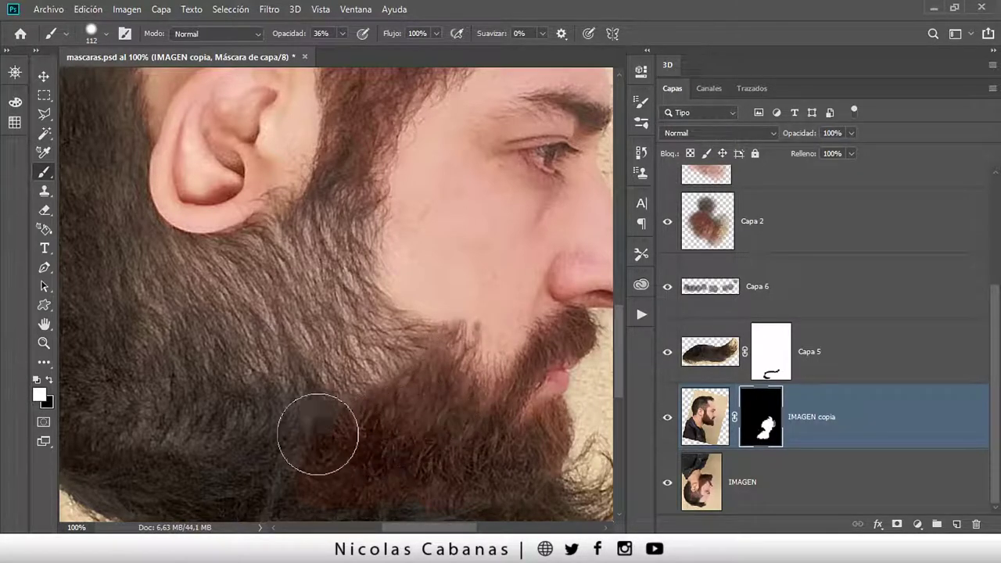
scroll(338, 402, down, 3)
scroll(338, 402, down, 2)
scroll(335, 384, down, 2)
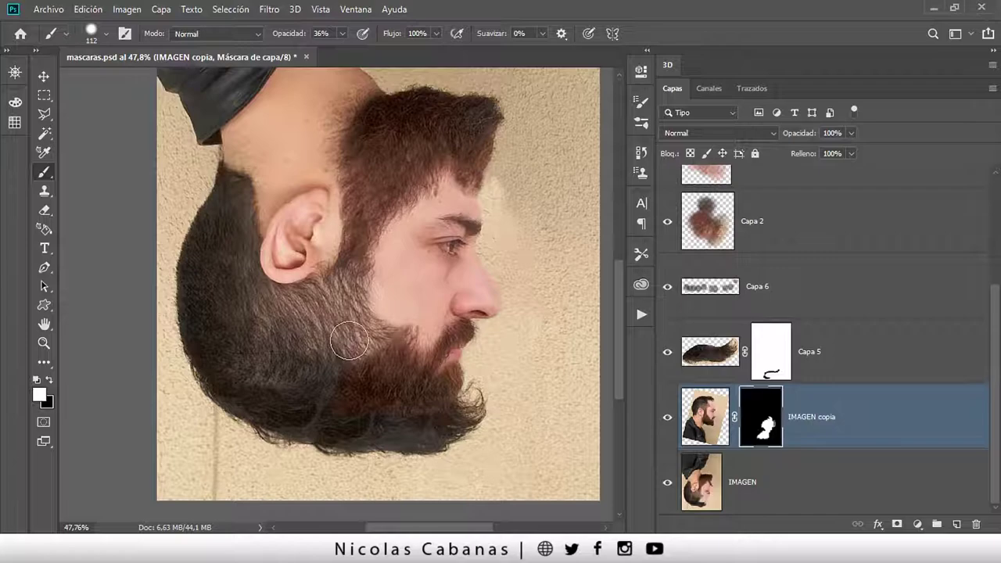
scroll(404, 395, up, 2)
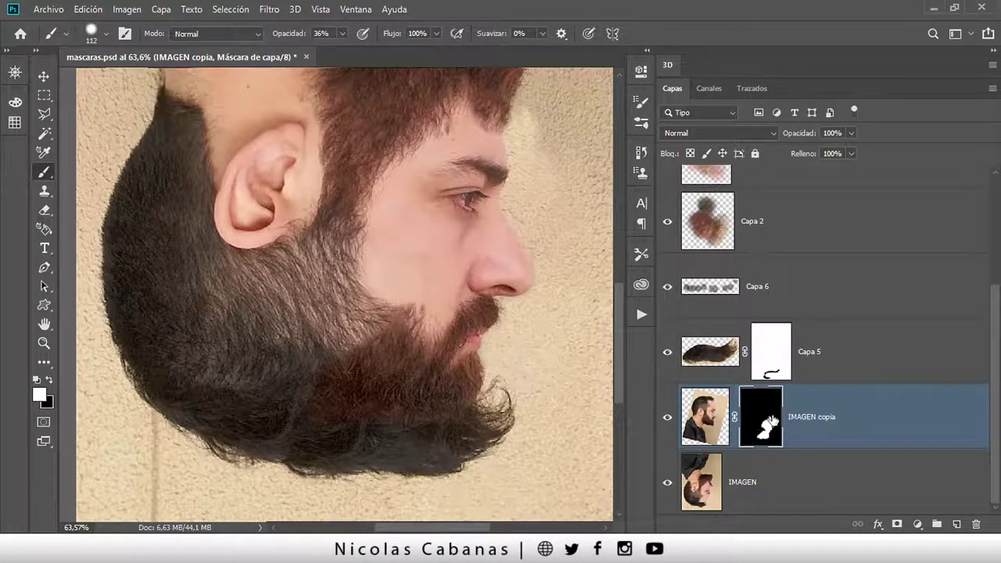
Toggle IMAGEN copia, Capa 5 and Capa 6 visibility to compare the blend, ending on Capa 6
click(667, 416)
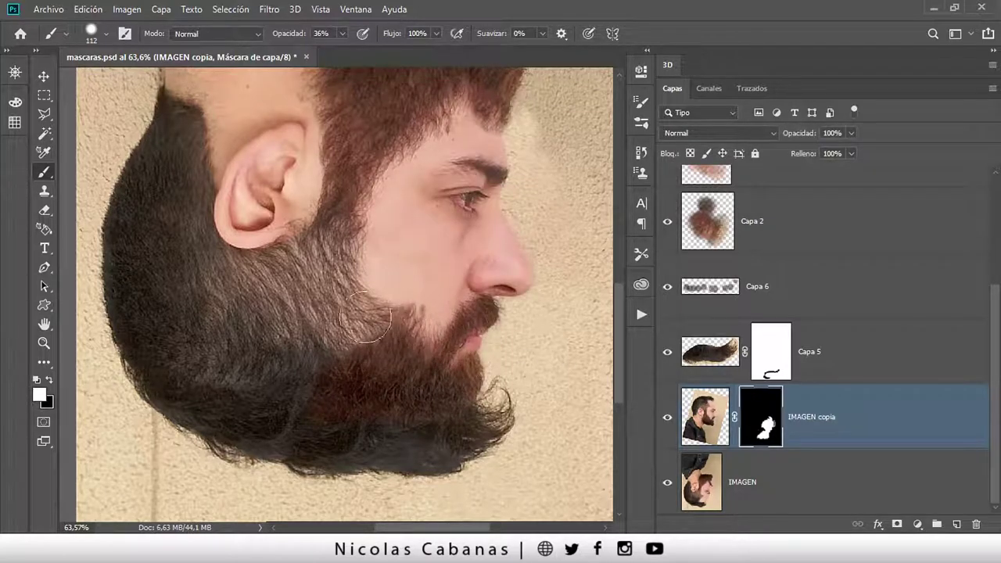
click(667, 352)
click(668, 287)
click(667, 287)
click(801, 301)
click(834, 415)
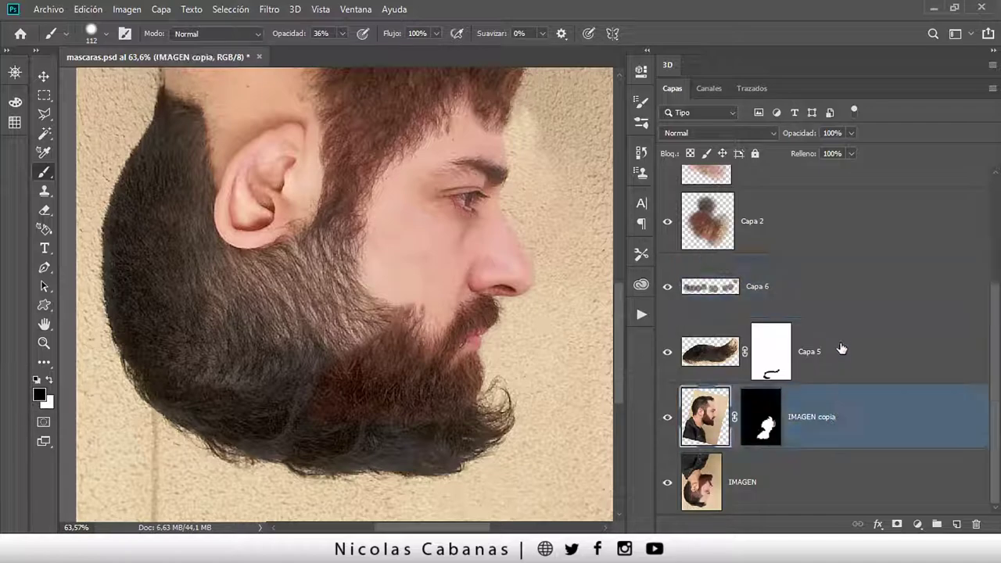
click(852, 305)
Move Capa 6 below Capa 5 and group it with IMAGEN copia into Grupo 1
drag(867, 299, 820, 435)
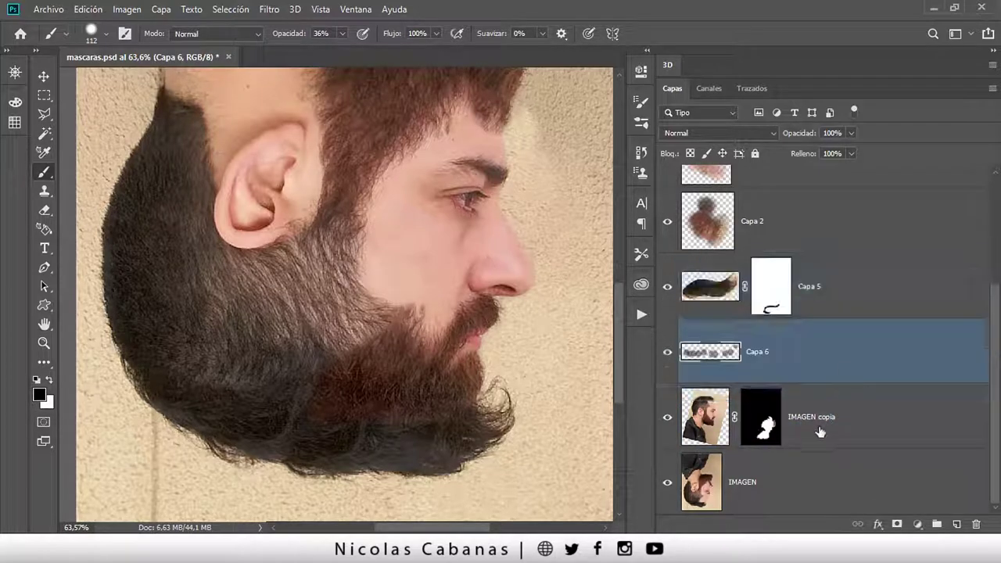
key(alt+bracketleft)
key(alt+bracketright)
key(alt+bracketleft)
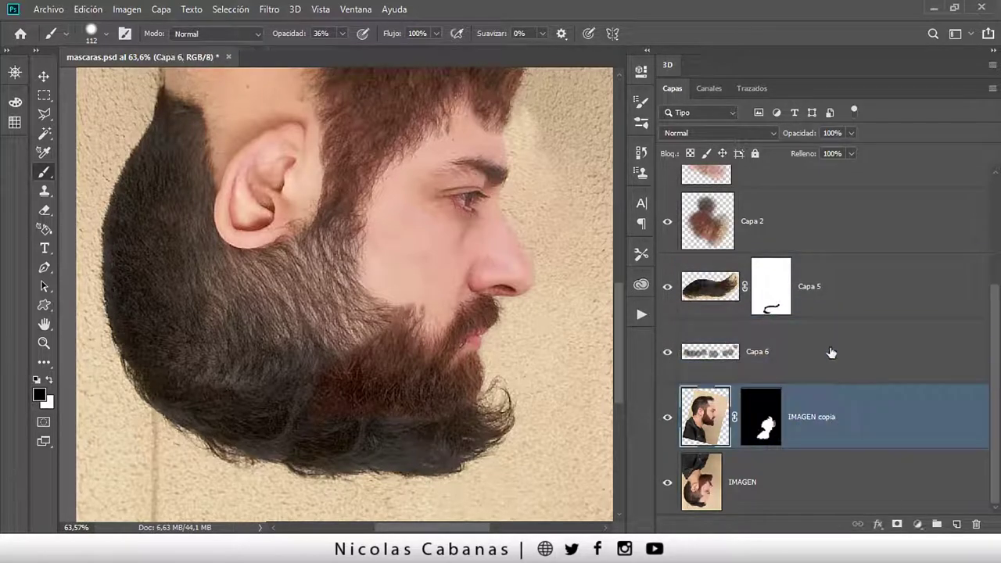
key(alt+bracketright)
key(alt+bracketleft)
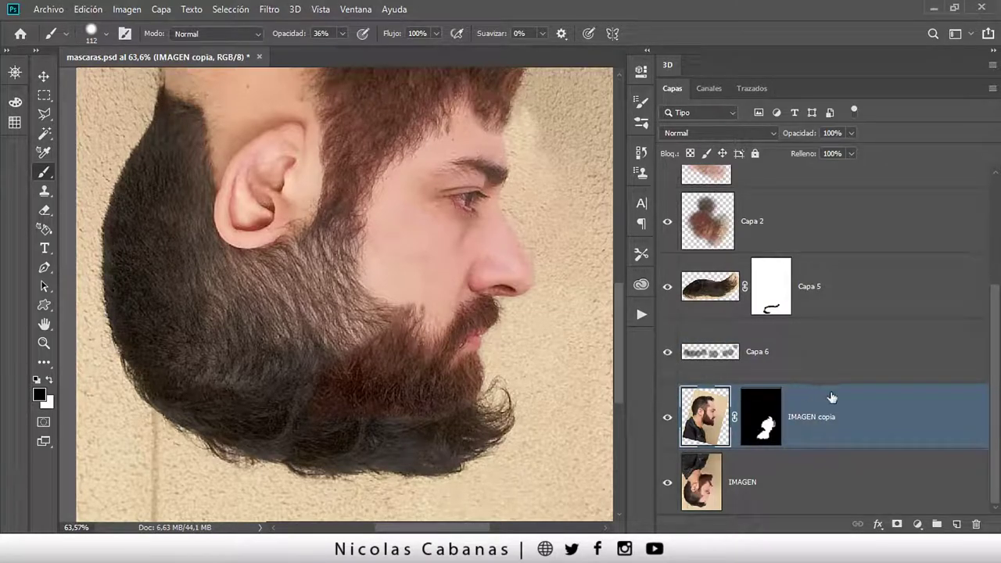
shift+click(869, 369)
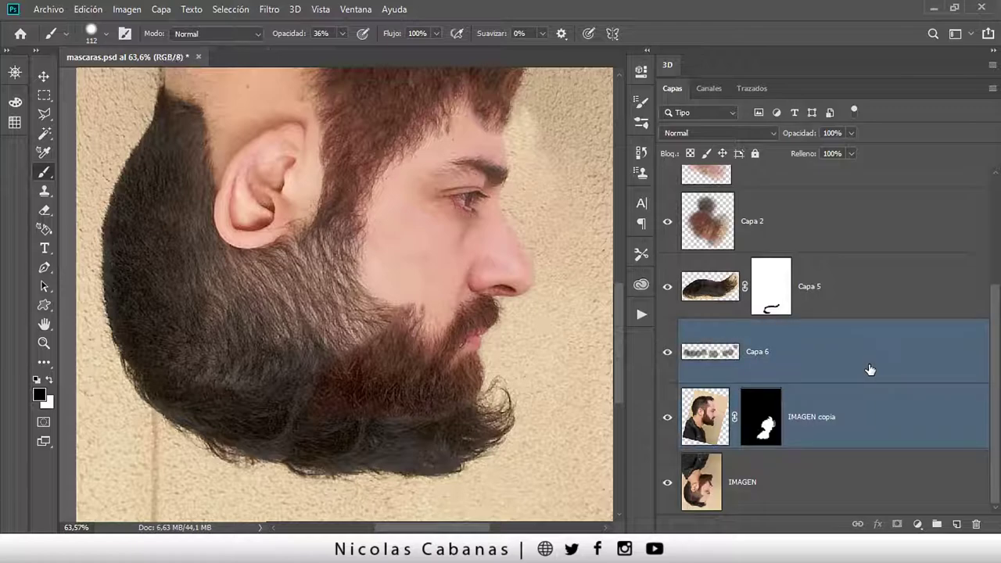
click(939, 524)
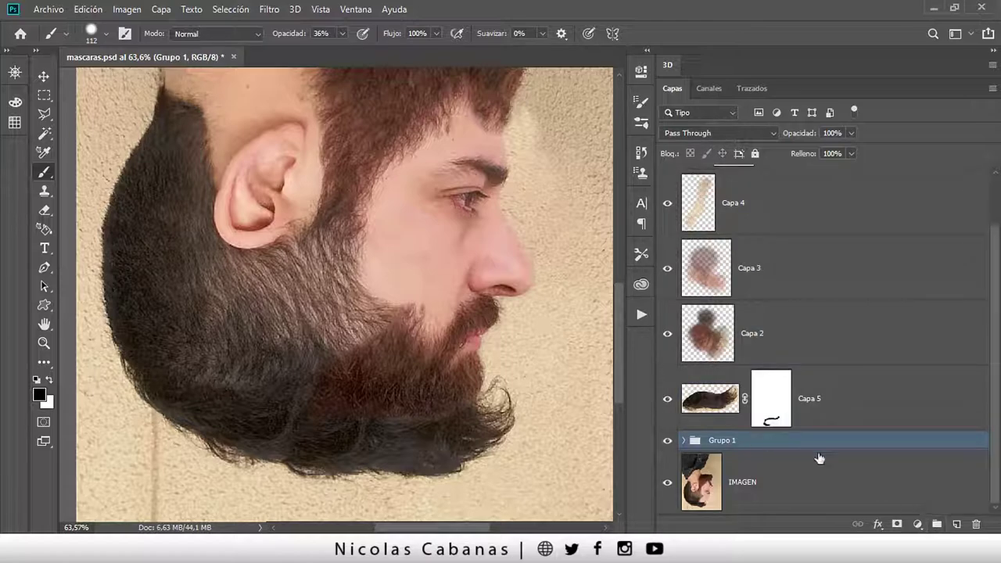
Add a Curves adjustment layer clipped to Grupo 1, then expand the group
click(919, 525)
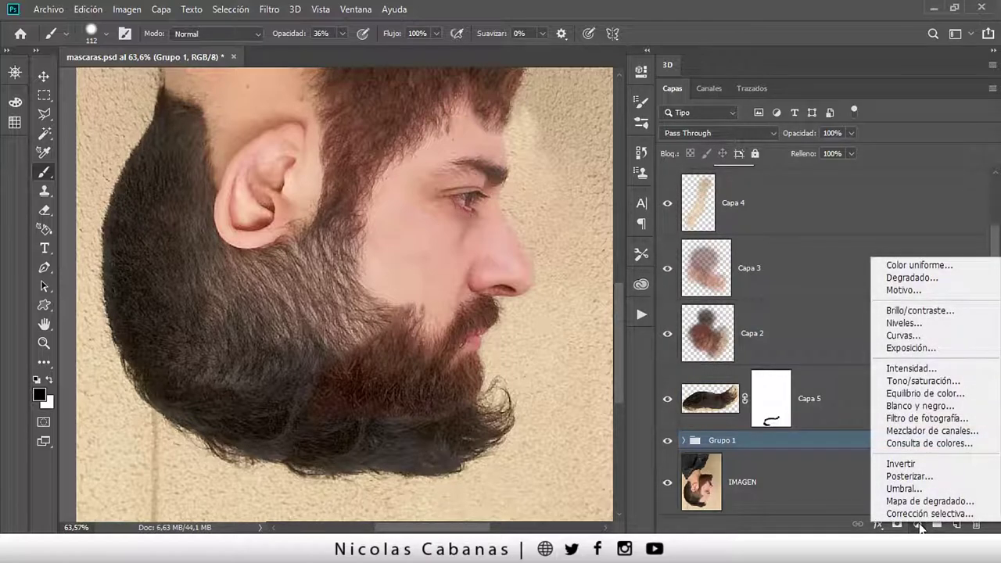
click(907, 335)
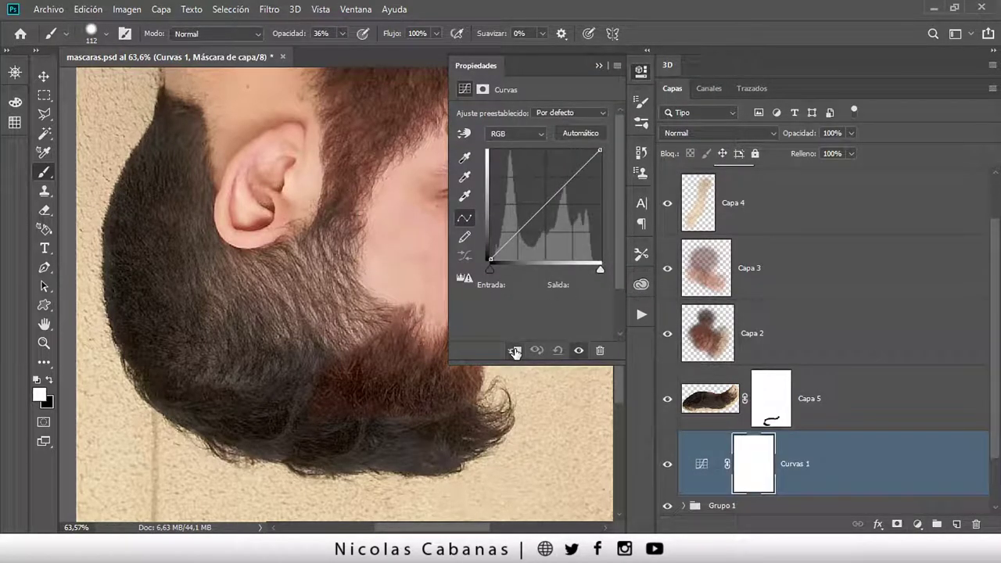
scroll(786, 395, down, 1)
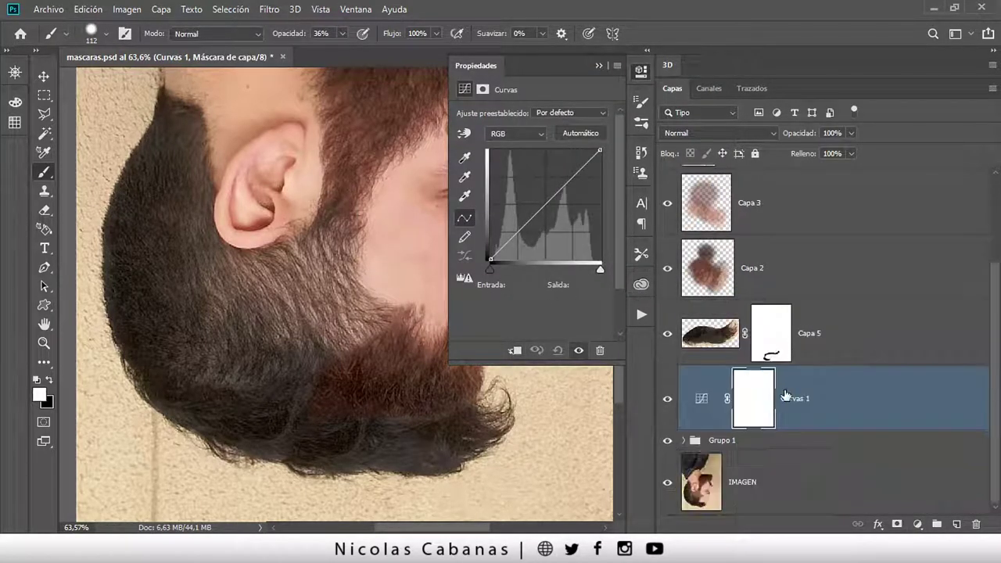
click(516, 354)
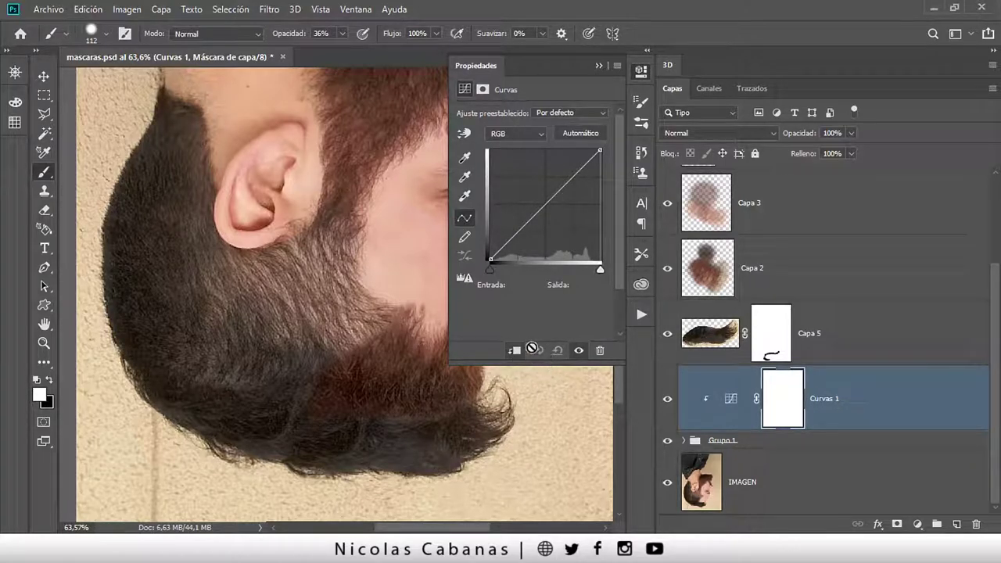
click(595, 65)
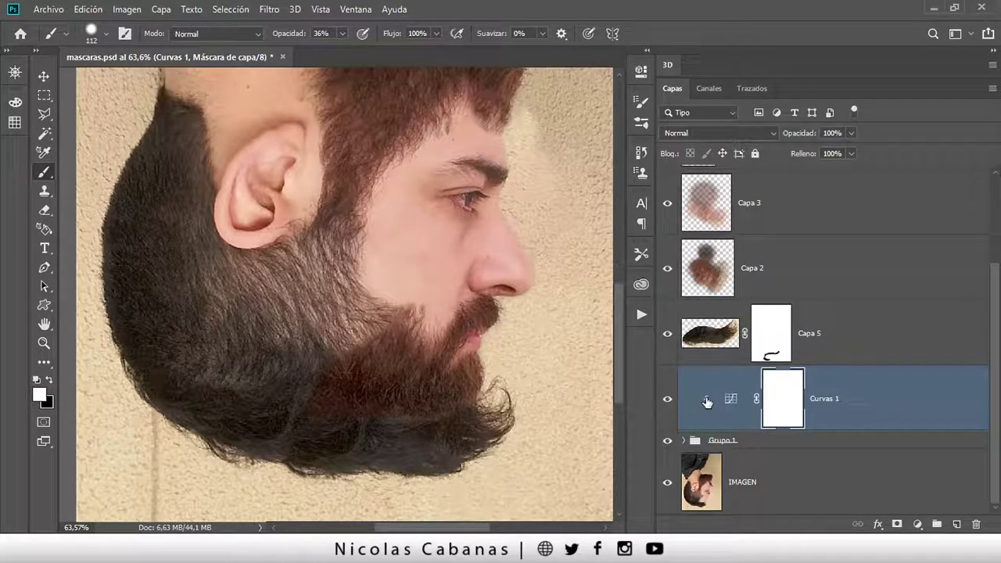
click(684, 440)
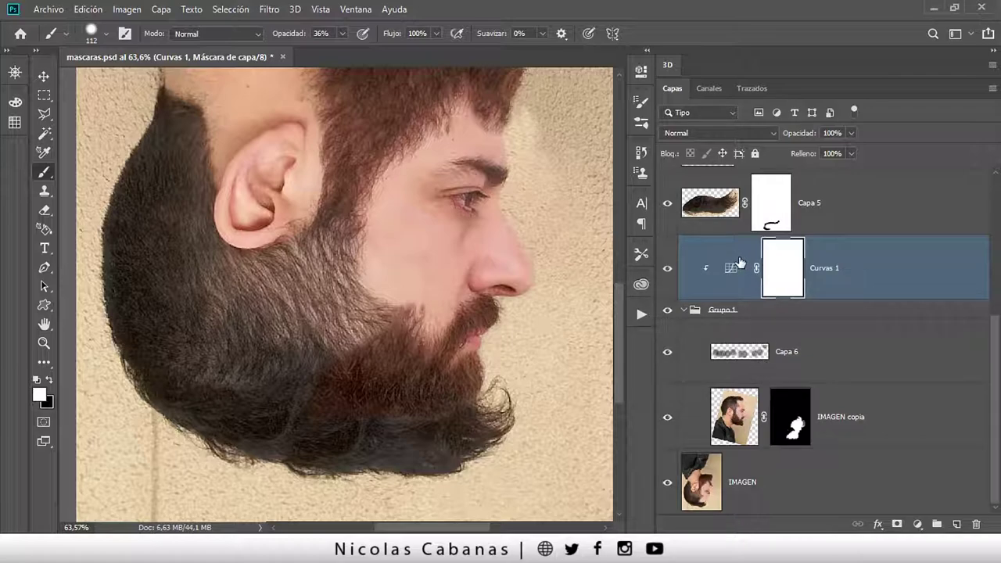
Select Capa 6 and zoom in and back out to inspect the beard
click(730, 313)
click(741, 352)
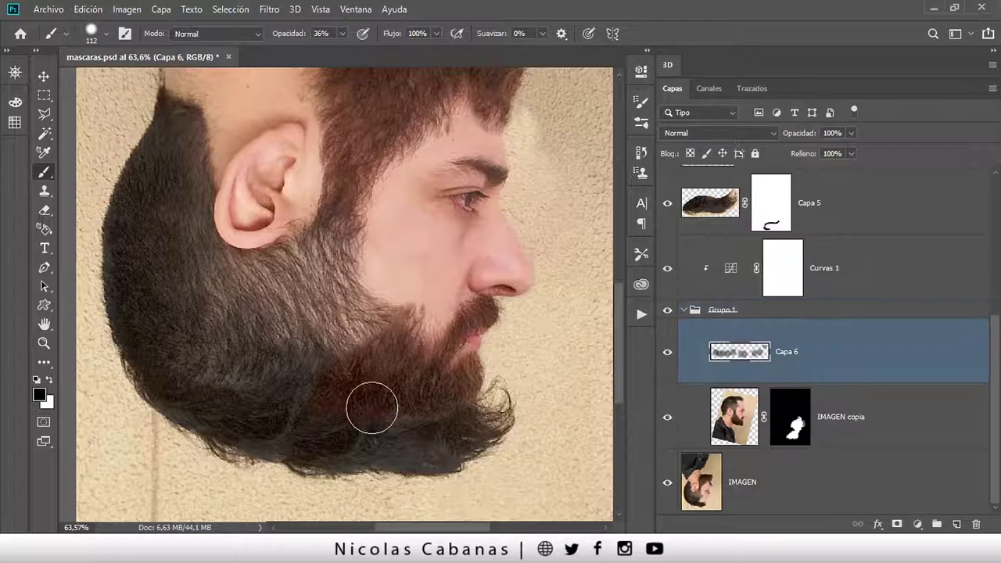
key(z)
drag(420, 413, 453, 383)
alt+click(453, 384)
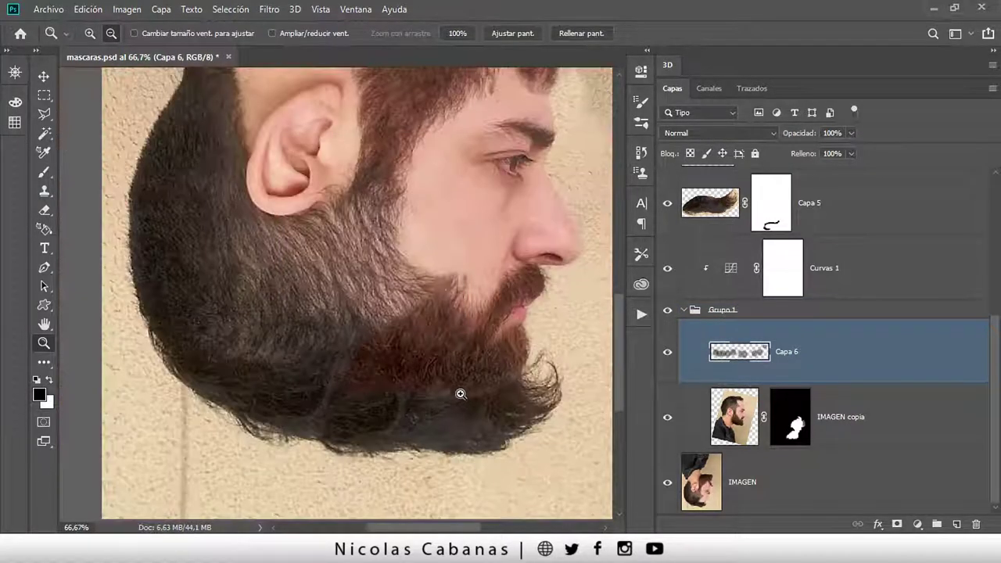
drag(459, 393, 505, 374)
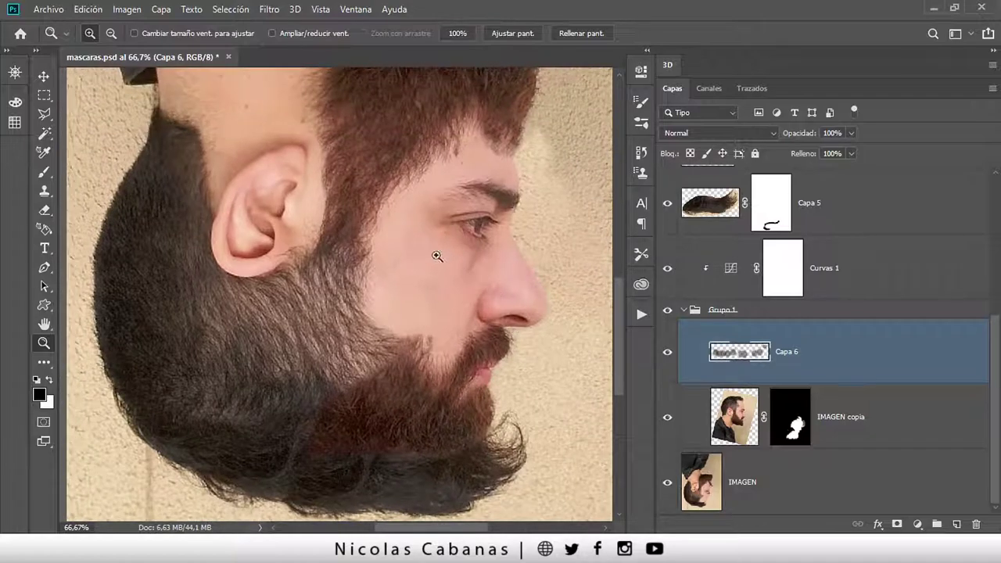
Pull the Curvas 1 RGB and red curves slightly down to darken the beard
click(732, 271)
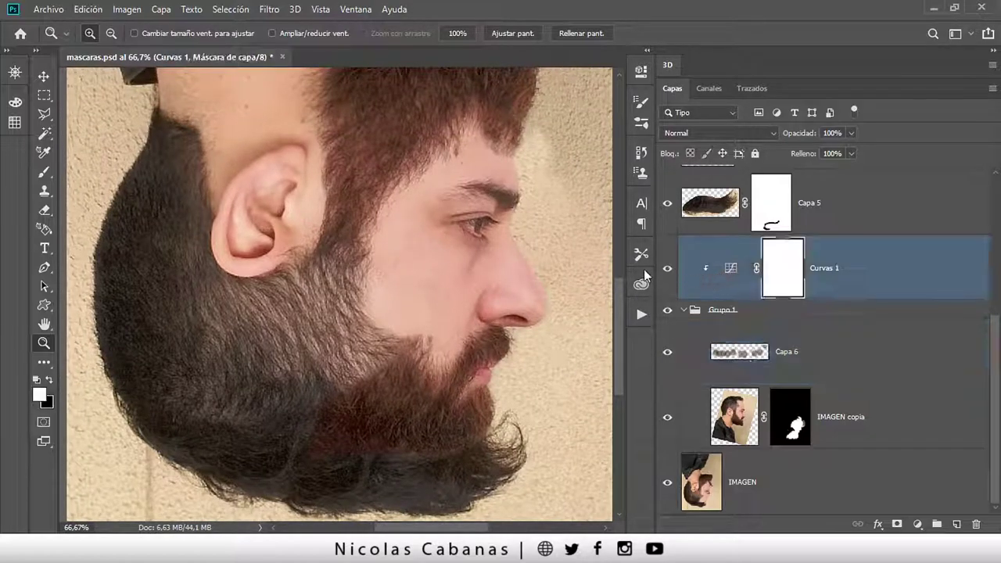
double_click(731, 272)
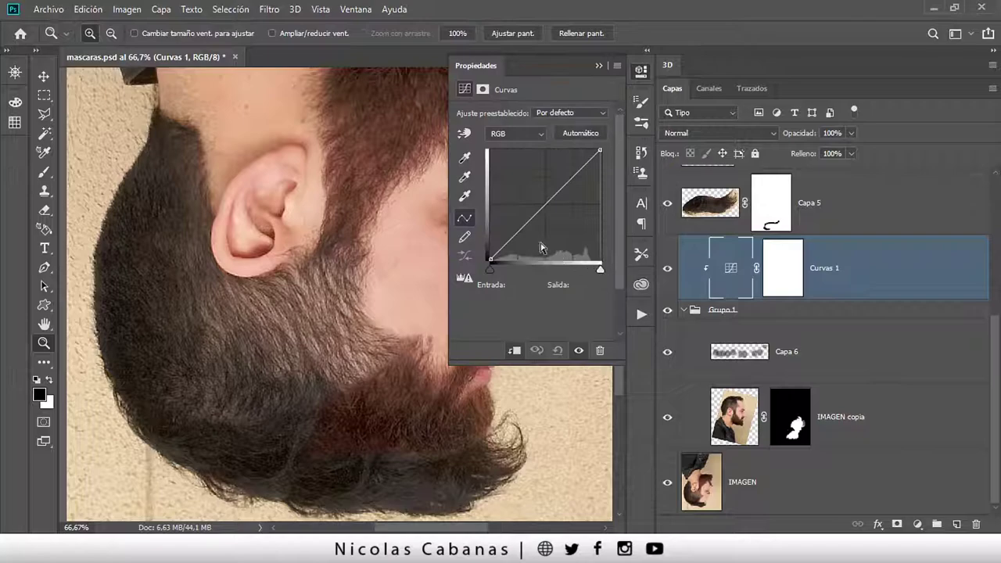
drag(533, 219, 531, 227)
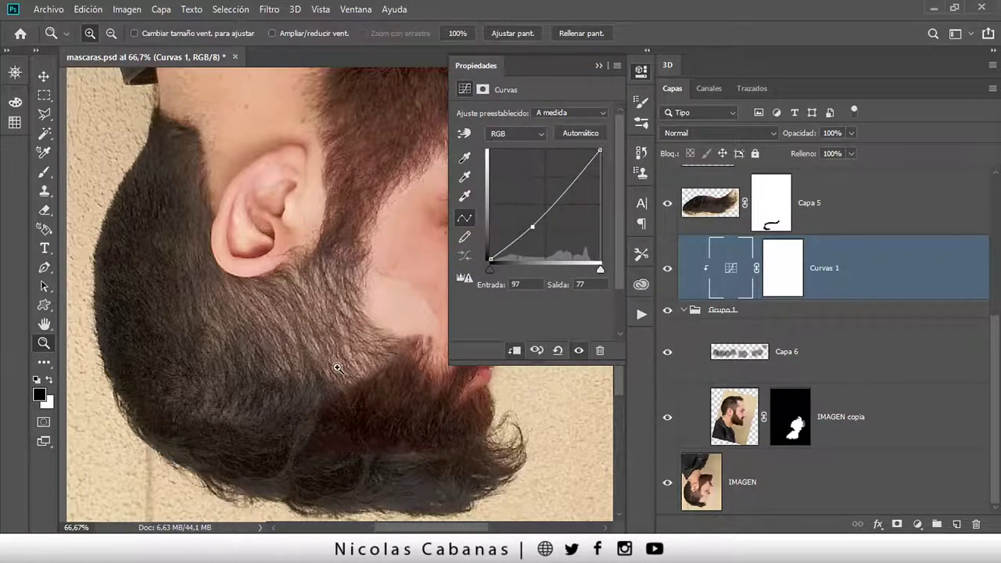
click(505, 134)
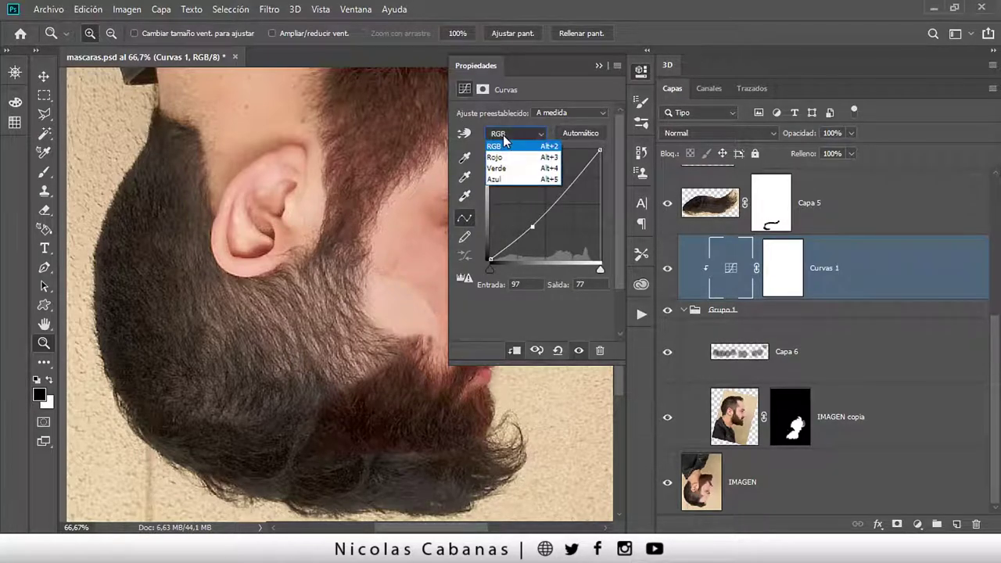
click(510, 151)
drag(535, 217, 539, 216)
Tweak the blue curve and set the red curve point to 114 in, 103 out
click(506, 133)
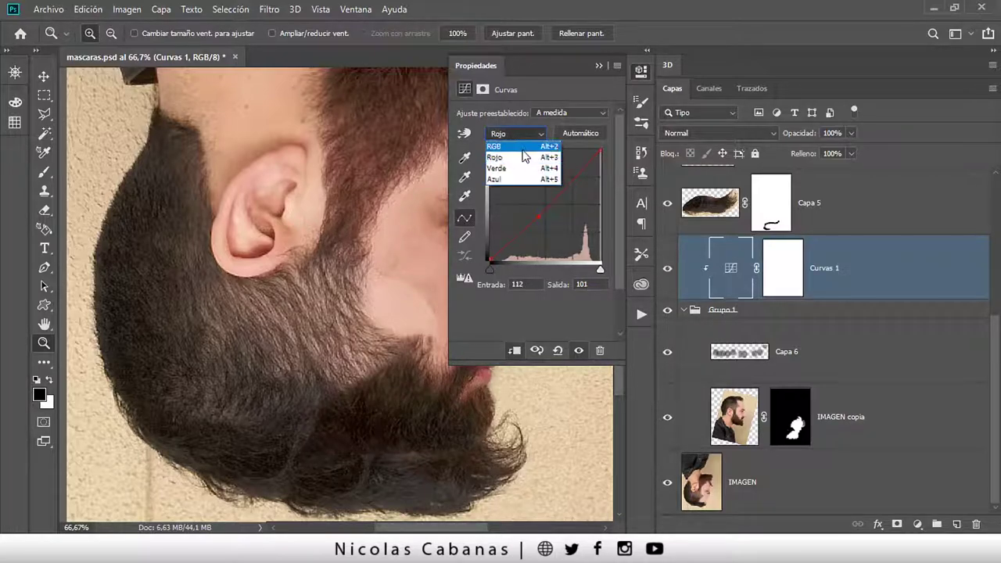
click(513, 156)
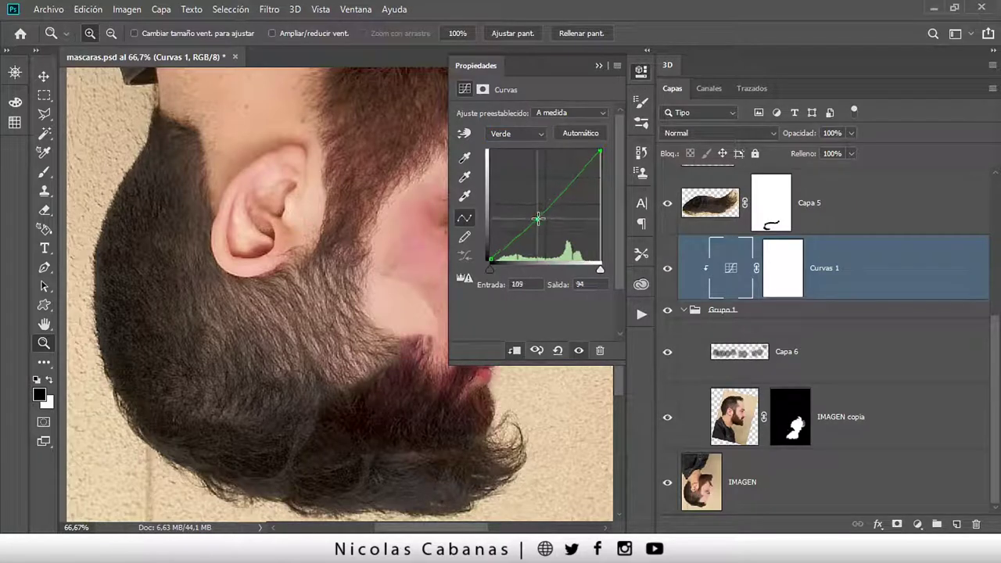
drag(535, 215, 535, 217)
key(ctrl+z)
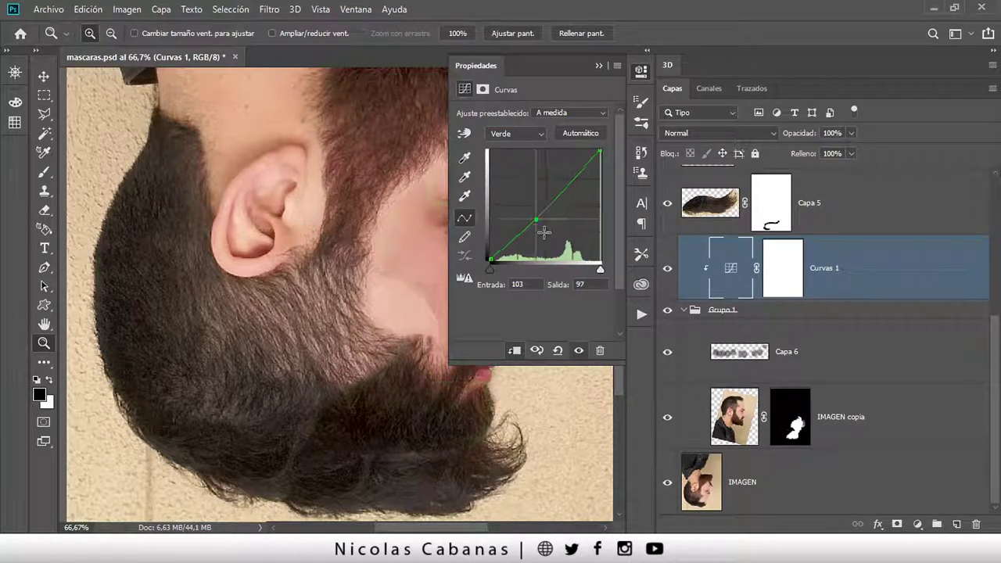
click(510, 133)
click(512, 181)
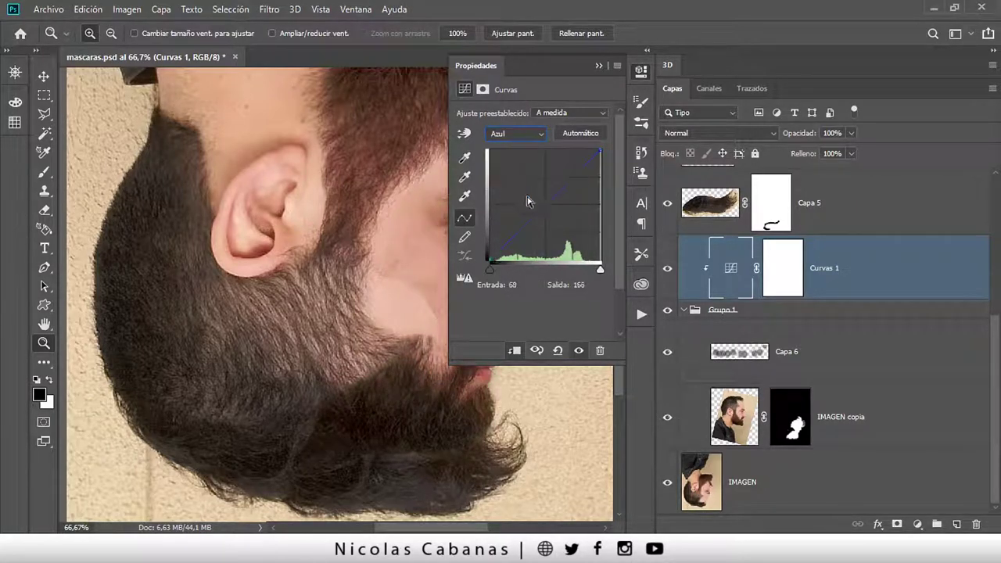
drag(538, 210, 535, 210)
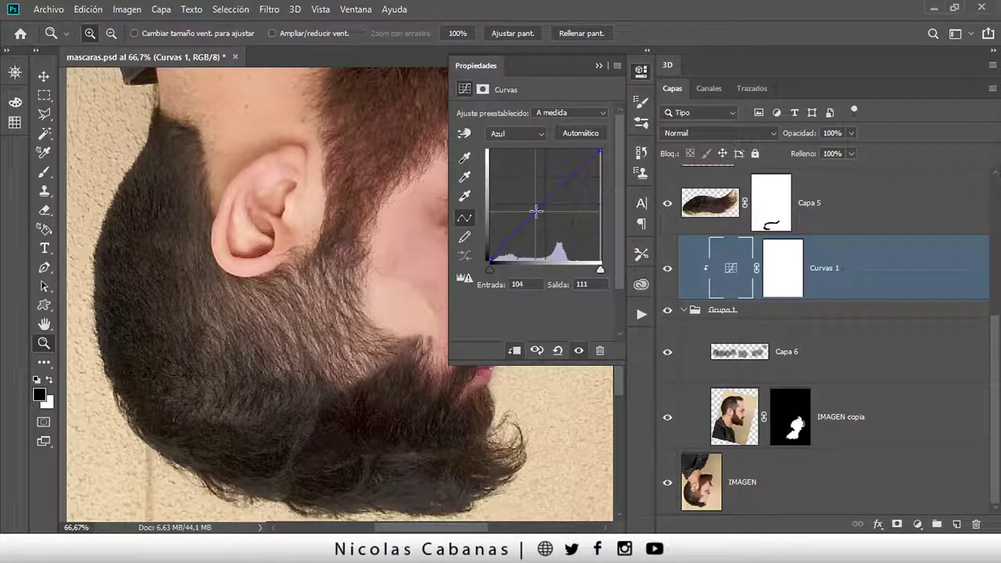
click(516, 133)
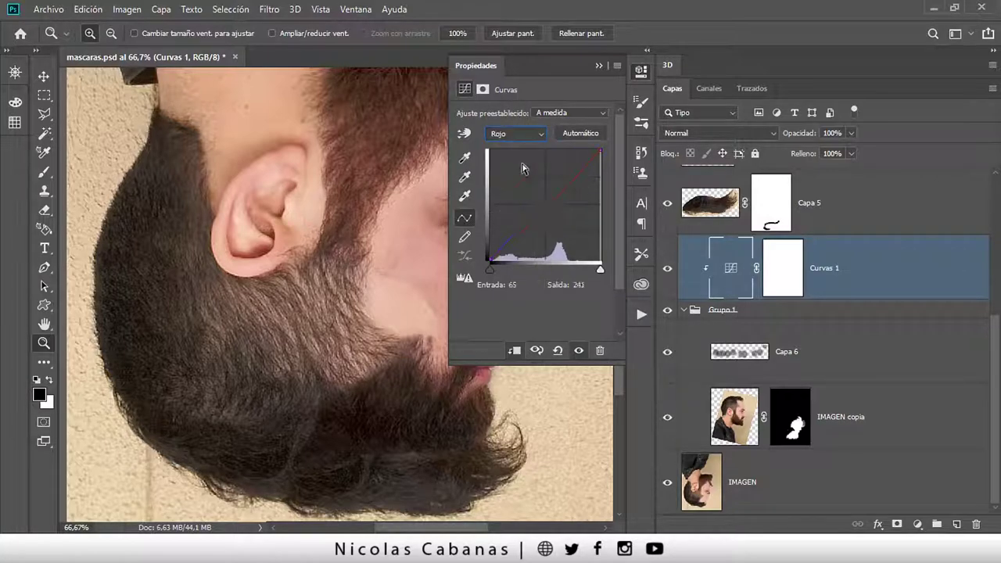
drag(538, 217, 538, 215)
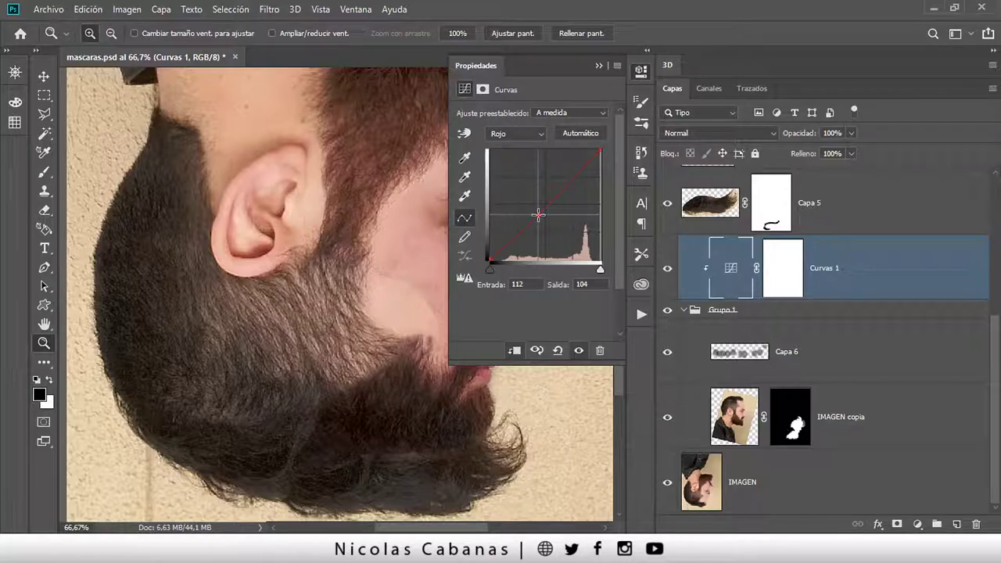
drag(538, 215, 538, 214)
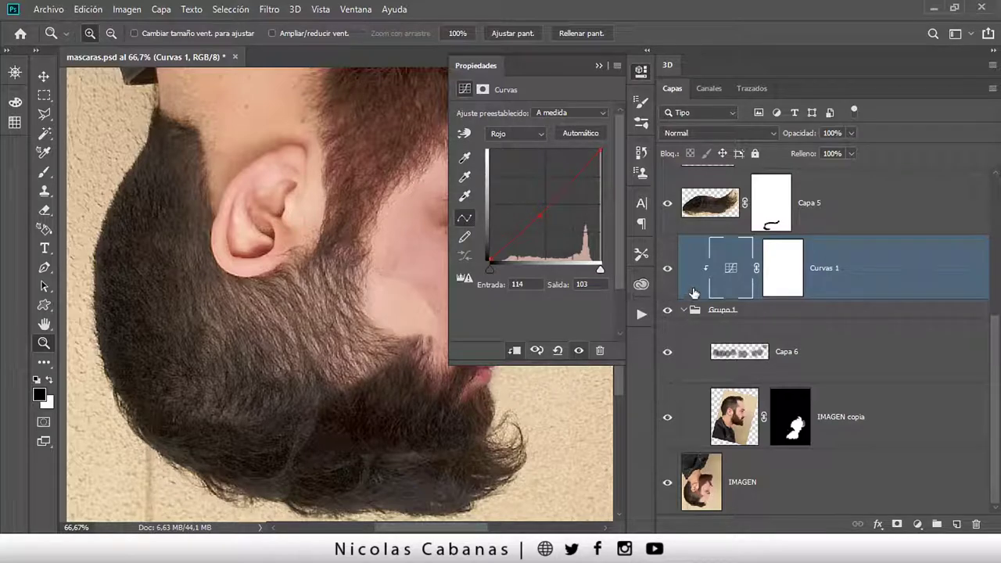
click(599, 66)
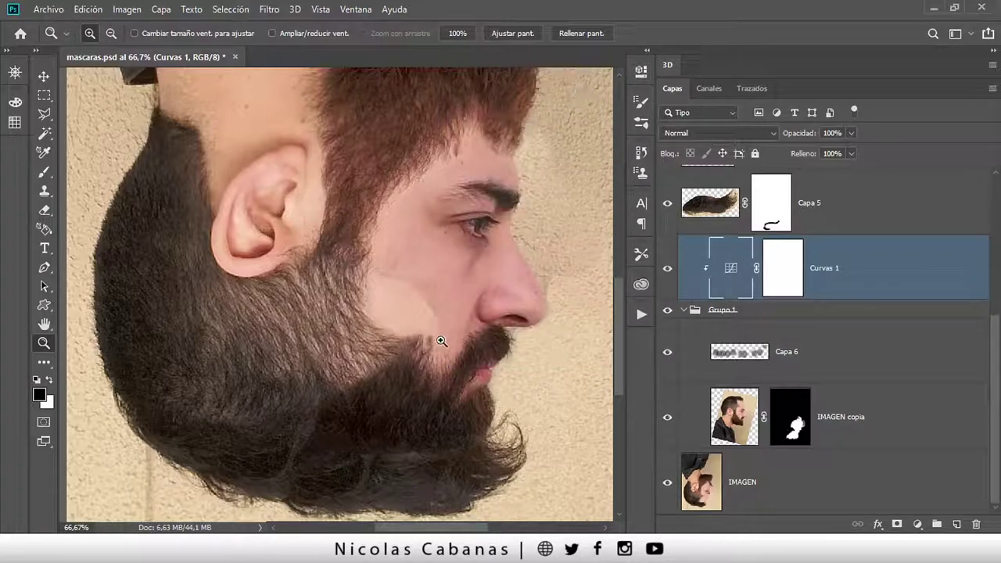
Paint black on the Curvas 1 mask to hide the curve effect on the cheek
click(782, 271)
key(b)
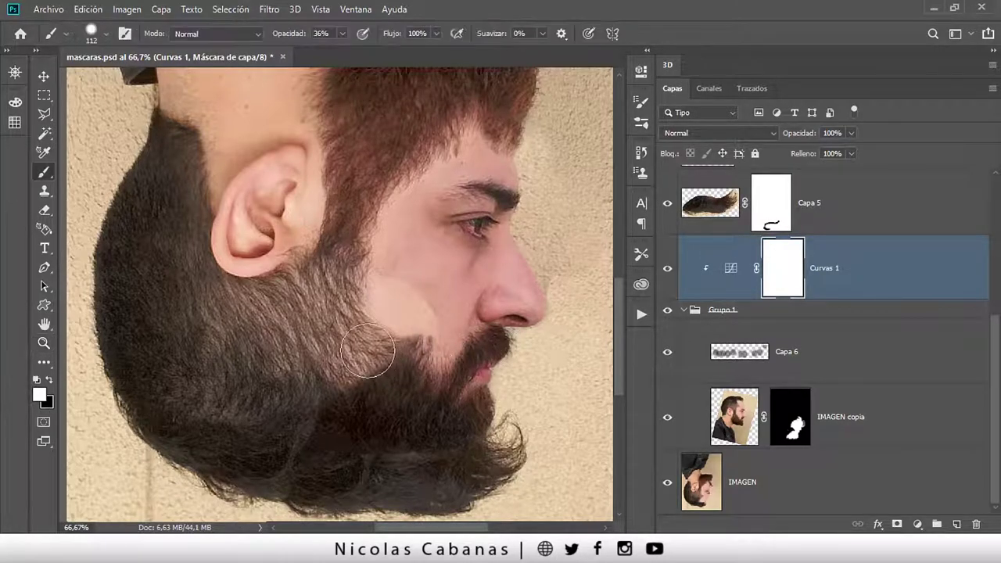
key(x)
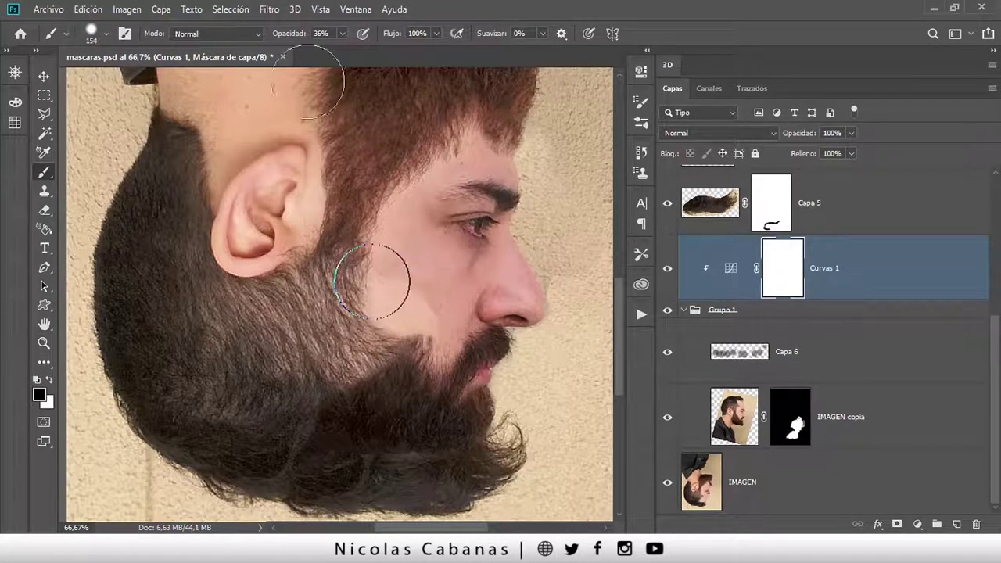
drag(279, 34, 338, 36)
click(464, 282)
mouse_move(464, 281)
mouse_down()
mouse_move(406, 250)
mouse_move(458, 263)
mouse_move(508, 295)
mouse_move(442, 188)
mouse_up()
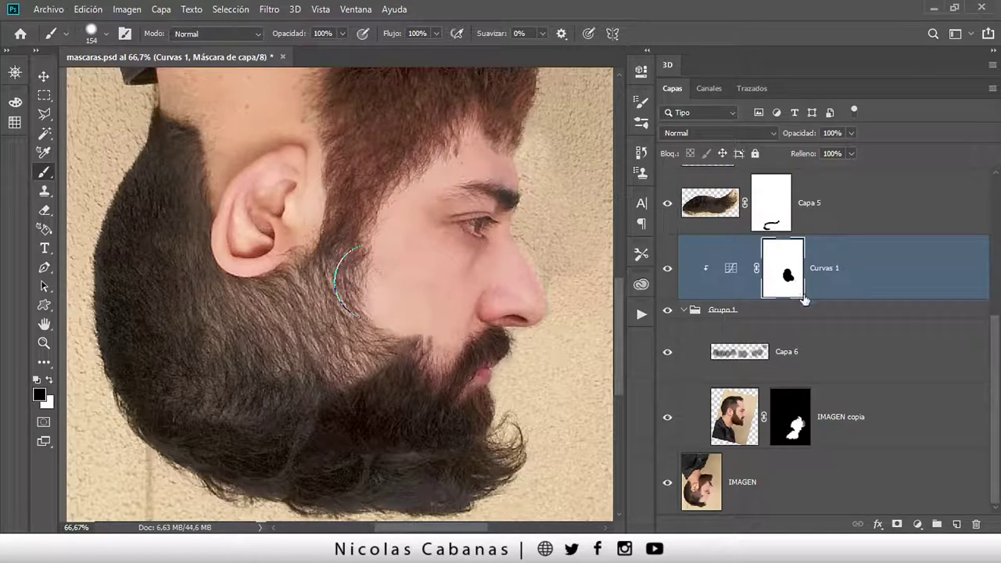
Try inverting the Curvas 1 mask, undo it, and delete the mask entirely
key(alt+BackSpace)
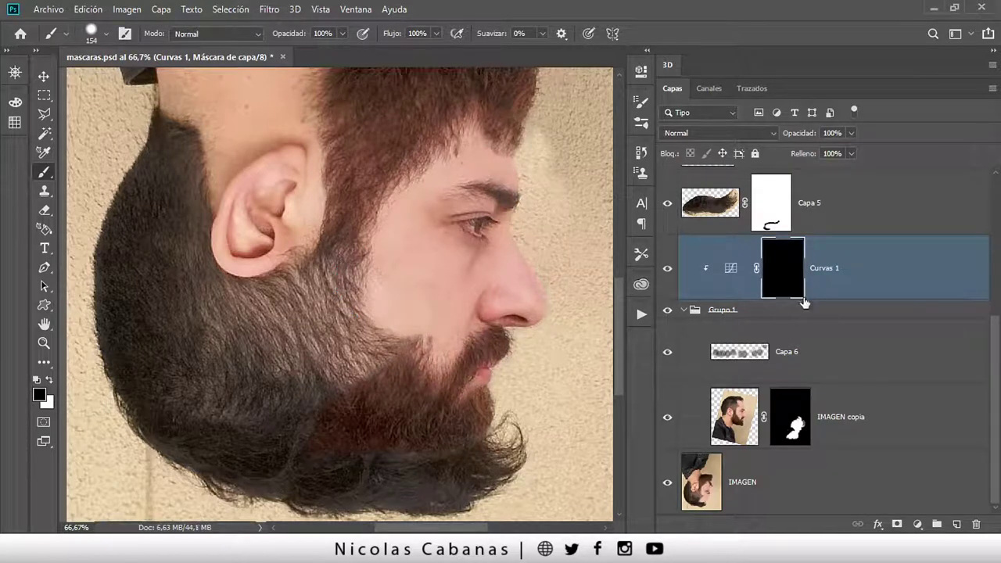
key(ctrl+z)
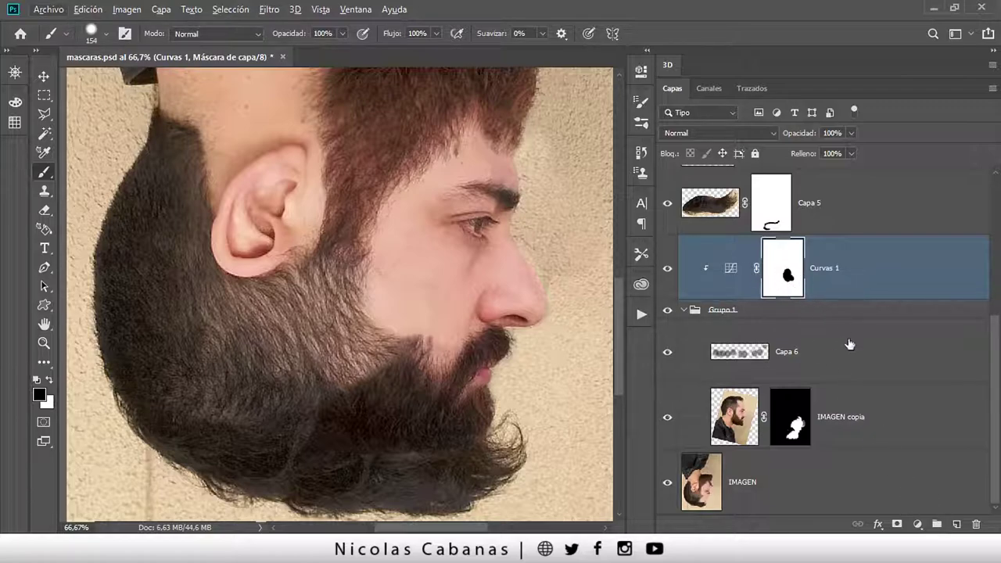
drag(783, 268, 976, 528)
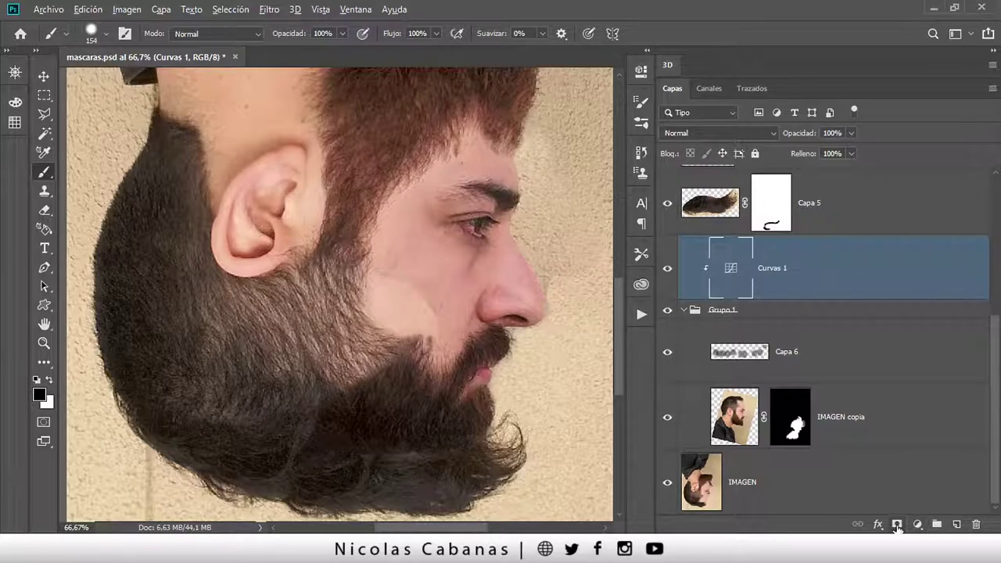
Give Curvas 1 a black mask and paint white to restore darkening in the lower beard
alt+click(897, 526)
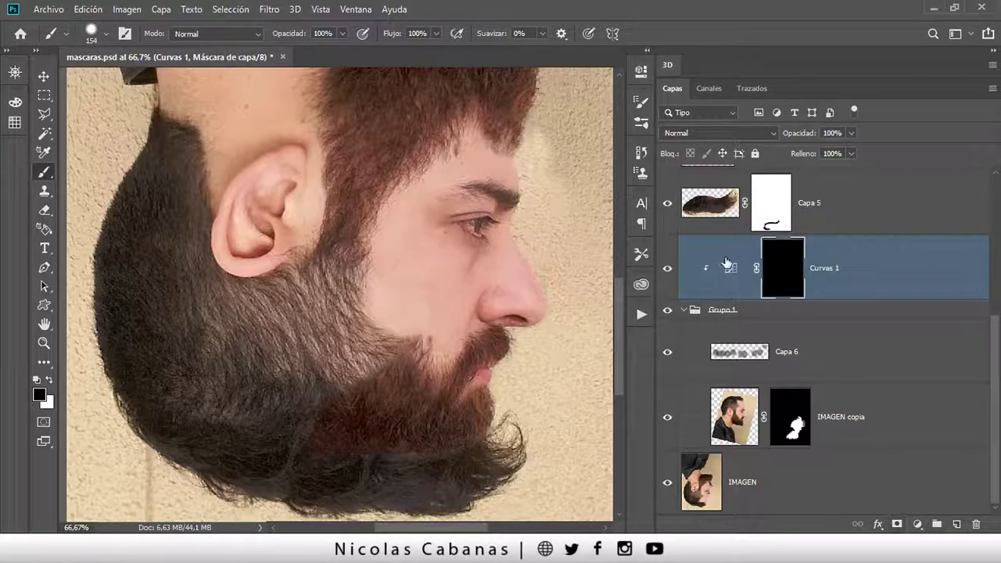
click(49, 380)
drag(391, 413, 328, 430)
scroll(328, 430, up, 2)
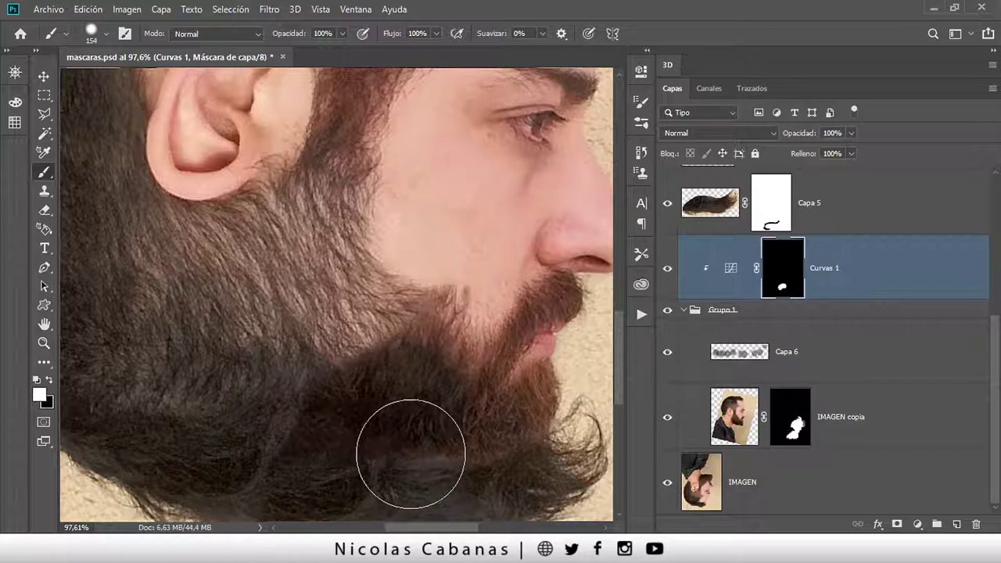
drag(410, 454, 475, 425)
scroll(470, 422, up, 2)
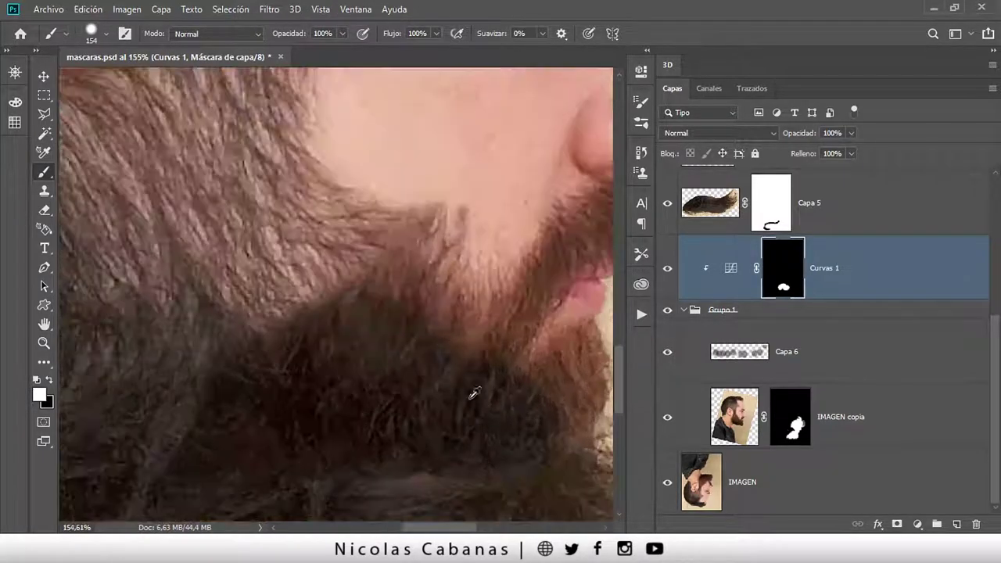
Paint another lower-beard patch with a smaller brush, then drop opacity to 13%
alt+right_click(438, 351)
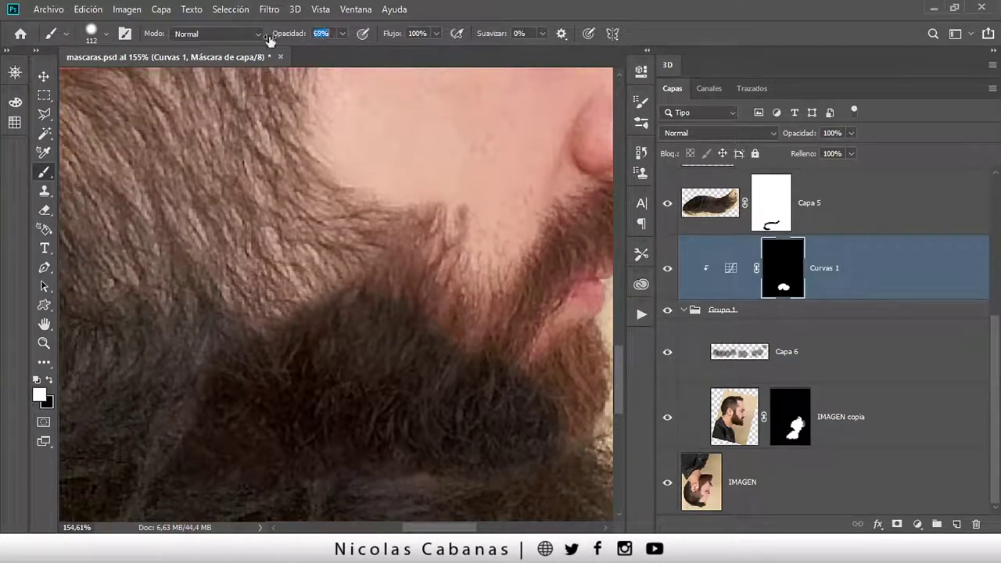
scroll(391, 234, up, 3)
key(bracketleft)
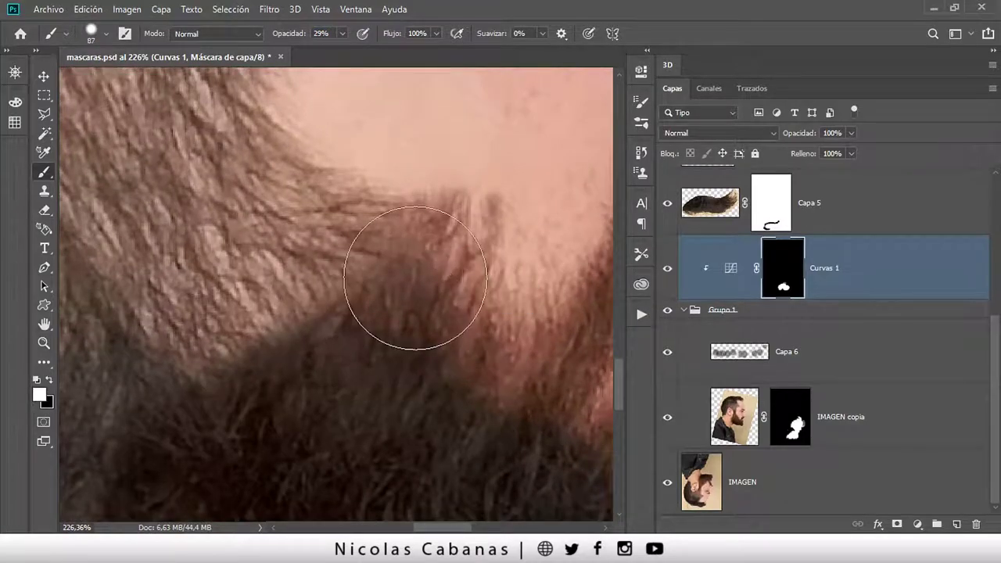
drag(455, 350, 196, 274)
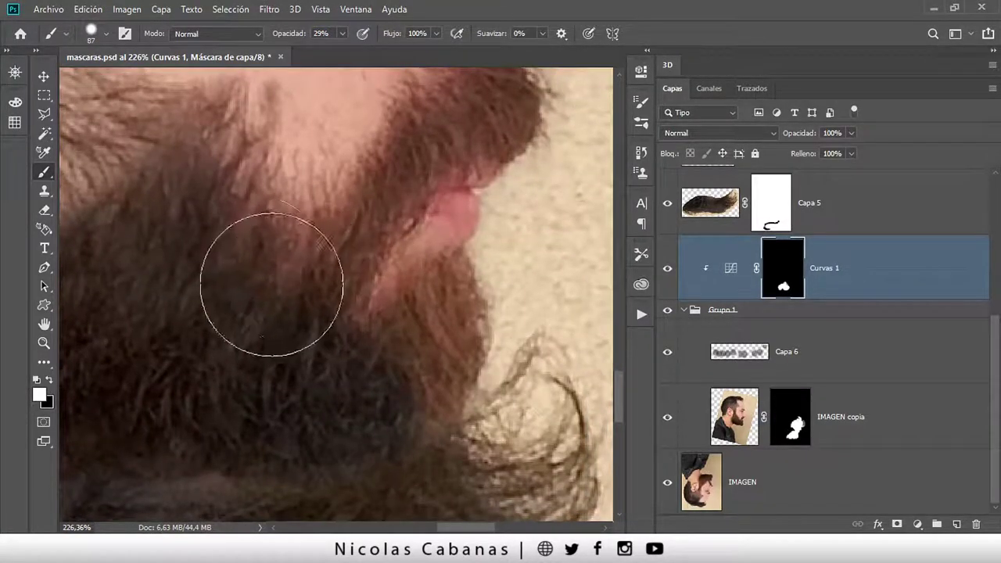
key(bracketleft)
key(bracketleft)
key(bracketleft)
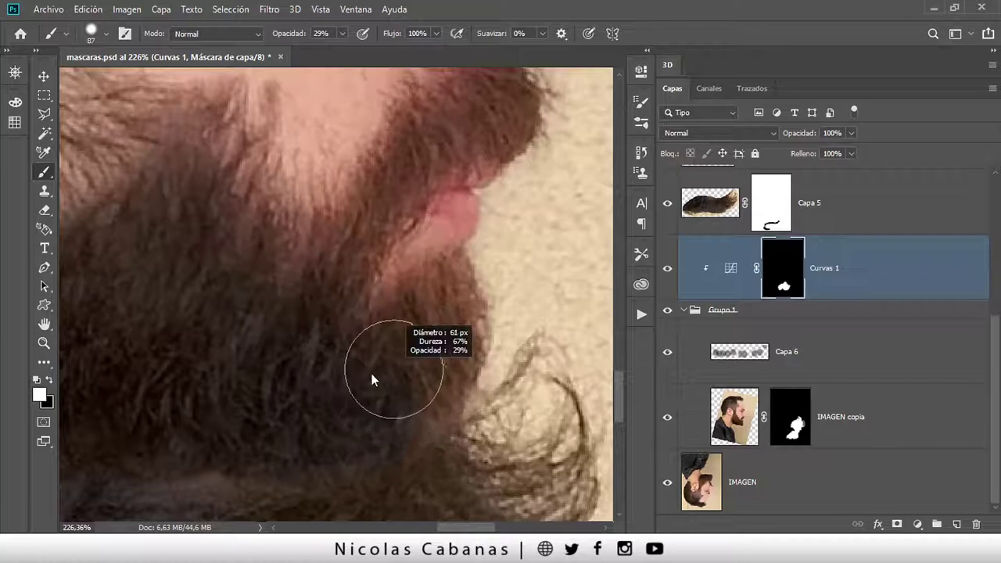
drag(421, 423, 430, 379)
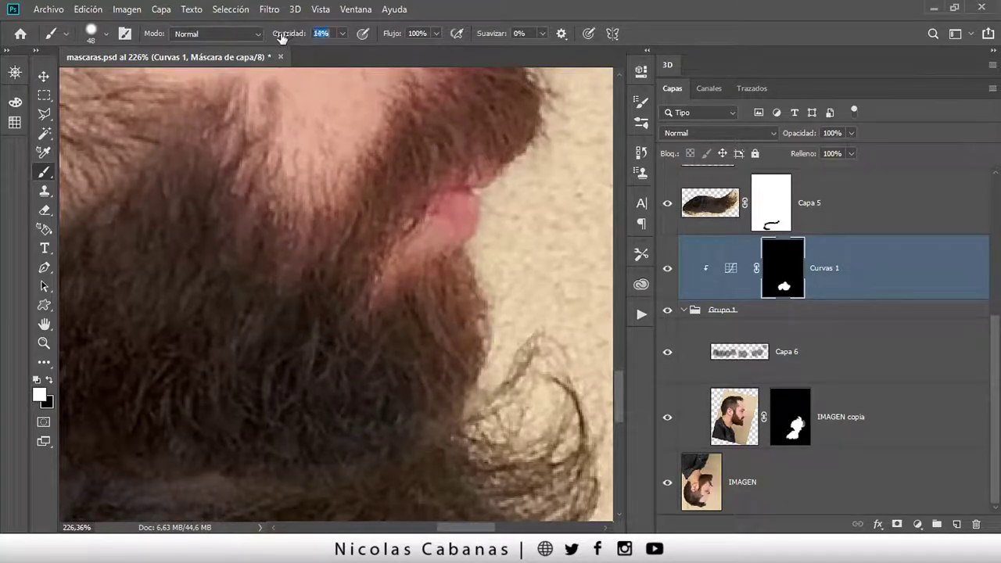
drag(282, 38, 277, 37)
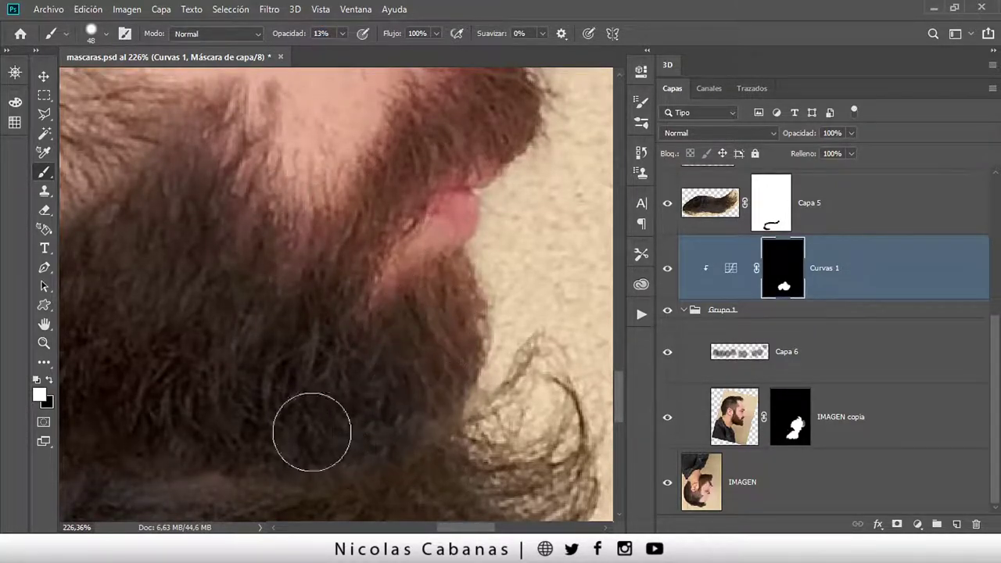
Review the moustache and whole beard, toggling Capa 6 to compare
drag(352, 350, 313, 460)
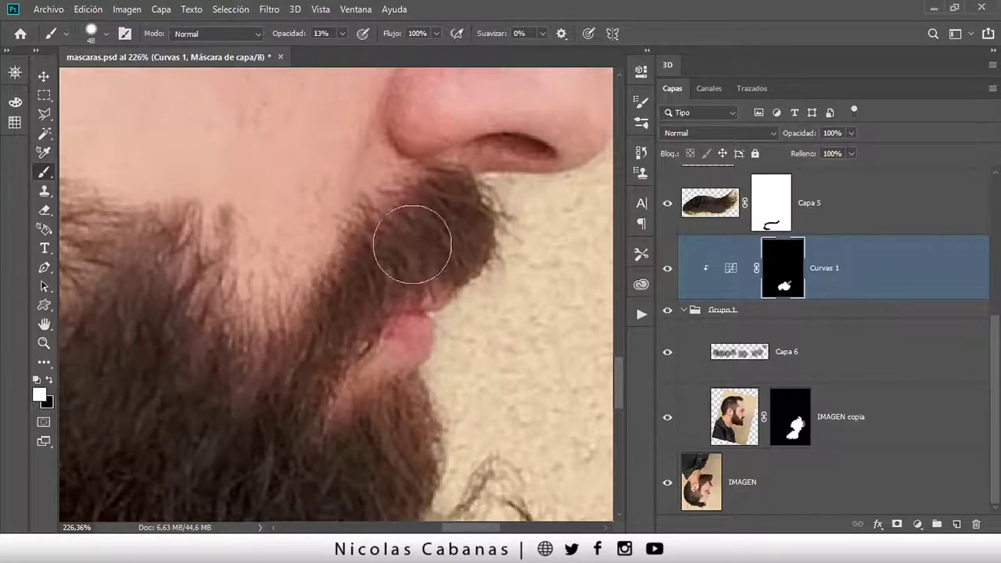
scroll(195, 385, down, 2)
scroll(196, 385, down, 1)
drag(384, 268, 420, 251)
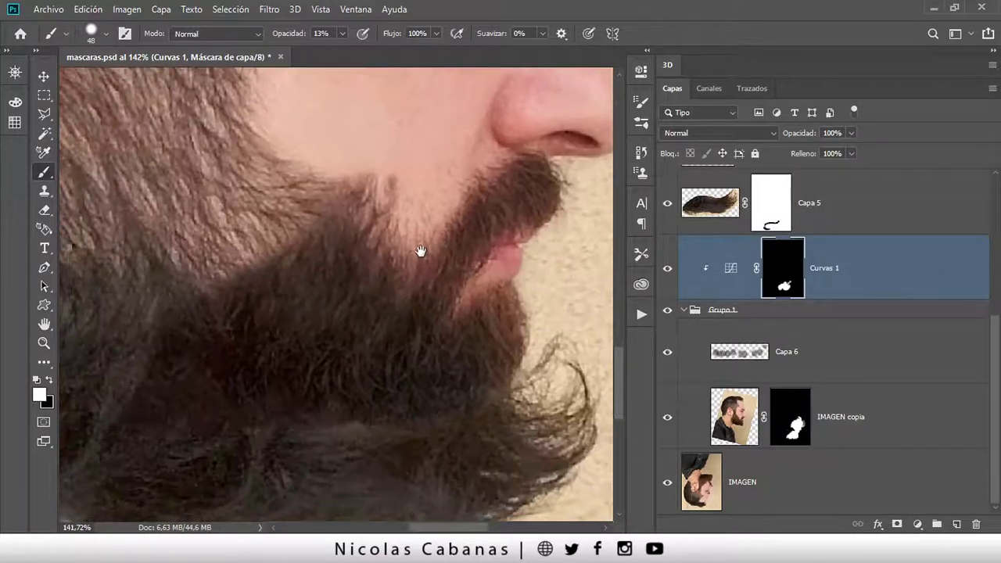
scroll(374, 403, down, 2)
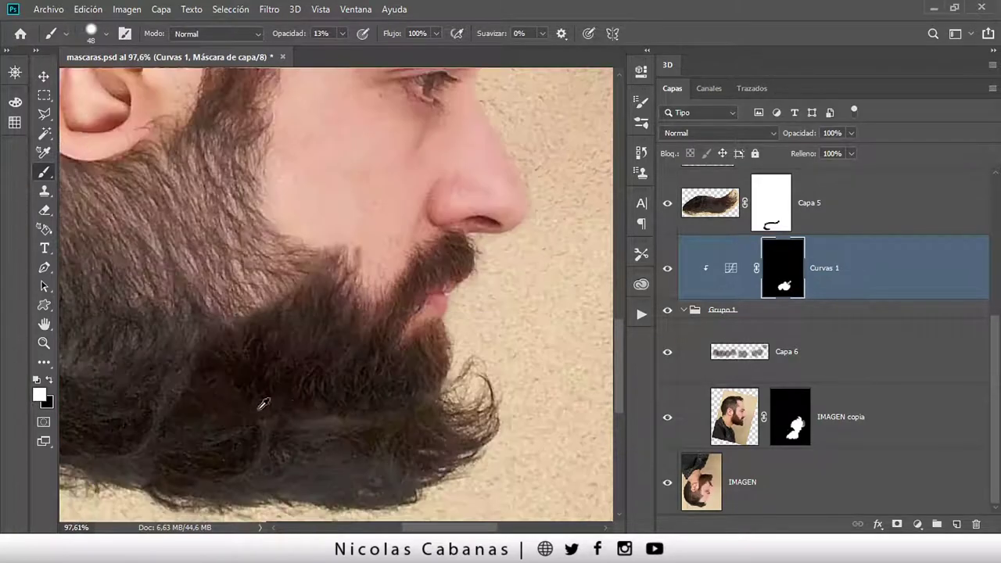
scroll(264, 404, up, 1)
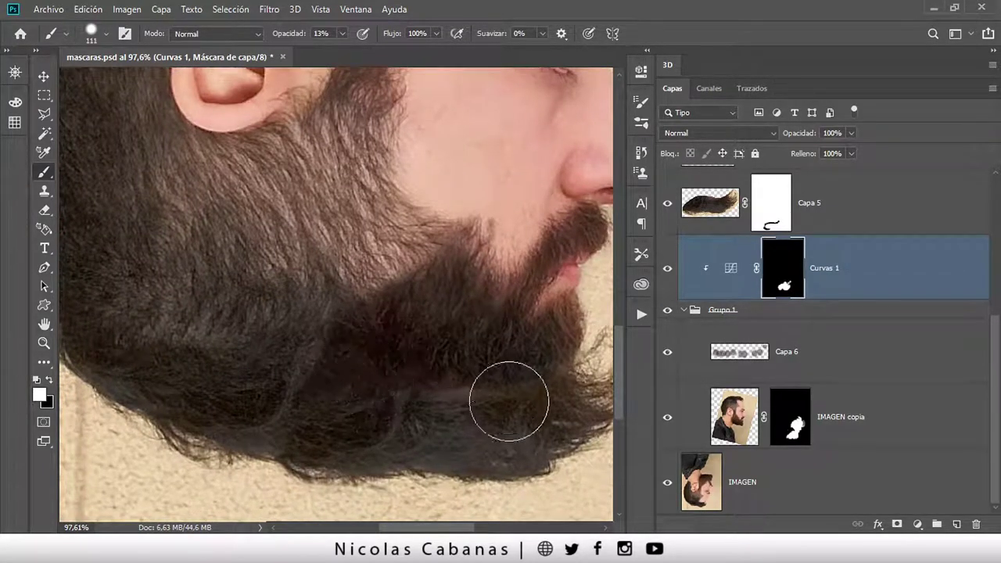
click(667, 354)
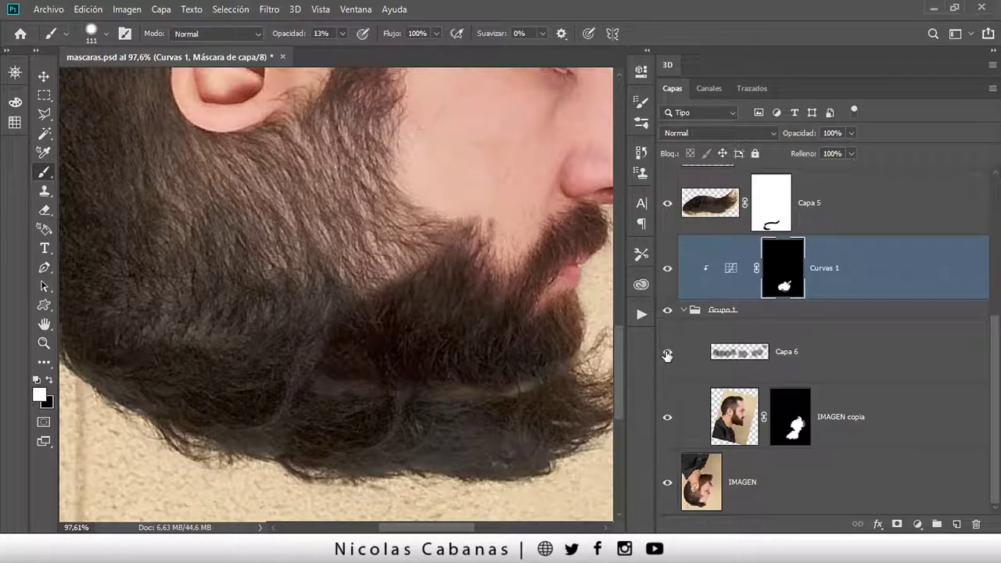
click(667, 354)
On Capa 6, paint black at 13% opacity over the light lower-beard streak, then zoom out
click(809, 351)
key(x)
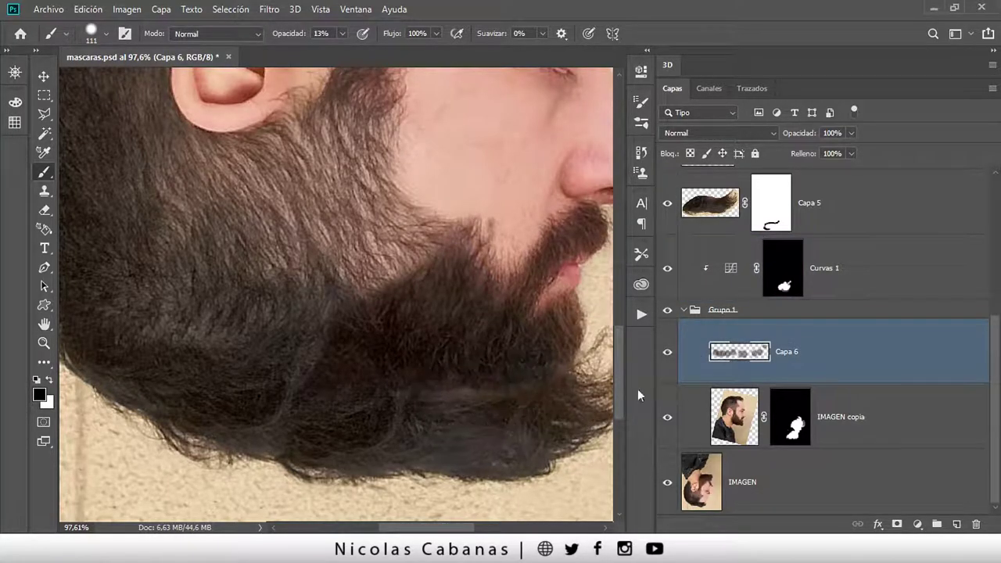
click(666, 202)
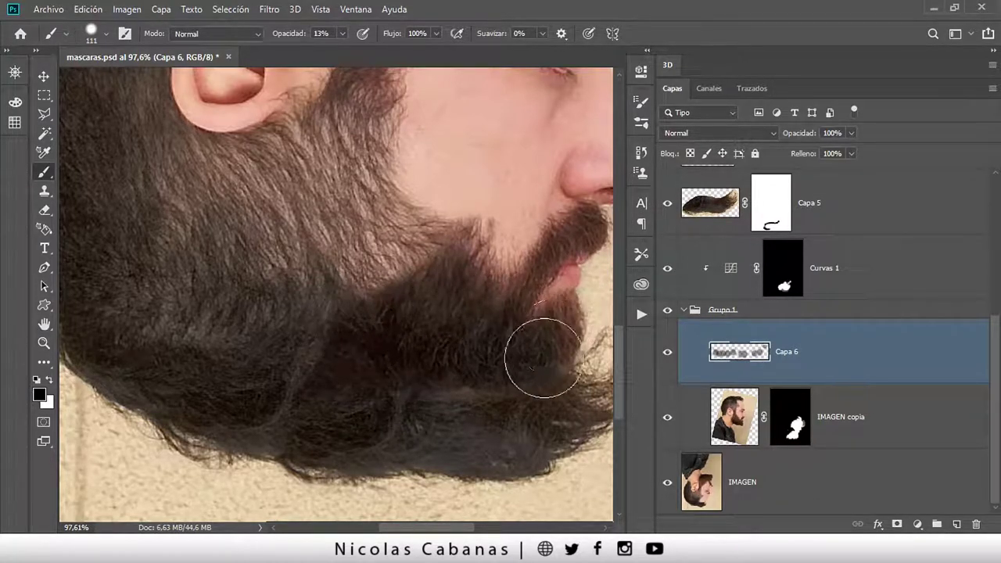
drag(315, 360, 373, 359)
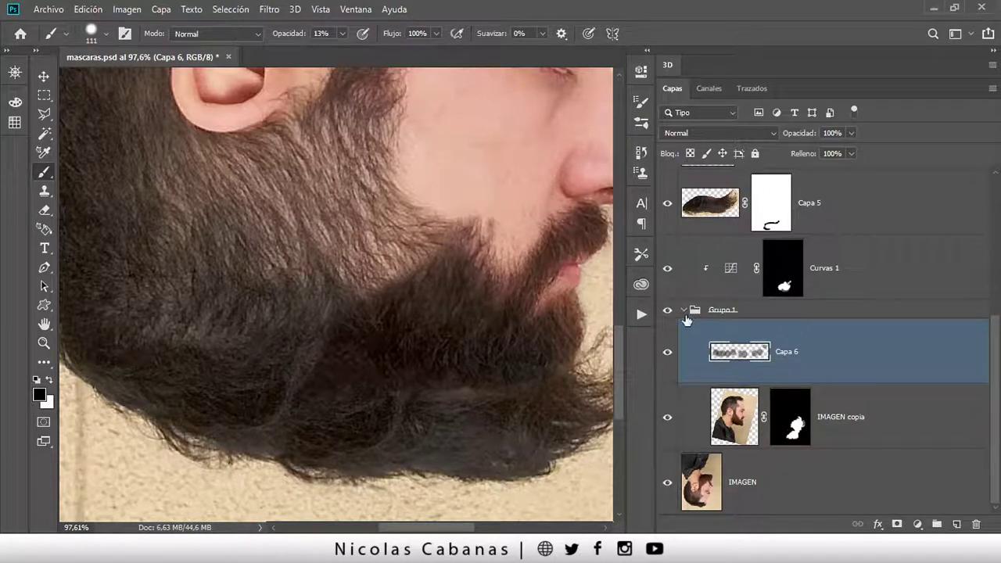
key(z)
alt+click(477, 352)
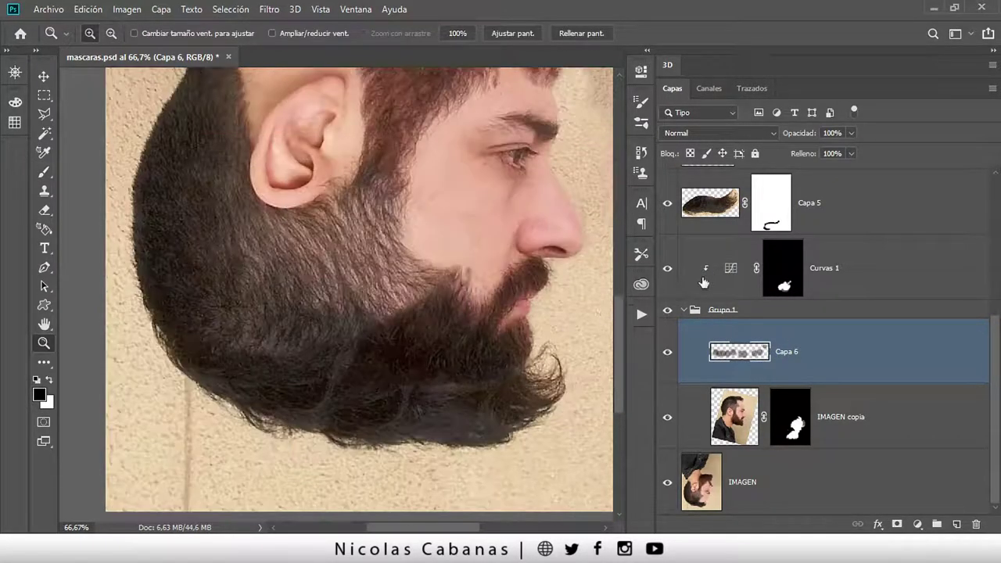
Move the Curvas 1 RGB curve point to 99 in, 86 out, then close Properties
double_click(731, 270)
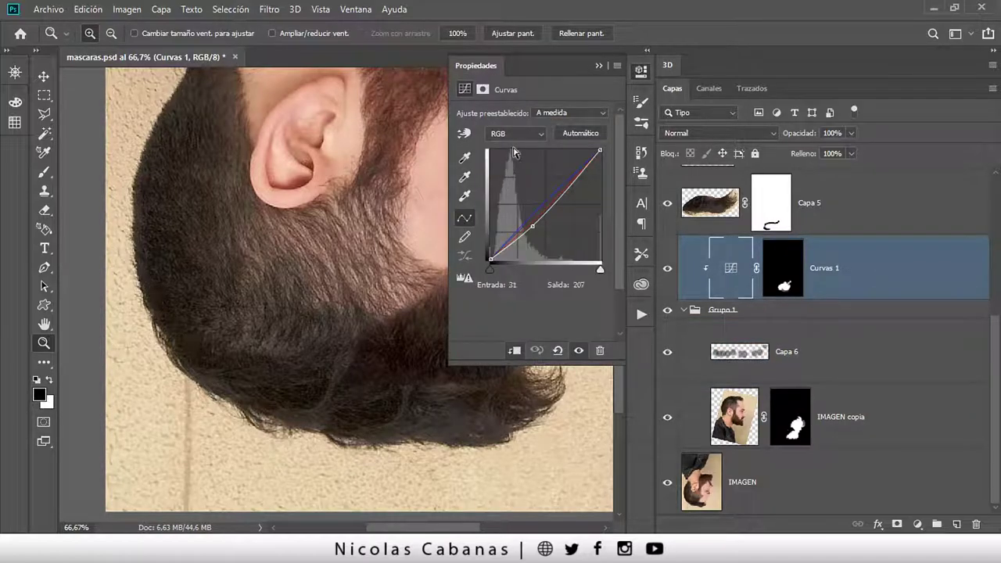
click(516, 134)
drag(502, 256, 385, 287)
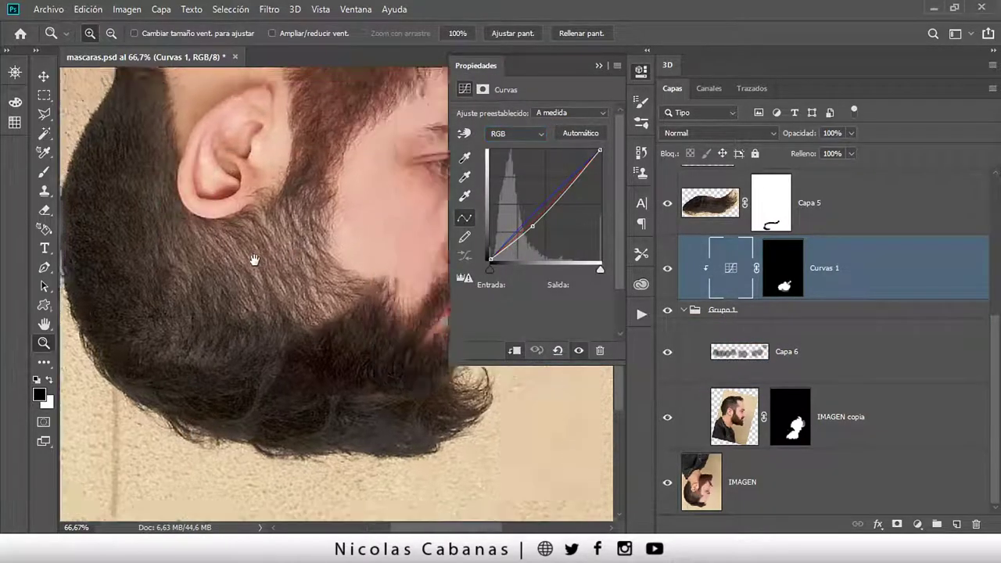
drag(533, 224, 529, 219)
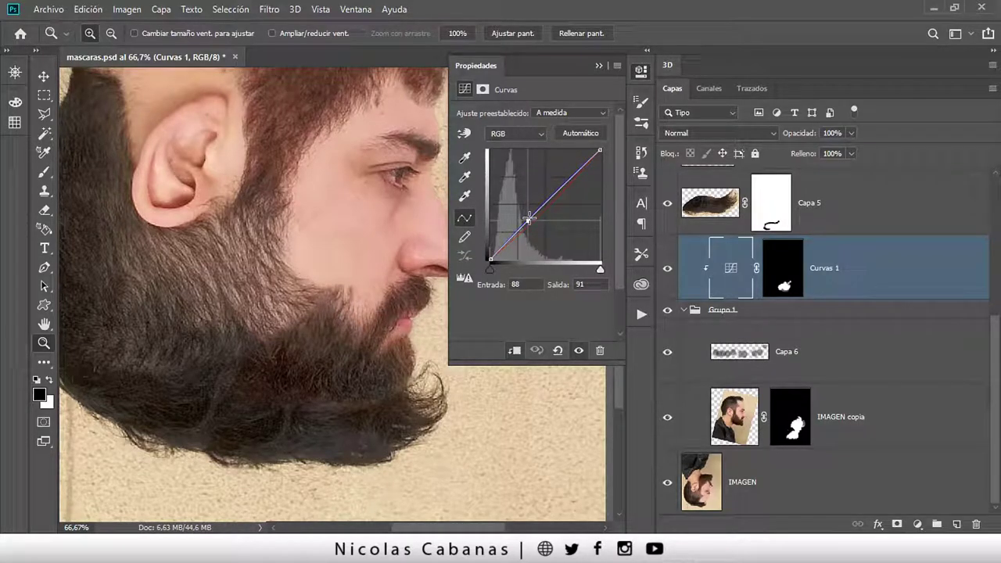
drag(530, 220, 533, 221)
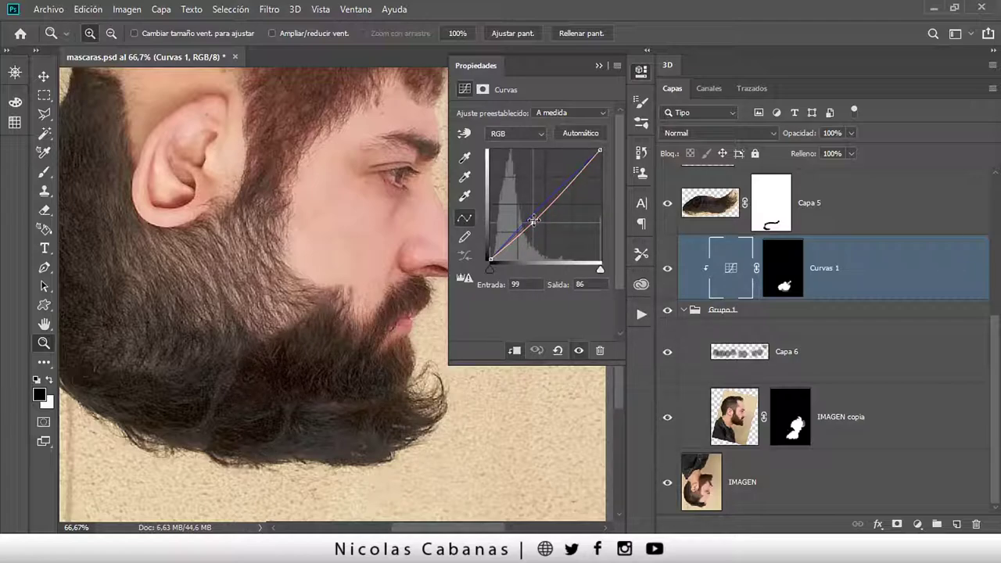
drag(240, 315, 258, 335)
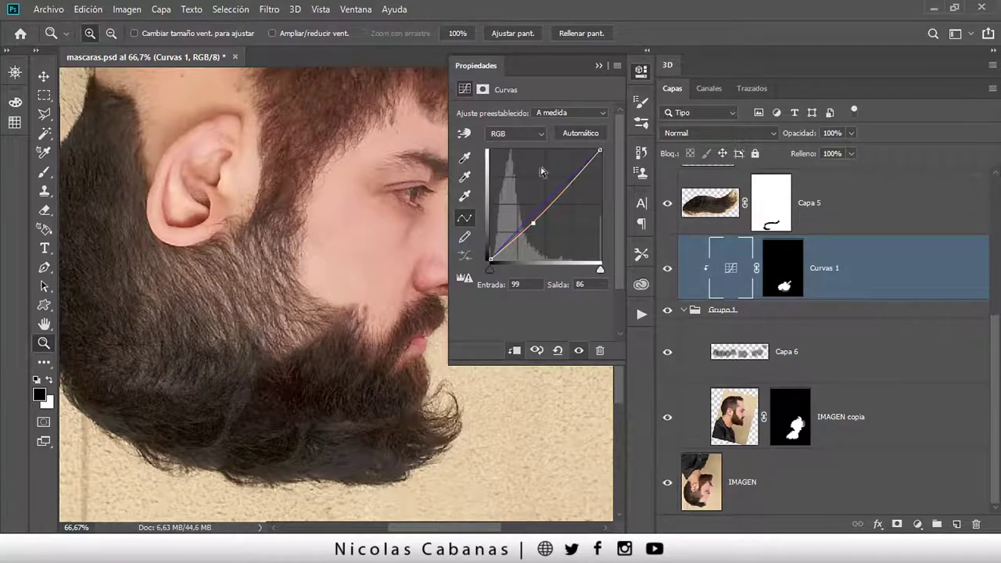
drag(230, 412, 320, 362)
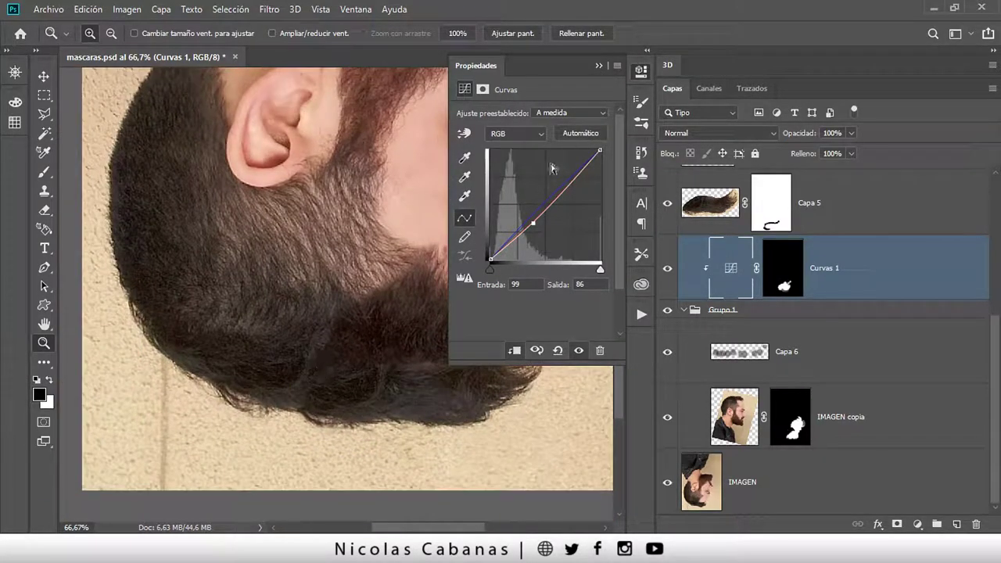
click(598, 65)
click(384, 357)
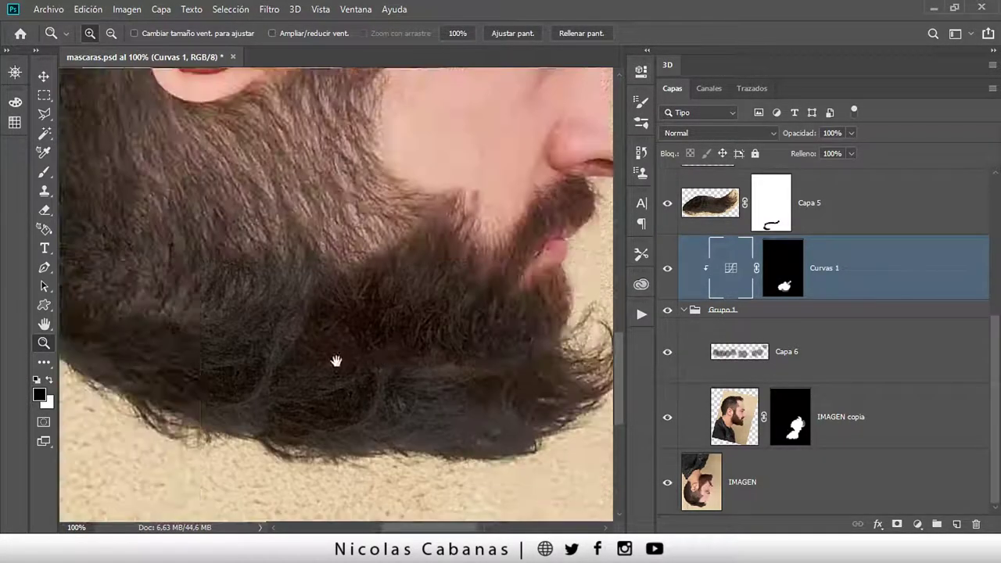
Add a new empty layer above Capa 5 and ready a Clone Stamp brush of about 109
click(686, 311)
click(782, 325)
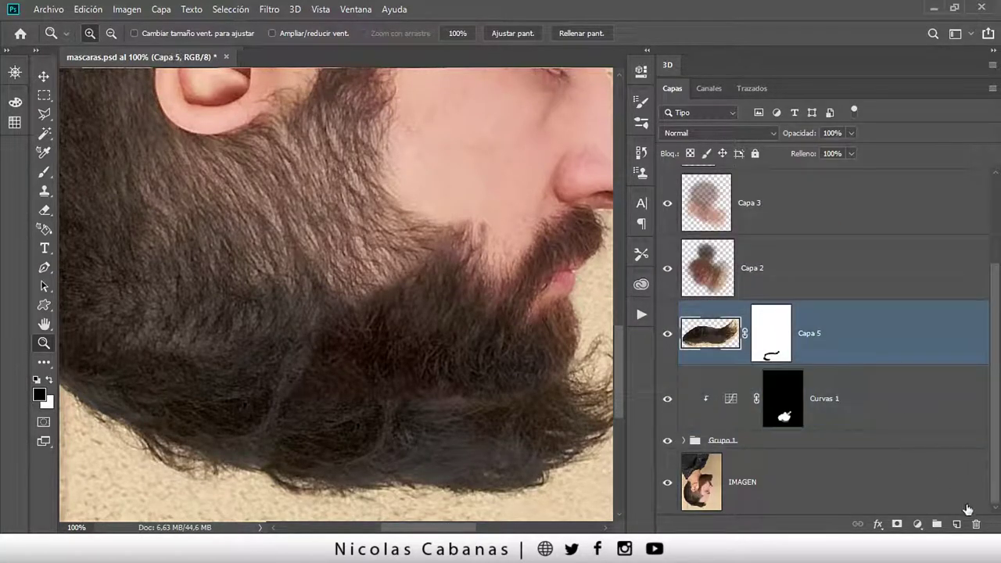
click(956, 524)
drag(350, 375, 335, 383)
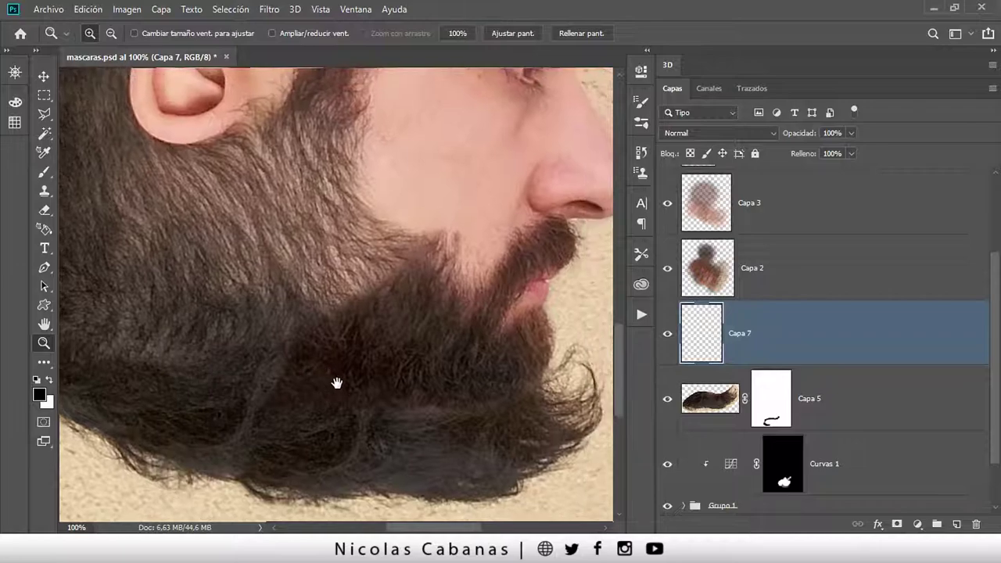
key(s)
key(bracketright)
key(bracketright)
key(bracketright)
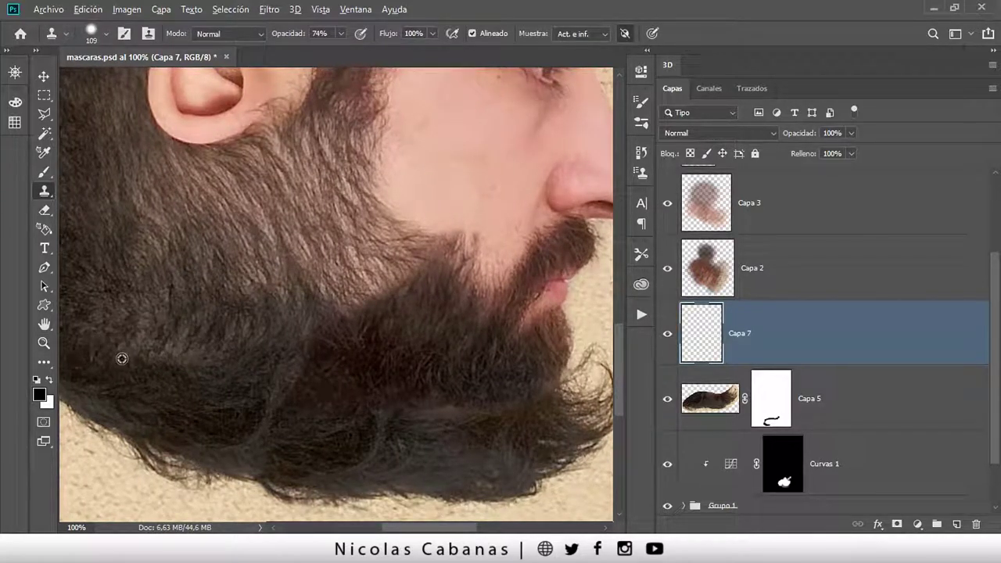
Clone dark beard hair along the lower beard to thicken it
alt+click(120, 358)
drag(143, 357, 311, 405)
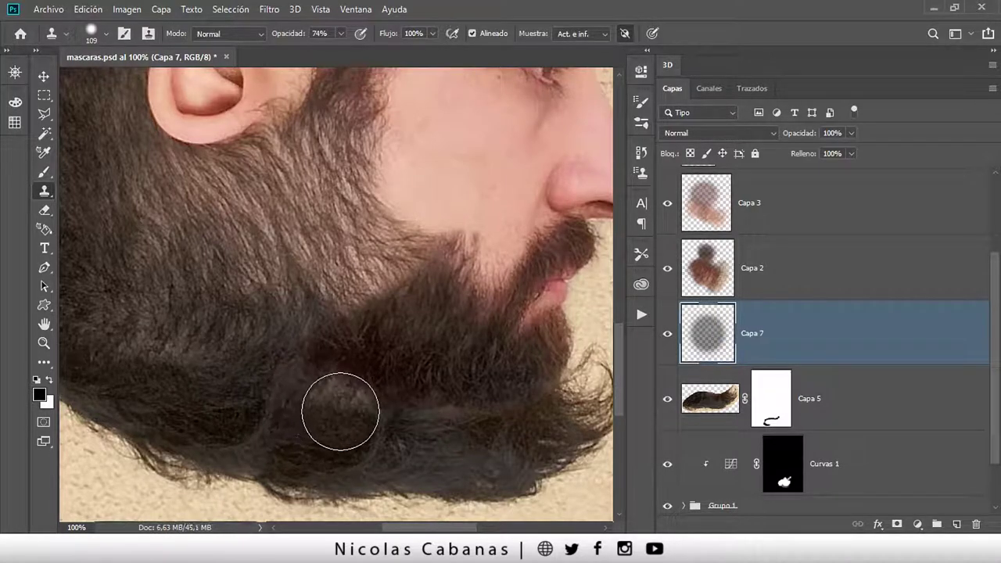
mouse_move(320, 409)
mouse_down()
mouse_move(373, 414)
mouse_move(470, 469)
mouse_up()
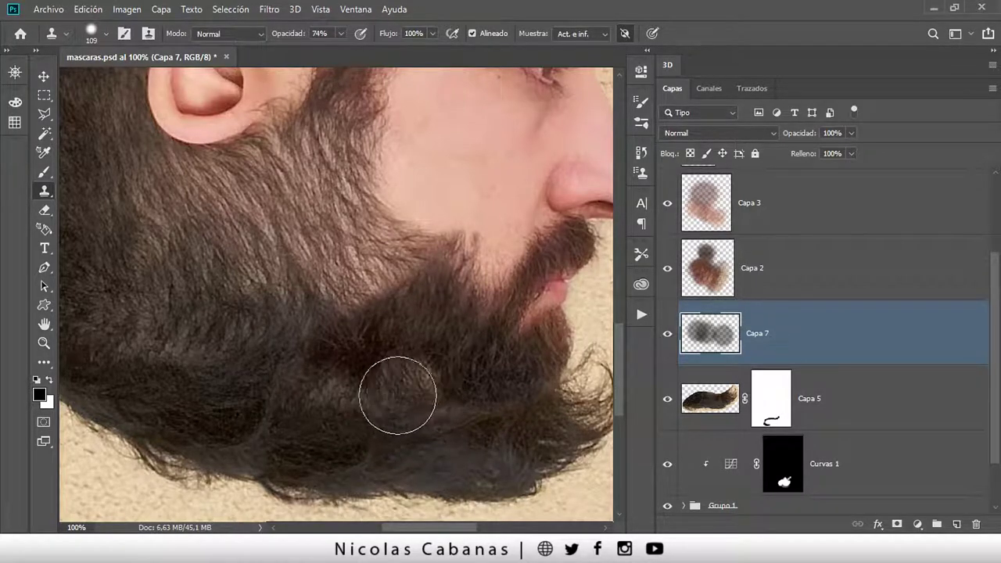
drag(401, 422, 279, 420)
drag(351, 369, 266, 319)
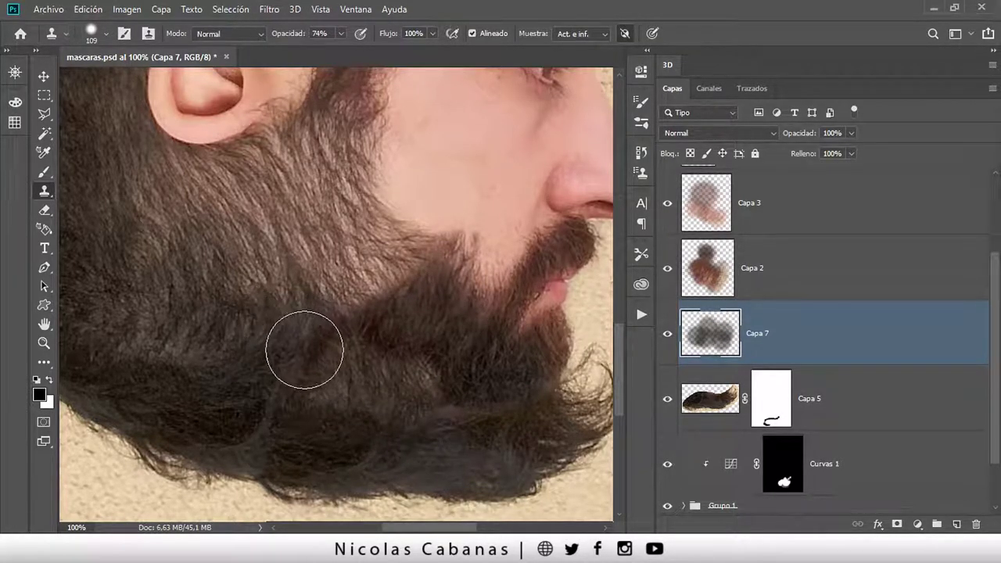
alt+click(227, 286)
drag(459, 386, 308, 450)
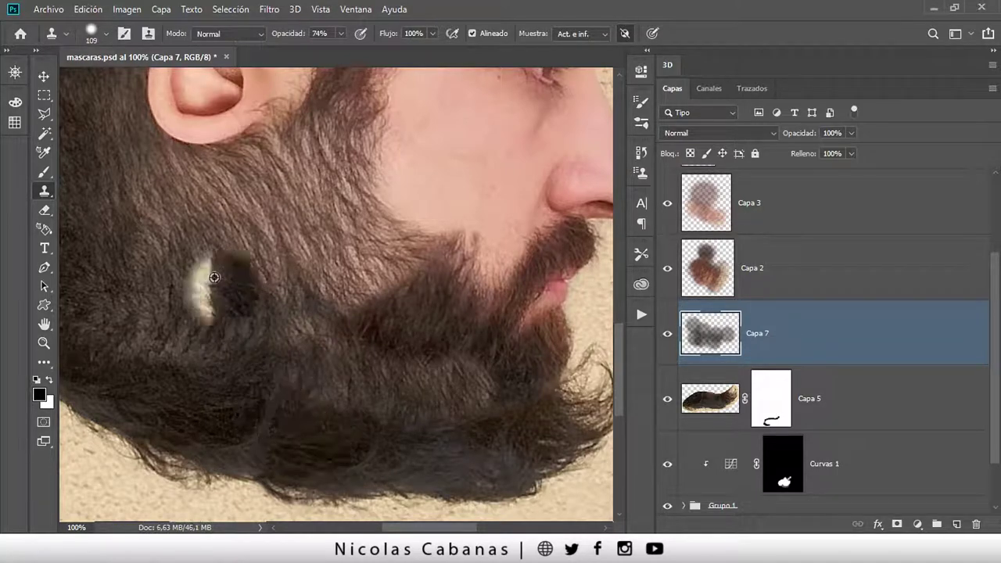
drag(266, 477, 227, 491)
Undo the stray beige patch and clone fresh hair into the lower-right beard
key(ctrl+z)
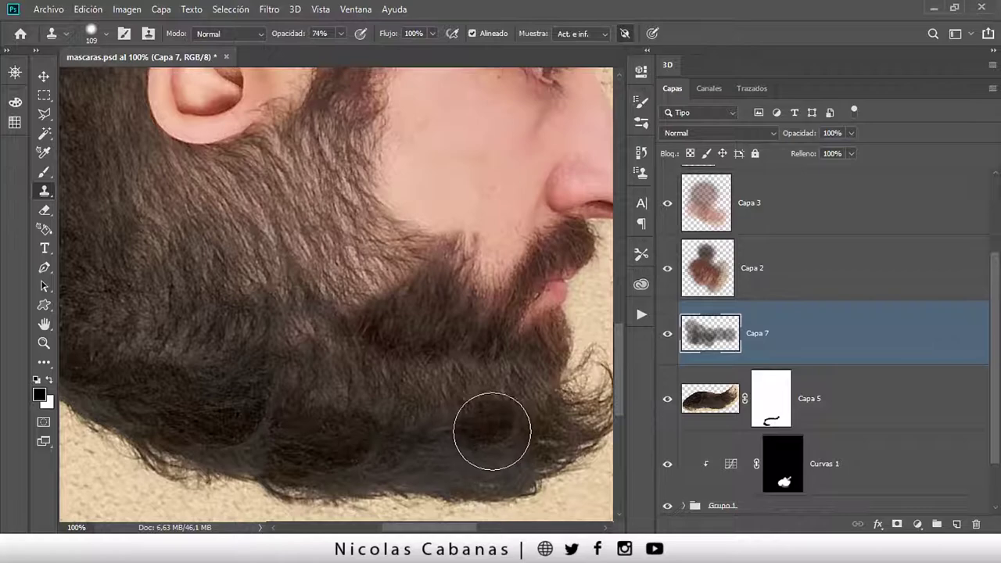
alt+click(209, 416)
drag(431, 427, 525, 403)
alt+click(335, 446)
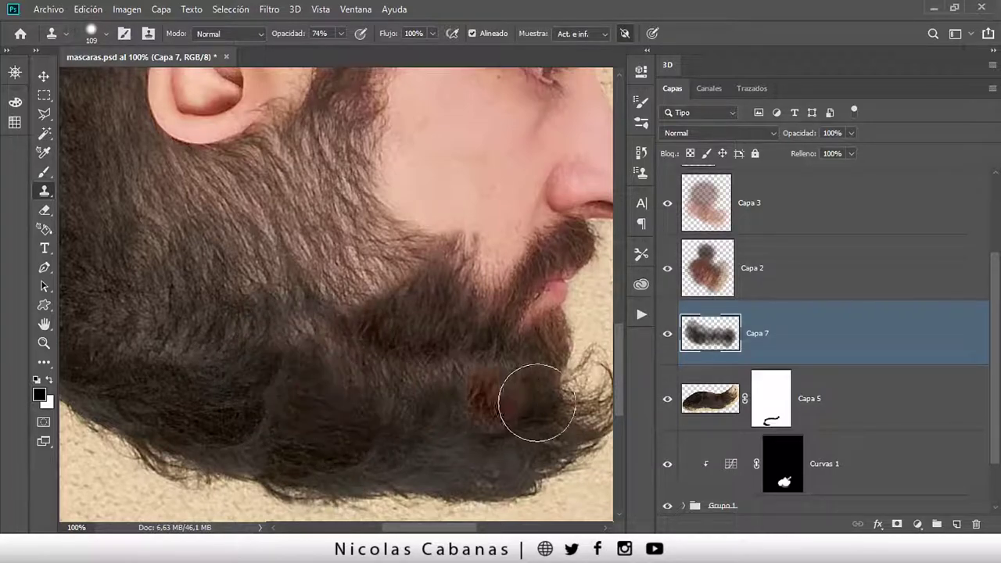
Add a mask to Capa 7 and brush black at 13% over a patchy cloned spot mid-beard
click(896, 525)
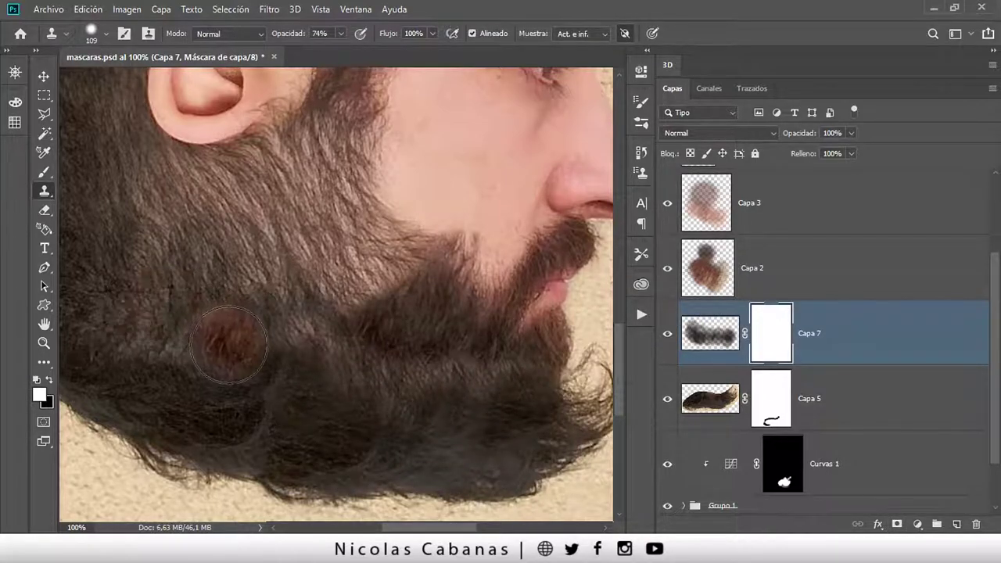
key(b)
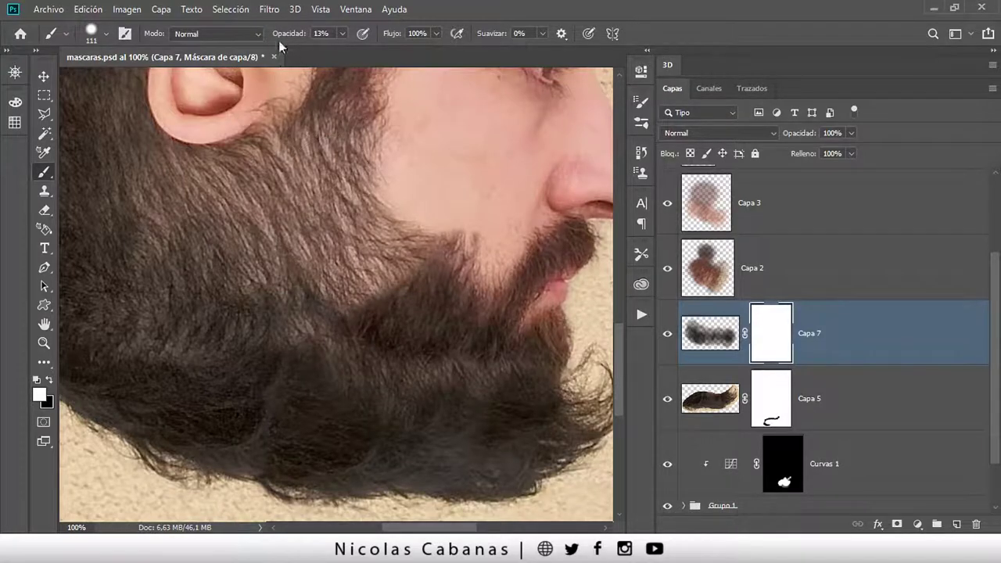
key(x)
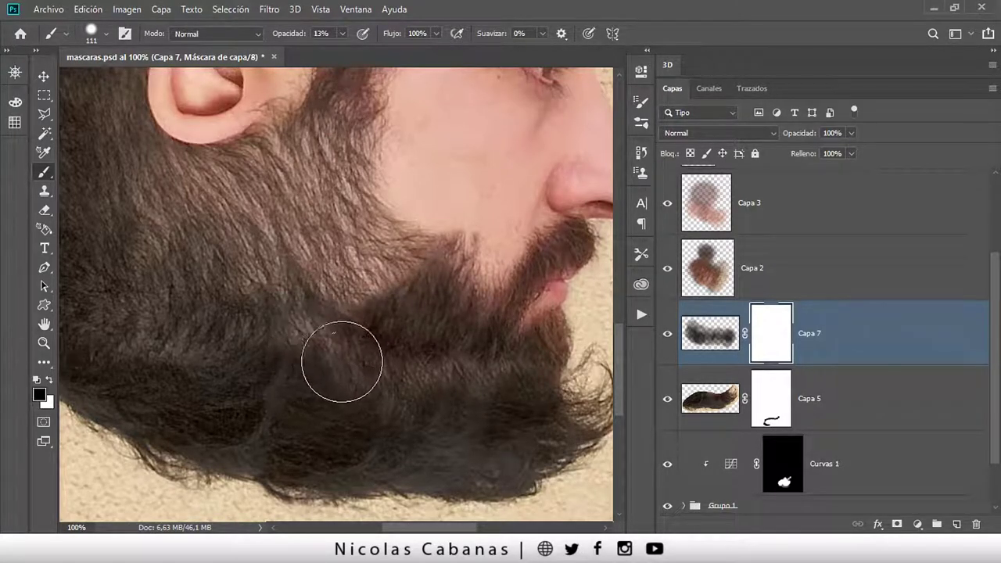
mouse_move(342, 361)
mouse_down()
mouse_move(372, 346)
mouse_move(473, 363)
mouse_move(376, 395)
mouse_move(397, 409)
mouse_move(456, 393)
mouse_move(364, 400)
mouse_move(378, 361)
mouse_up()
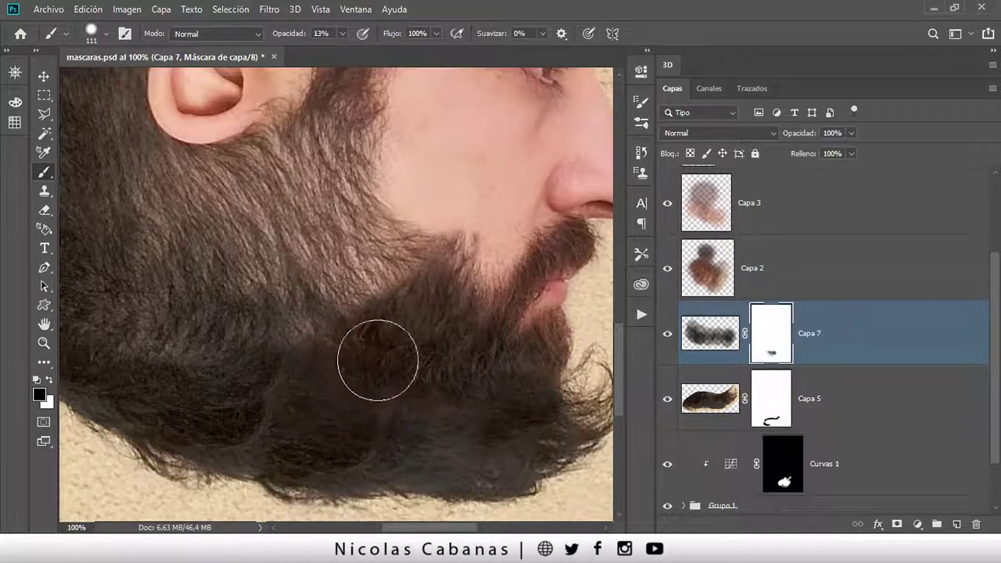
scroll(371, 357, down, 2)
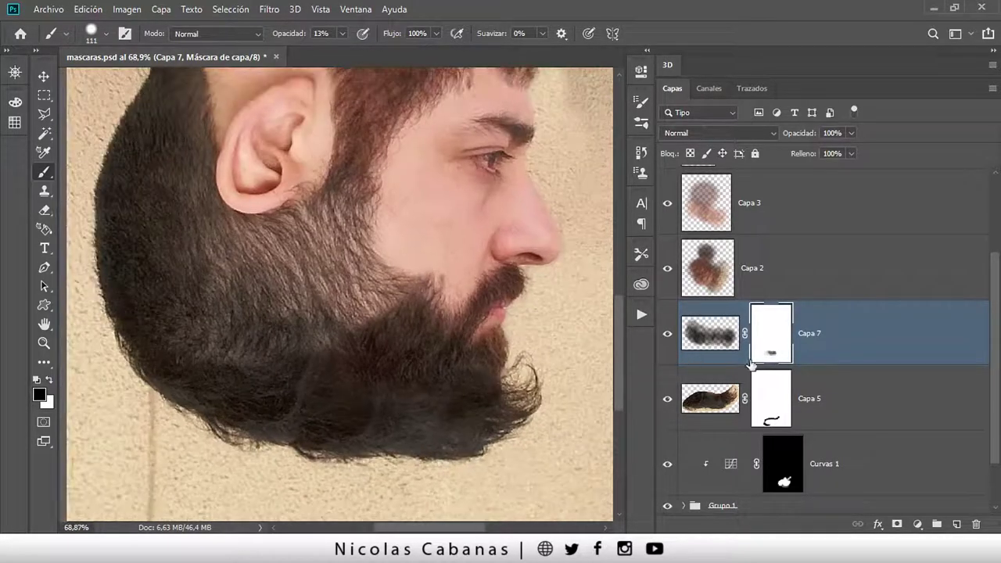
alt+click(667, 334)
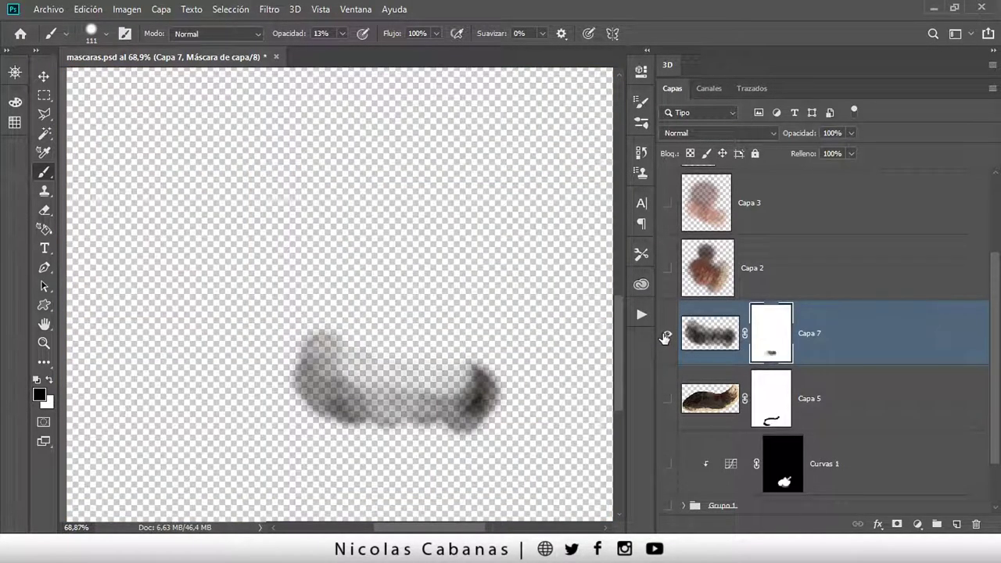
alt+click(667, 337)
key(z)
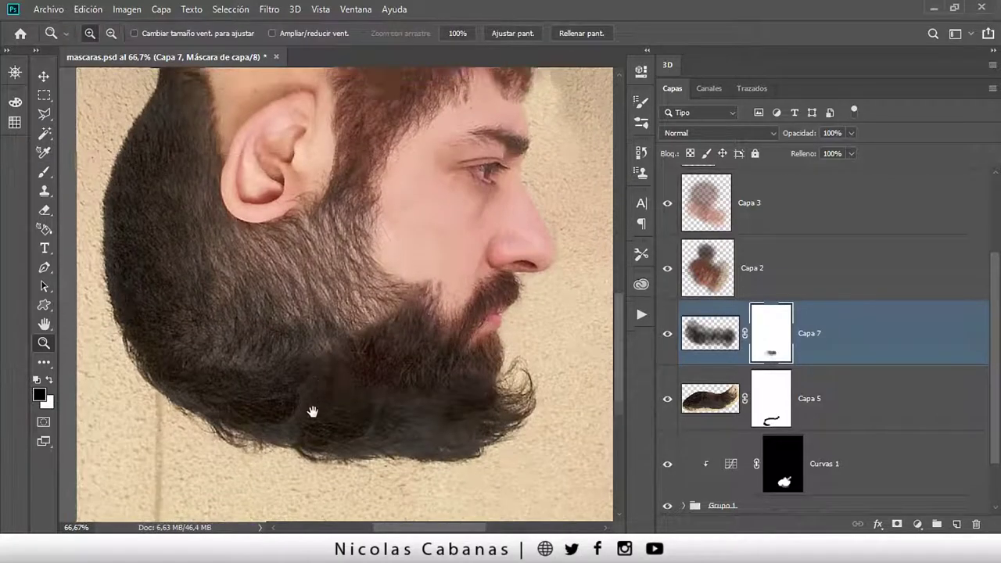
scroll(357, 362, down, 1)
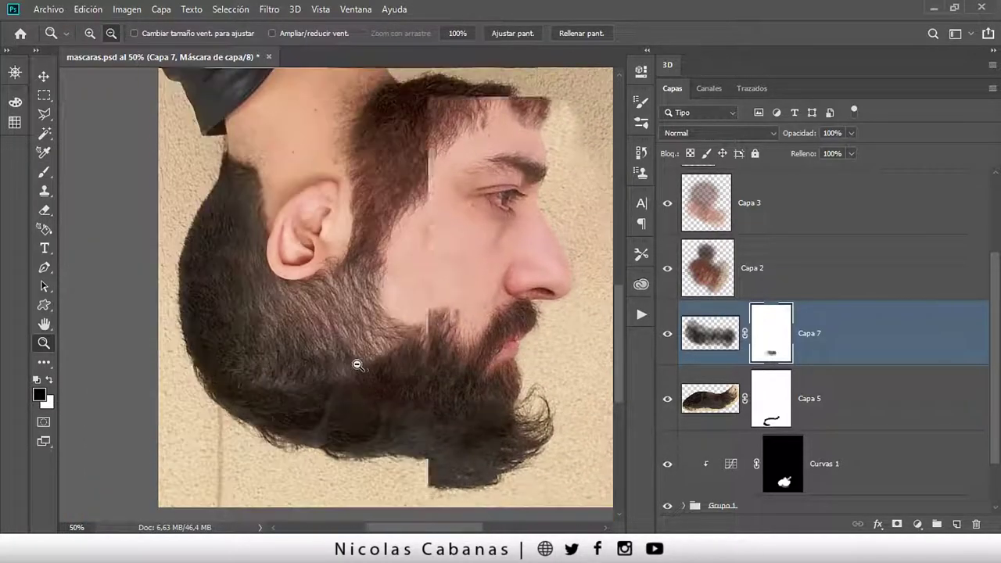
click(397, 442)
click(354, 430)
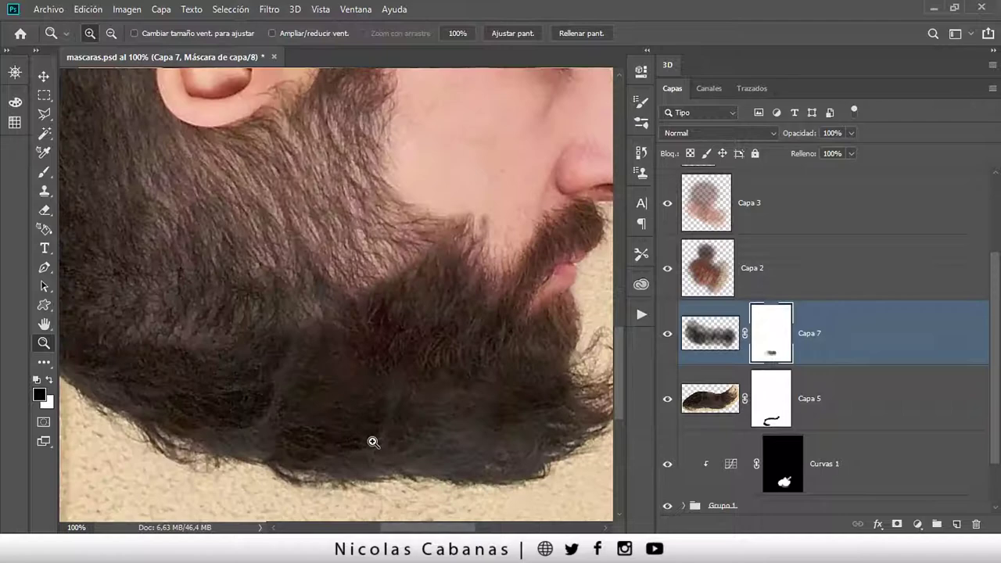
alt+click(414, 377)
alt+click(384, 325)
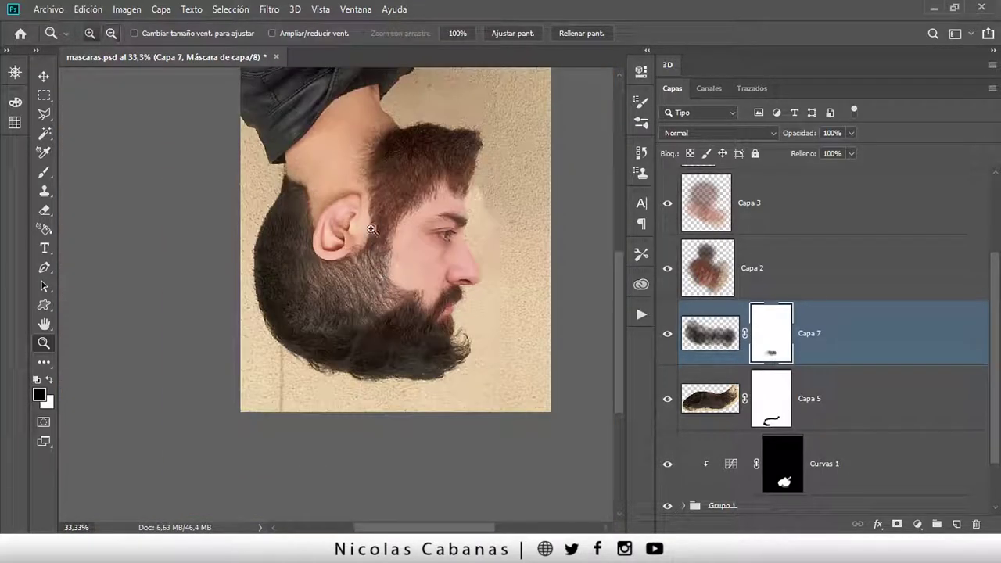
drag(371, 229, 387, 284)
alt+click(397, 284)
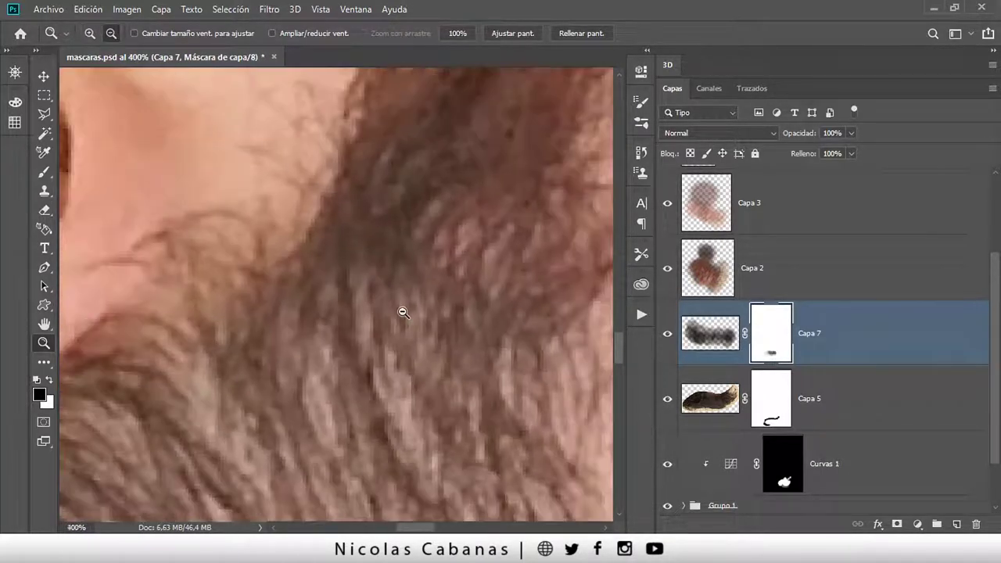
key(ctrl+0)
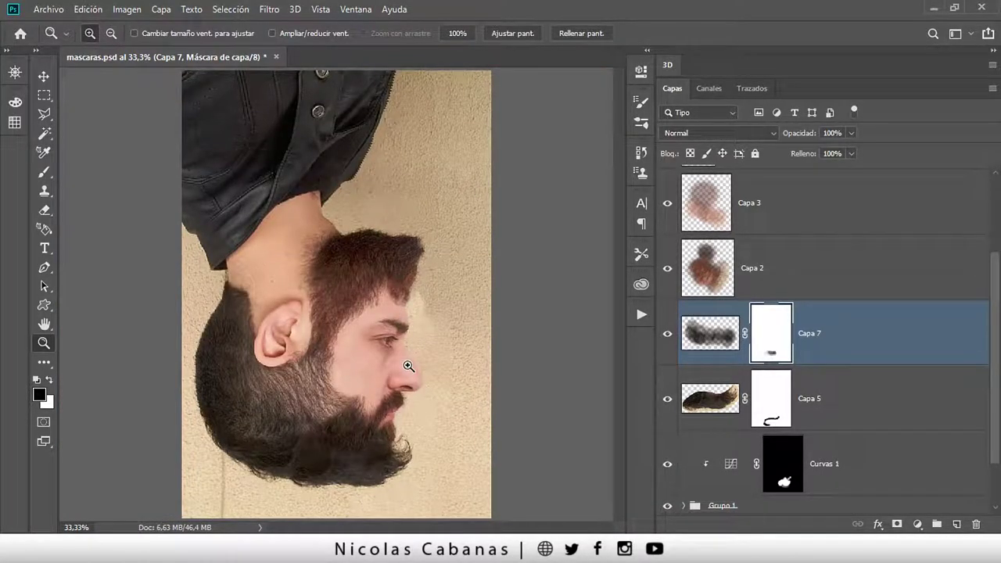
click(326, 500)
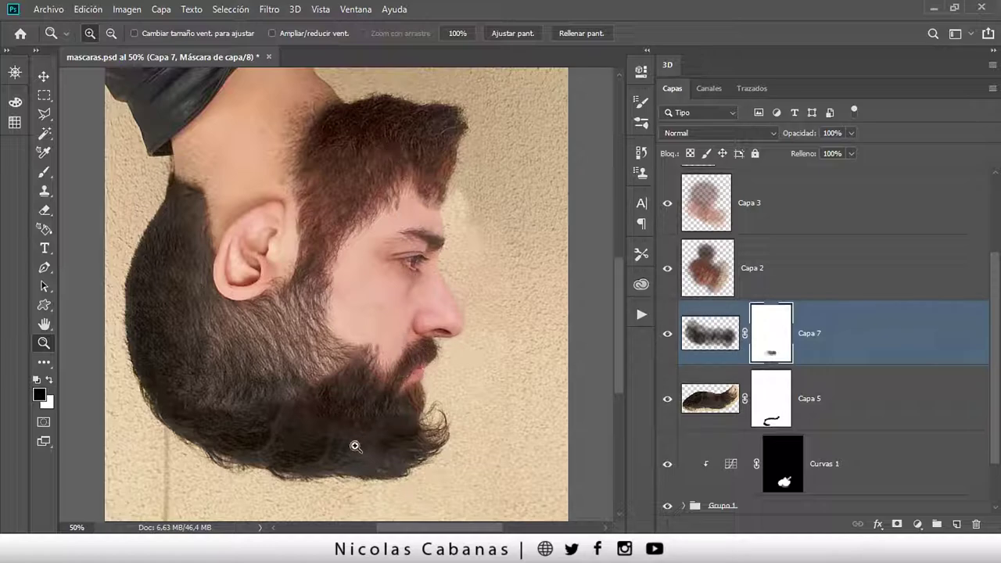
click(334, 473)
drag(158, 407, 239, 438)
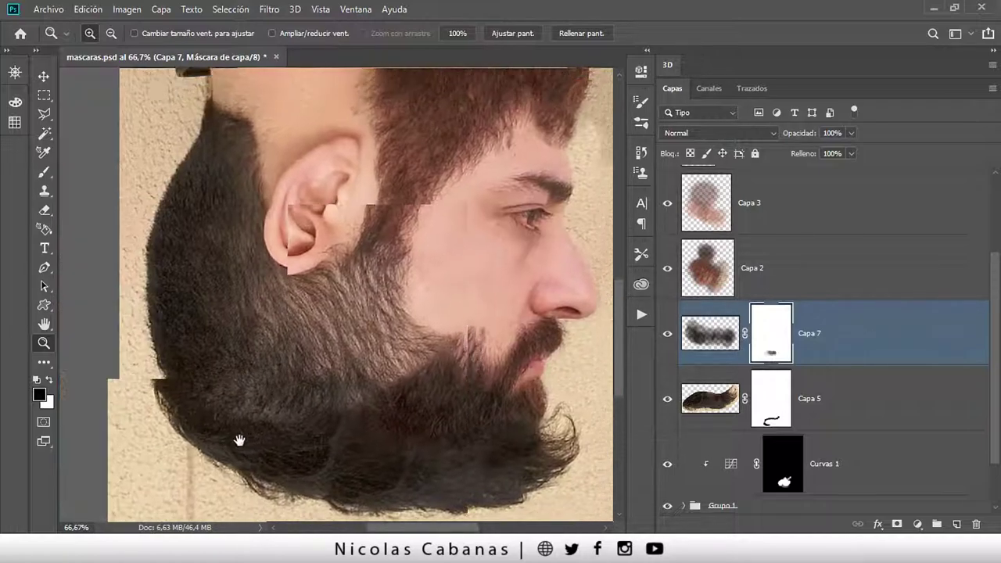
alt+click(430, 328)
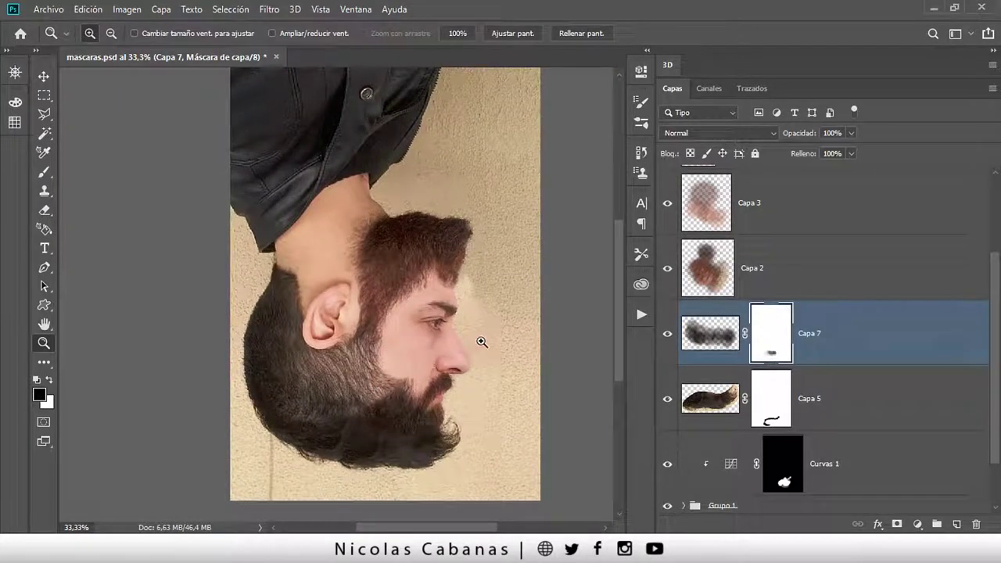
click(486, 295)
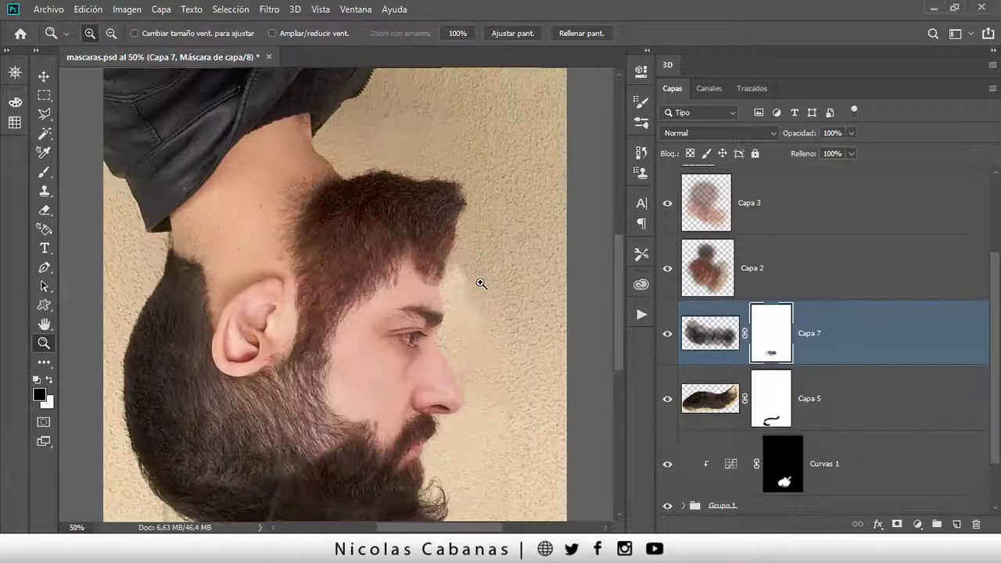
click(435, 296)
scroll(696, 391, down, 1)
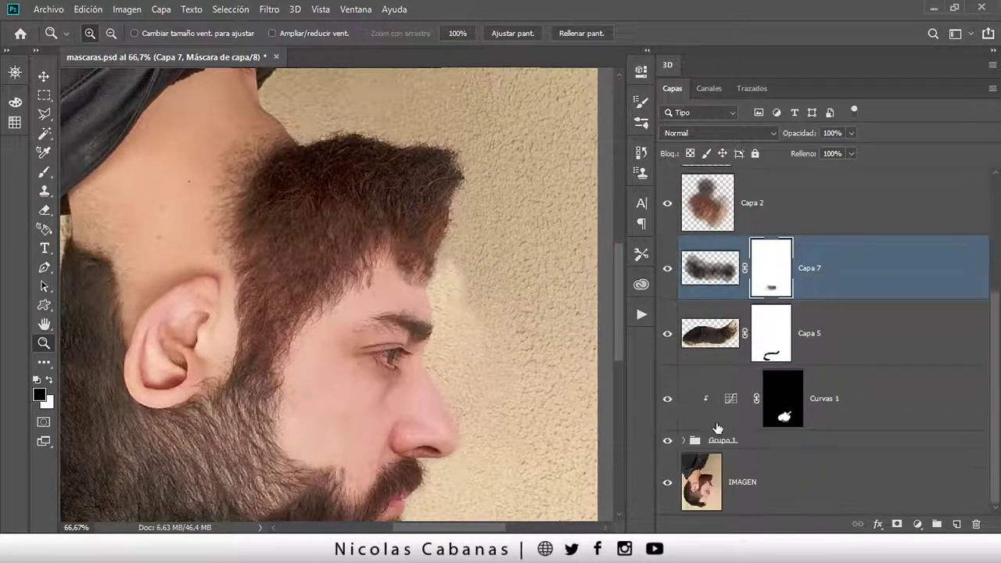
click(668, 483)
click(668, 483)
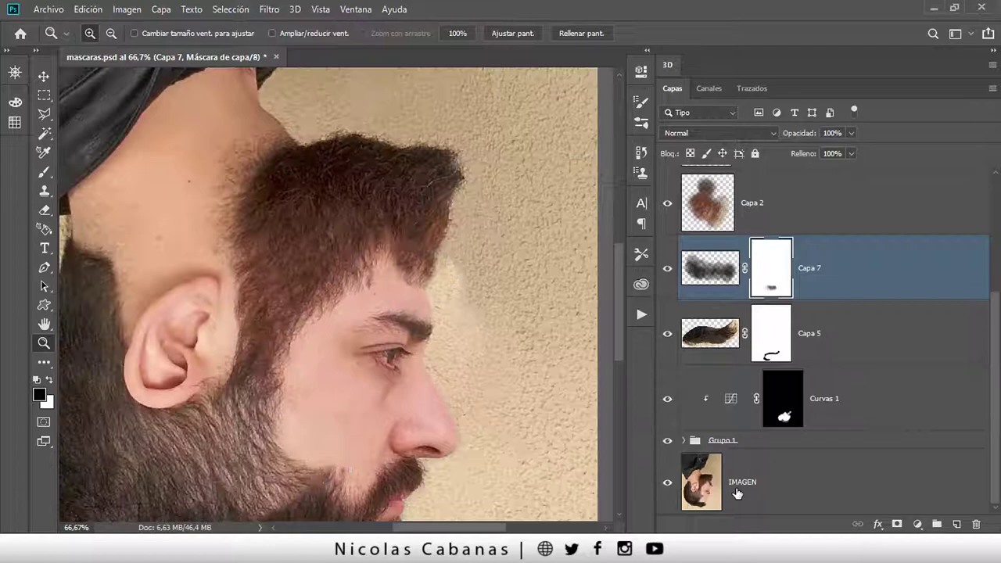
click(736, 490)
Zoom in on the hairline and add a new layer above Capa 7 for cloning
alt+click(427, 309)
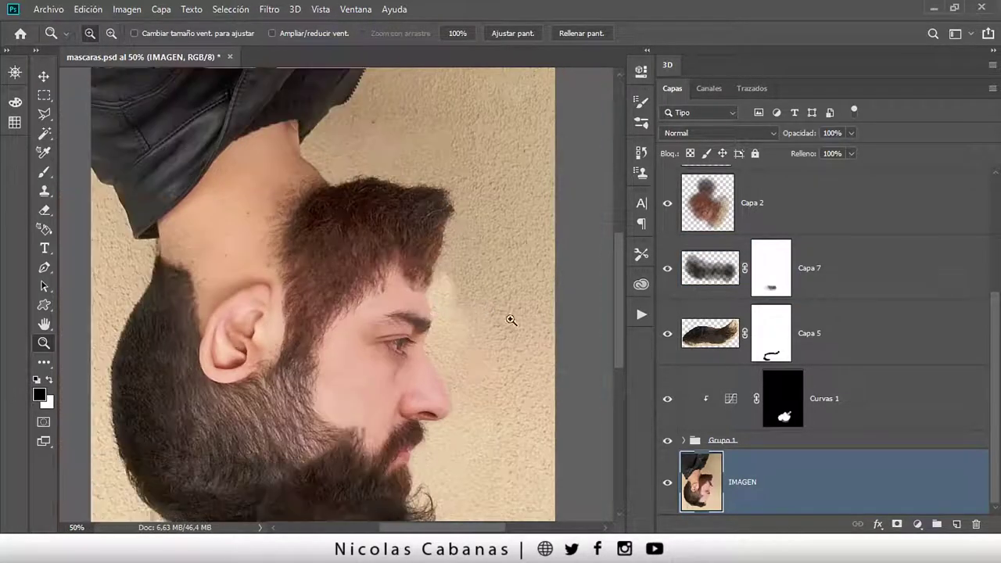
click(467, 287)
click(482, 258)
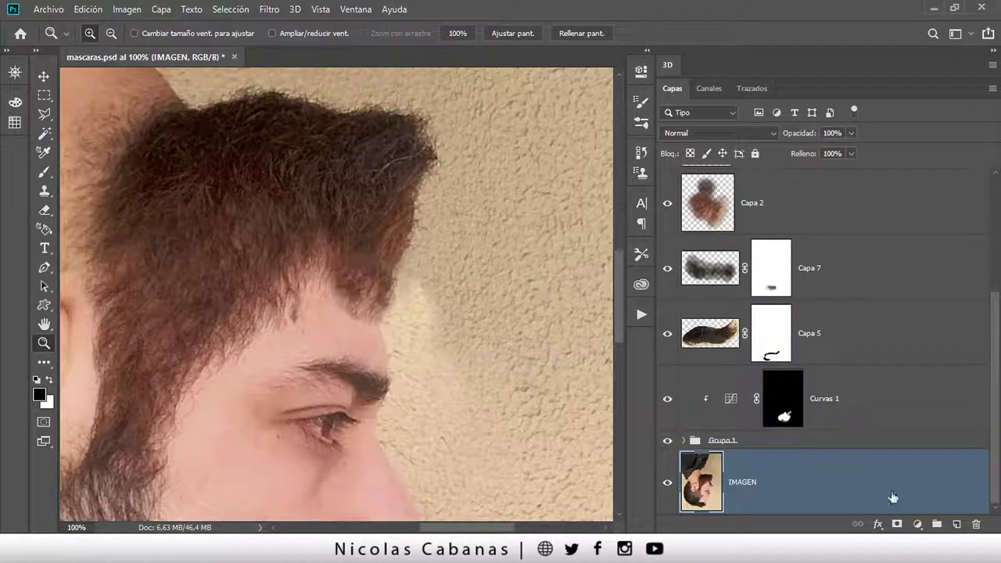
click(899, 282)
click(957, 524)
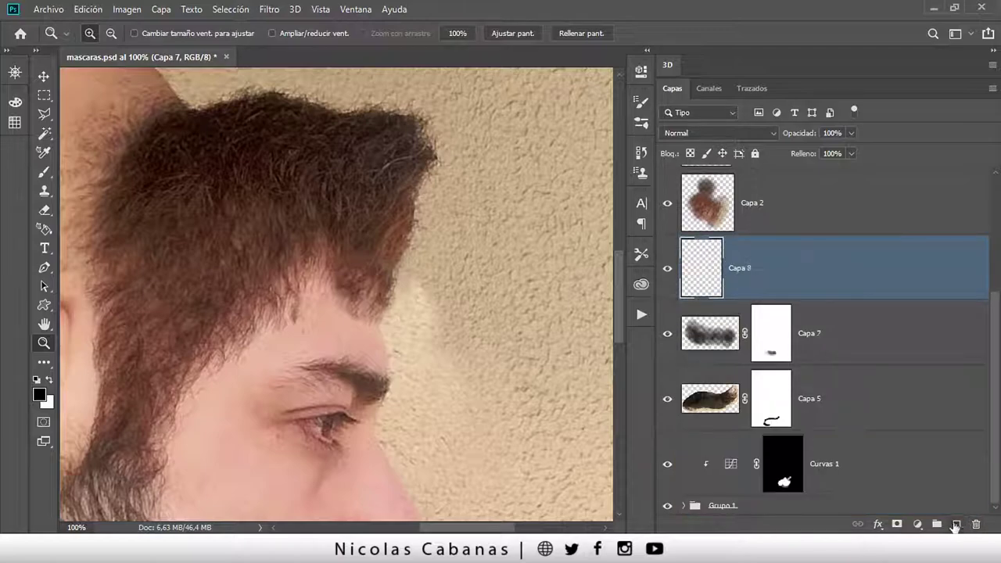
key(s)
Sample the wall texture and clone it over the pale patch along the hairline
alt+click(501, 240)
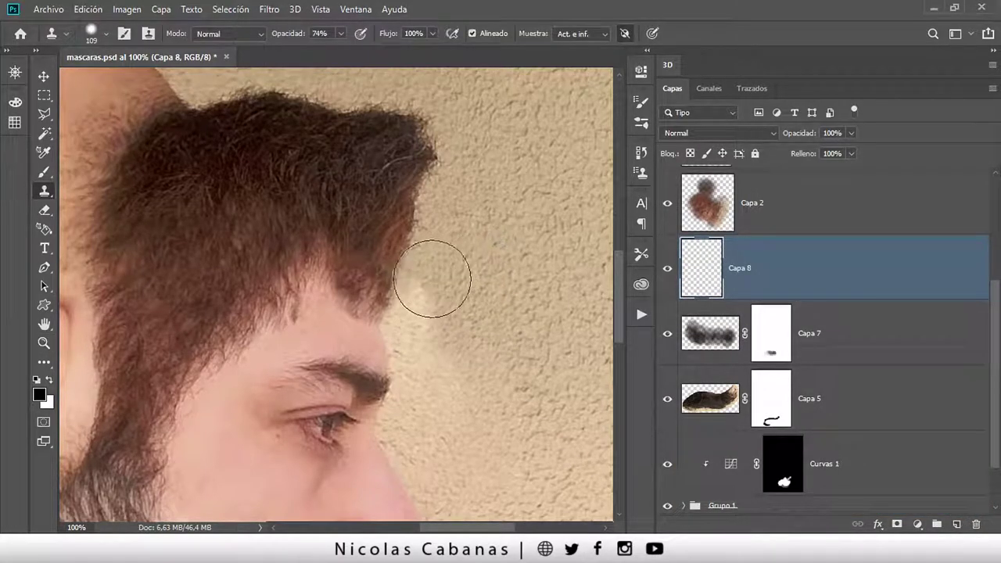
mouse_move(468, 289)
mouse_down()
mouse_move(457, 263)
mouse_move(419, 296)
mouse_up()
key(ctrl+z)
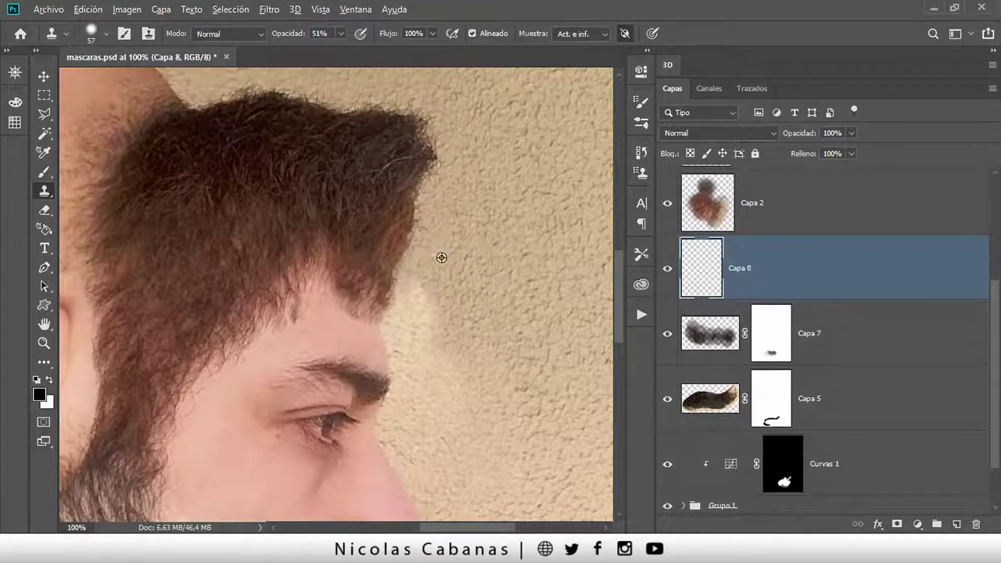
drag(441, 257, 465, 259)
drag(424, 291, 413, 316)
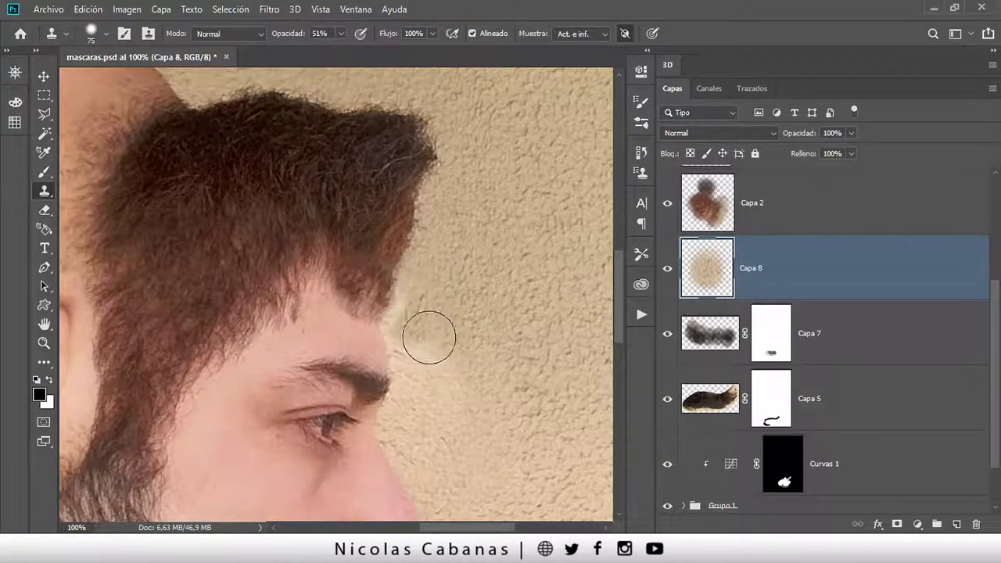
scroll(835, 405, up, 3)
Move Capa 8 just beneath GRUPO and clone wall texture beside the forehead and nose
drag(837, 460, 848, 235)
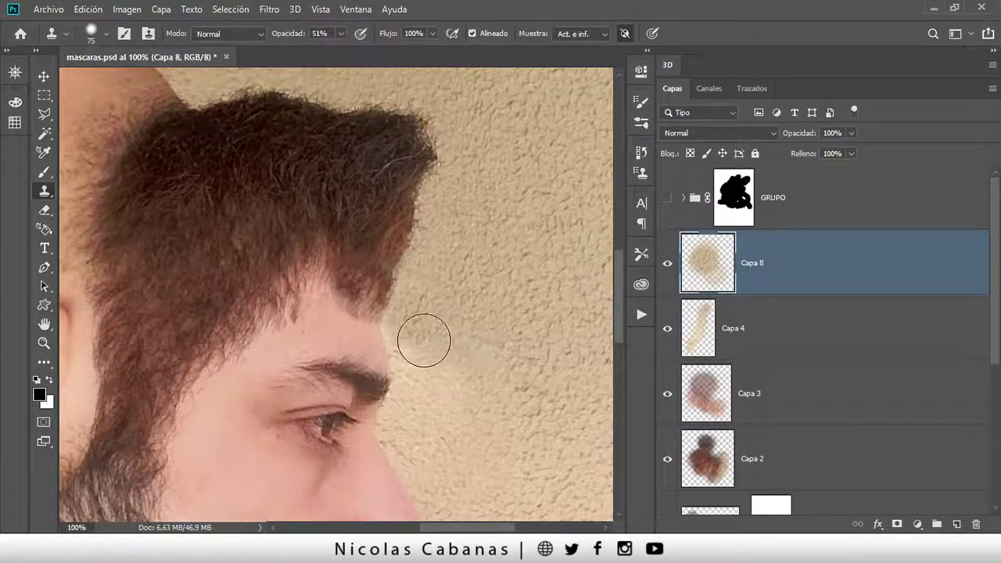
mouse_move(424, 341)
mouse_down()
mouse_move(423, 421)
mouse_move(436, 312)
mouse_up()
scroll(422, 421, down, 2)
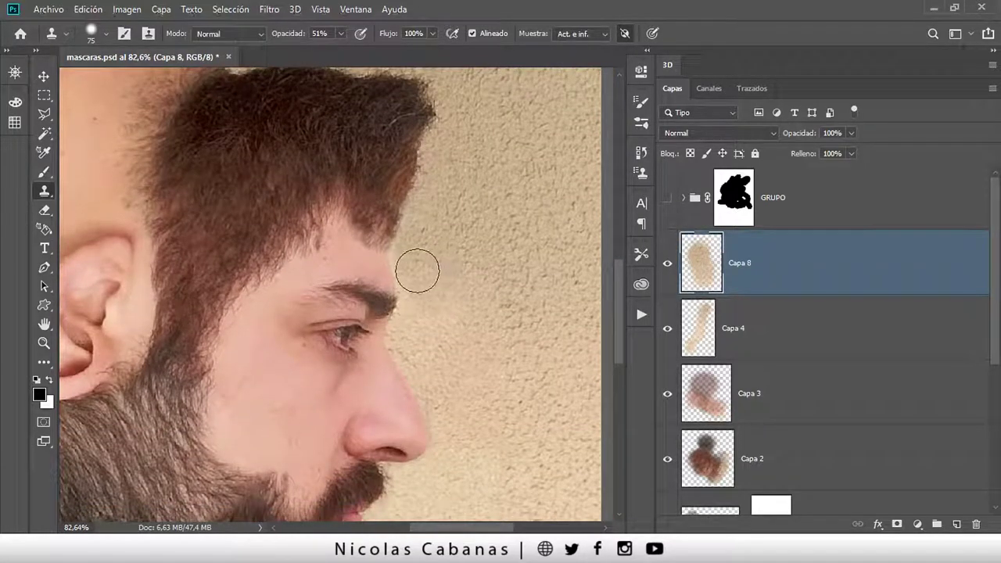
drag(417, 328, 450, 379)
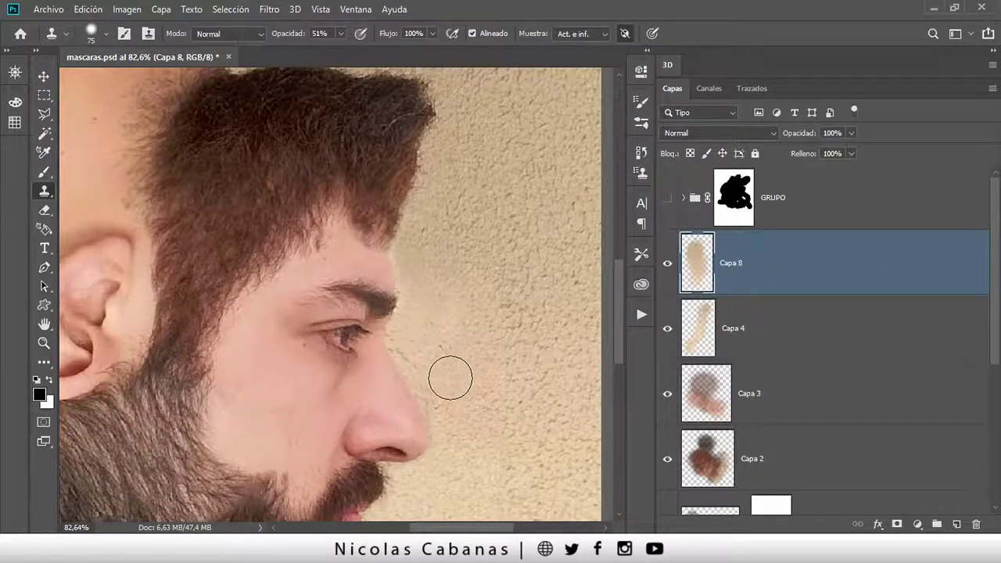
scroll(464, 360, down, 5)
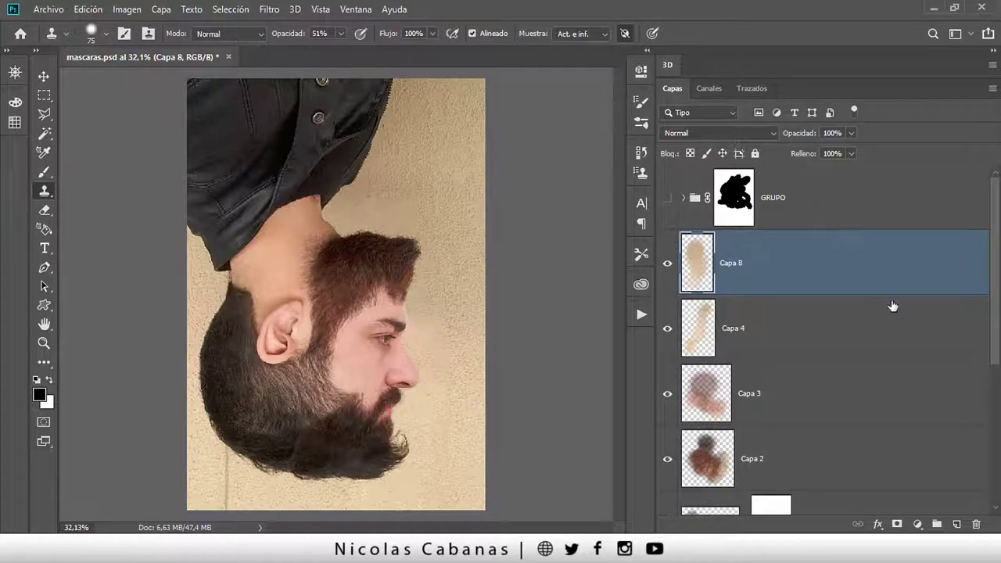
Add a Color uniforme fill layer in pure blue
click(918, 524)
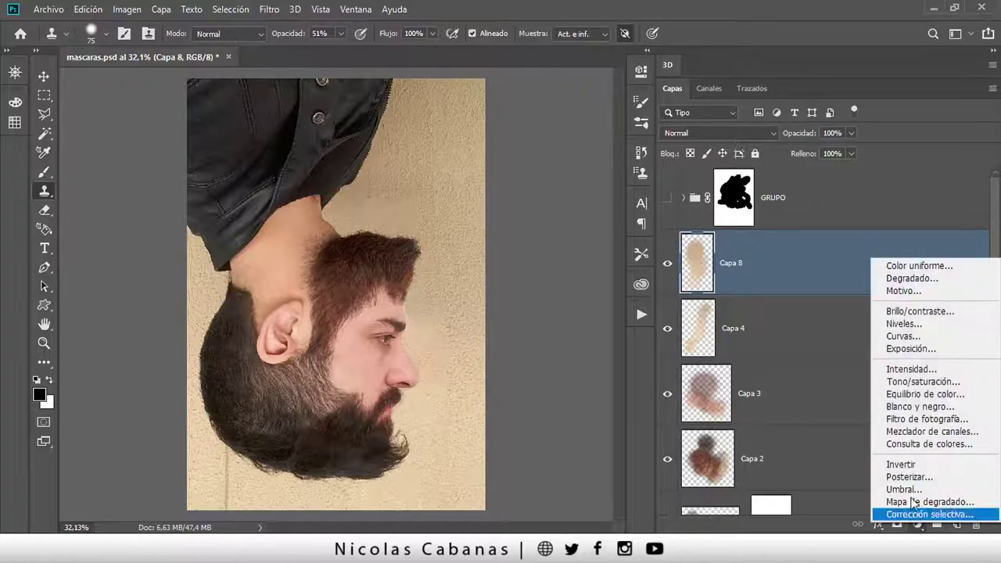
click(918, 267)
click(656, 176)
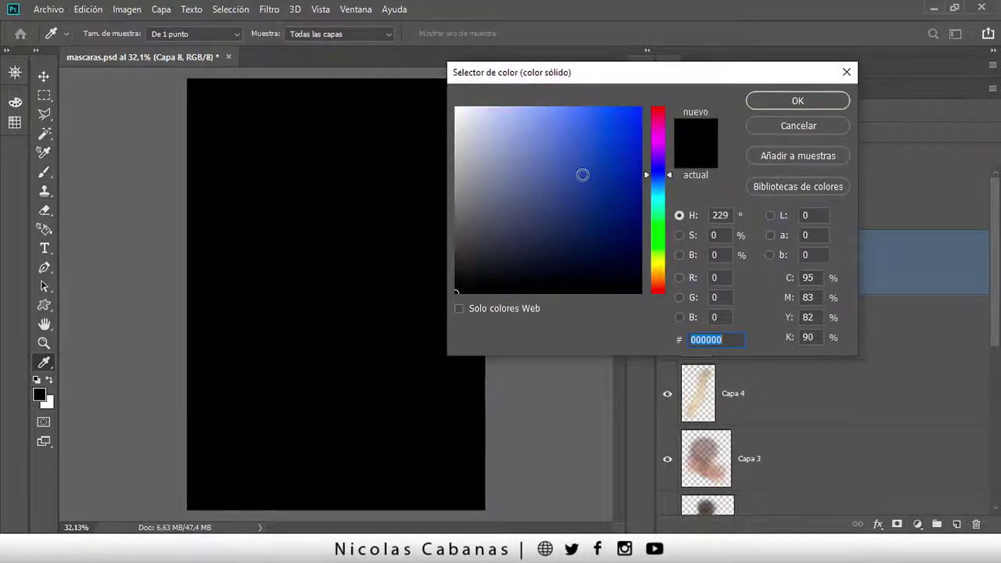
click(642, 108)
click(784, 106)
Set the blue fill to Luz suave blending at 43% opacity, declining rasterization
click(761, 134)
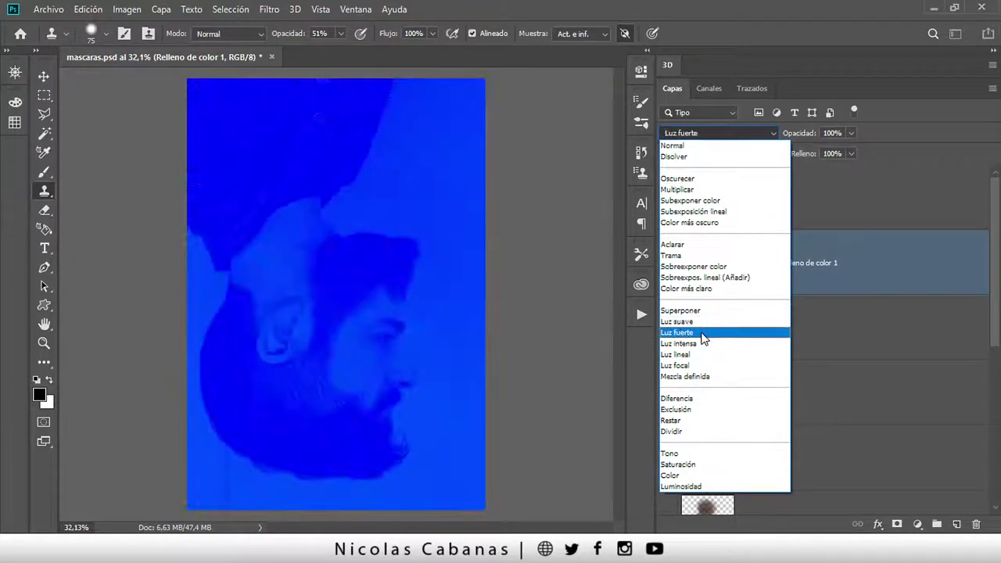
click(700, 323)
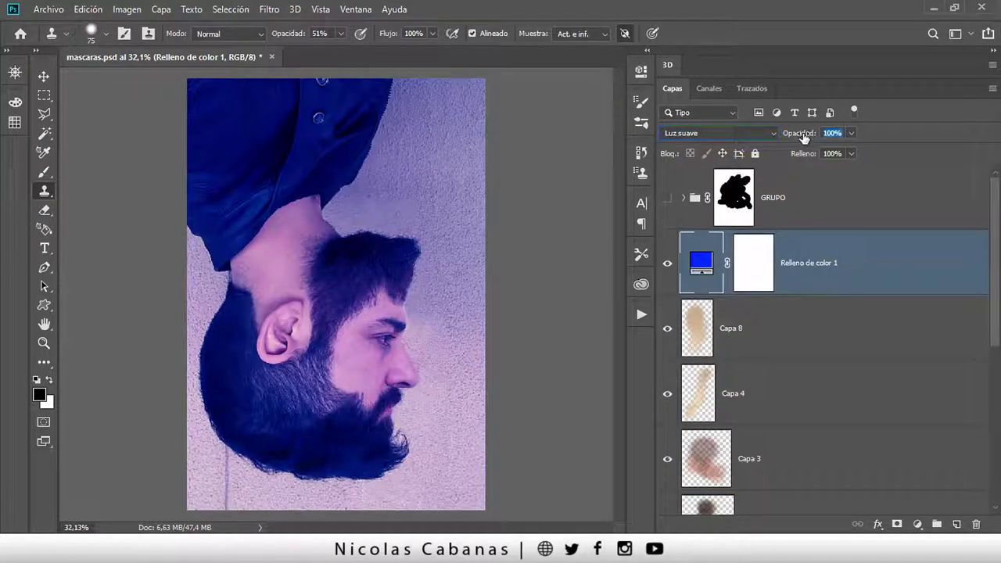
drag(811, 135, 766, 140)
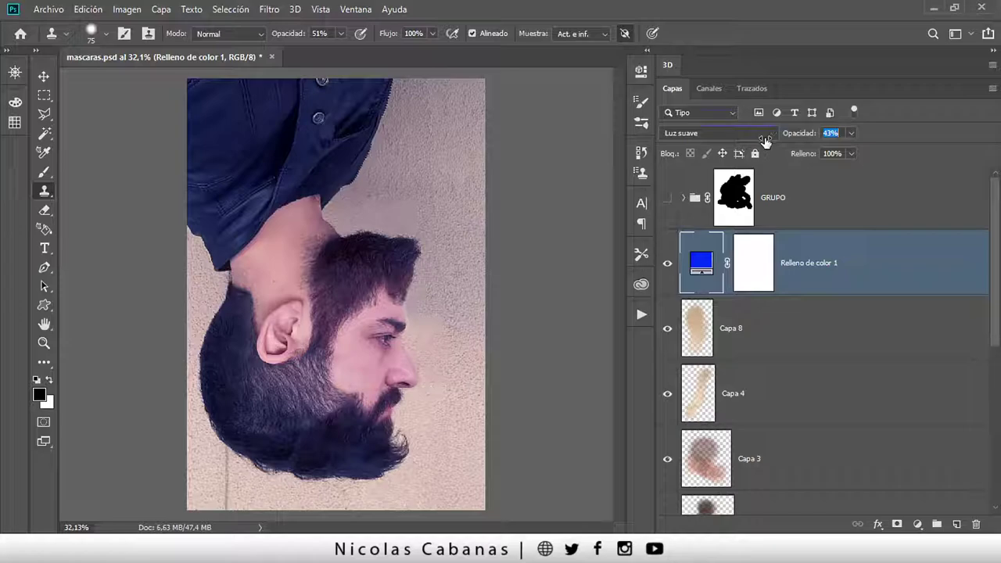
click(289, 426)
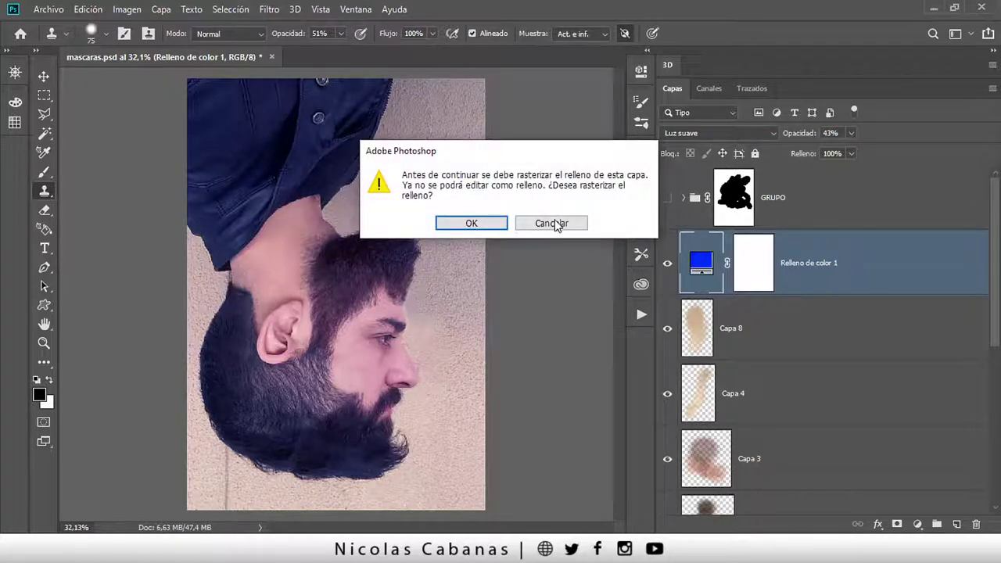
click(555, 226)
Inspect the tinted face up close, then hide the blue fill layer and select Capa 8
key(z)
click(313, 422)
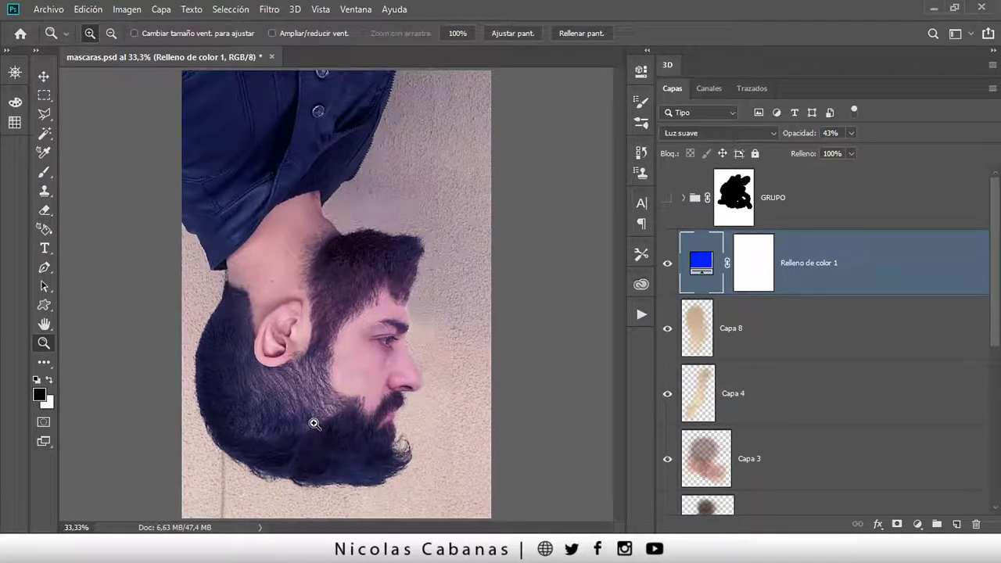
click(313, 423)
drag(320, 420, 397, 406)
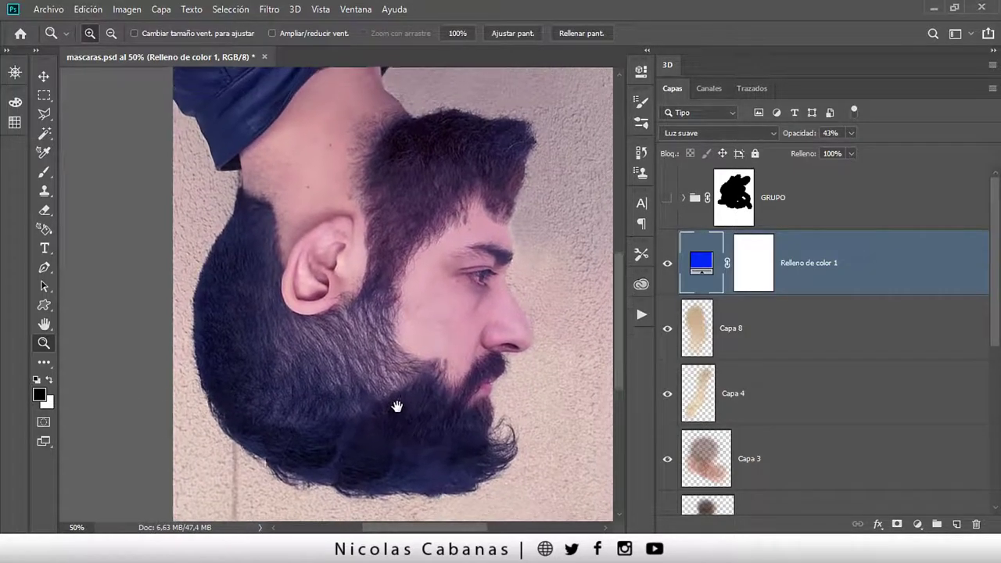
alt+click(396, 406)
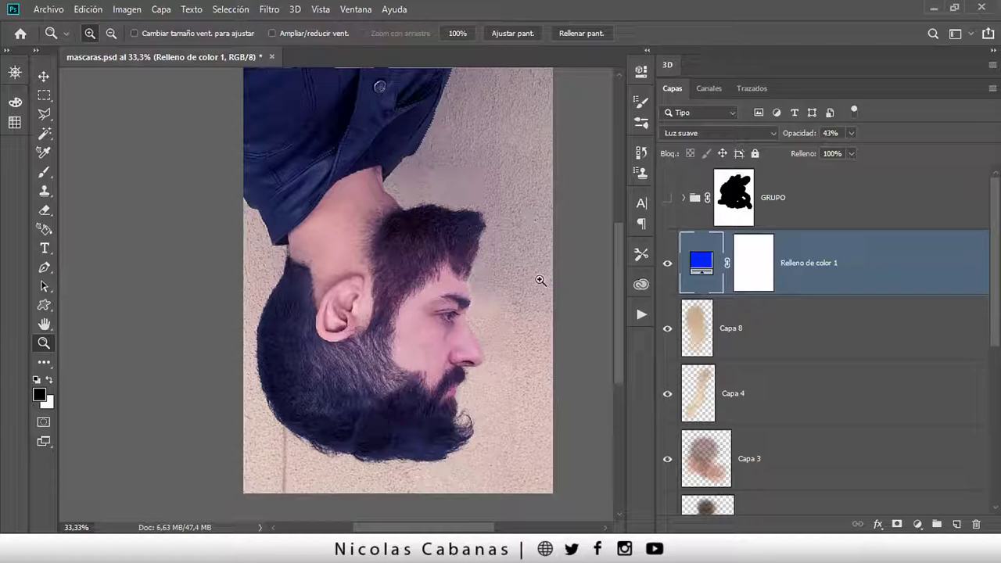
click(666, 266)
click(769, 343)
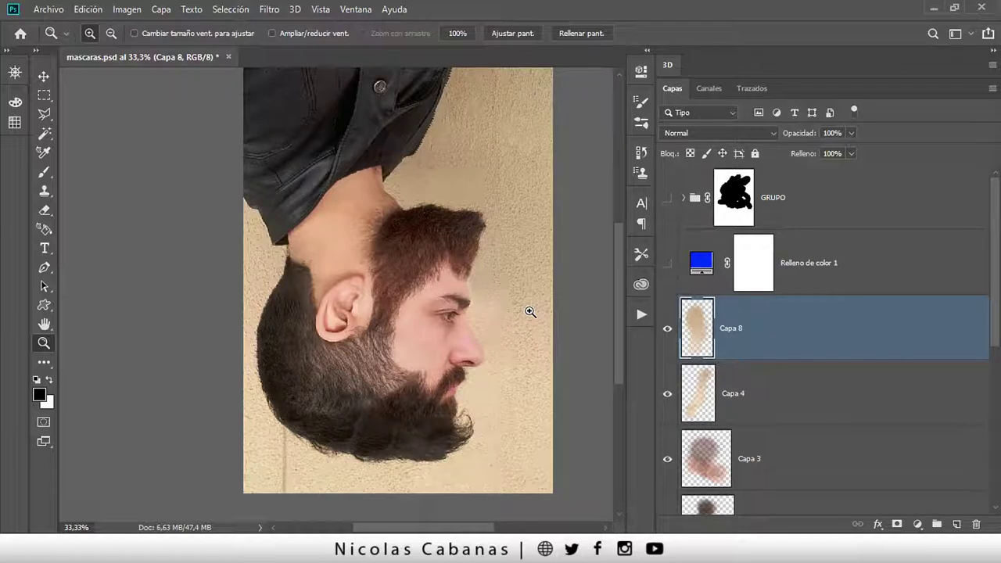
Select all, use Copiar combinado, and paste the merged image as Capa 9
key(ctrl+a)
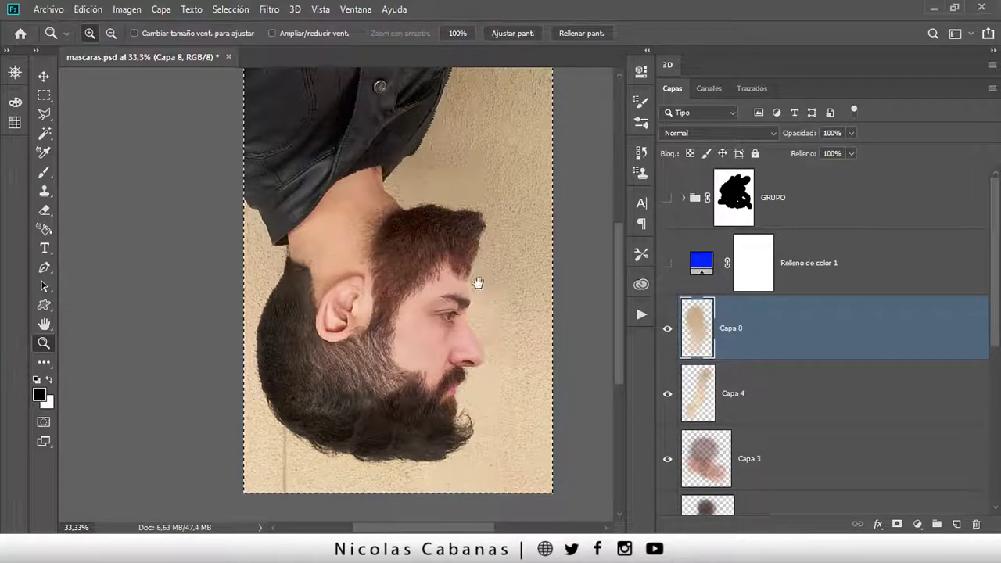
drag(477, 279, 479, 295)
alt+click(476, 335)
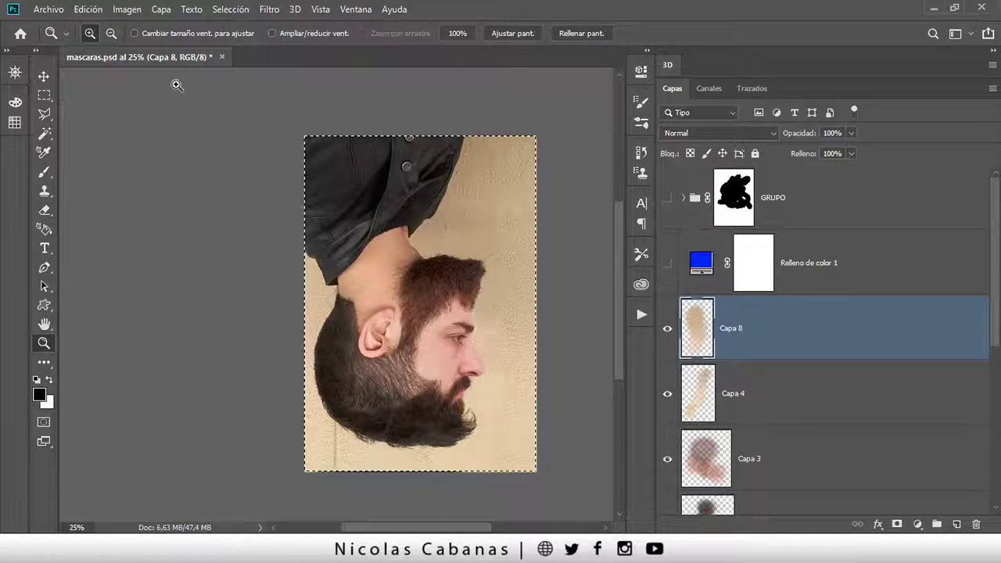
click(87, 14)
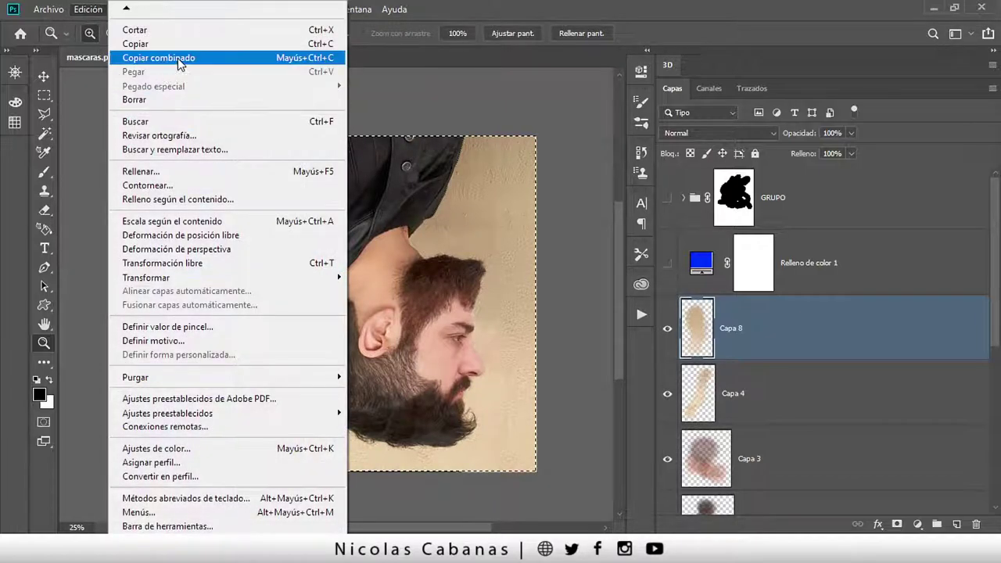
click(177, 58)
click(87, 10)
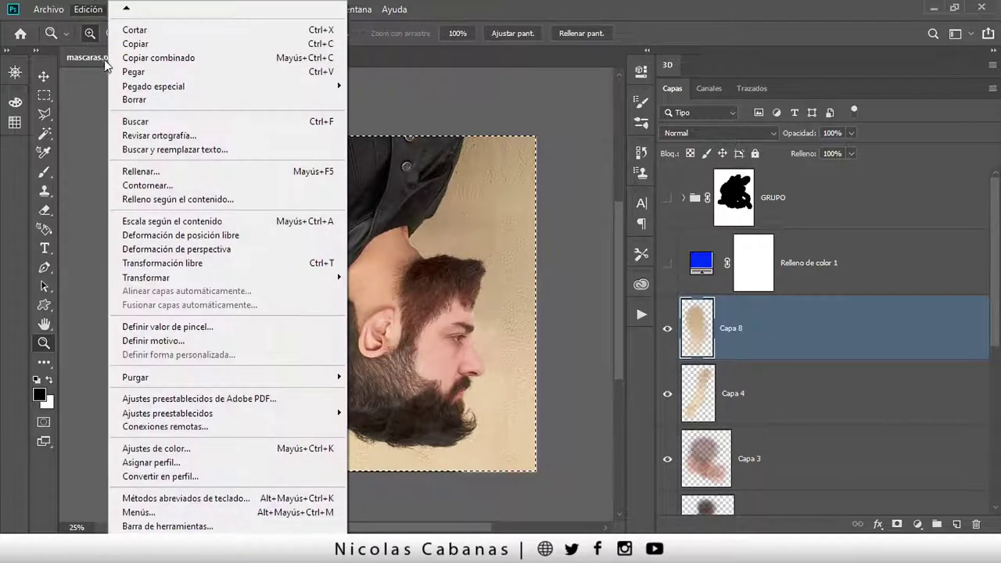
click(153, 72)
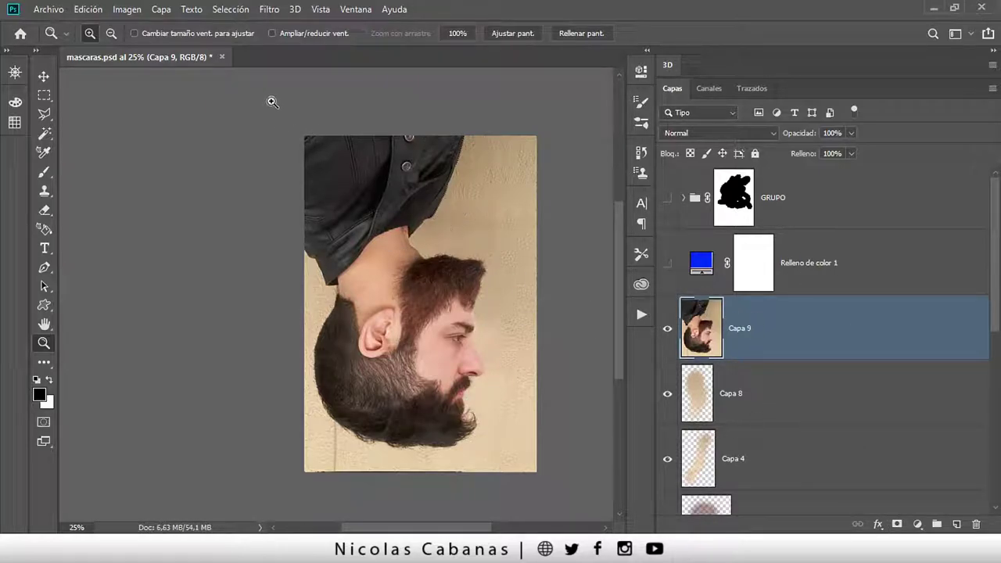
Desaturate Capa 9 with Imagen > Ajustes > Desaturar so it turns greyscale
click(126, 9)
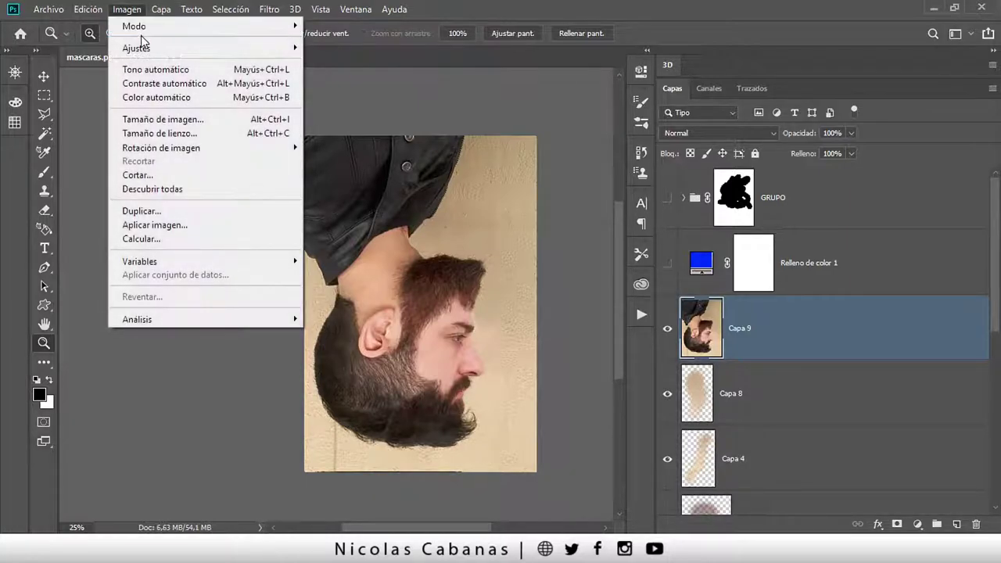
mouse_move(136, 47)
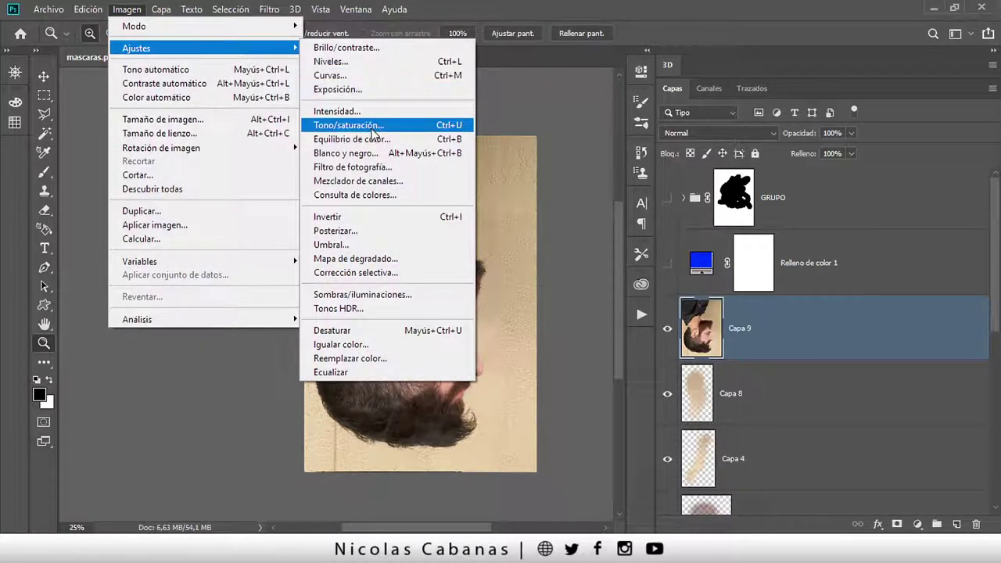
click(370, 333)
click(128, 11)
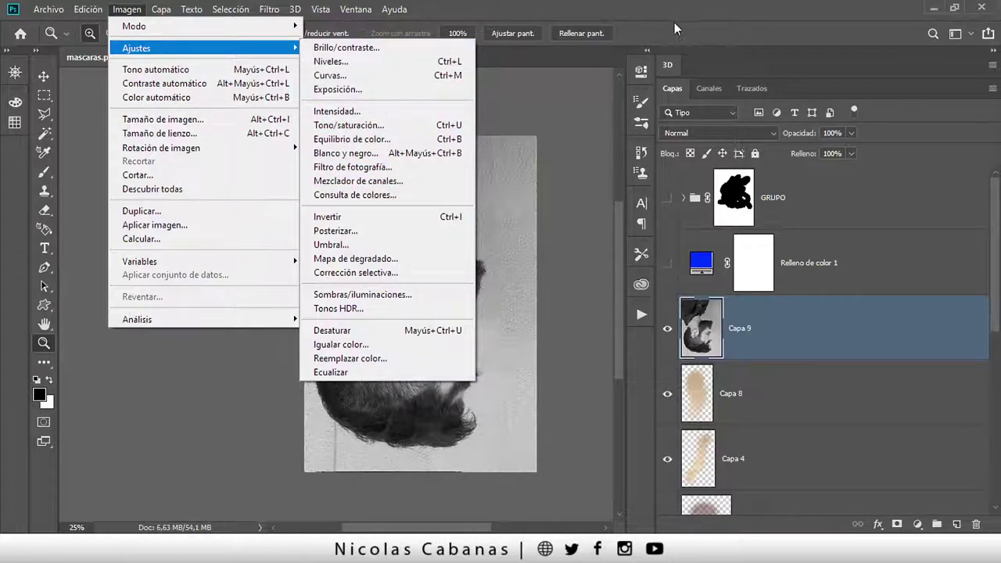
click(683, 60)
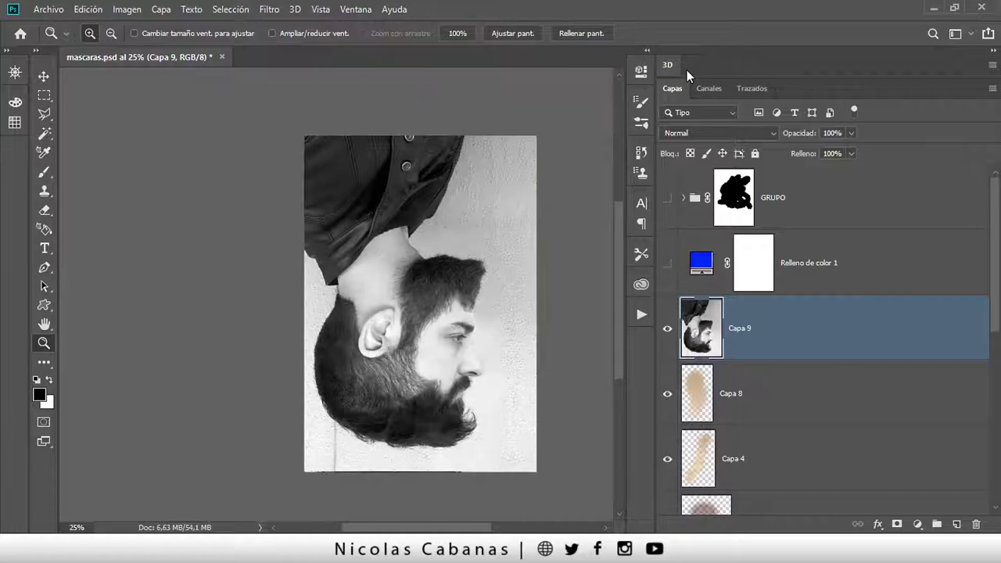
click(514, 299)
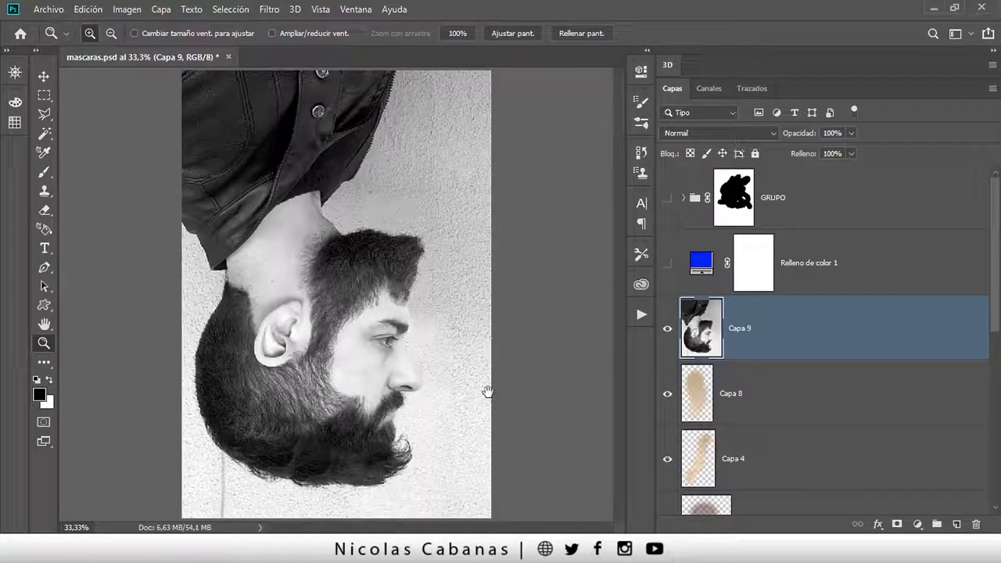
Apply the Paso alto high-pass filter to Capa 9
click(270, 11)
mouse_move(360, 301)
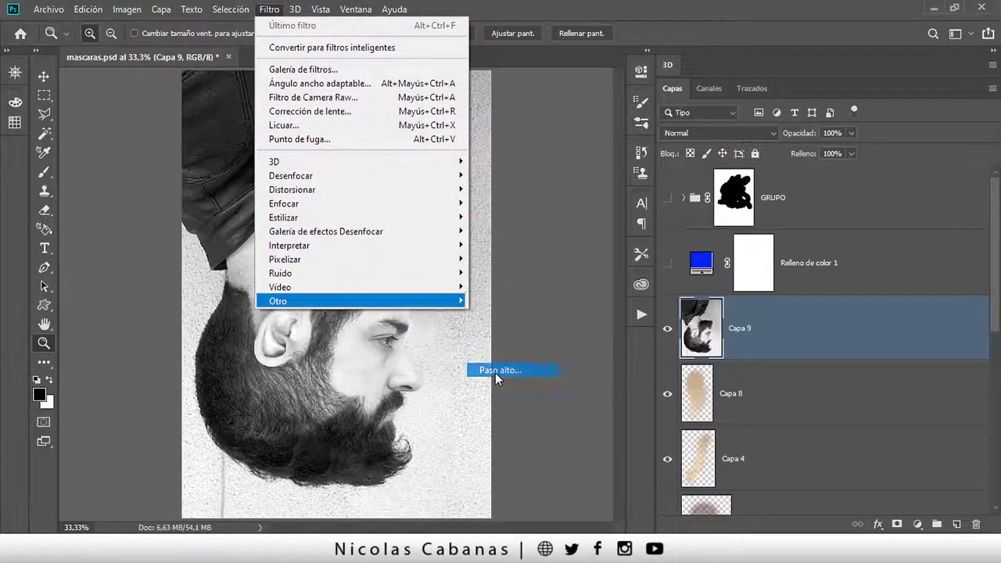
click(498, 370)
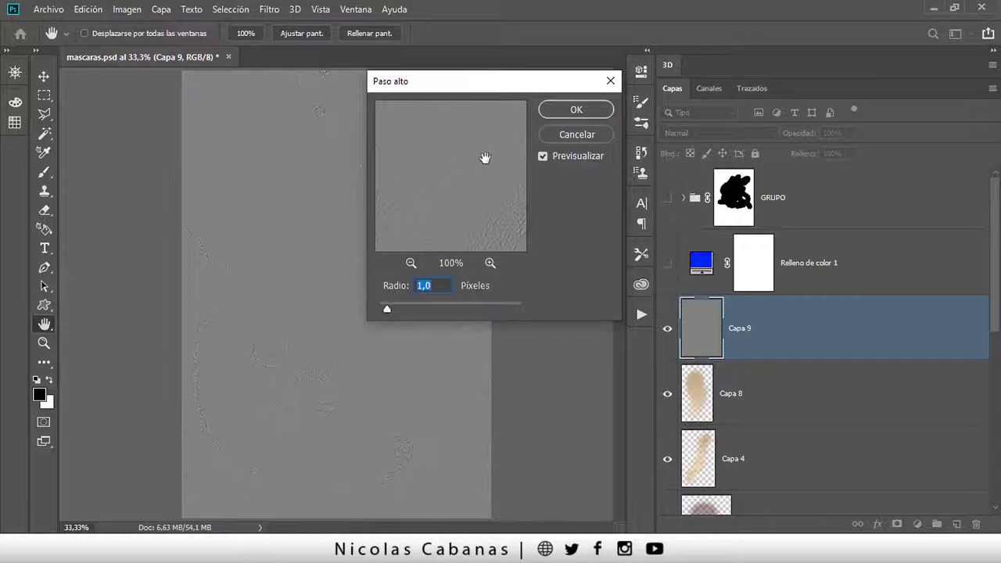
click(572, 108)
Blend Capa 9 in Luz suave at 45% opacity and turn the blue fill tint back on
click(712, 135)
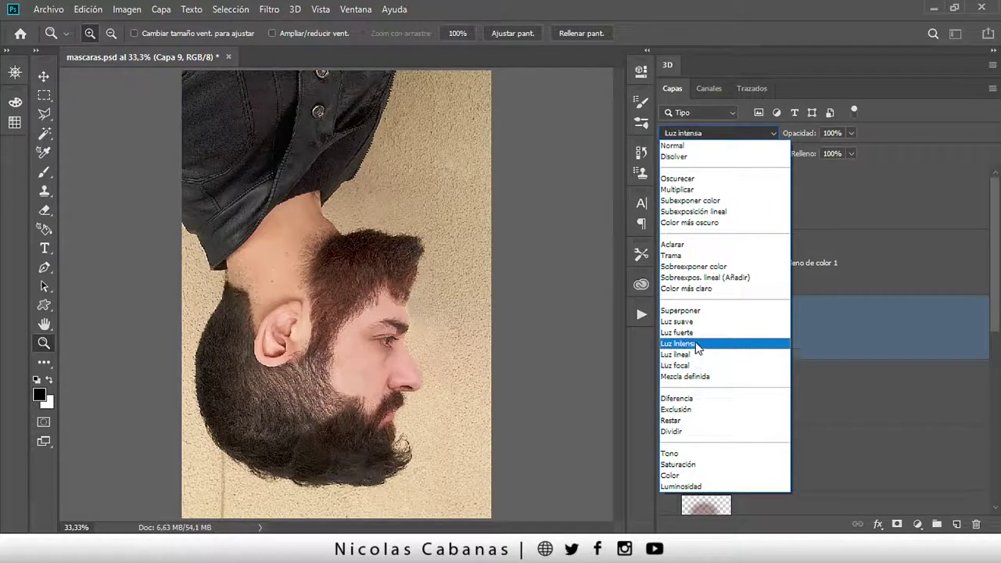
click(696, 322)
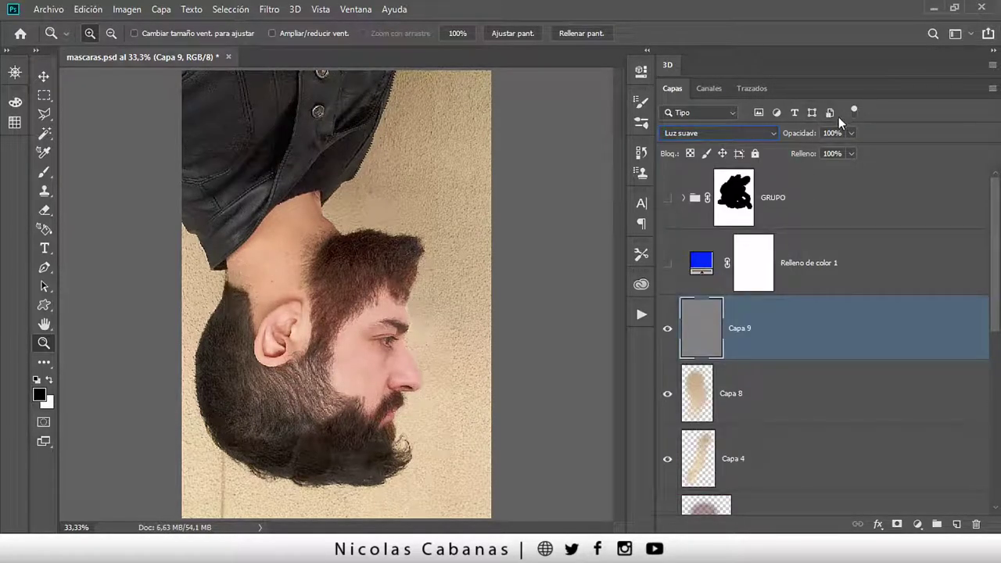
drag(800, 138, 767, 140)
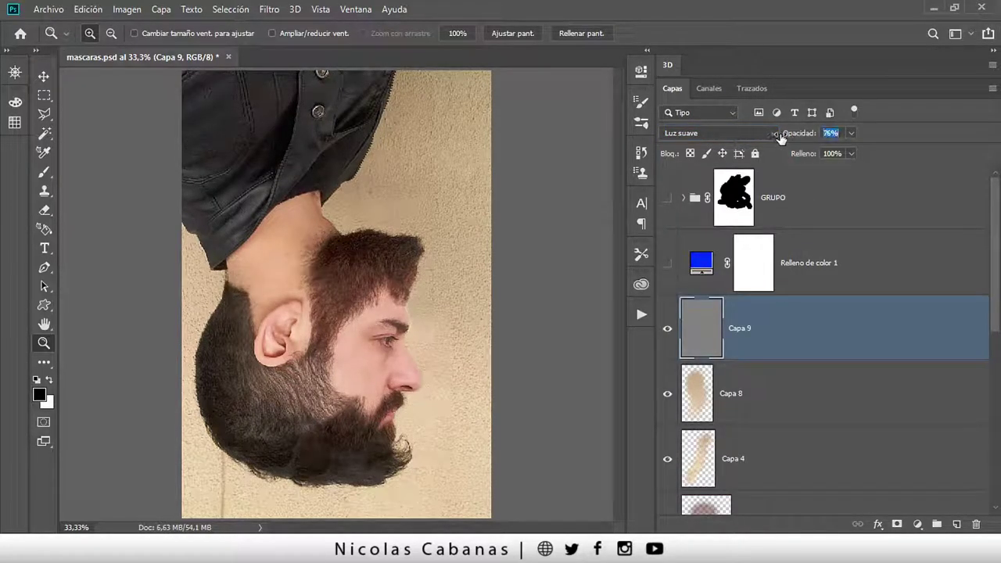
click(665, 265)
drag(795, 146, 782, 146)
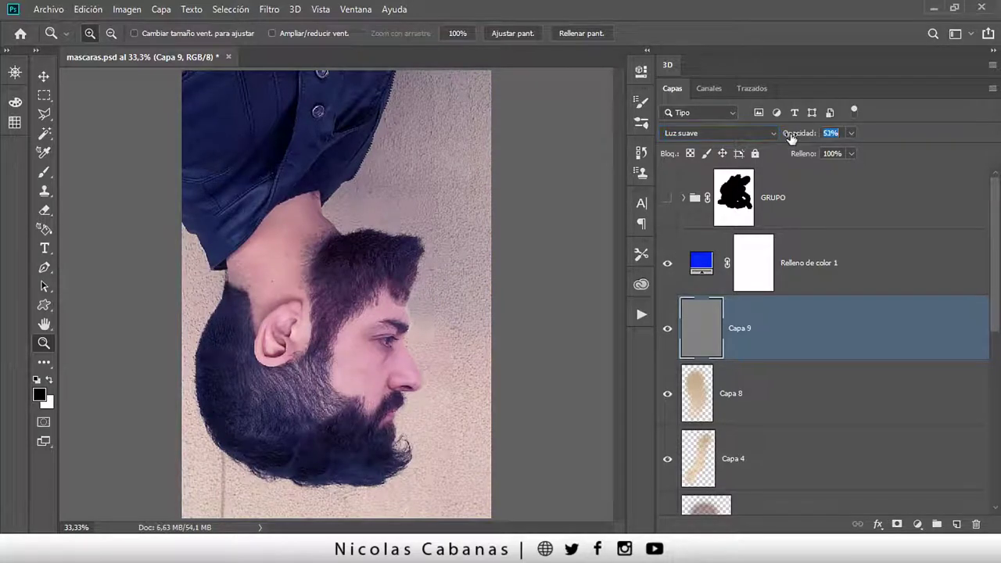
click(292, 469)
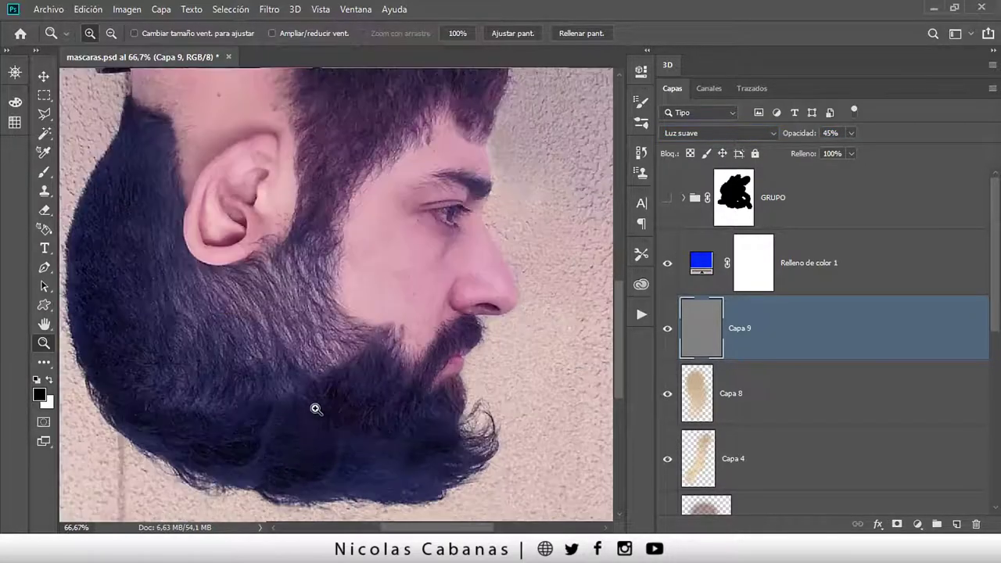
click(331, 427)
drag(334, 463, 337, 427)
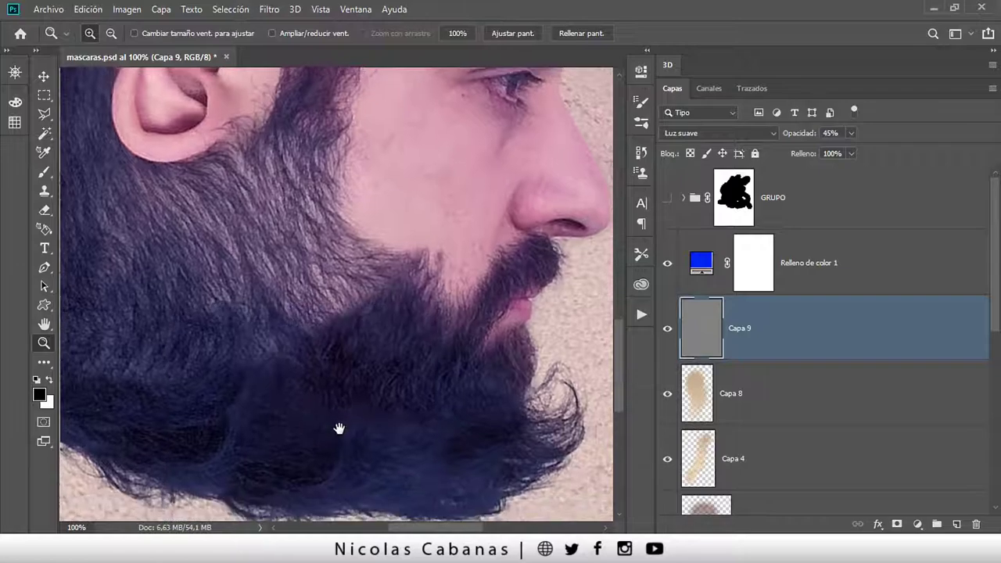
scroll(782, 375, down, 5)
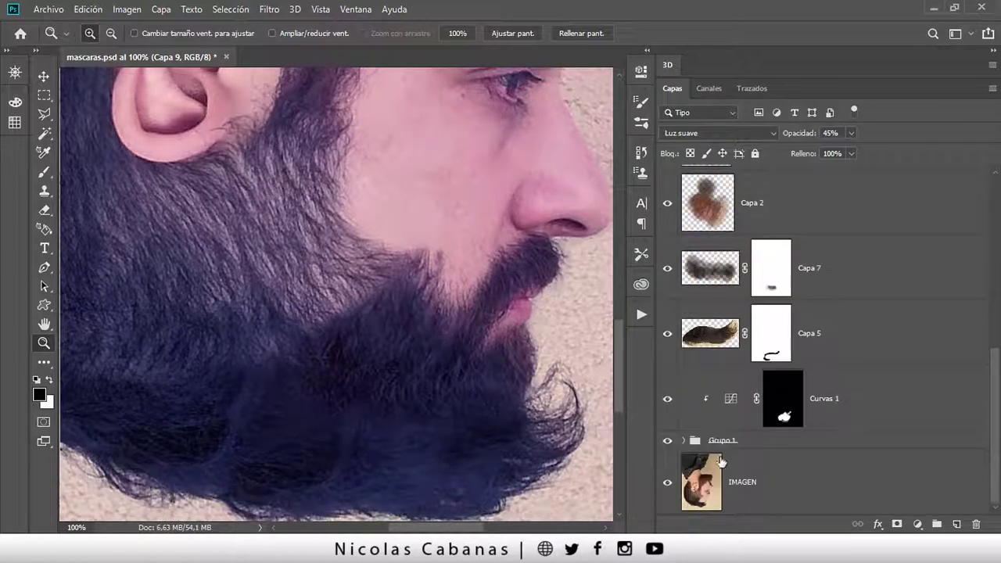
Toggle Capa 5 and Capa 7 visibility to compare the beard with and without them
click(667, 333)
click(665, 275)
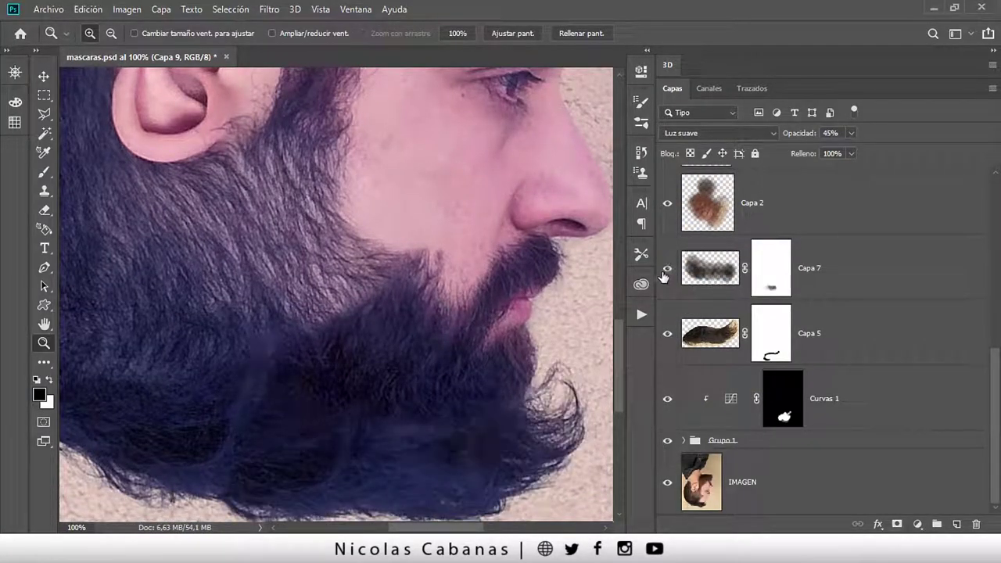
click(667, 277)
click(667, 274)
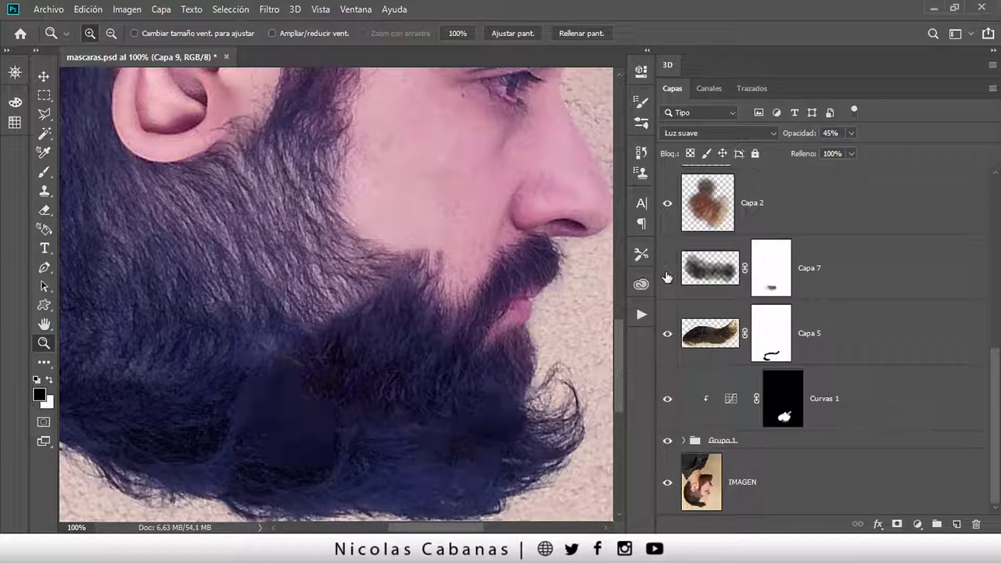
click(667, 274)
Brush black and white at 13% on Capa 7's mask to smooth the lower-beard blend
click(769, 276)
key(b)
mouse_move(283, 438)
mouse_down()
mouse_move(389, 448)
mouse_move(381, 425)
mouse_up()
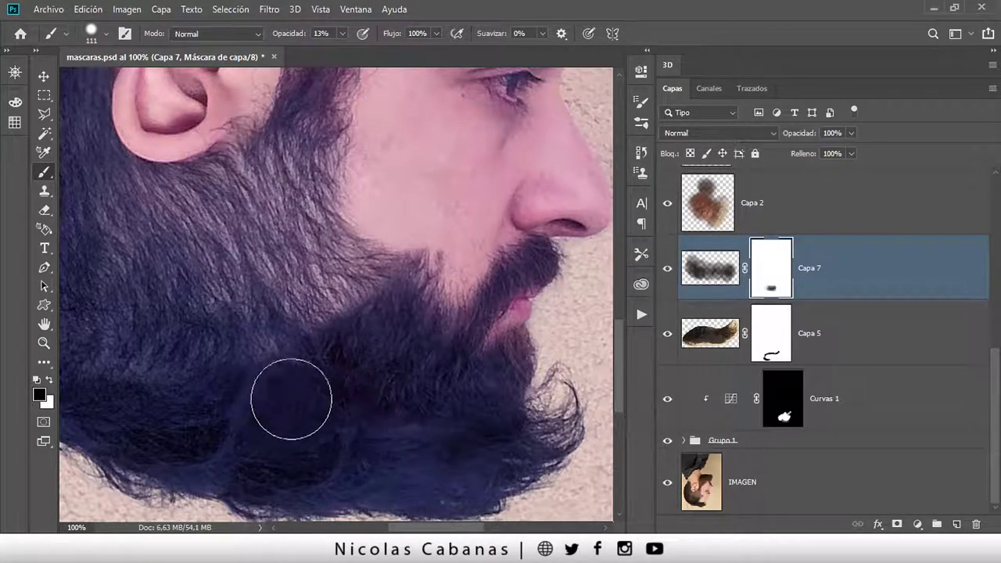
key(x)
drag(404, 412, 270, 407)
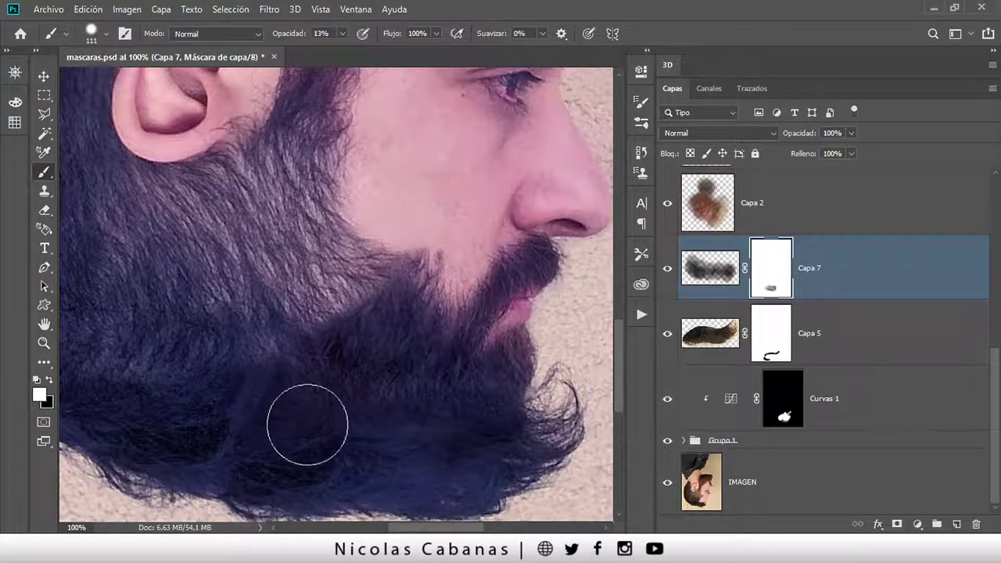
drag(270, 407, 409, 441)
alt+scroll(349, 420, down, 4)
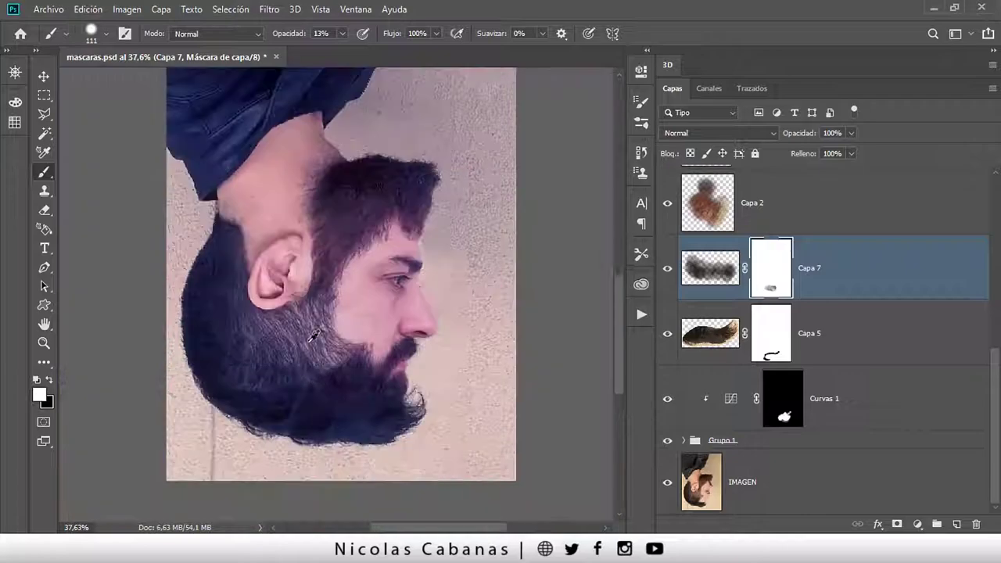
alt+scroll(352, 274, down, 1)
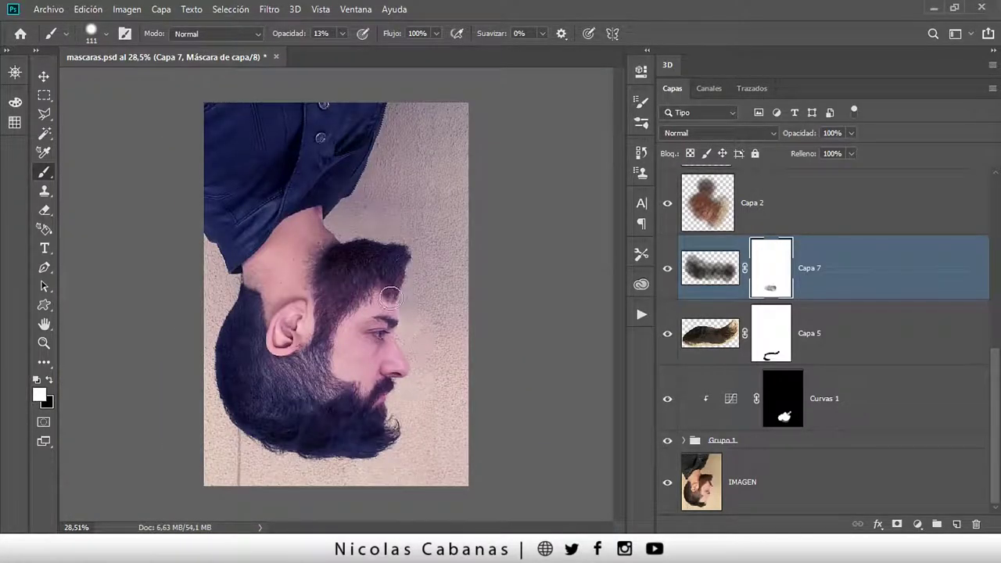
key(v)
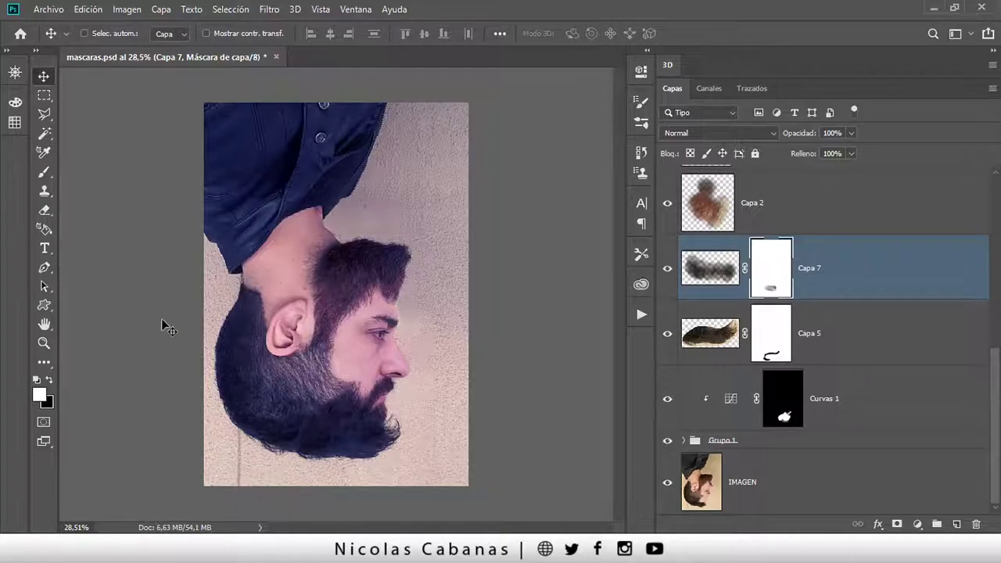
click(34, 365)
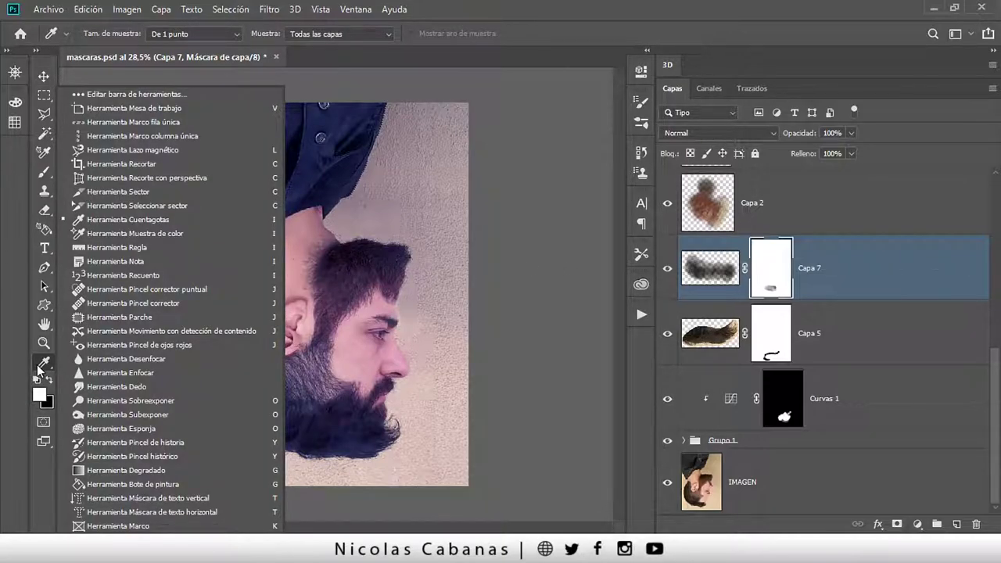
click(493, 3)
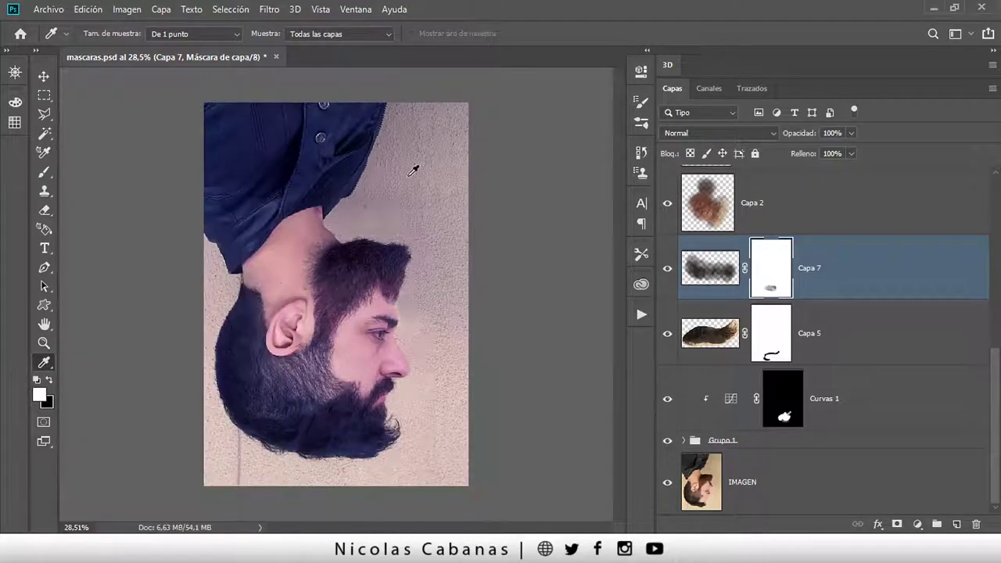
key(c)
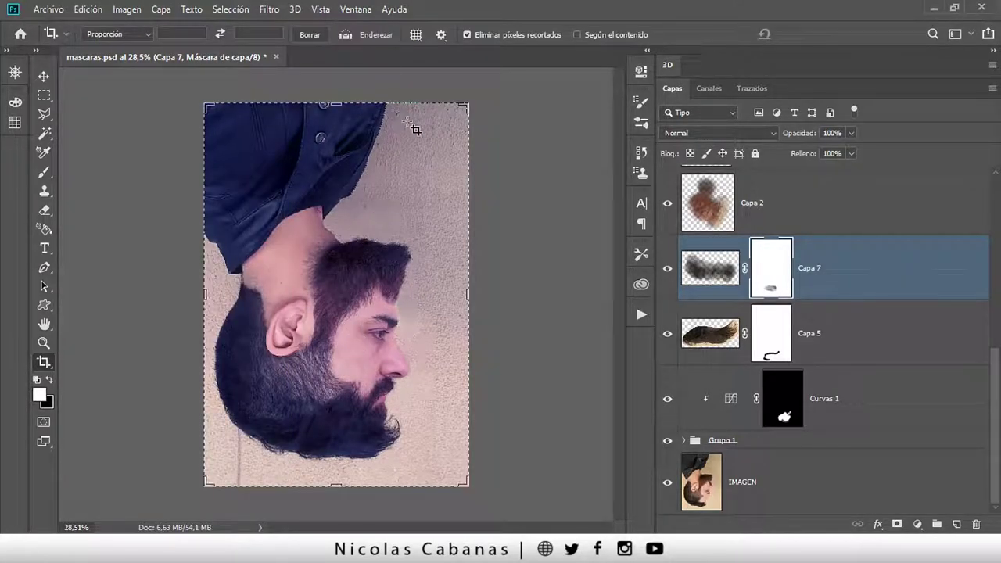
drag(481, 112, 466, 96)
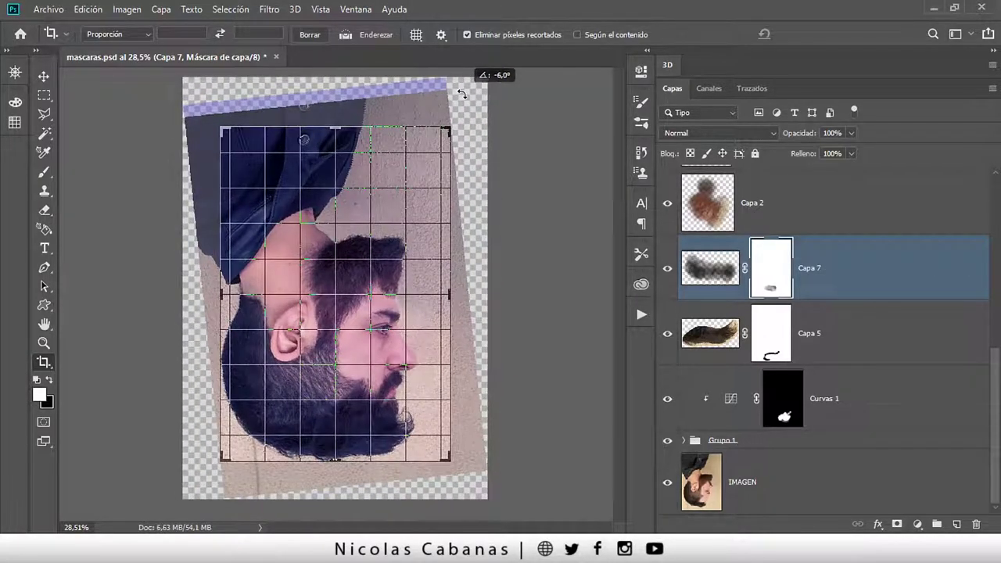
drag(466, 95, 455, 110)
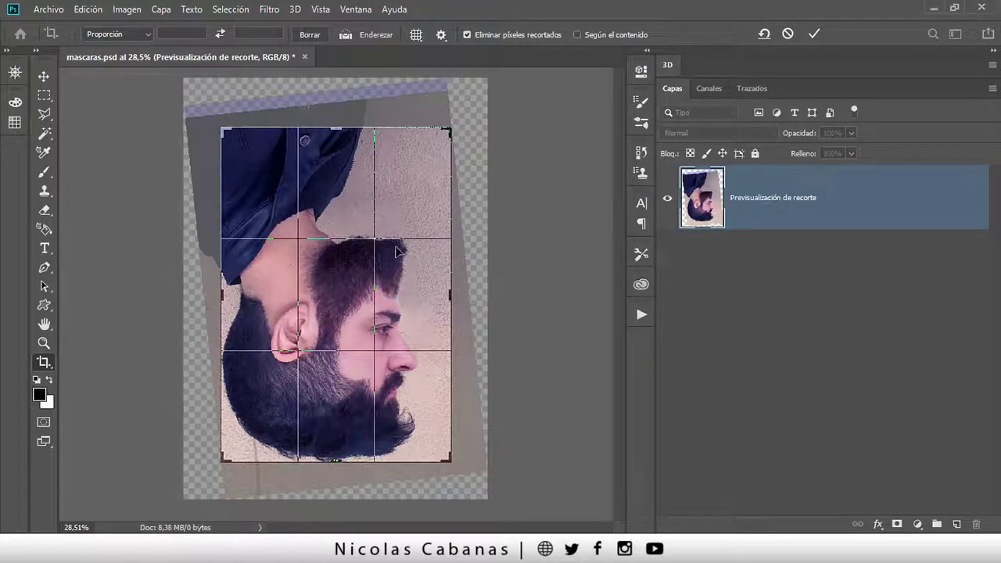
key(Return)
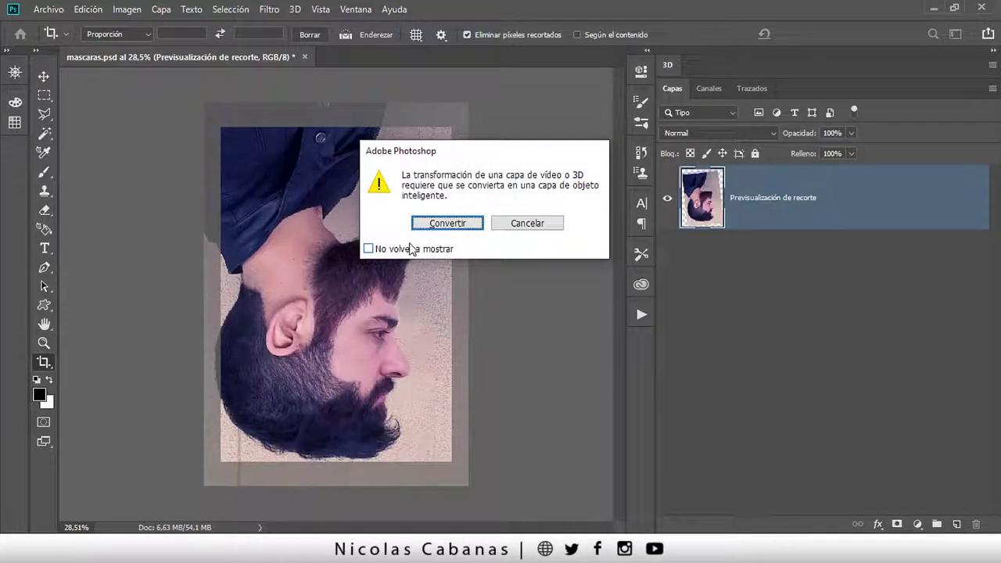
click(451, 226)
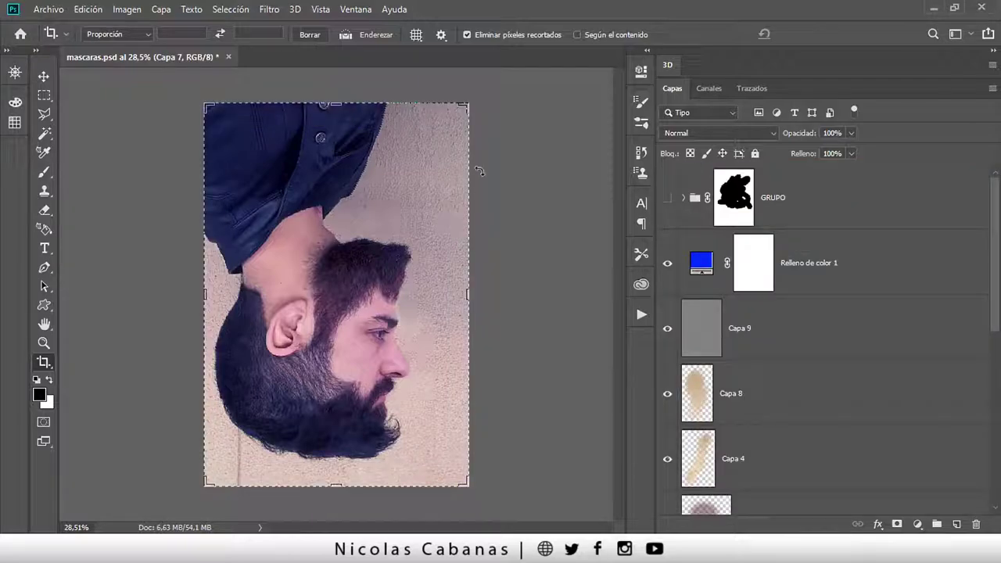
Check the GRUPO group's contents, then drag it to the trash to delete it
click(684, 200)
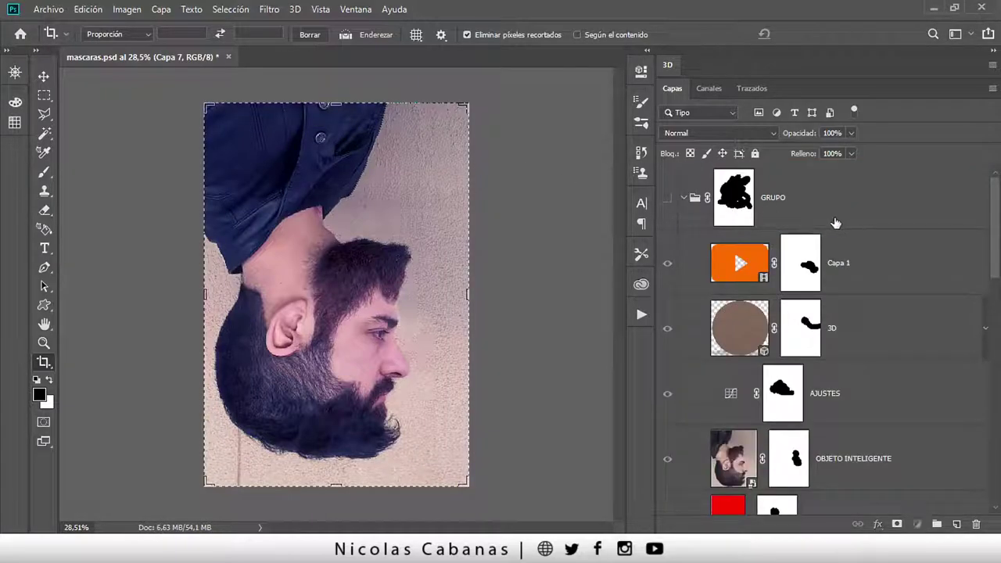
click(839, 220)
click(667, 197)
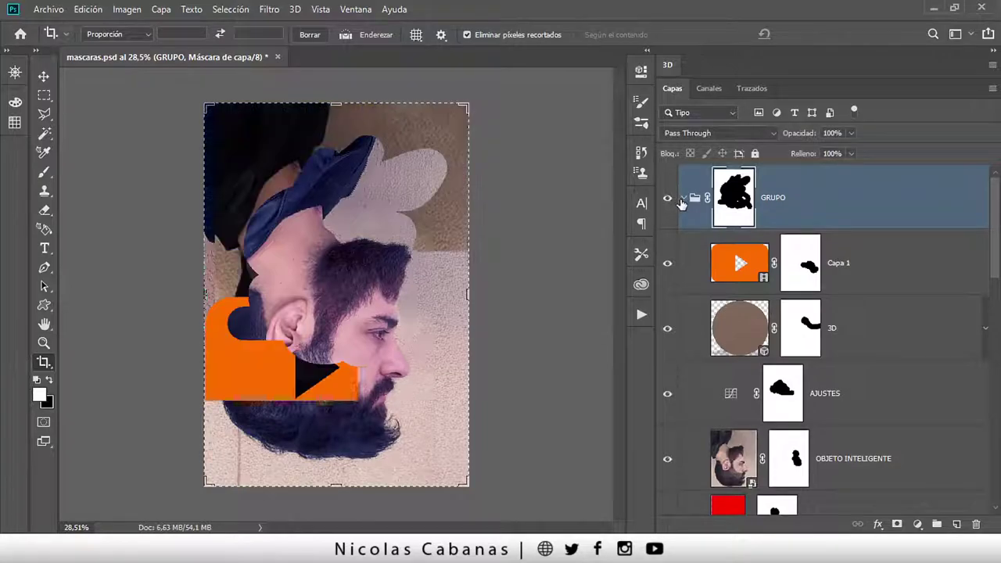
click(668, 198)
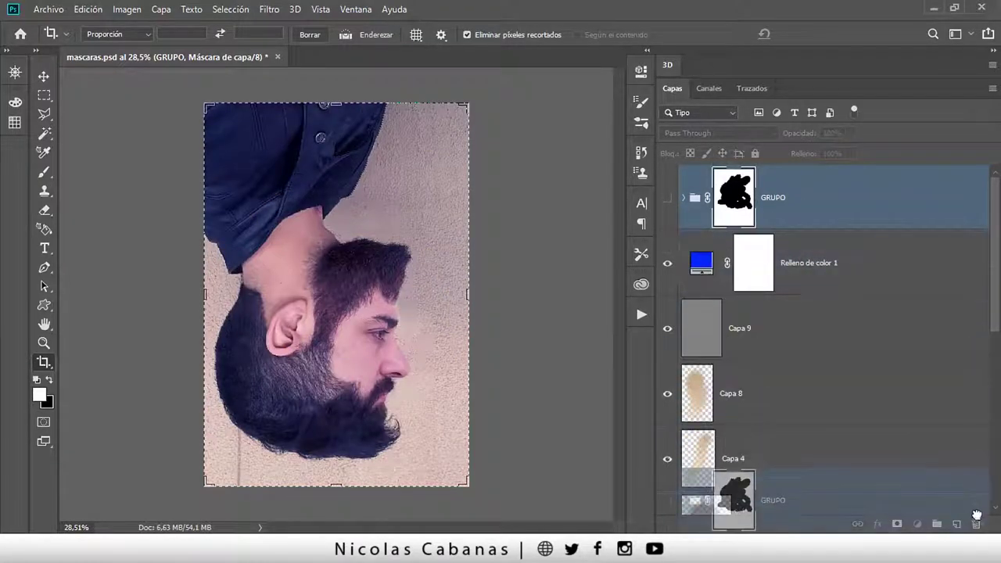
drag(704, 197, 977, 524)
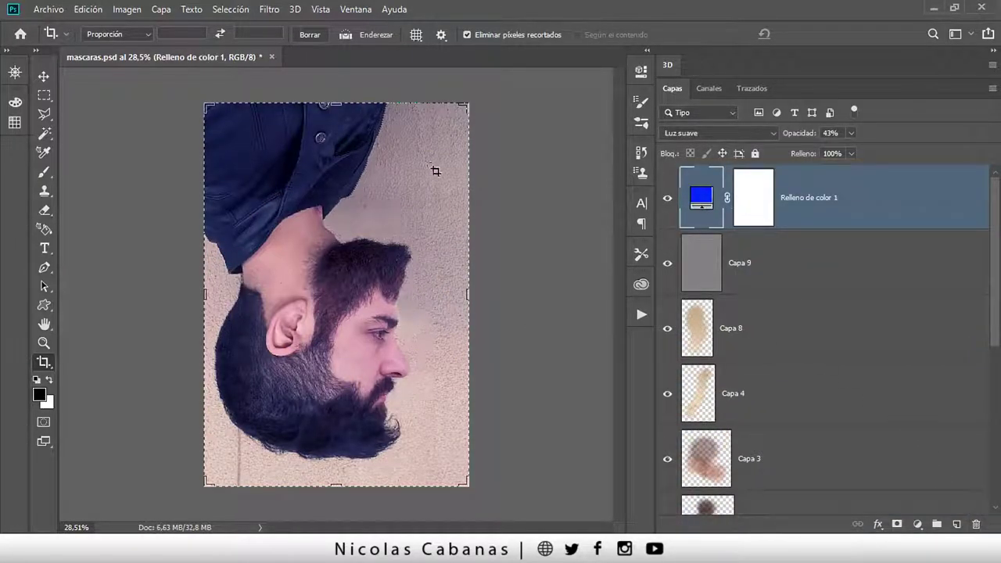
Crop the portrait tighter with about a 5° straightening rotation and inspect the result
drag(485, 108, 460, 94)
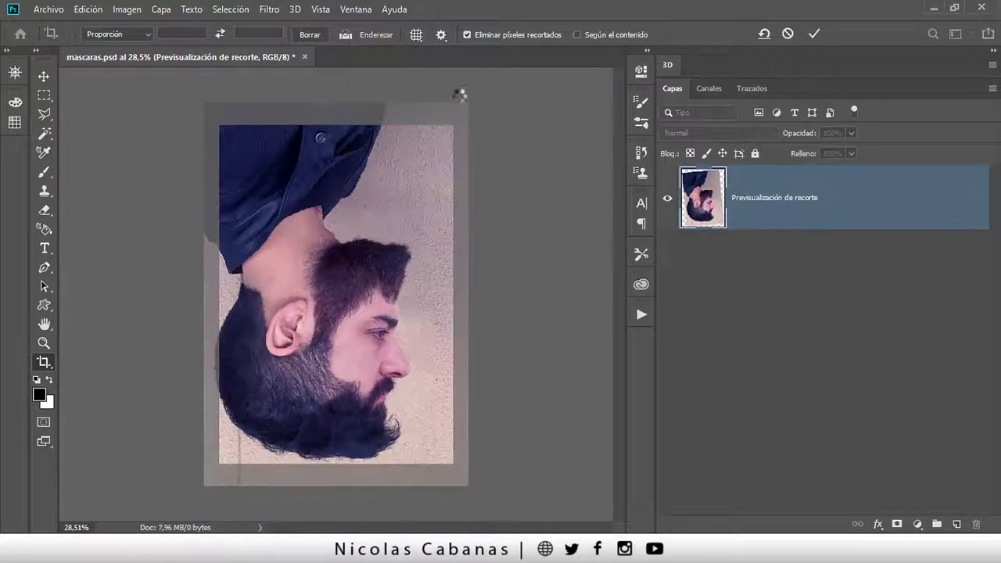
key(Escape)
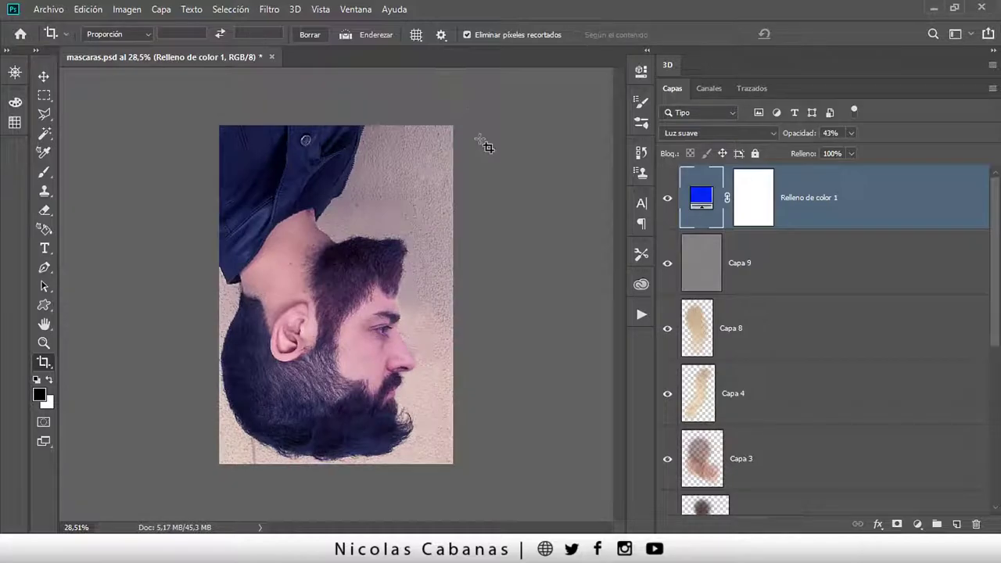
key(z)
click(340, 388)
click(338, 458)
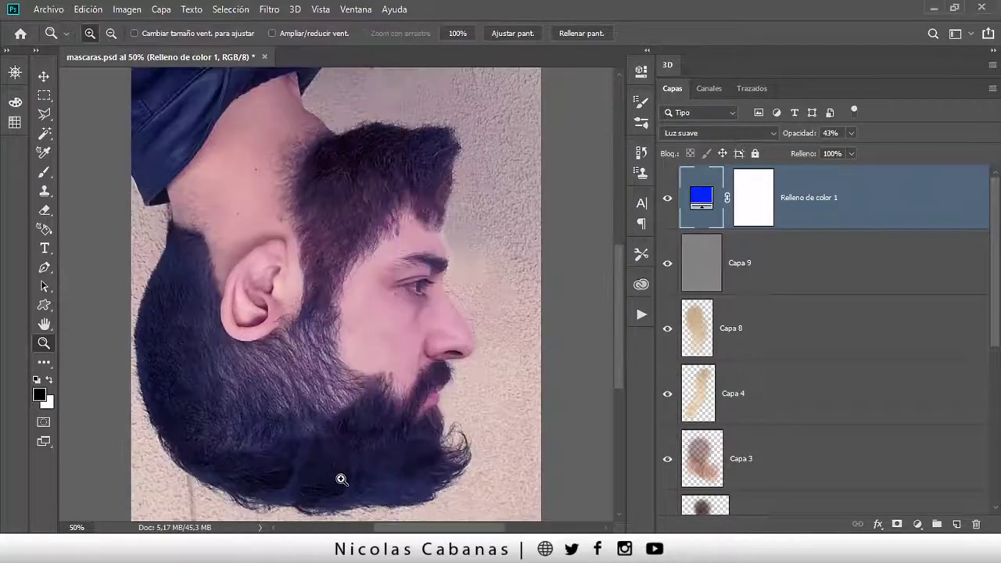
alt+click(317, 352)
alt+click(298, 330)
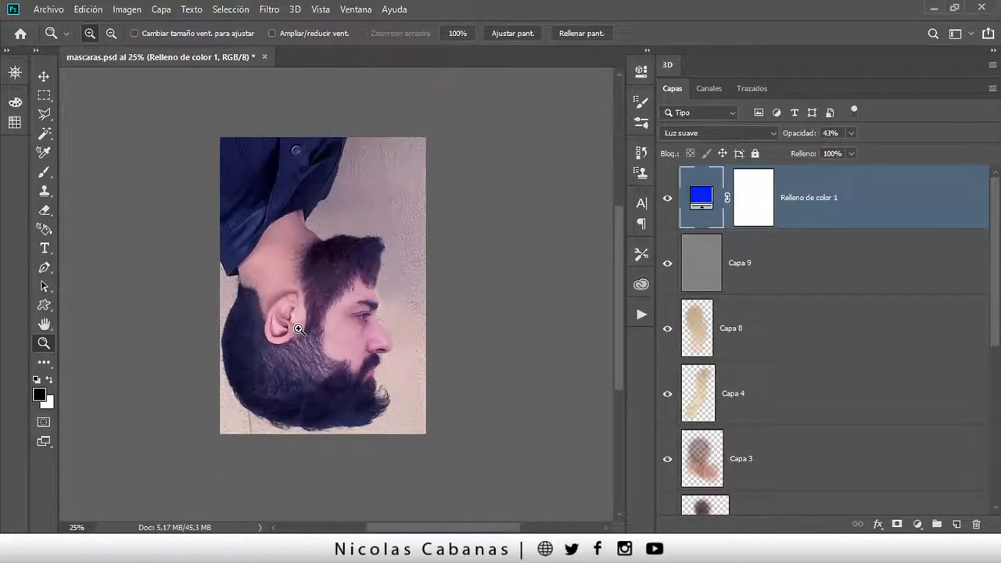